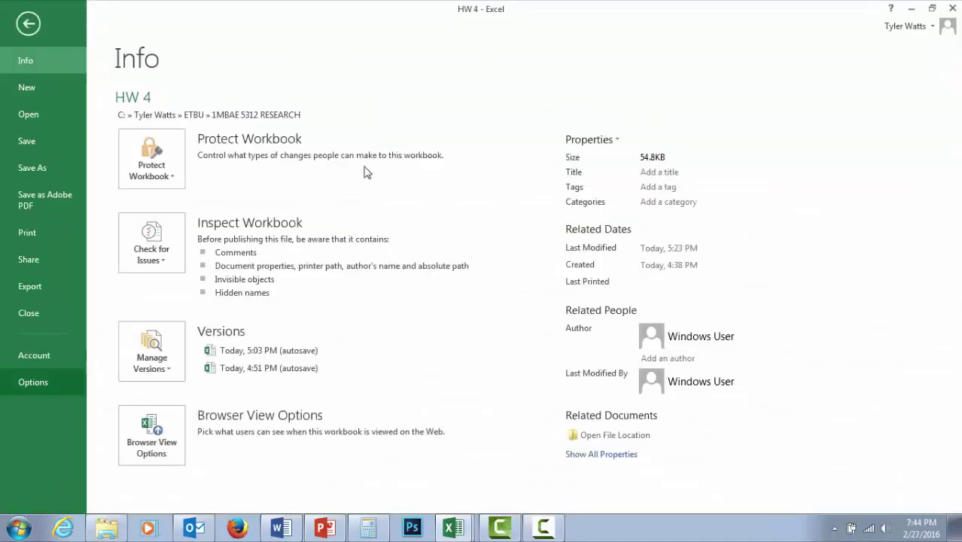
Step: Open the Excel Add-ins manager from the program options and check whether the Analysis ToolPak is enabled
left_click(33, 383)
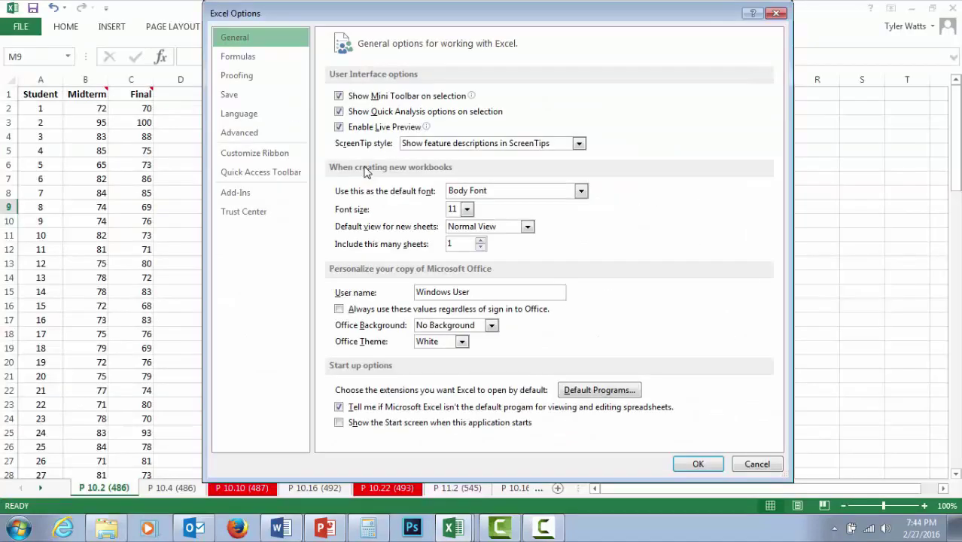
left_click(237, 195)
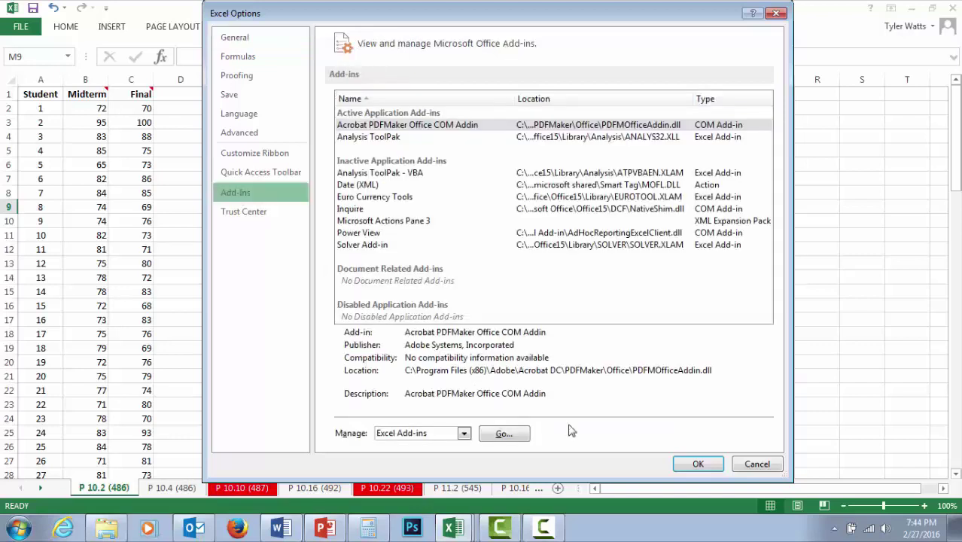
left_click(465, 434)
left_click(453, 445)
left_click(511, 439)
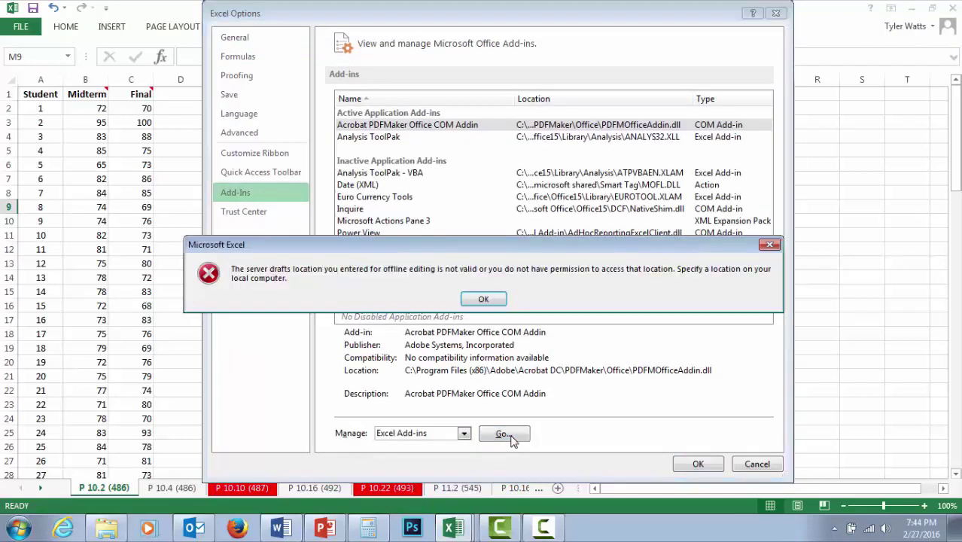
left_click(484, 300)
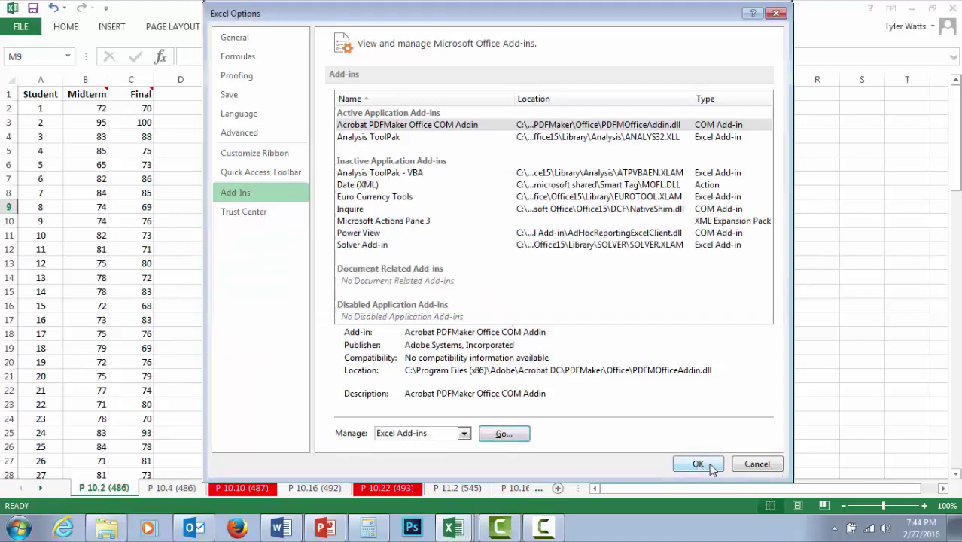
left_click_drag(771, 155, 444, 143)
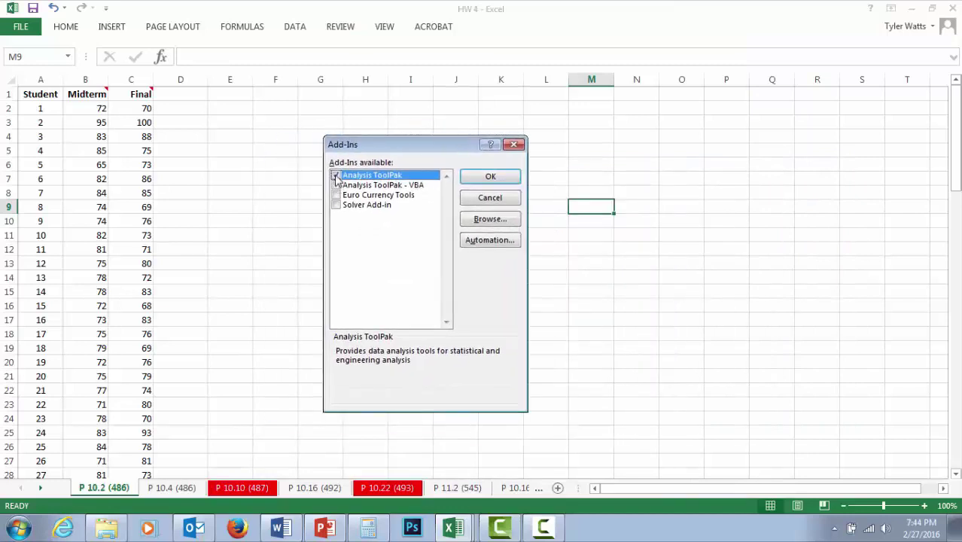
left_click(514, 145)
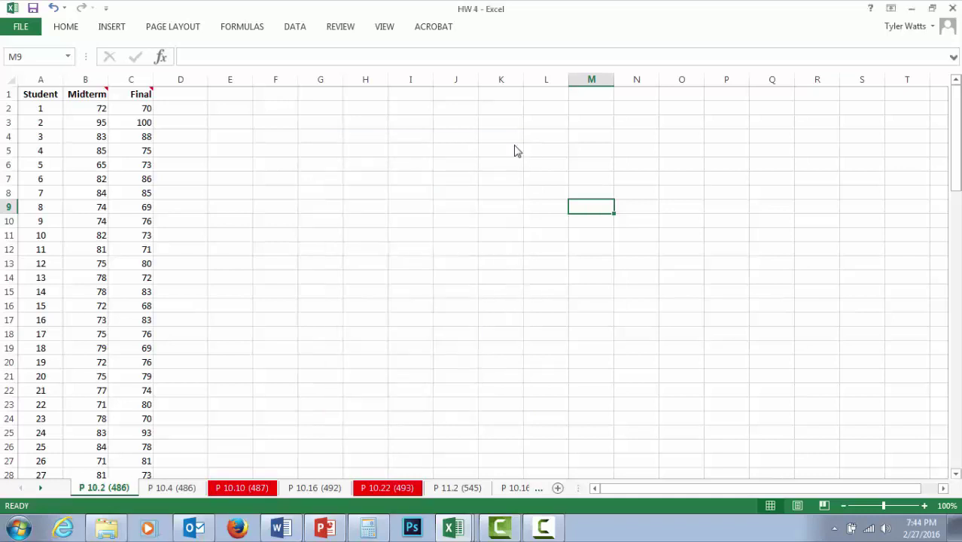
Step: Look through the available Data Analysis tools around Regression and leave the list without running one
left_click(307, 24)
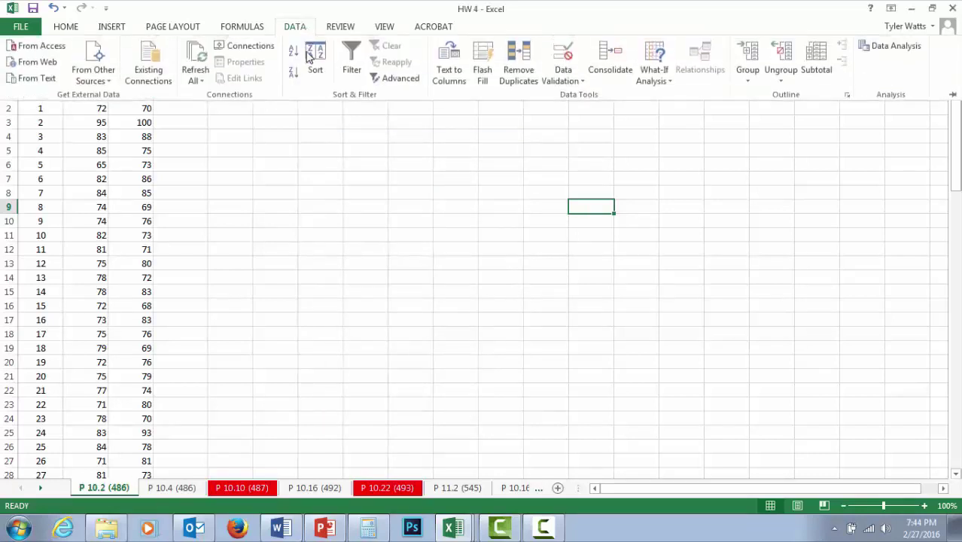
left_click(896, 47)
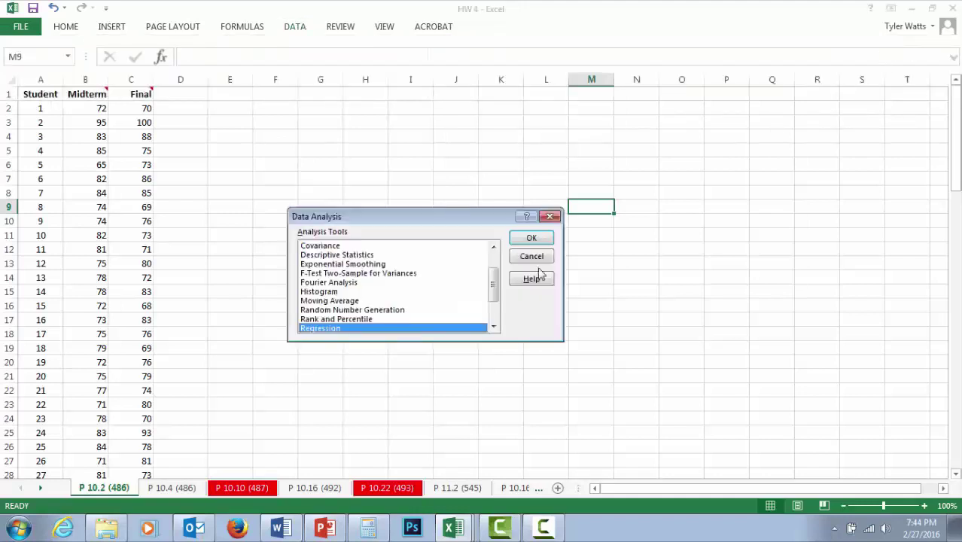
left_click_drag(494, 281, 494, 302)
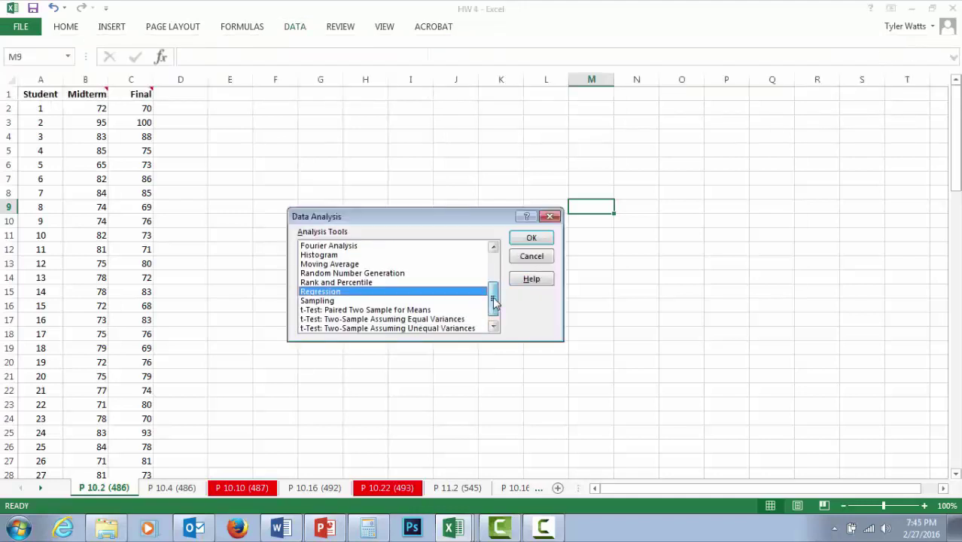
left_click(532, 257)
left_click(181, 108)
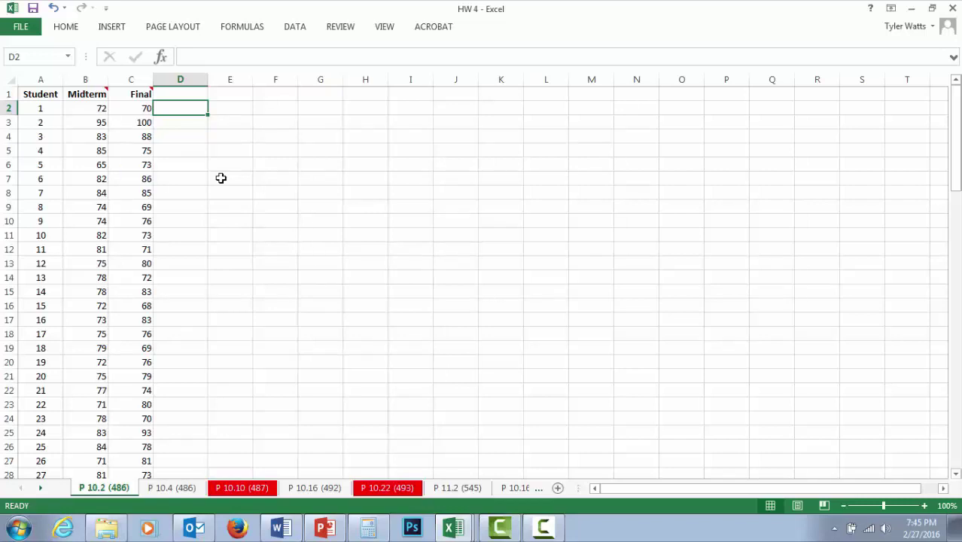
Step: Insert a scatter chart of the Midterm and Final columns (B1:C97) and place it beside the data at about row 13
left_click_drag(98, 94, 119, 448)
left_click_drag(956, 389, 957, 132)
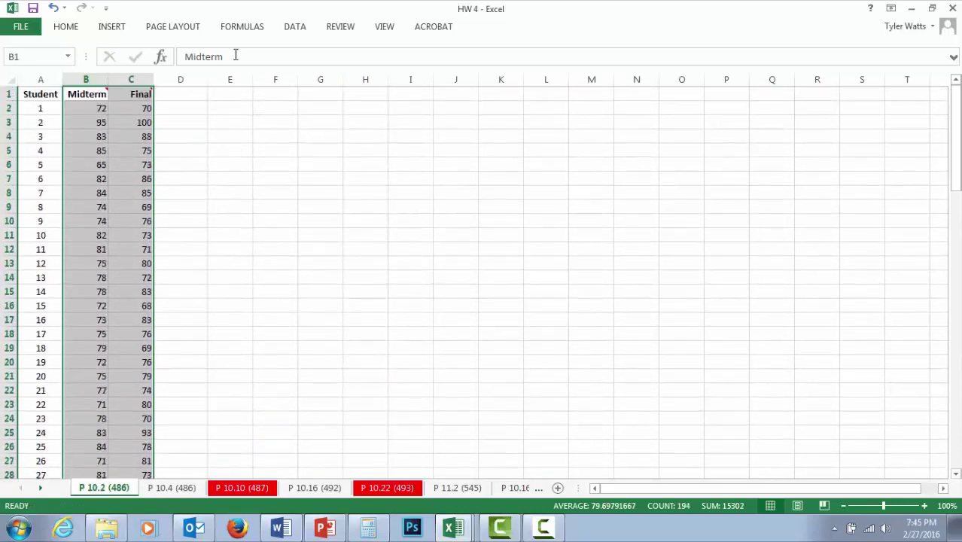
left_click(117, 27)
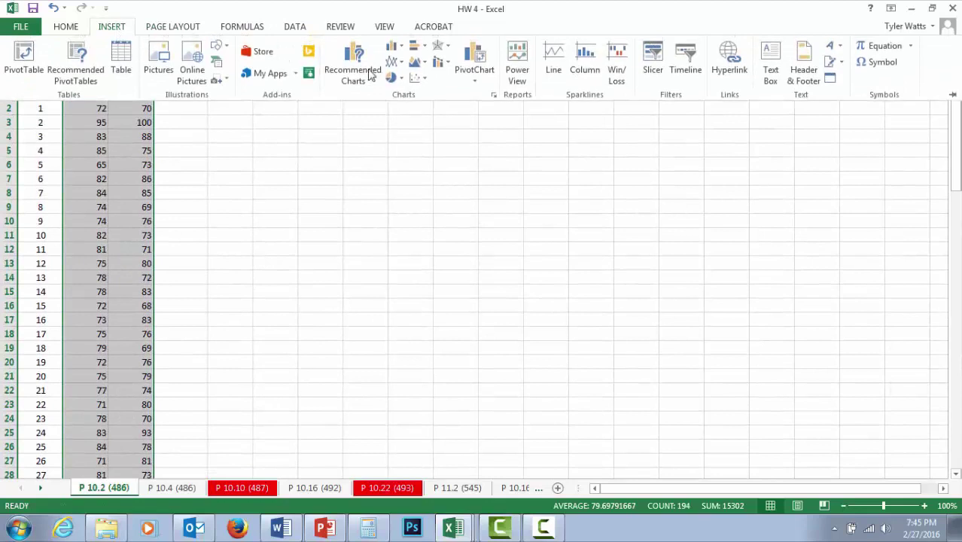
left_click(415, 77)
left_click(424, 124)
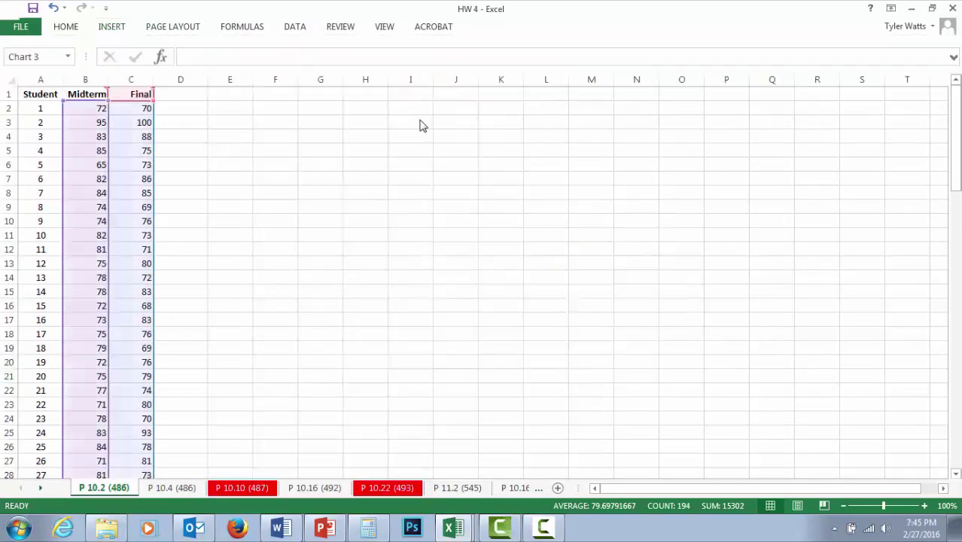
mouse_move(429, 201)
left_mouse_down()
mouse_move(317, 212)
mouse_move(335, 281)
mouse_move(309, 275)
left_mouse_up()
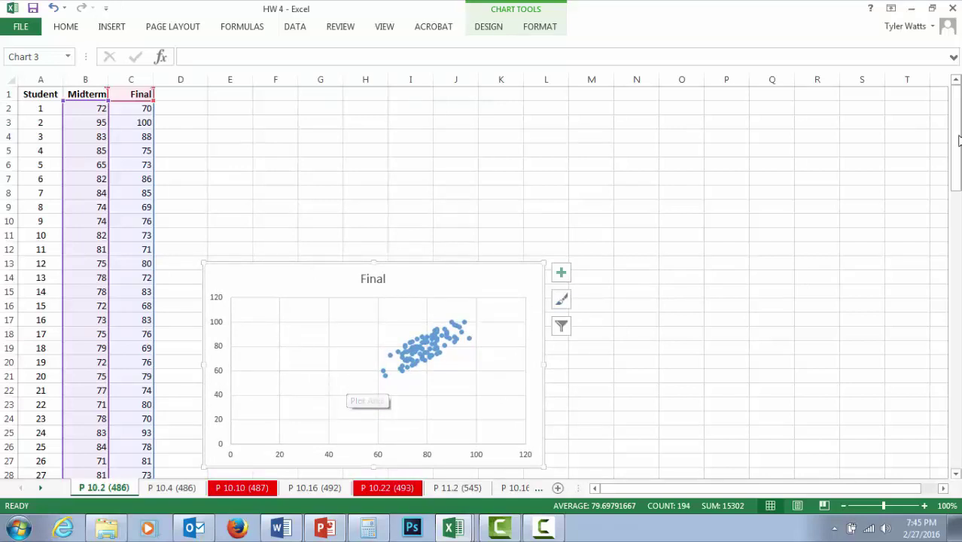
left_click_drag(955, 144, 910, 166)
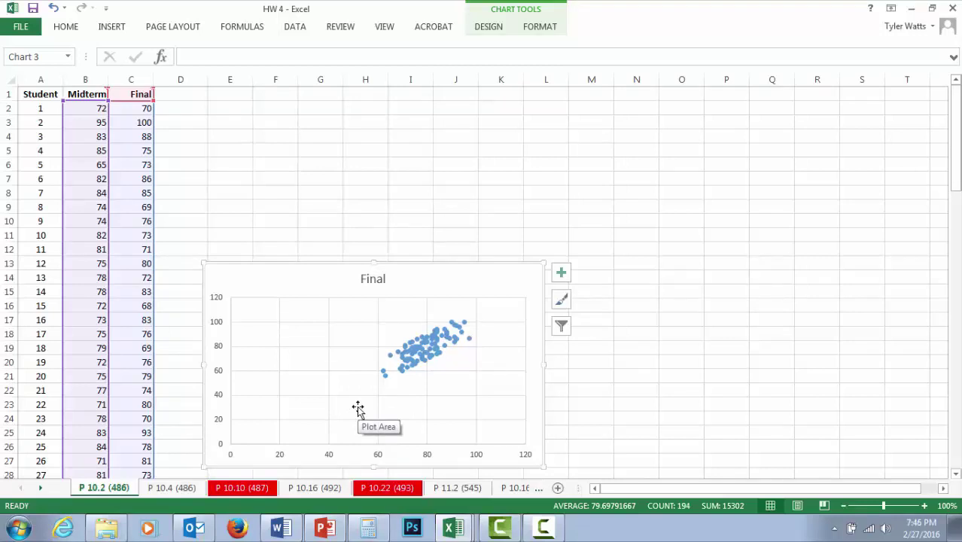
Step: Check the X and Y value ranges of the Final series in the scatter chart's data source
right_click(354, 385)
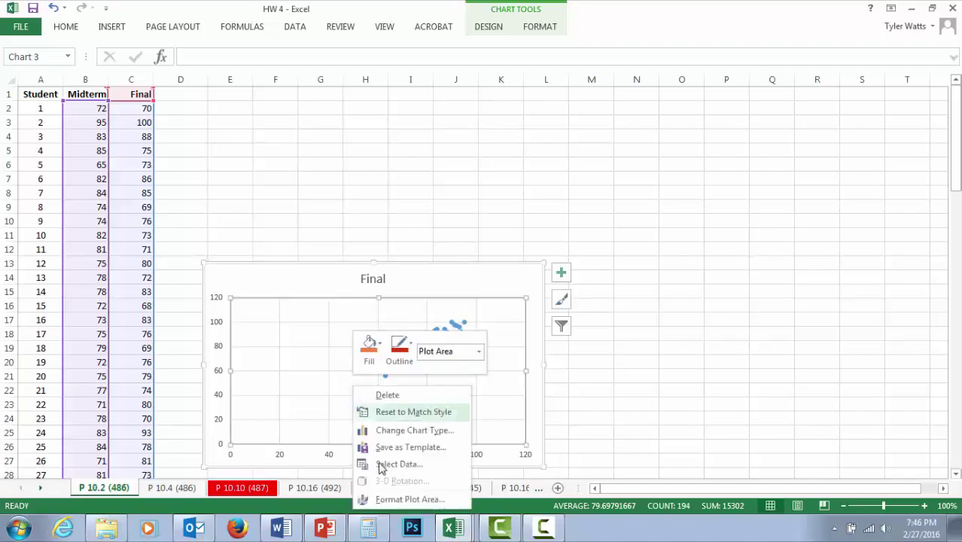
left_click(384, 464)
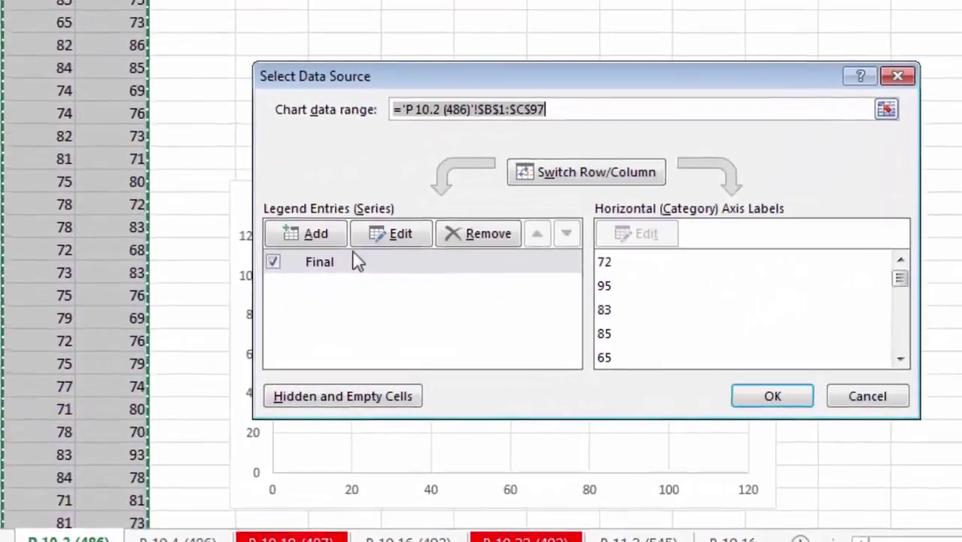
left_click(350, 262)
left_click(393, 234)
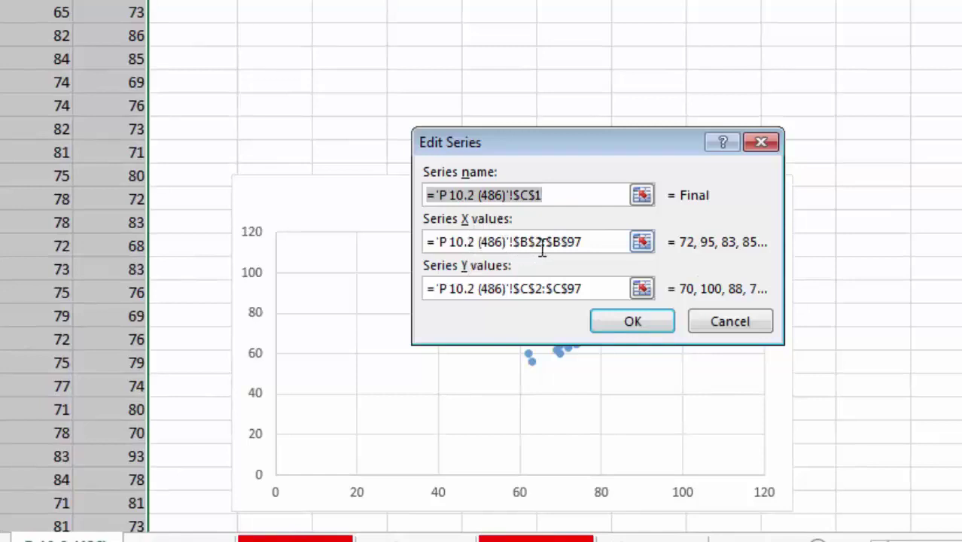
left_click_drag(519, 289, 544, 289)
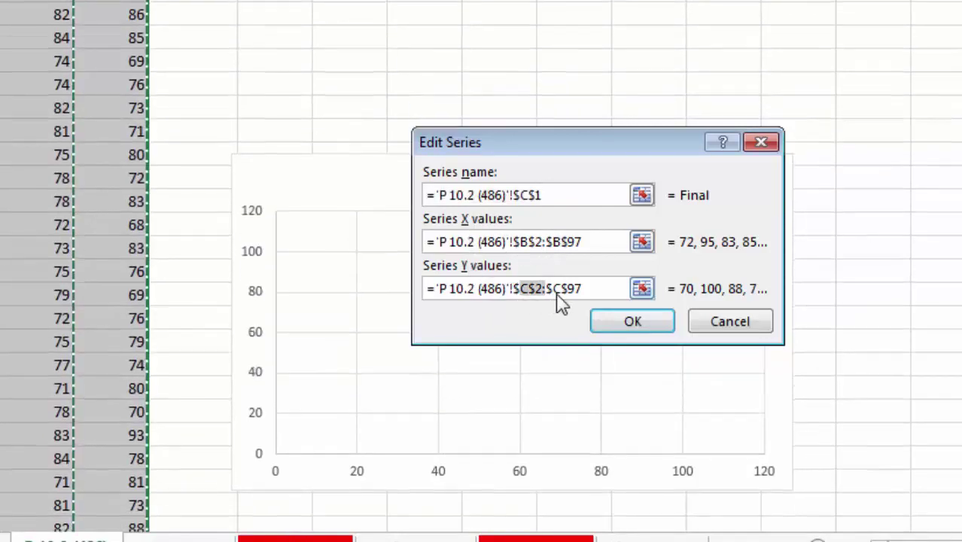
left_click(666, 320)
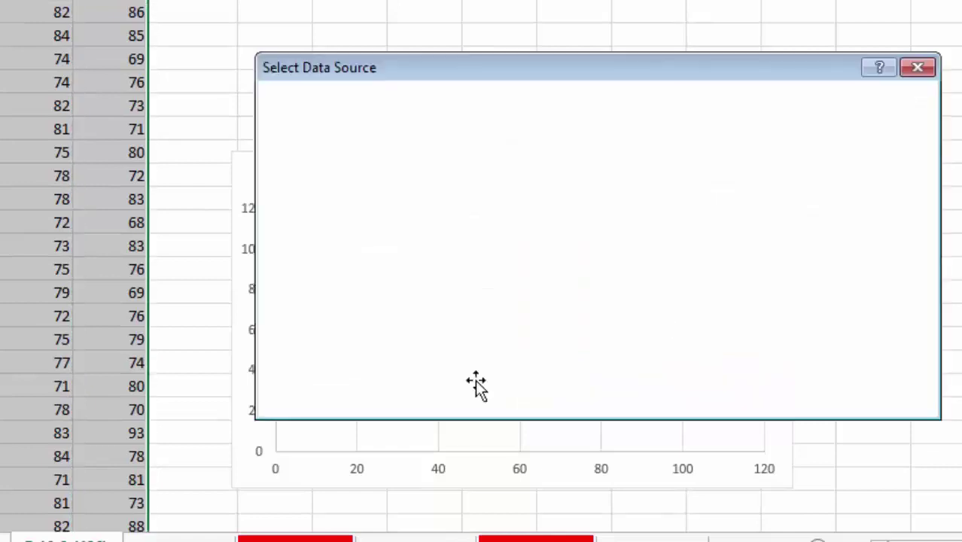
Step: Set the scatter chart's horizontal axis minimum to 60 and its vertical axis minimum to 50
right_click(518, 467)
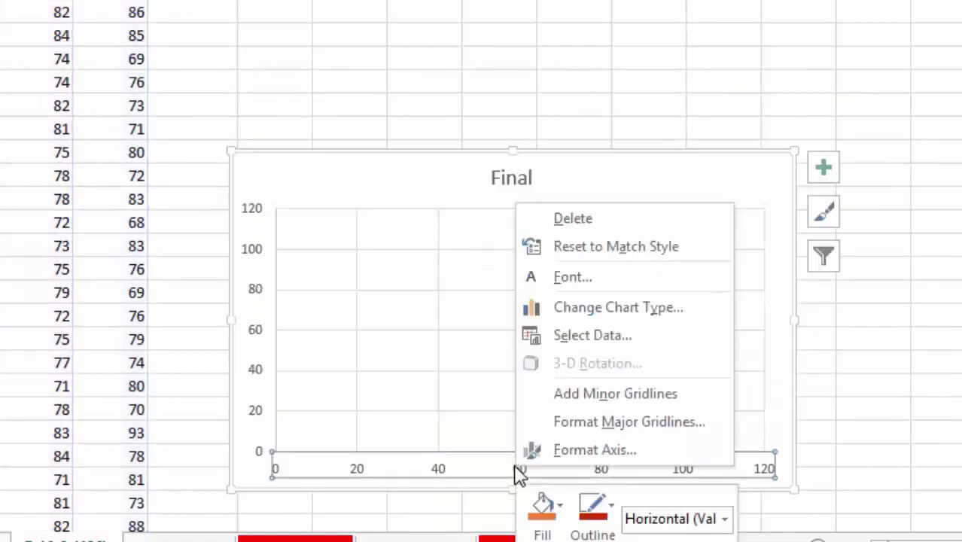
left_click(574, 452)
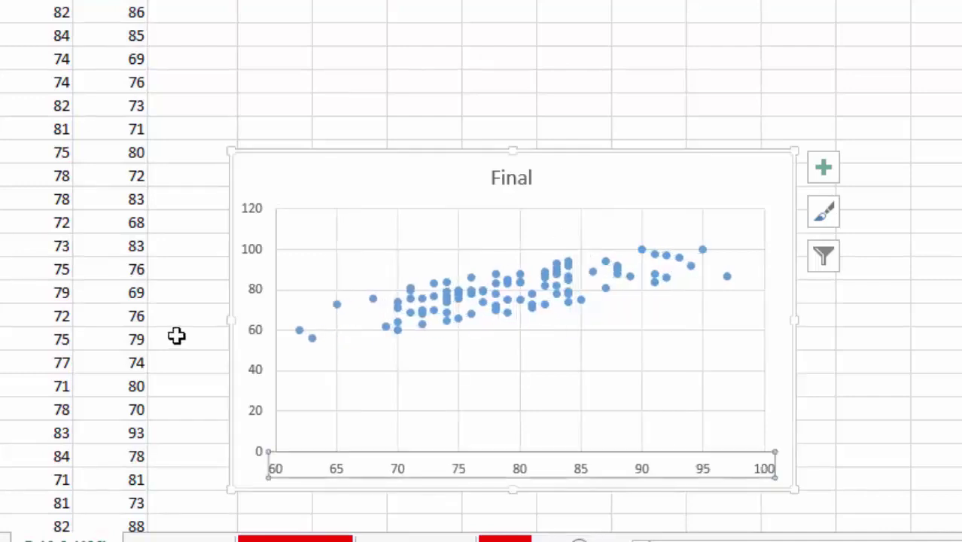
right_click(255, 295)
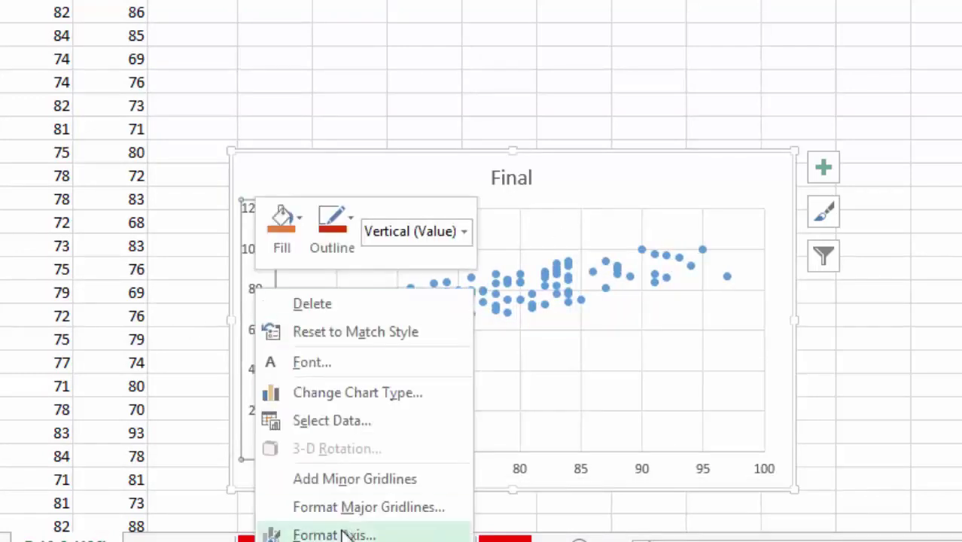
left_click(343, 534)
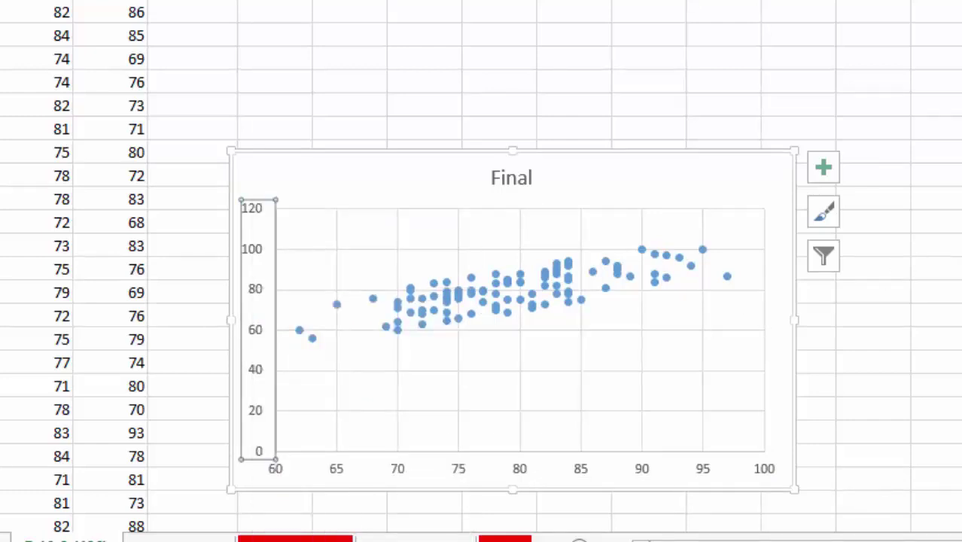
left_click(937, 285)
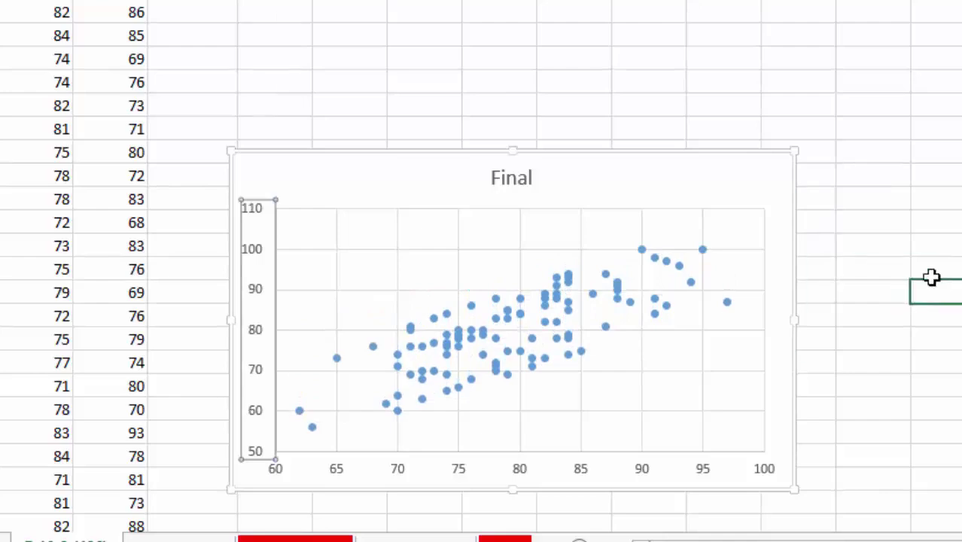
Step: Move the scatter chart up to about row 6 and add axis titles to it
left_click_drag(689, 191, 685, 36)
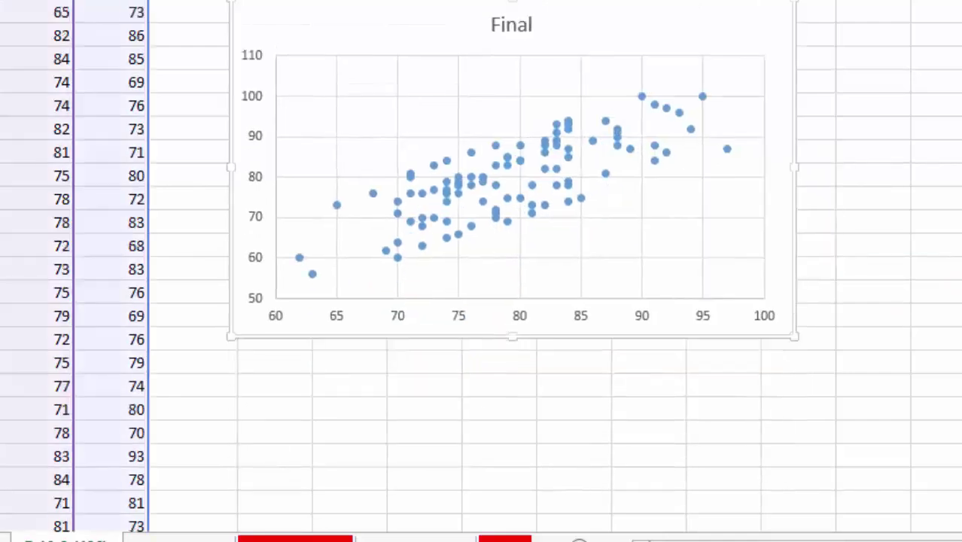
left_click(825, 16)
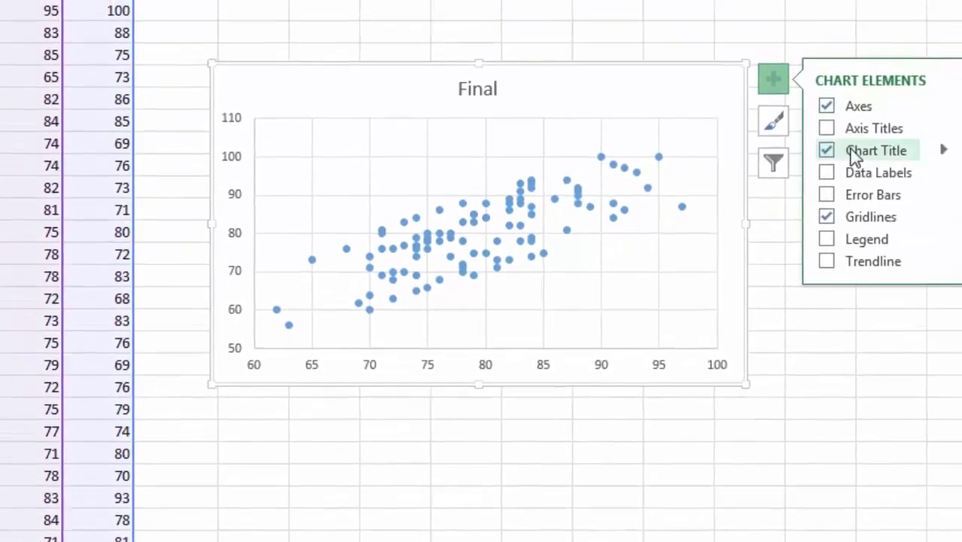
left_click(862, 130)
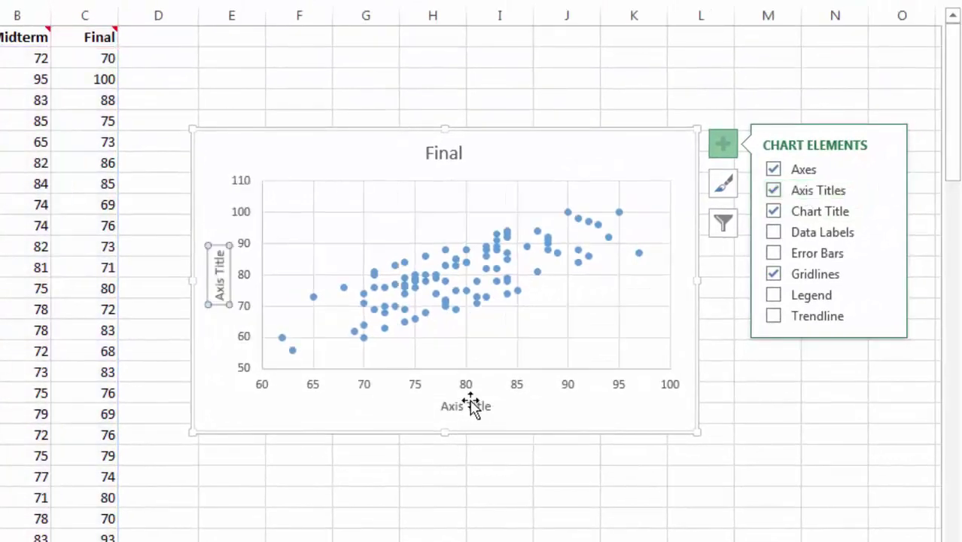
Step: Title the chart's horizontal axis "Midterm scores" and its vertical axis "Final scores"
left_click(470, 404)
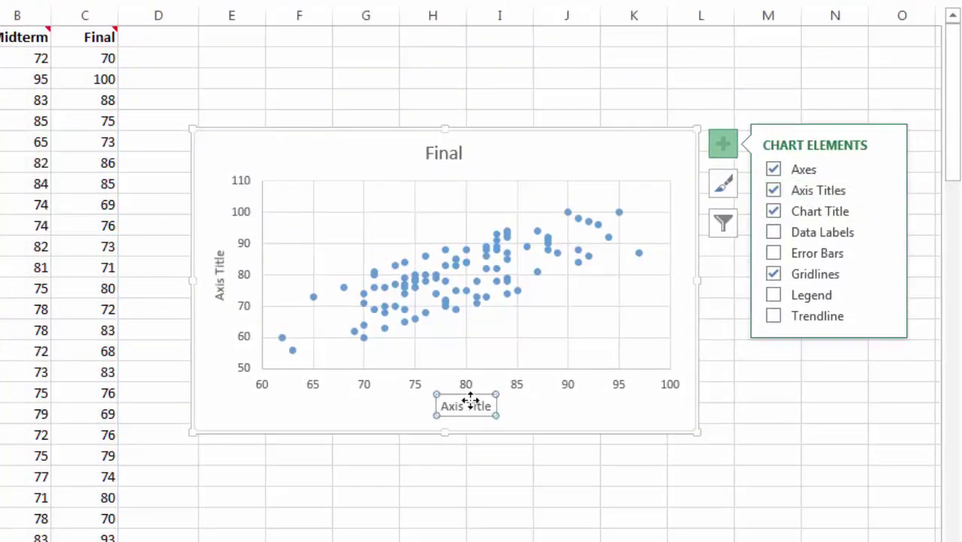
left_click(470, 405)
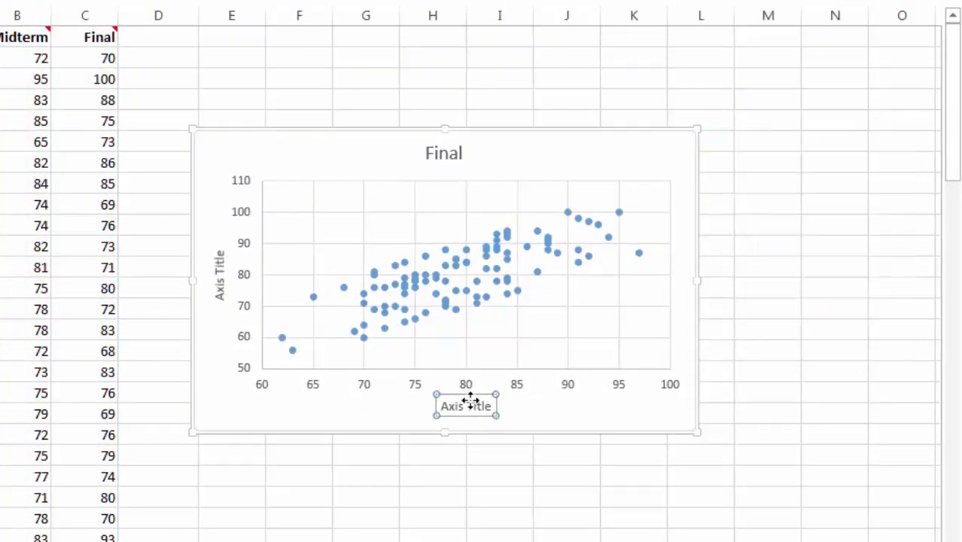
key("Return")
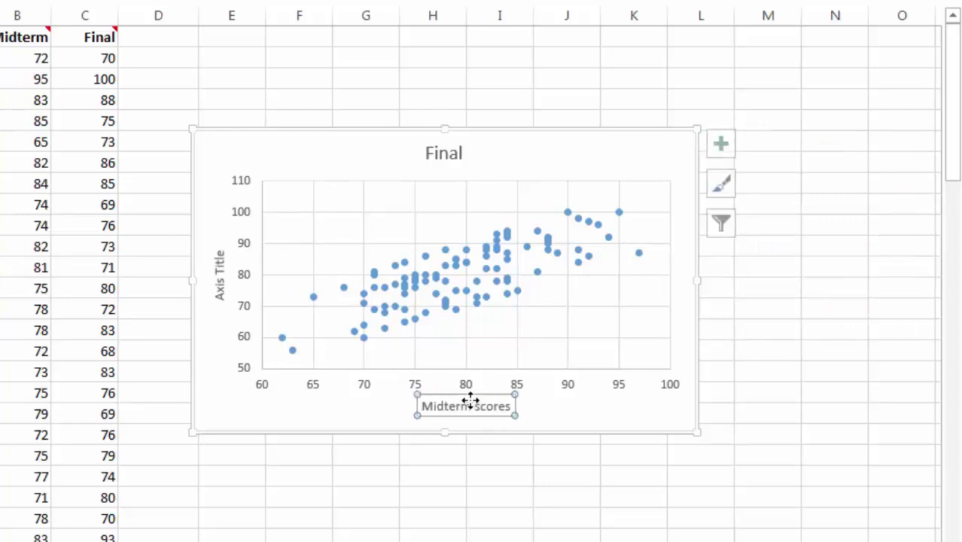
left_click(218, 279)
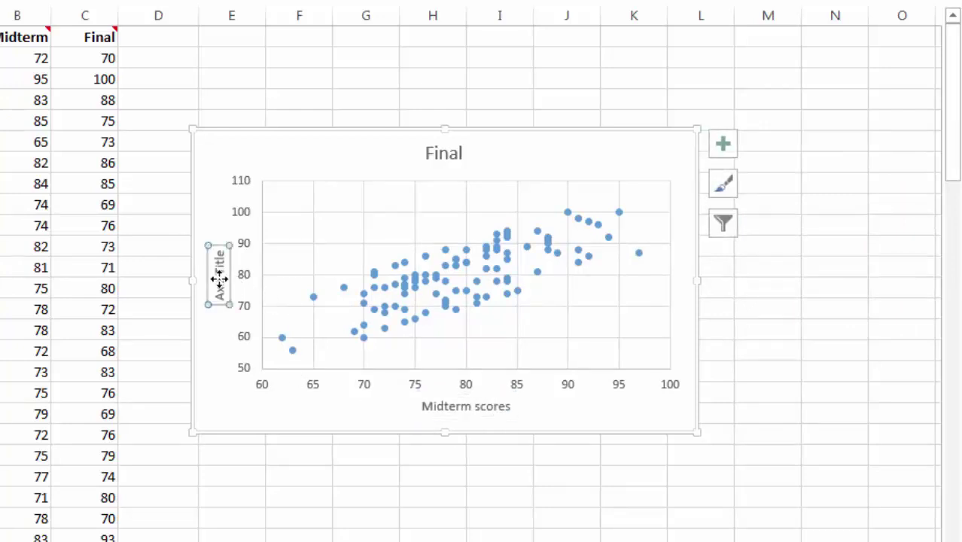
left_click(218, 279)
type("Final scores")
key("Return")
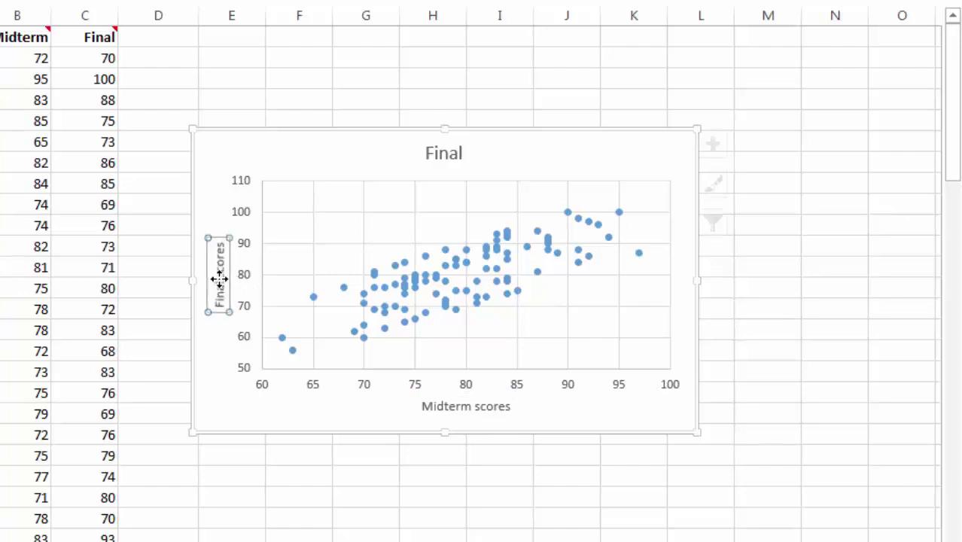
left_click(835, 305)
Step: Delete the "Final" chart title and deselect the chart
left_click(460, 175)
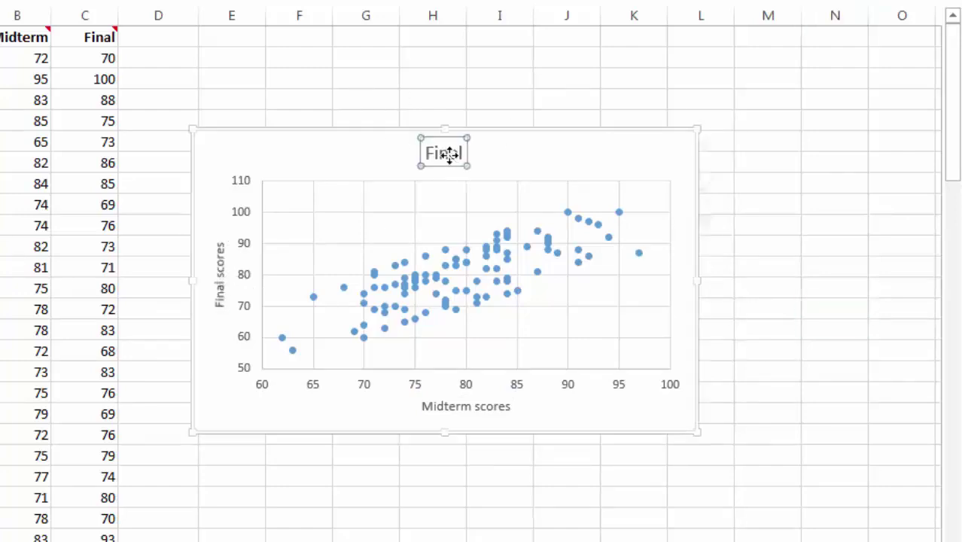
key("Delete")
left_click(834, 329)
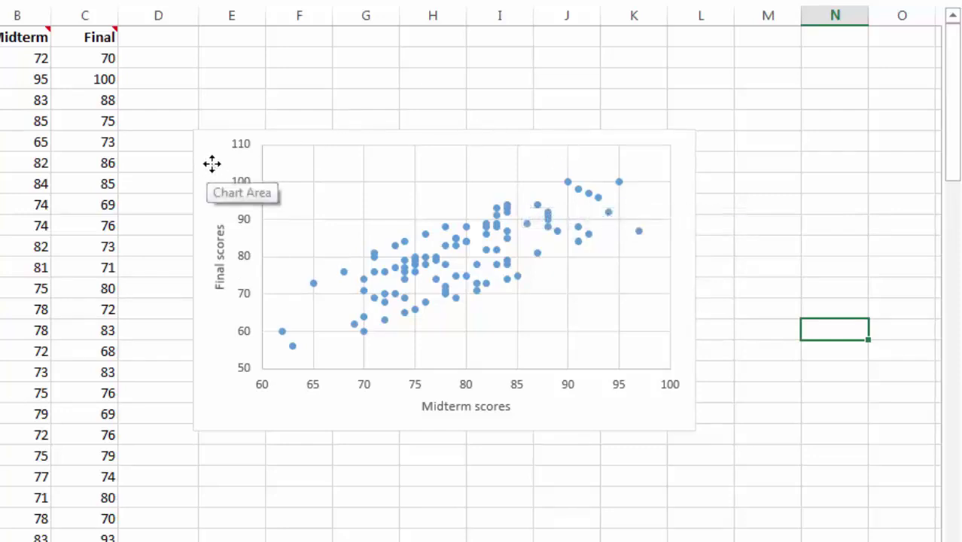
Step: Move the scatter chart down to row 14 and enter the label "a." above it in cell D13
left_click_drag(212, 164, 142, 334)
key("Escape")
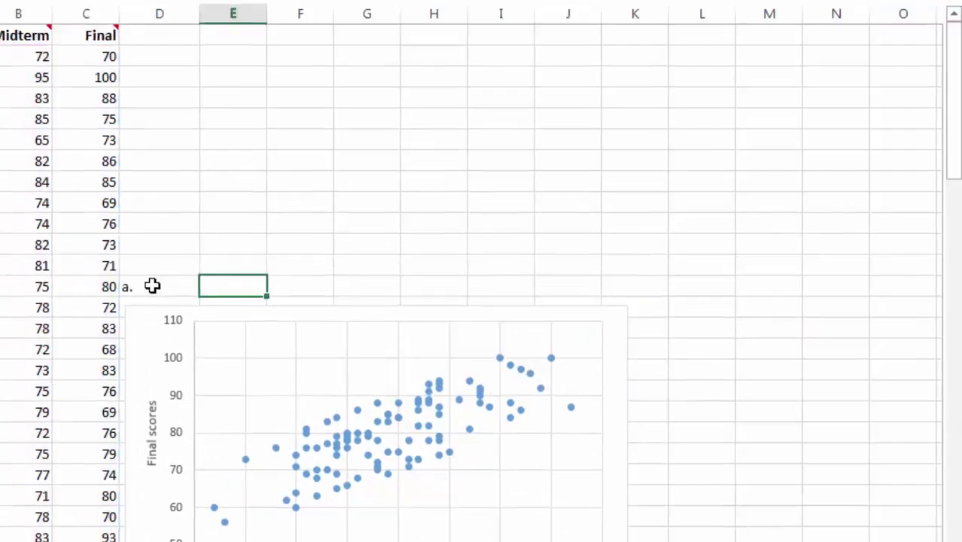
Step: Add a trendline to the scatter chart and open its formatting options
left_click(343, 385)
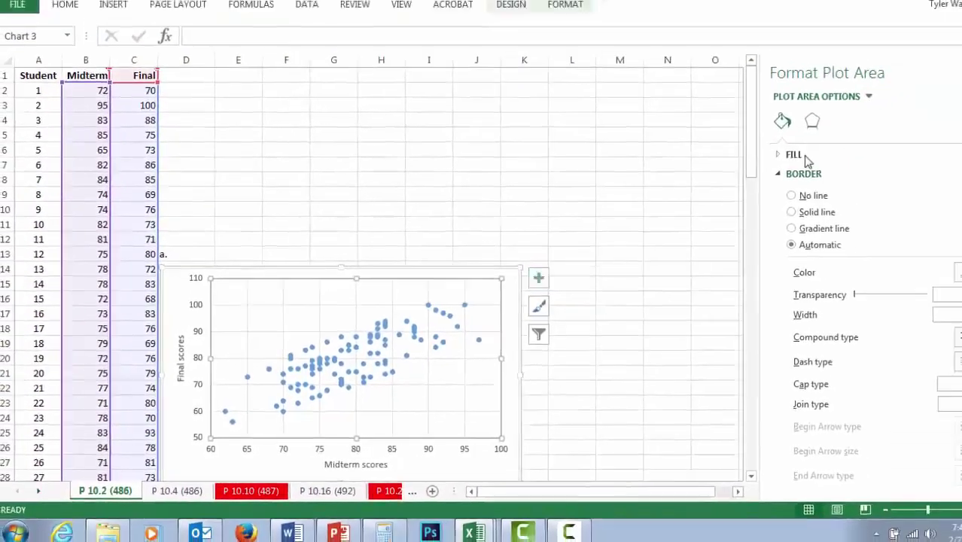
left_click(708, 241)
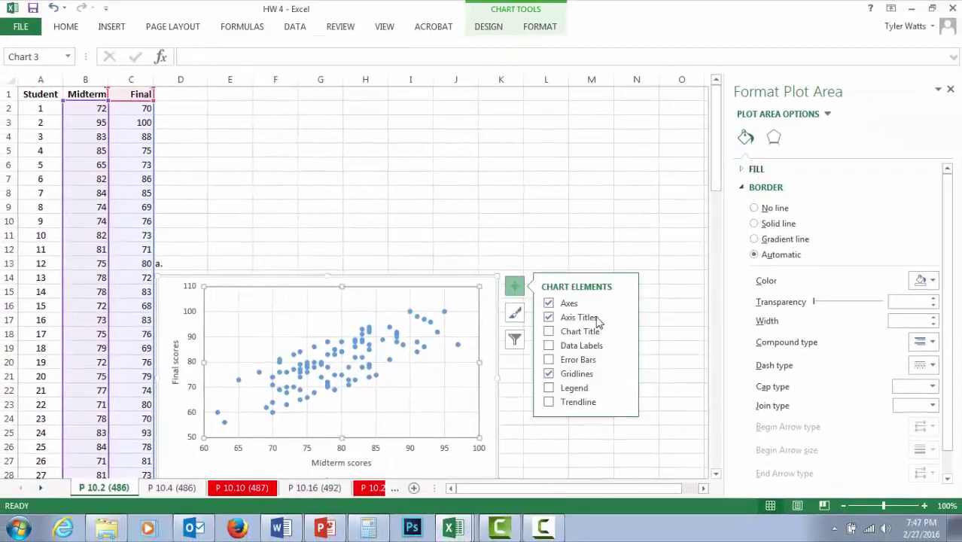
left_click(570, 401)
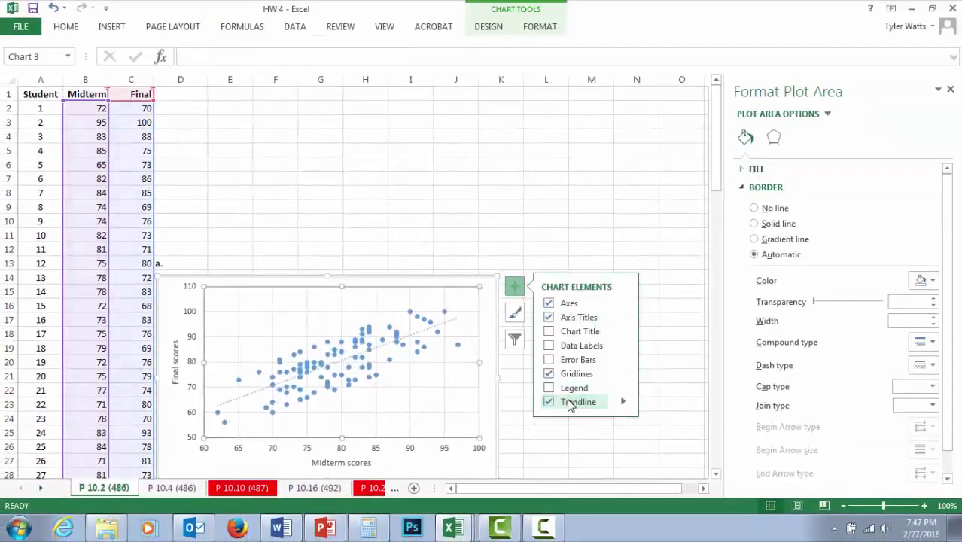
left_click(625, 403)
left_click(666, 473)
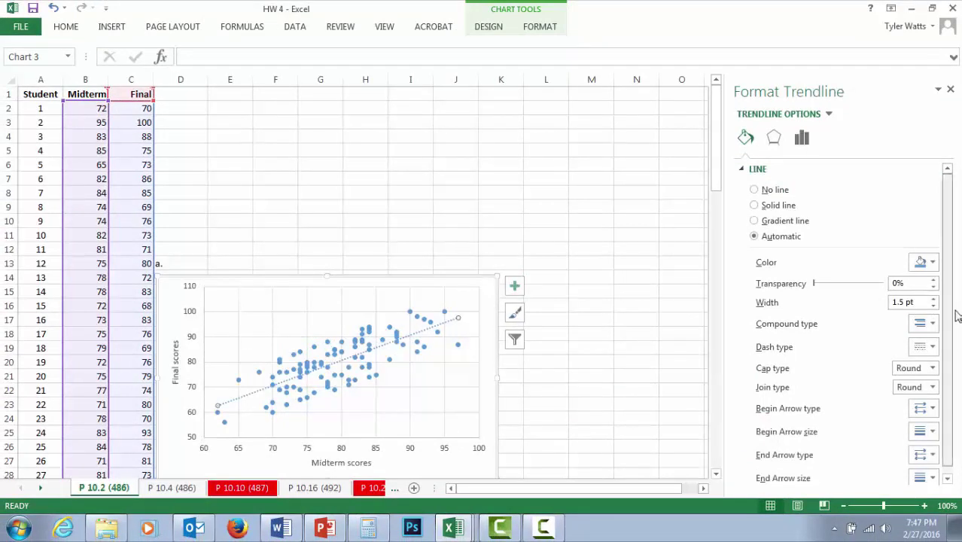
Step: Display the linear trendline's equation and R-squared value on the chart
scroll(955, 316, "down", 1)
left_click(803, 140)
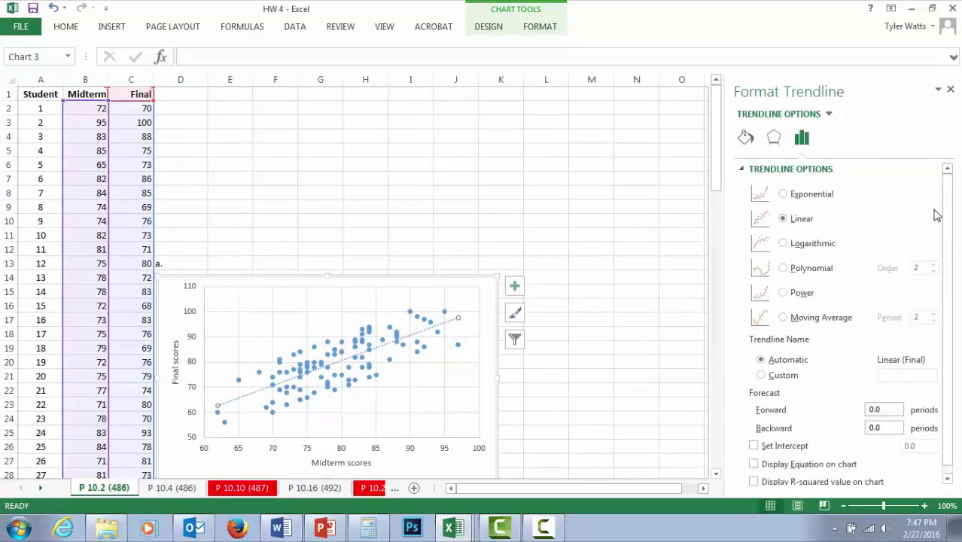
left_click_drag(948, 206, 952, 251)
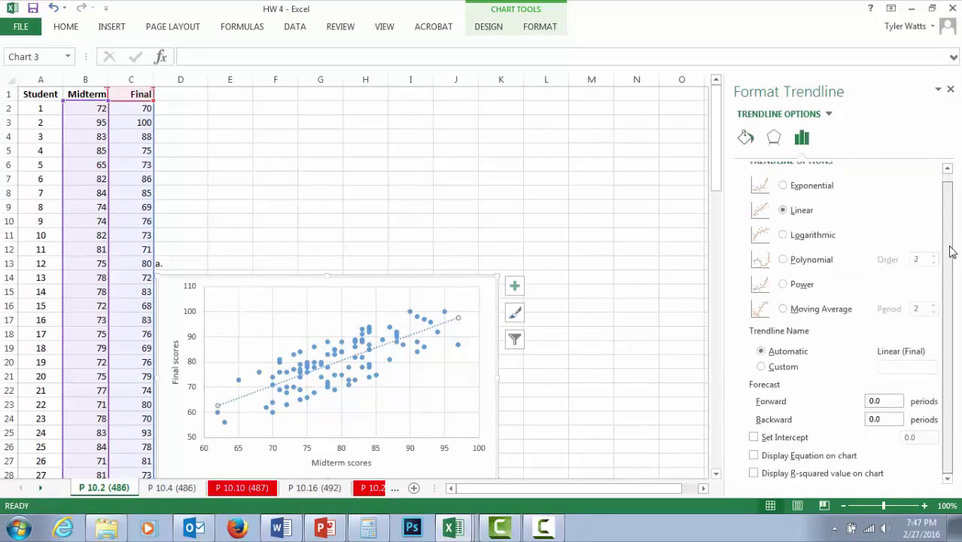
left_click(754, 456)
left_click(754, 473)
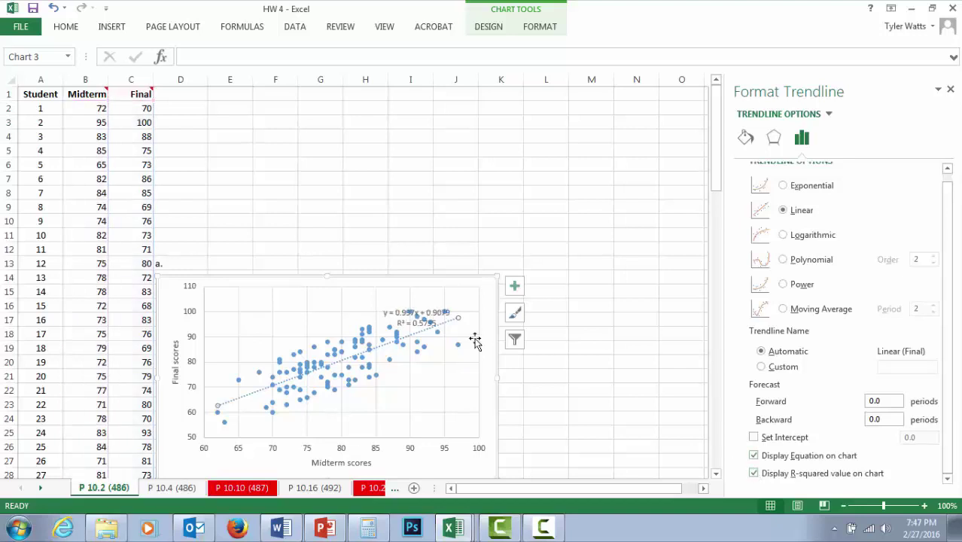
Step: Make the trendline equation label bold red and place it in the upper-left corner of the plot area
left_click(398, 313)
left_click_drag(397, 313, 387, 277)
left_click(65, 28)
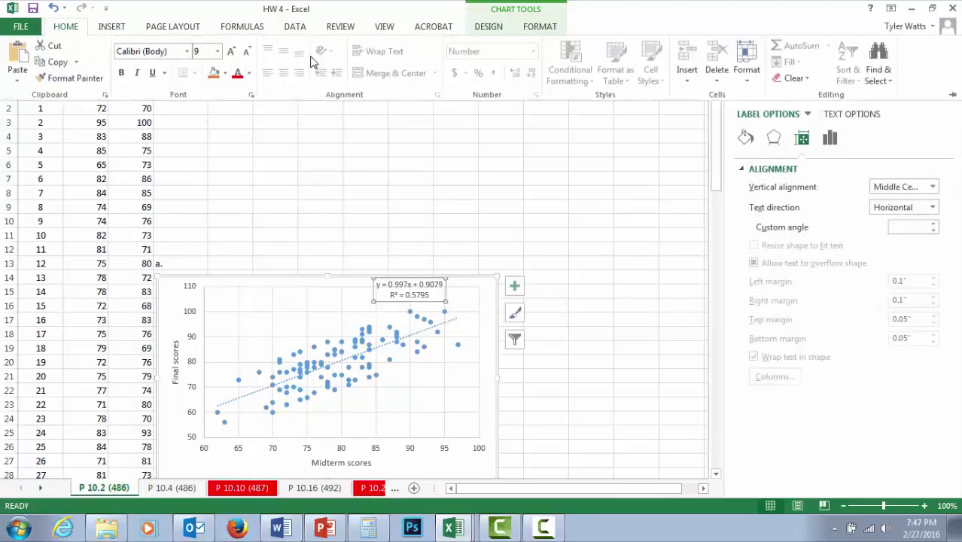
left_click(238, 73)
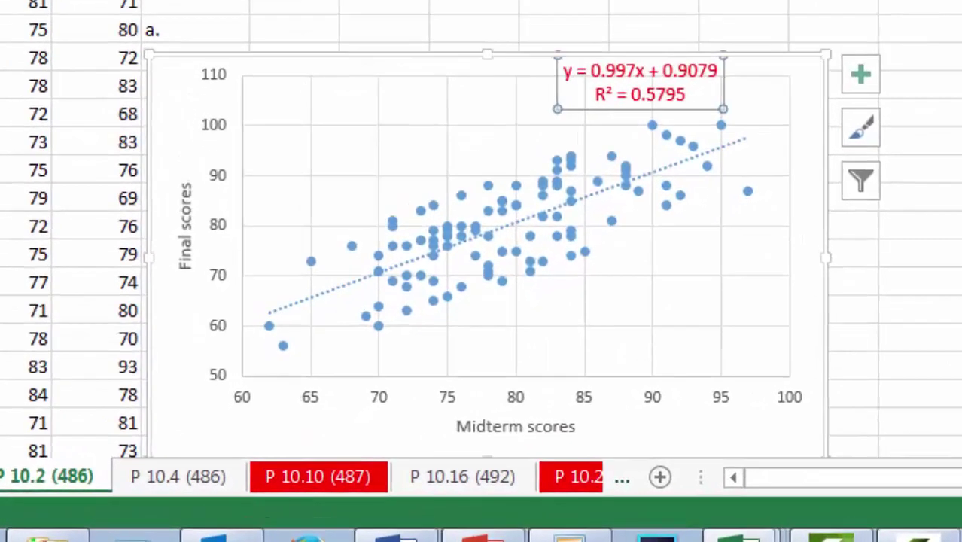
left_click_drag(611, 111, 311, 125)
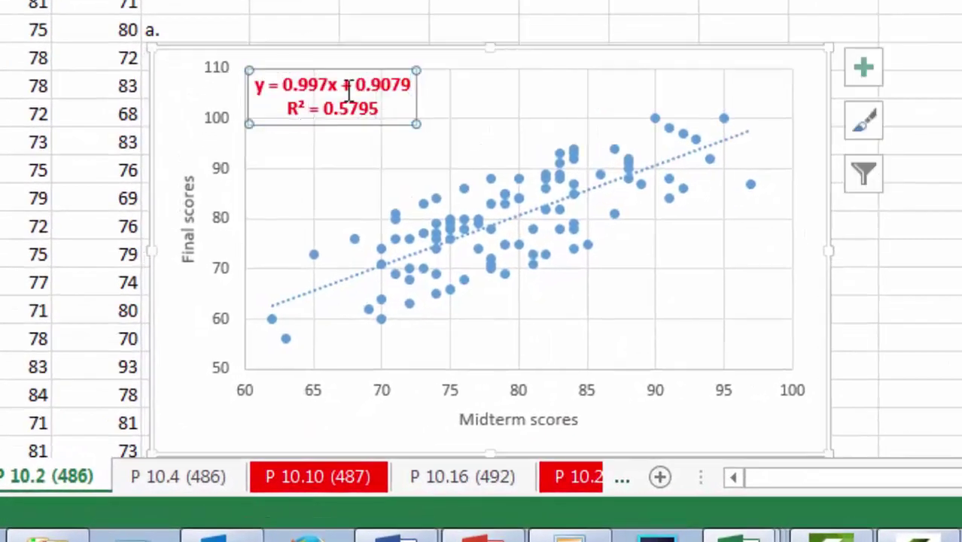
left_click(386, 3)
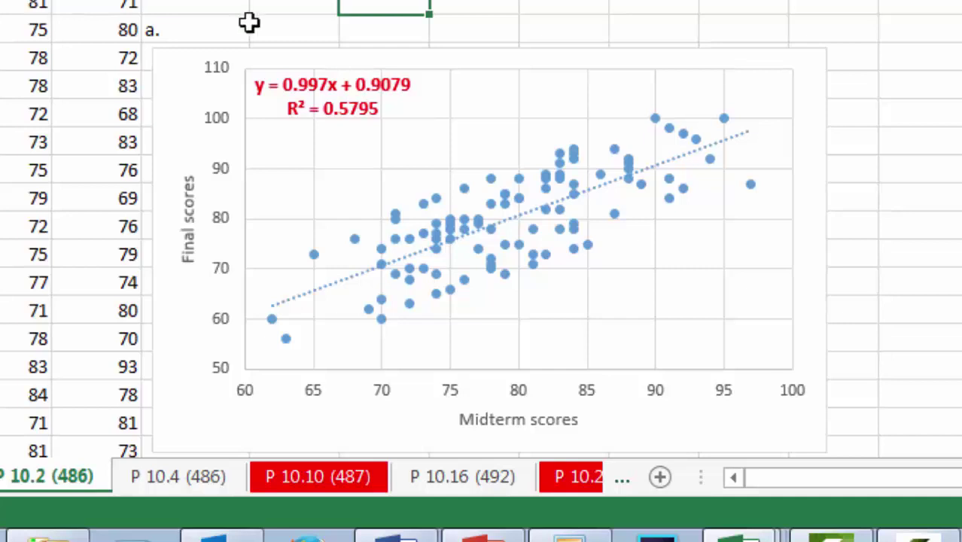
Step: Enter the label "b." in cell E13 above the chart
left_click(313, 33)
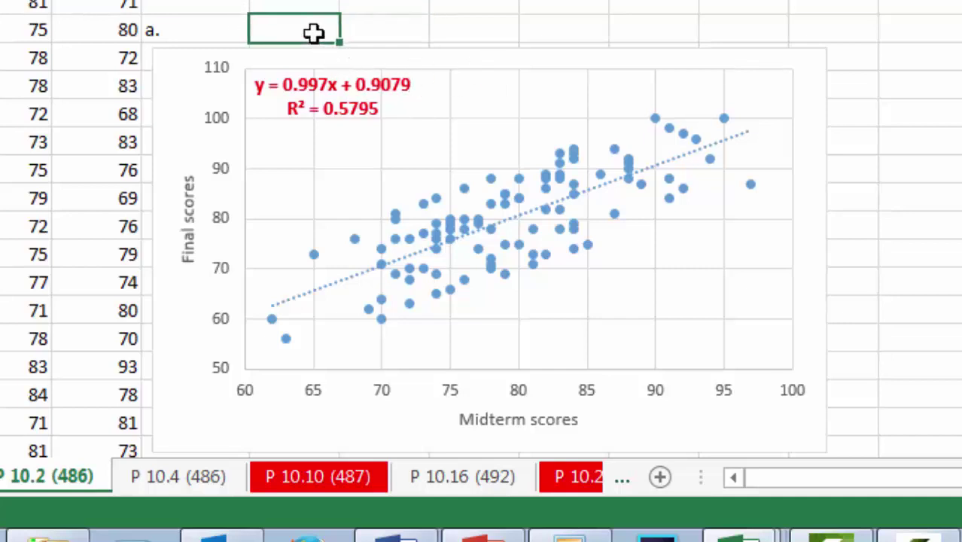
type("b.")
key("Tab")
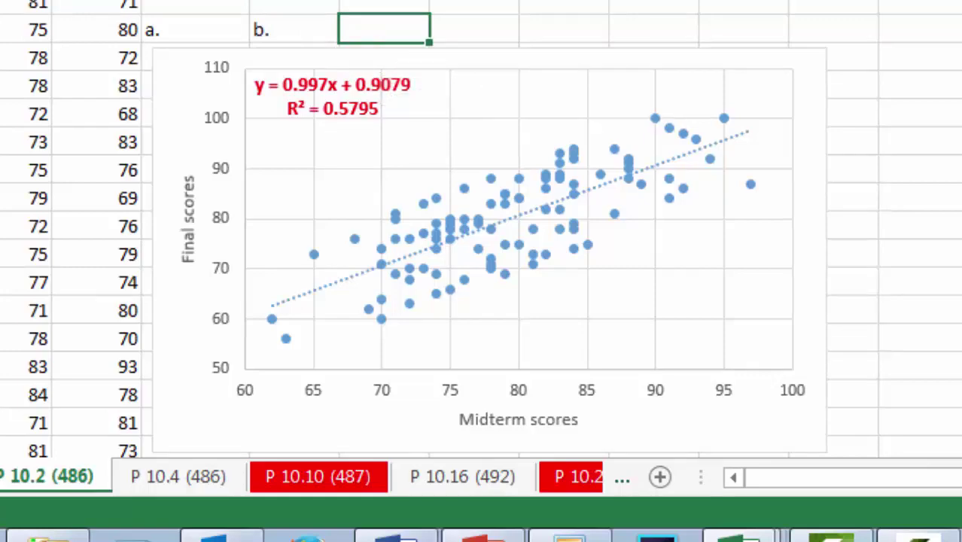
Step: Handwrite the regression equation "y = .99x + .9" in ink on the sheet to the right of the chart
mouse_move(863, 79)
left_mouse_down()
mouse_move(891, 91)
mouse_move(881, 117)
left_mouse_up()
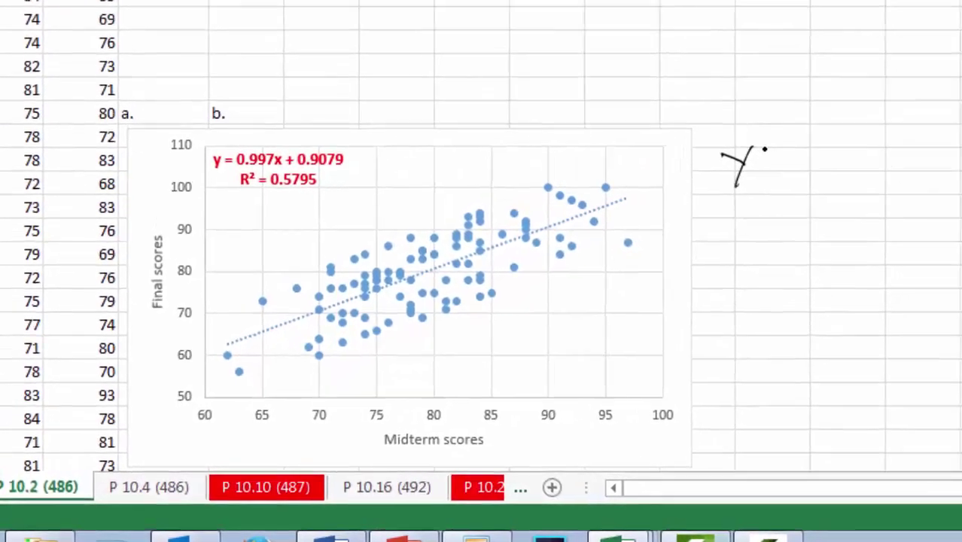
left_click_drag(764, 151, 778, 150)
left_click_drag(764, 166, 779, 165)
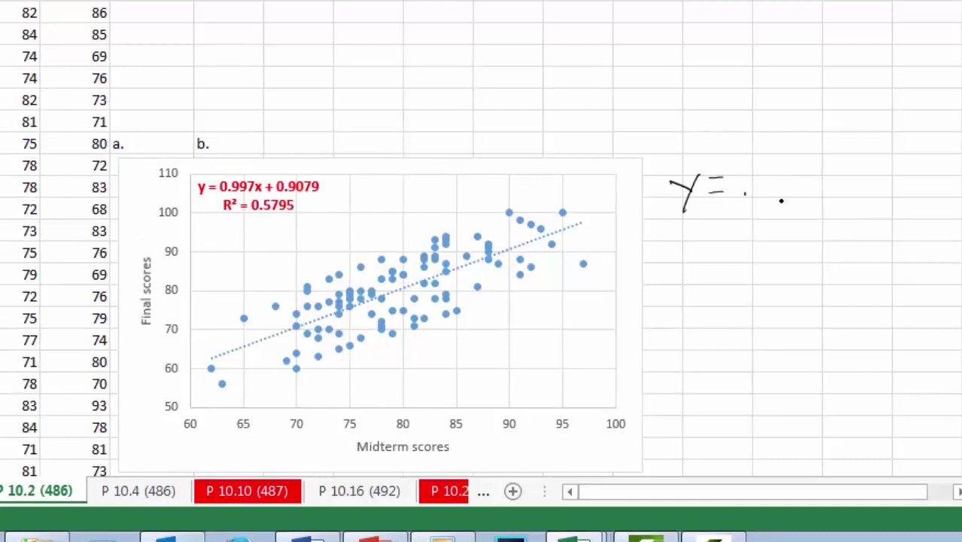
mouse_move(778, 169)
left_mouse_down()
mouse_move(774, 194)
mouse_move(860, 171)
mouse_move(851, 182)
left_mouse_up()
left_click(874, 178)
mouse_move(901, 154)
left_mouse_down()
mouse_move(884, 168)
mouse_move(906, 183)
left_mouse_up()
Step: Underline the .99x, y and .9 terms of the handwritten equation, emphasise the x, and sketch an arrow marked .99 on the chart
left_click_drag(753, 211, 821, 196)
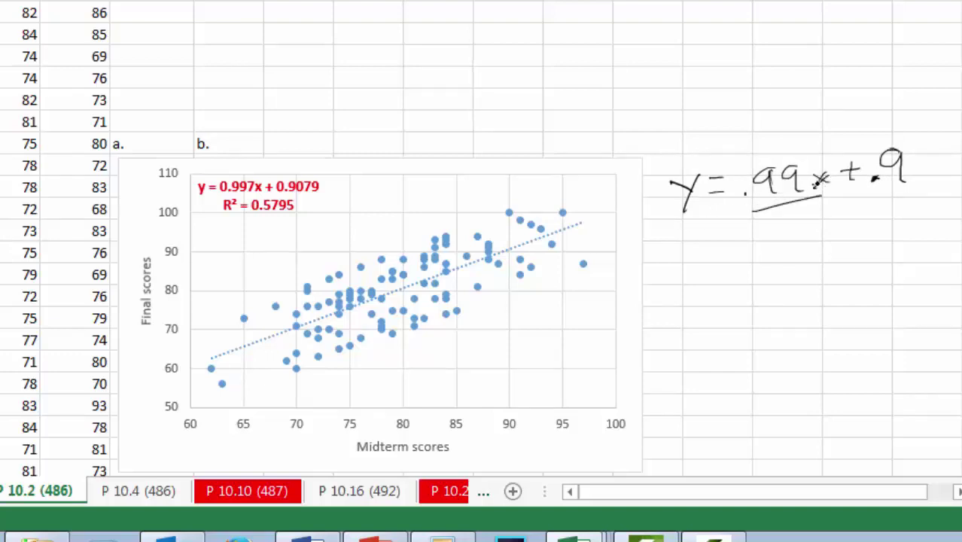
mouse_move(828, 169)
left_mouse_down()
mouse_move(808, 188)
mouse_move(830, 185)
mouse_move(828, 170)
left_mouse_up()
left_click_drag(673, 223, 706, 213)
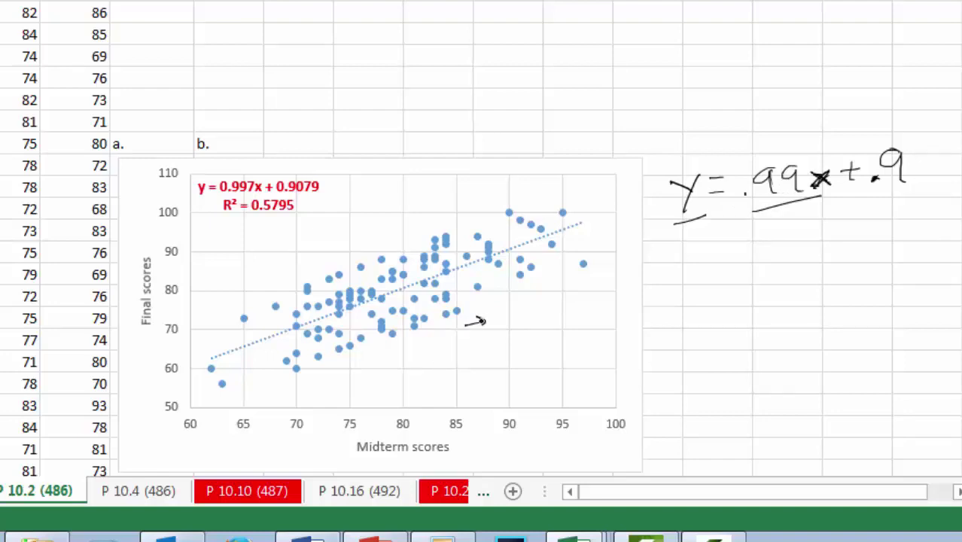
left_click_drag(487, 299, 497, 309)
left_click_drag(870, 194, 932, 180)
Step: Enter "For each one point increase in MT score, the final score is predicted to increase by .99." in cell F13
left_click(292, 148)
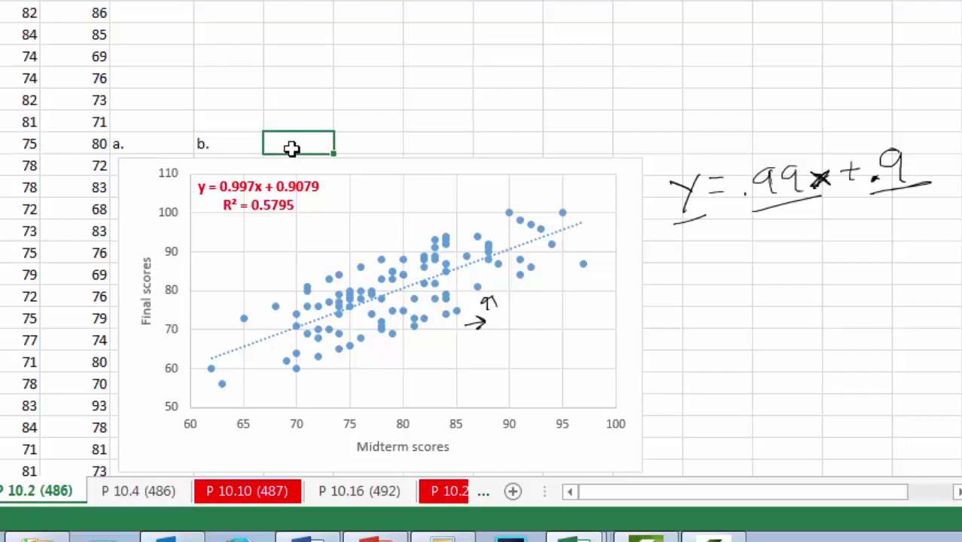
type("For each ")
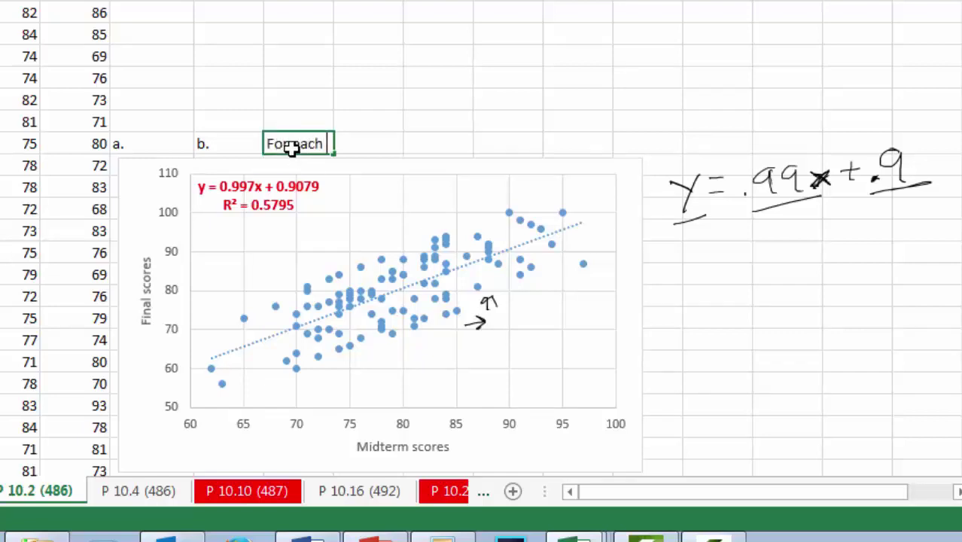
type("one p")
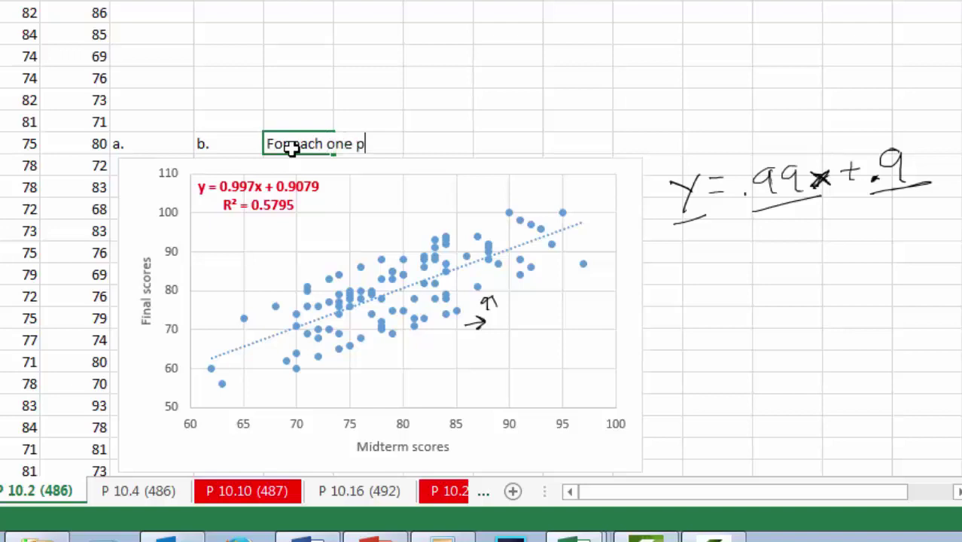
type("oint increa")
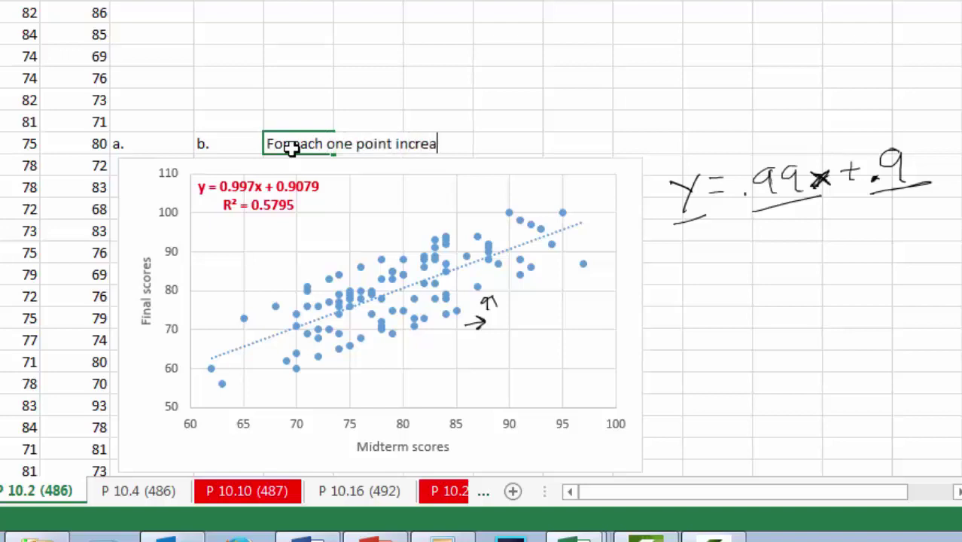
type("se in MT scor")
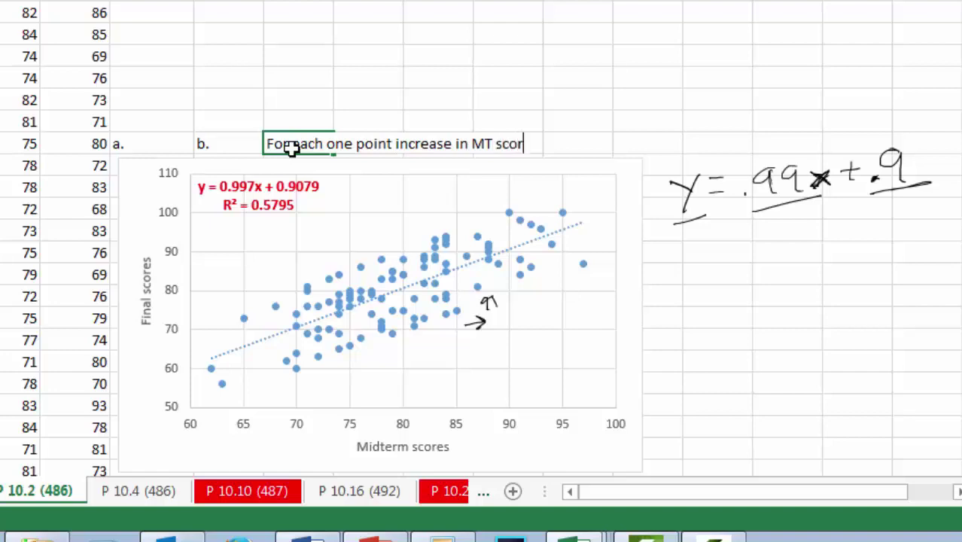
type("e, the final sco")
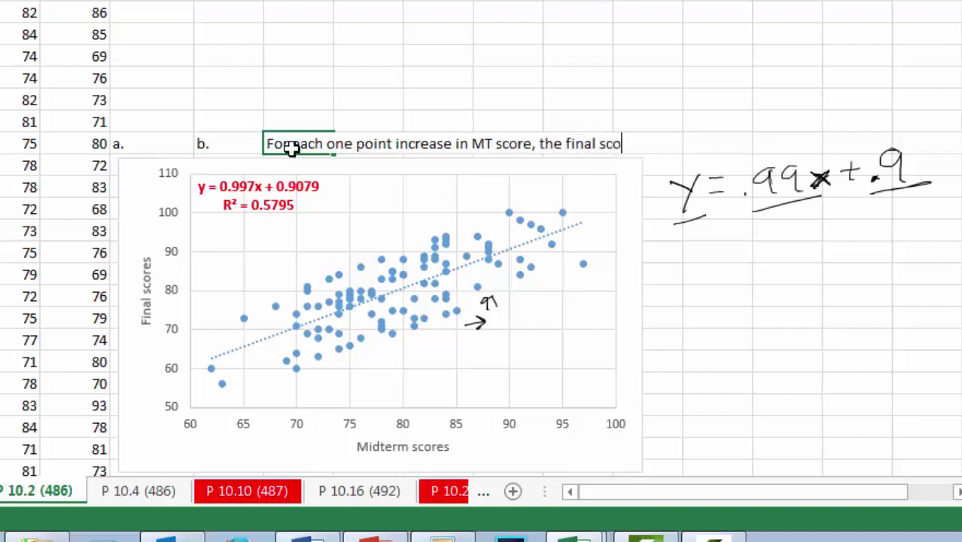
type("re is pre")
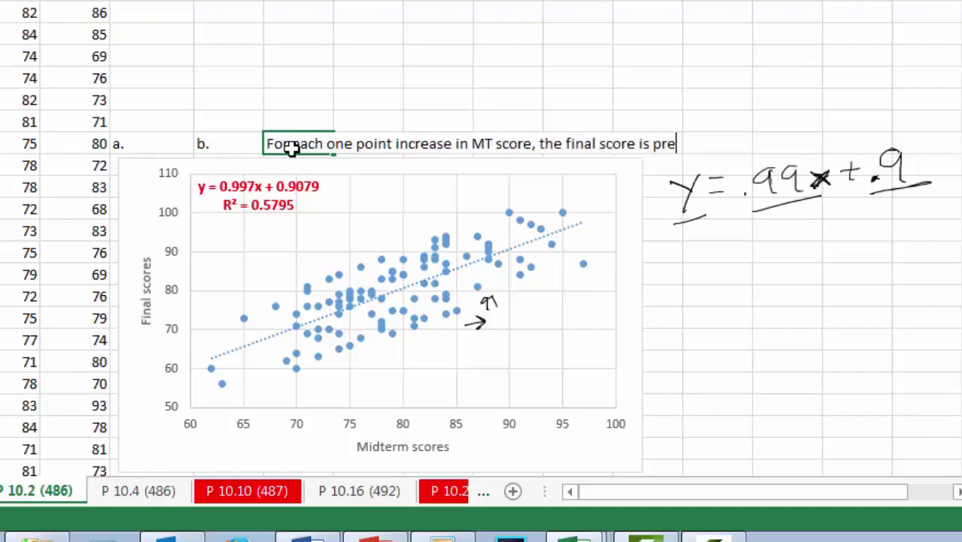
type("dicted to increae")
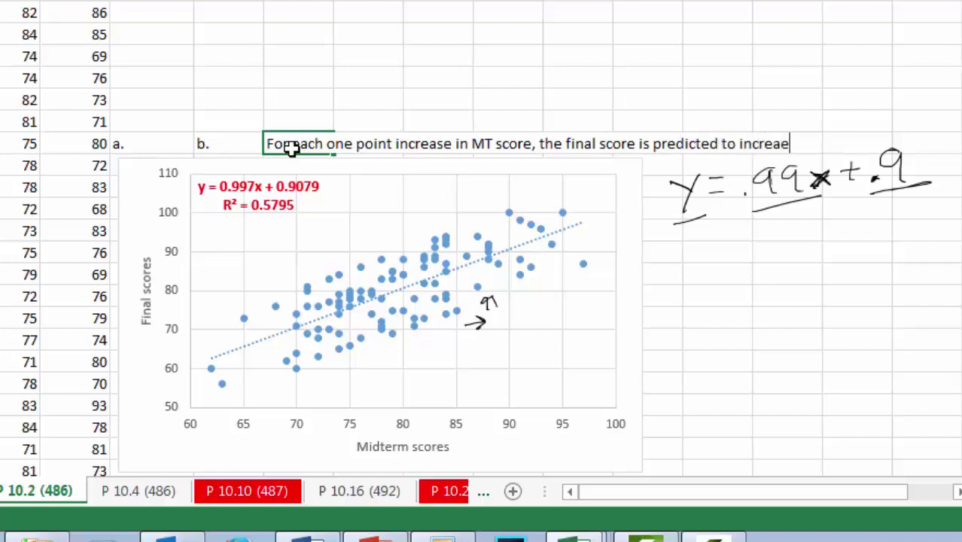
key("BackSpace")
type("se by .99.")
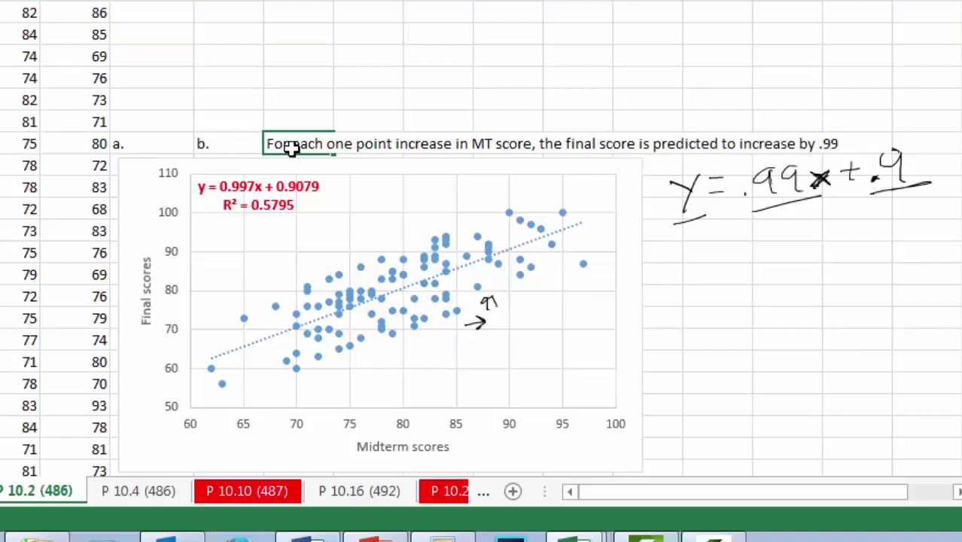
left_click(714, 273)
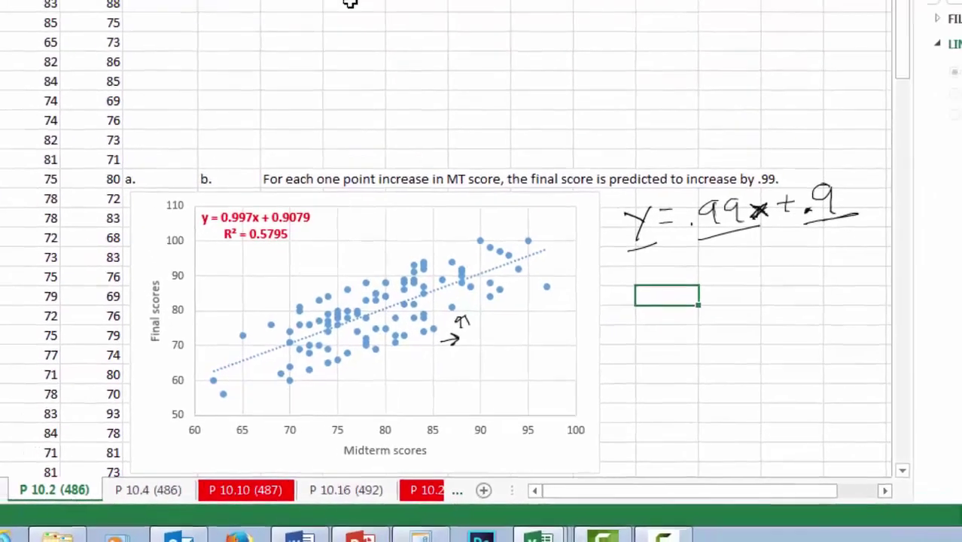
Step: Start the Regression tool from the Data Analysis tools
left_click(328, 95)
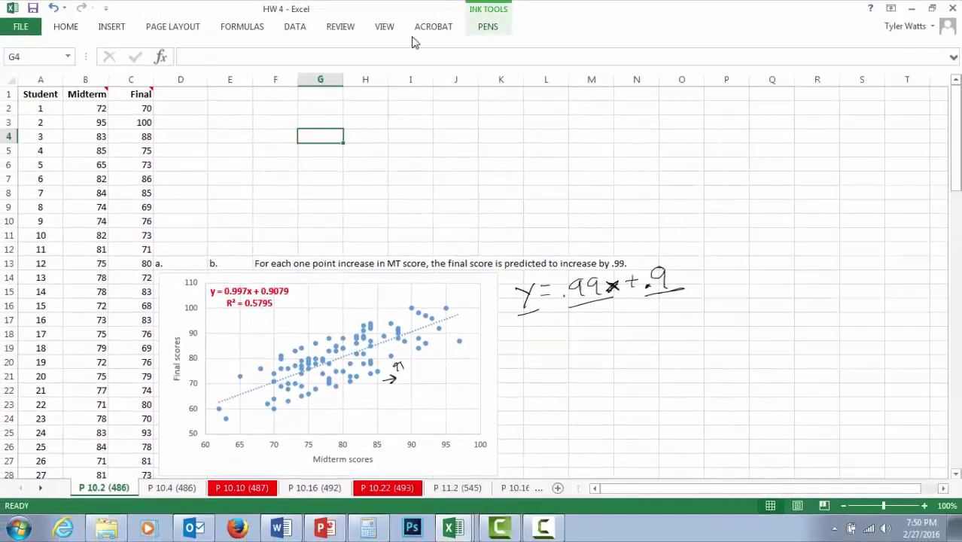
left_click(302, 30)
left_click(878, 45)
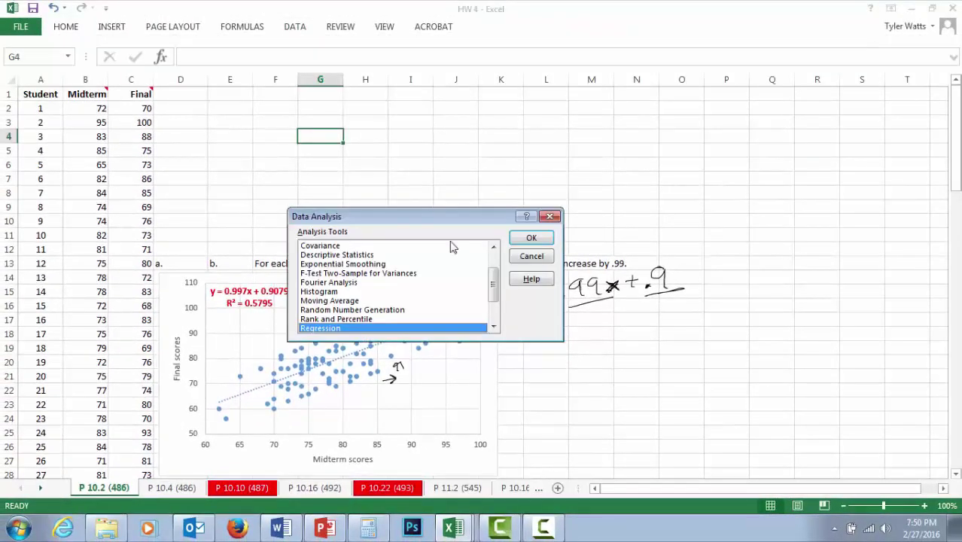
scroll(494, 301, "down", 2)
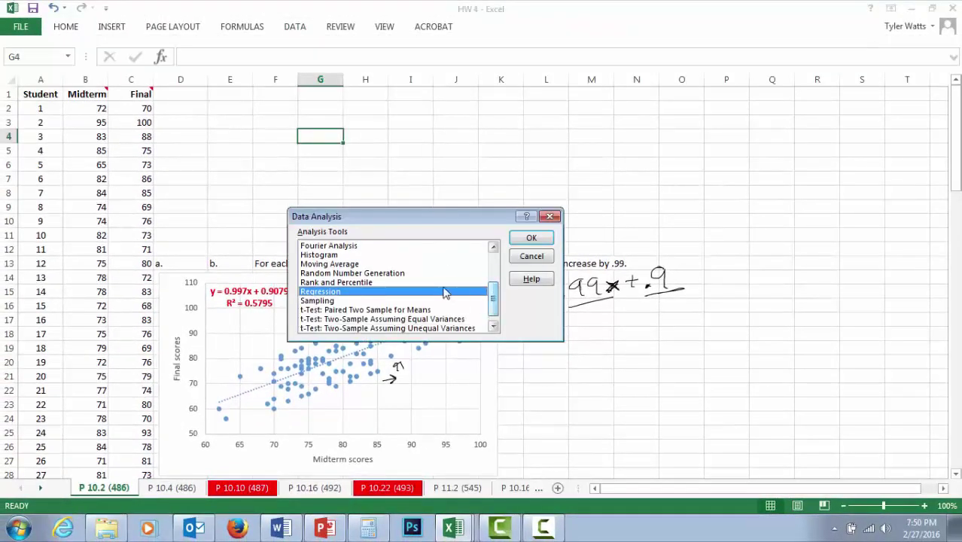
left_click(530, 237)
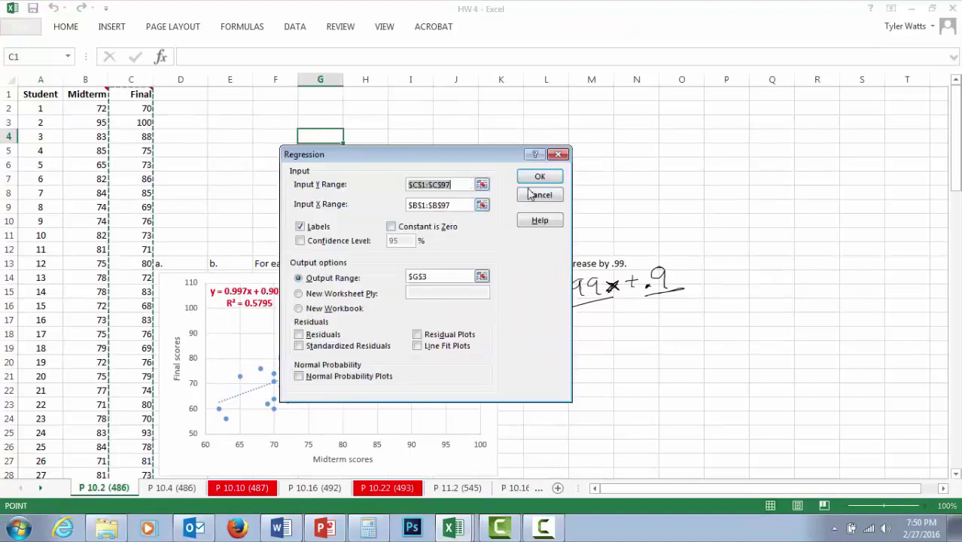
Step: Clear the regression's Y, X and output ranges and move the dialog away from the score columns
key("Tab")
key("BackSpace")
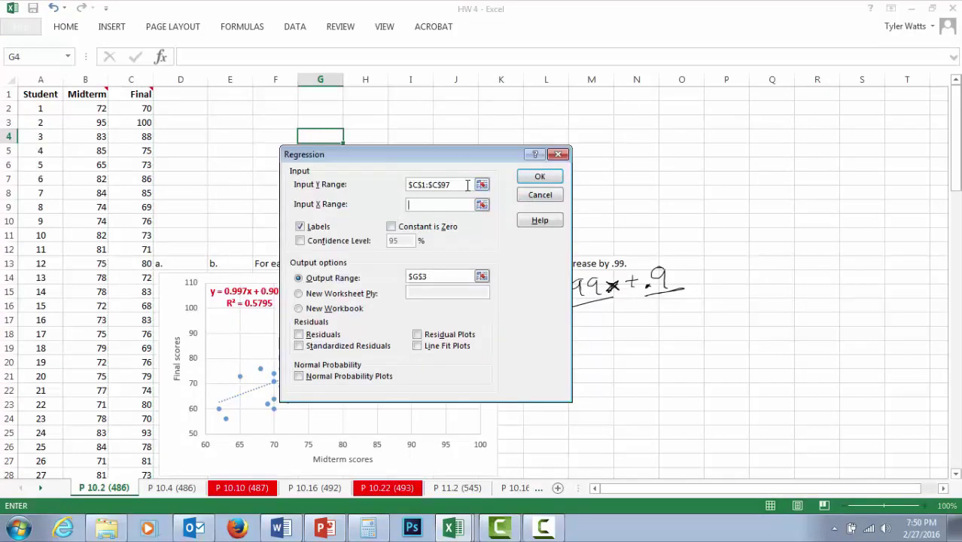
left_click_drag(466, 185, 412, 189)
key("BackSpace")
left_click_drag(444, 276, 410, 277)
key("BackSpace")
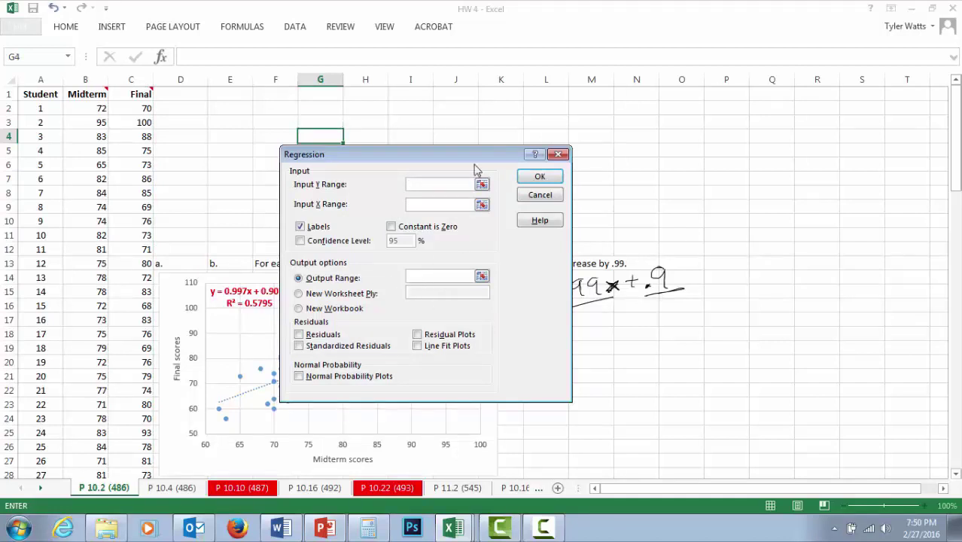
left_click_drag(466, 156, 692, 230)
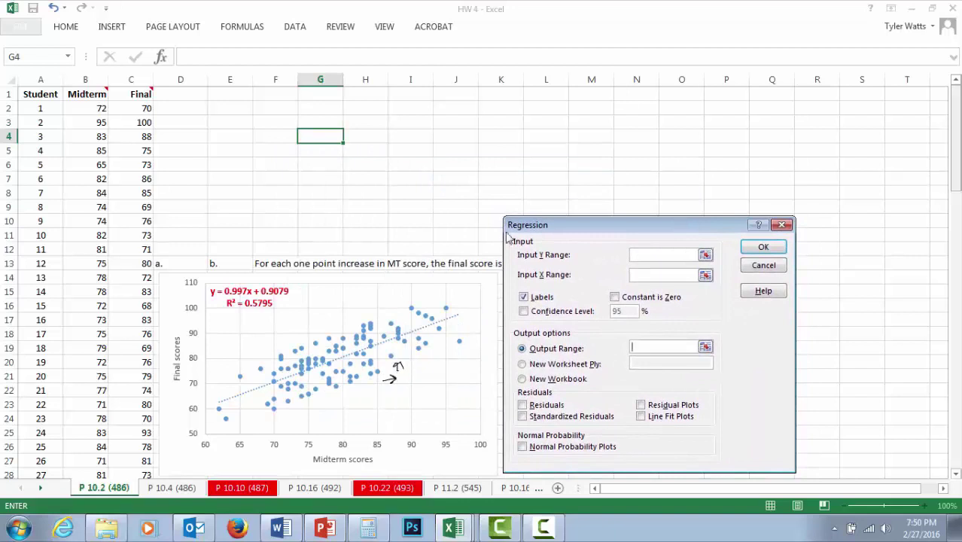
Step: Set the regression's Y range to C2:C97 and X range to B2:B97, then move the dialog up slightly
left_click(637, 256)
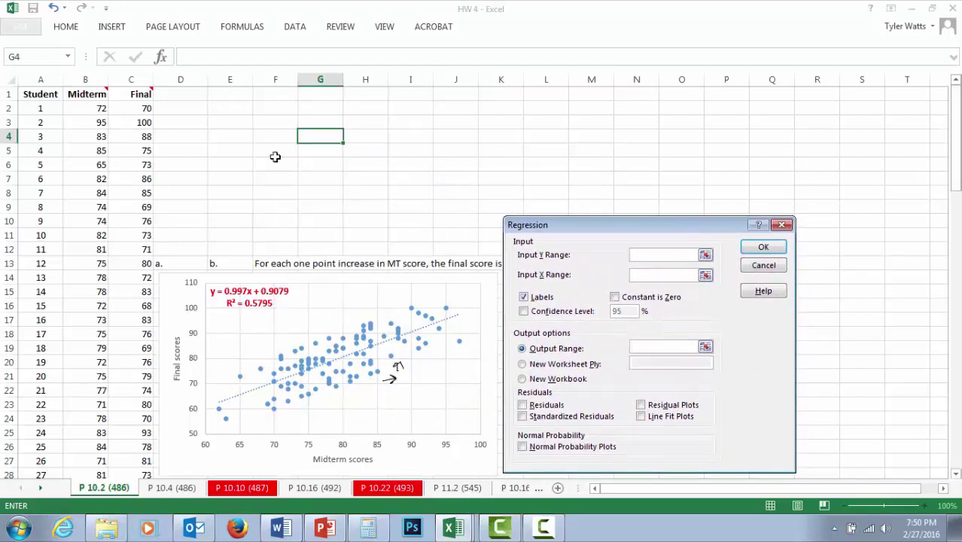
left_click_drag(134, 107, 145, 447)
left_click(673, 276)
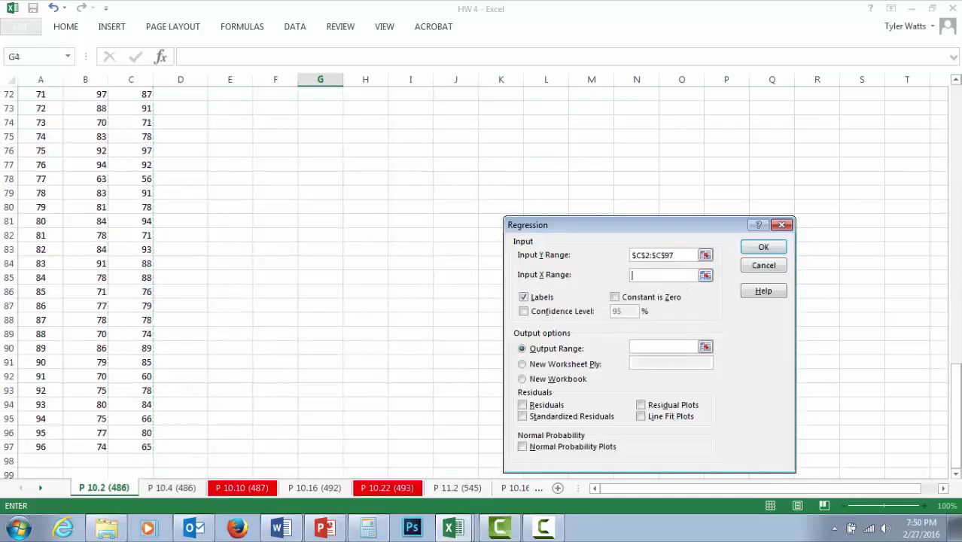
left_click(96, 449)
left_click_drag(99, 362, 85, 108)
left_click_drag(687, 219, 694, 167)
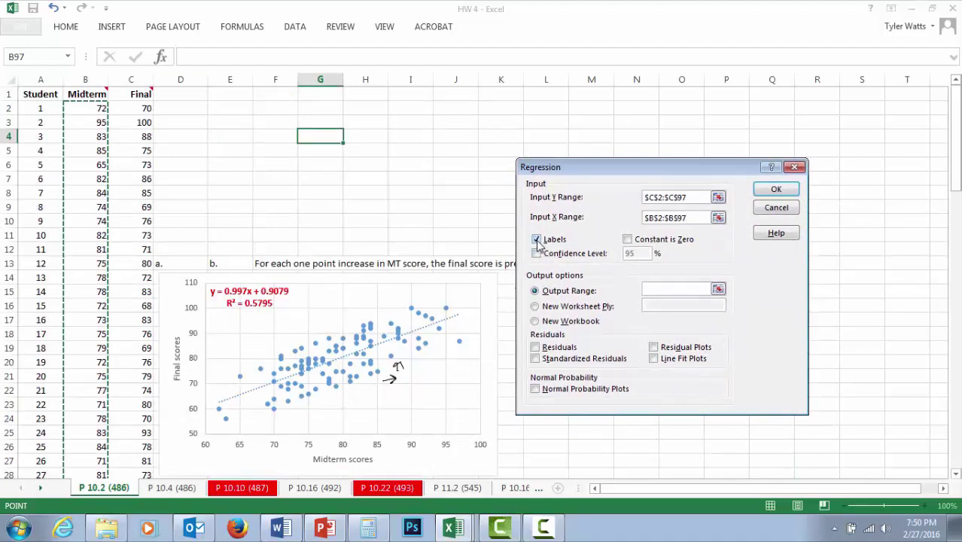
Step: Extend the Y range to C1:C97 and the X range to B1:B97 so both include headers, keeping Labels enabled
left_click(662, 197)
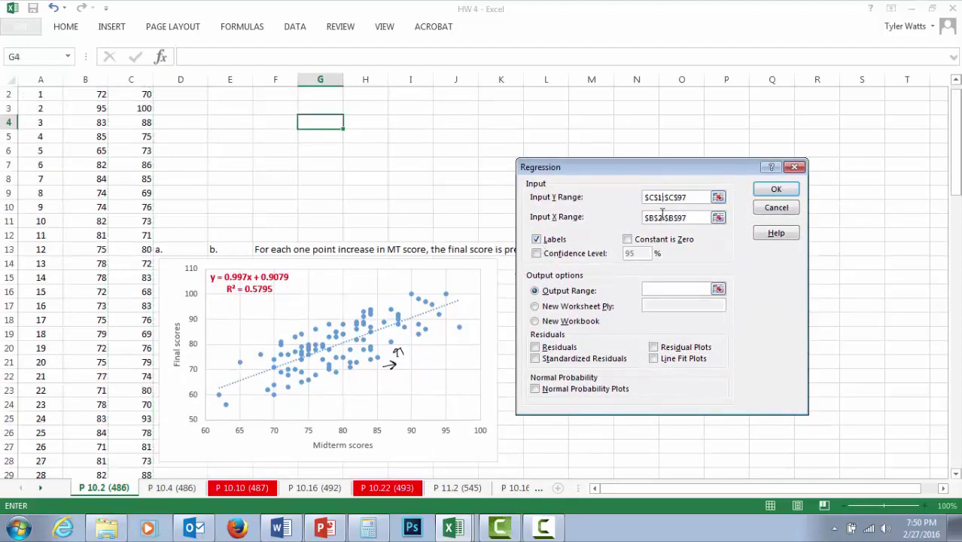
left_click(661, 218)
left_click(537, 240)
left_click(586, 242)
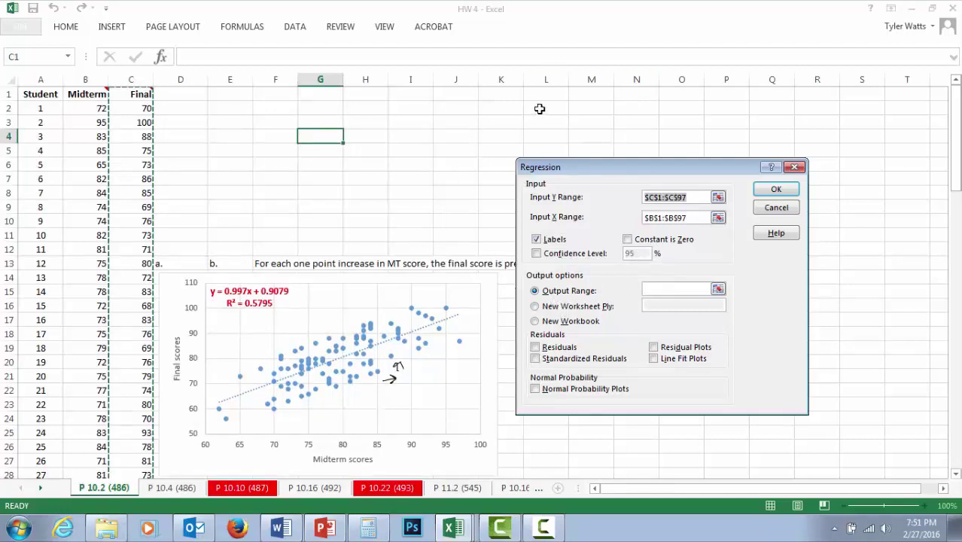
Step: Set the regression's output range to cell L2 and run the regression
left_click(649, 289)
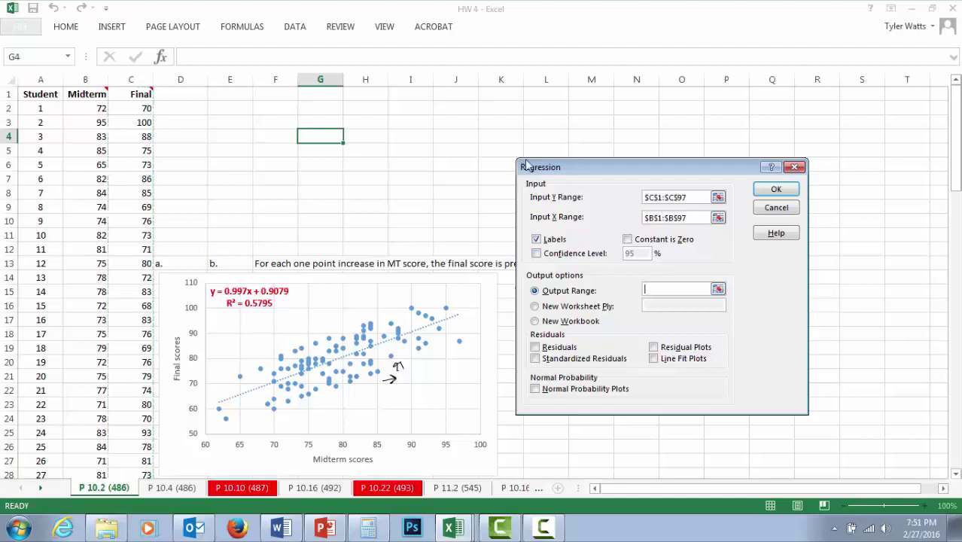
left_click(540, 110)
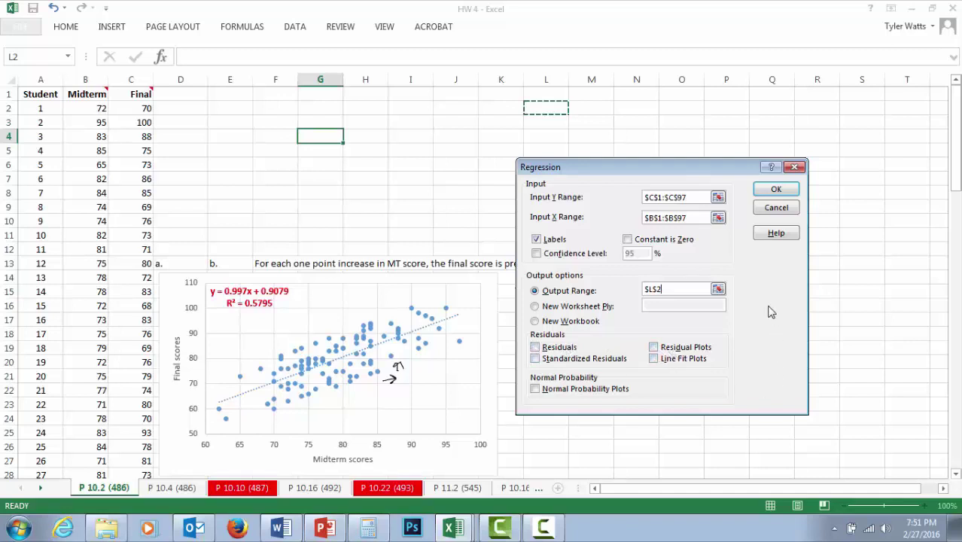
left_click(776, 189)
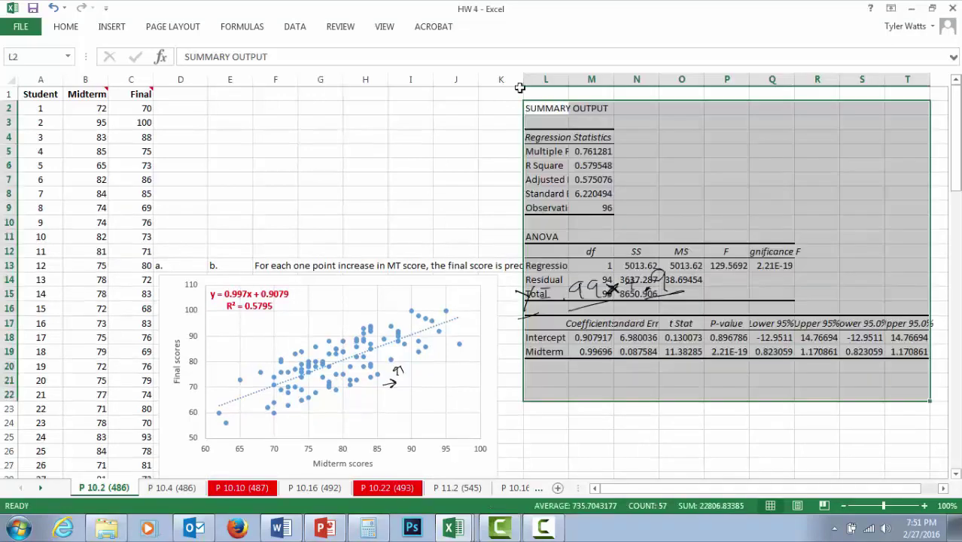
Step: Fit columns L, M and N to their contents and check the R Square and Multiple R cells
double_click(569, 79)
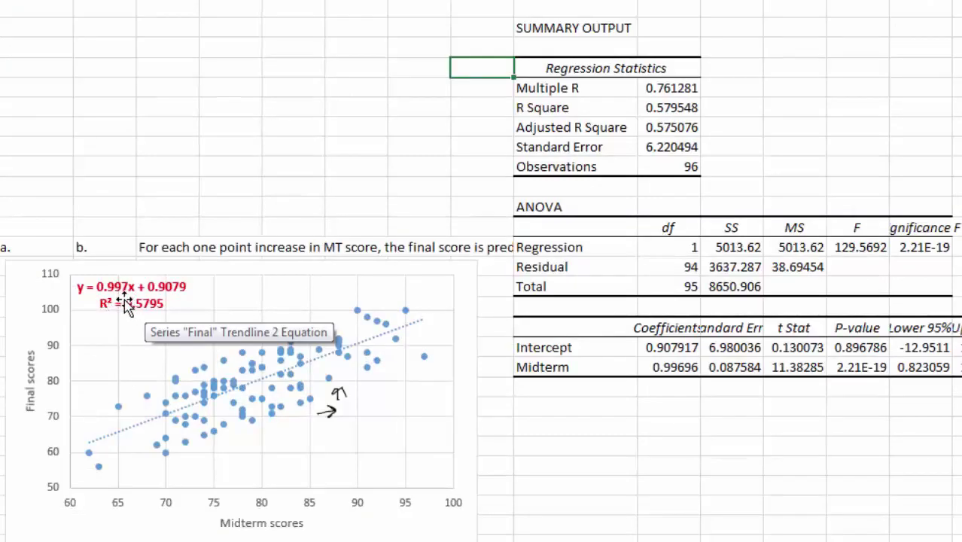
left_click(682, 368)
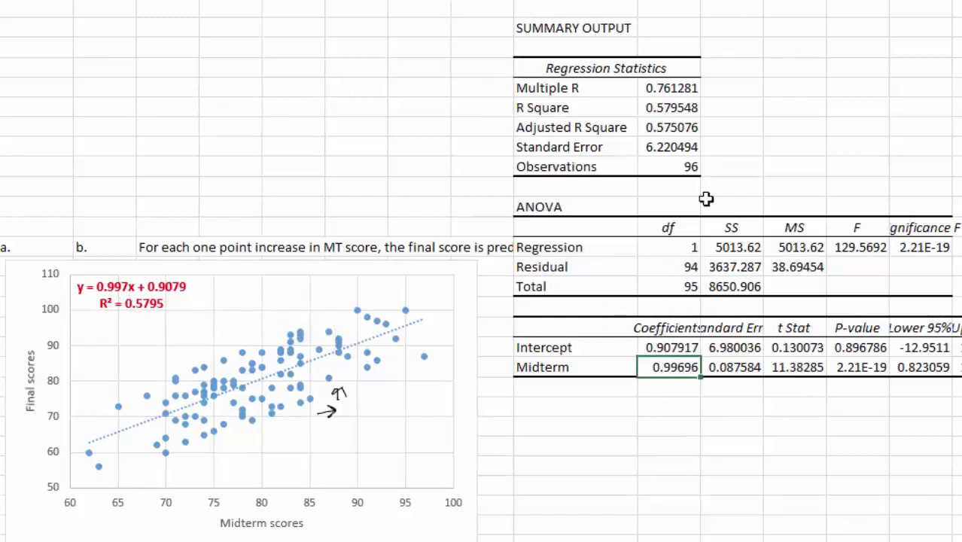
double_click(699, 2)
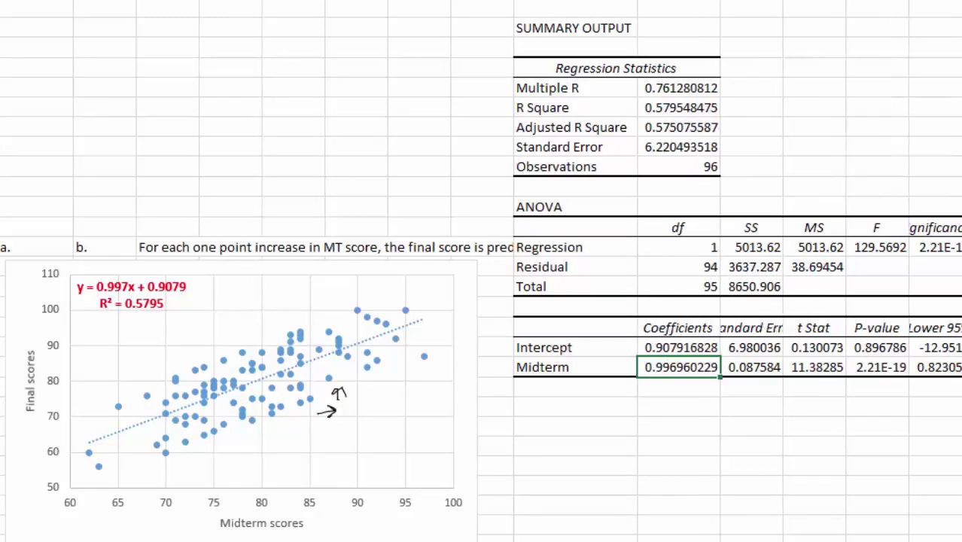
double_click(783, 1)
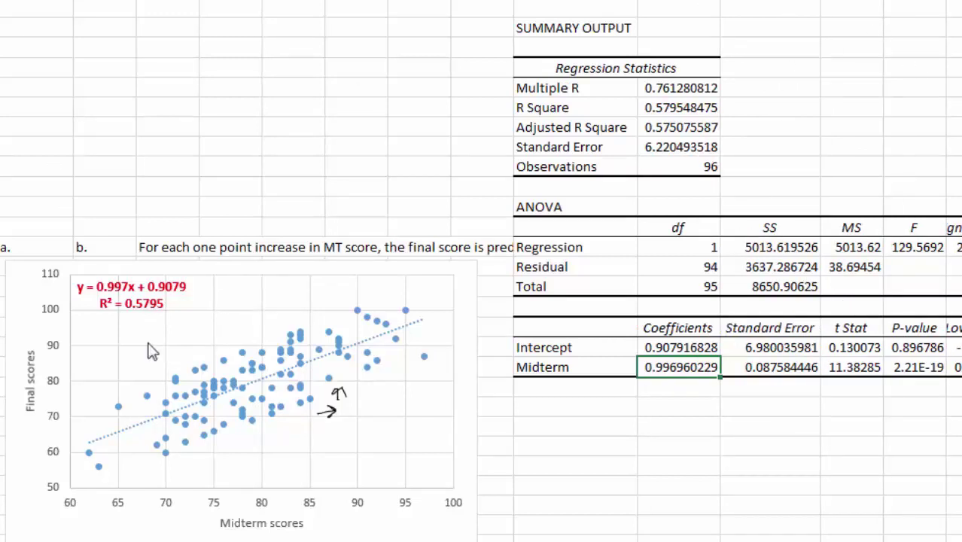
left_click(663, 111)
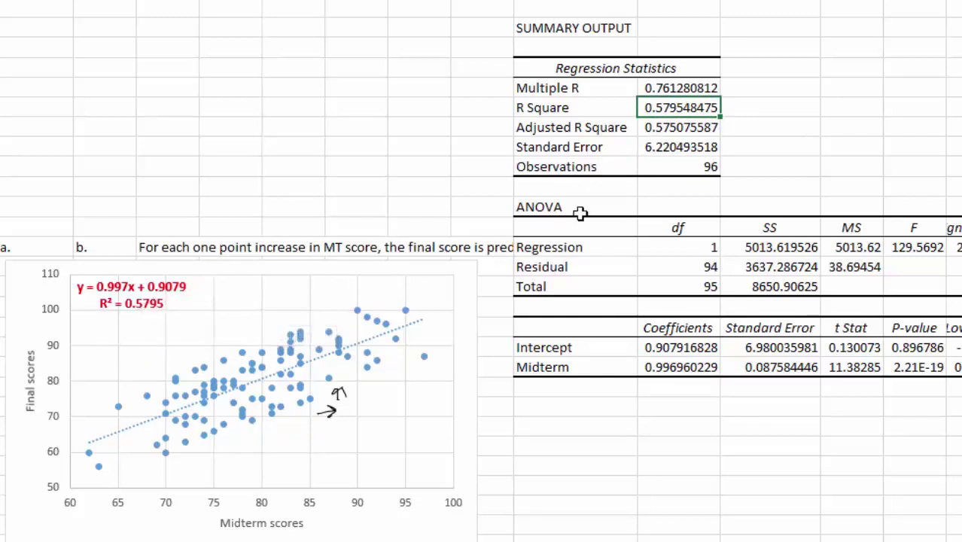
left_click(679, 88)
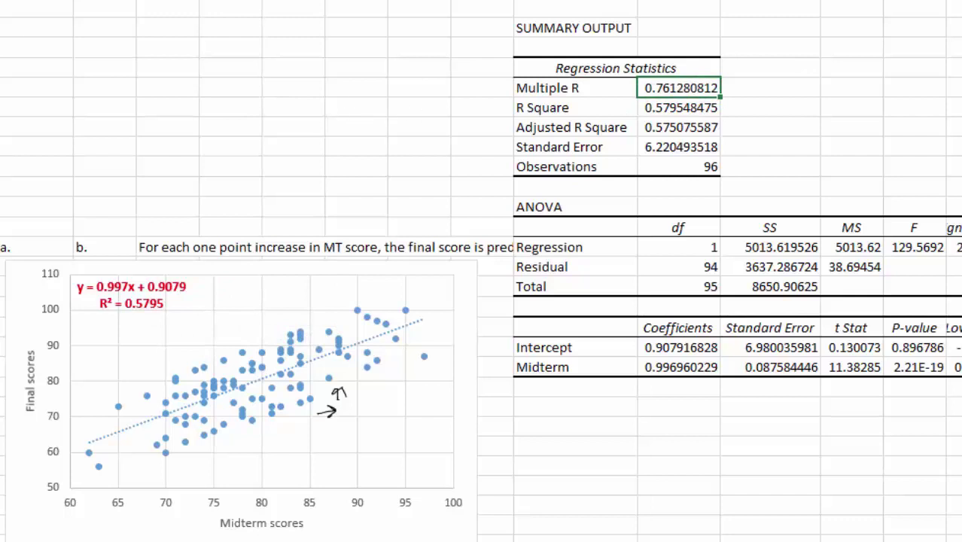
Step: Enter the label "correlation" in cell D2
left_click(25, 33)
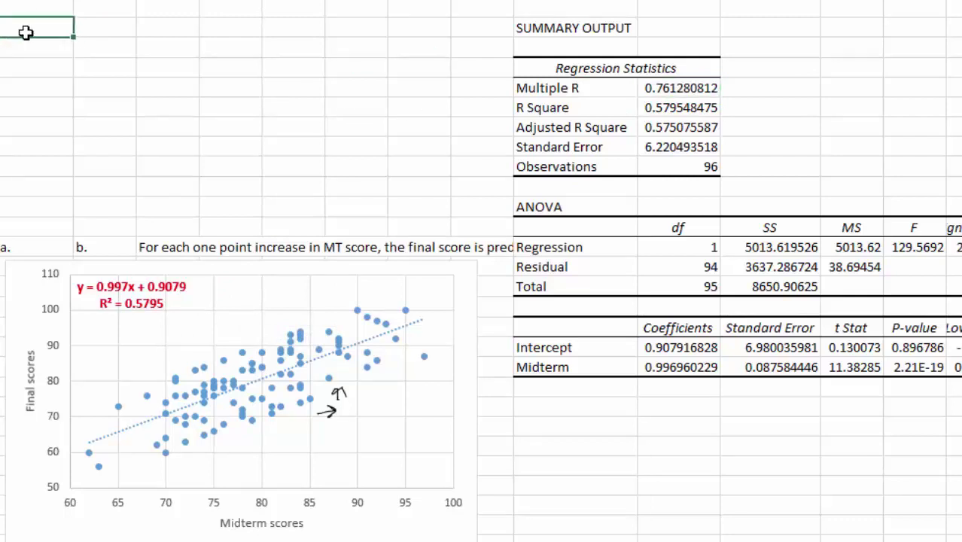
type("scor")
type("elation")
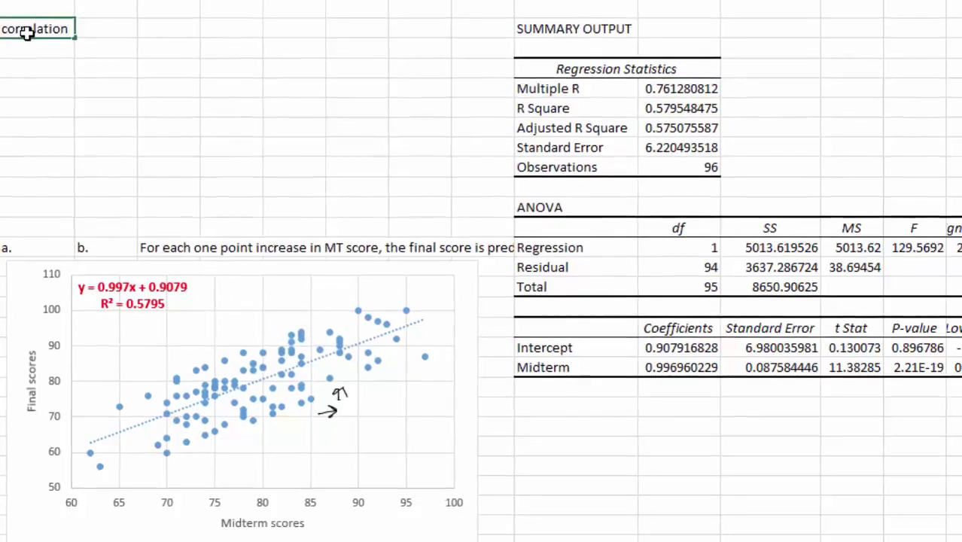
key("Tab")
Step: Compute the midterm-final correlation in cell E2 with =CORREL(B2:B97,C2:C97) and compare it with Multiple R
type("=")
type("correl(")
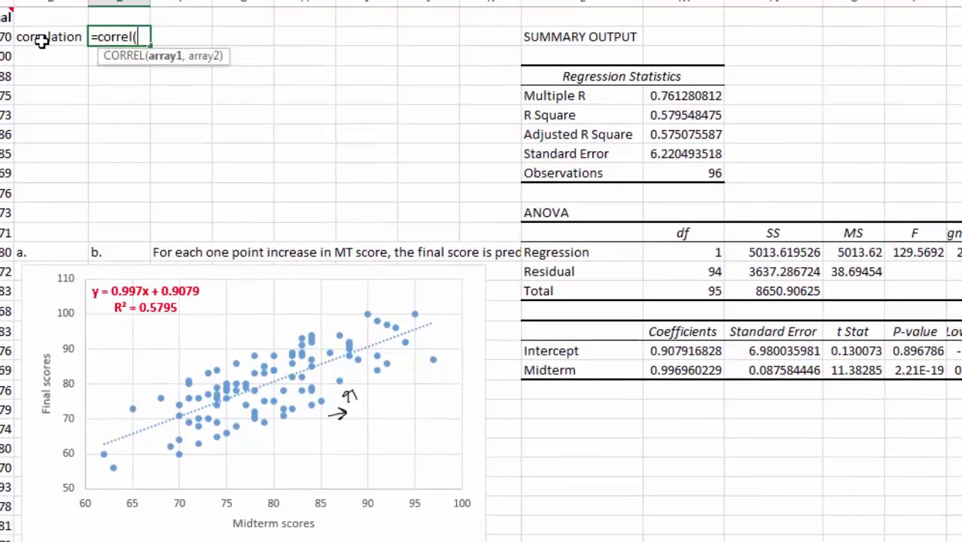
type("b2:b")
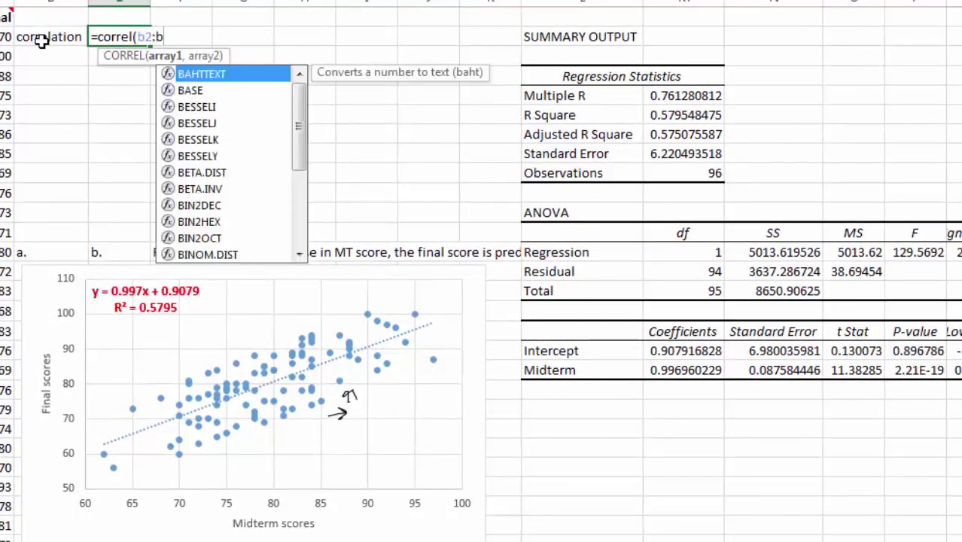
scroll(482, 301, "down", 7)
scroll(831, 78, "up", 7)
type("97,")
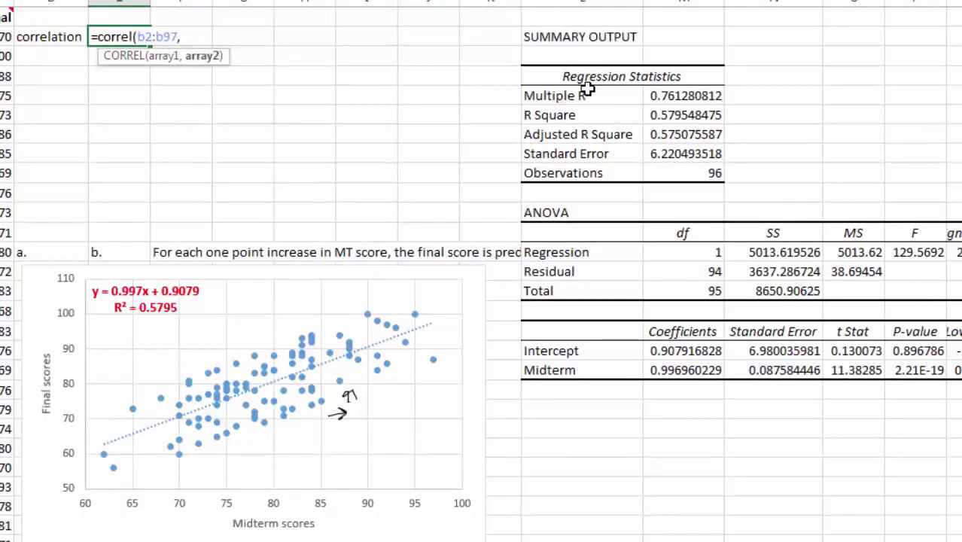
type("c2:c97")
key("Return")
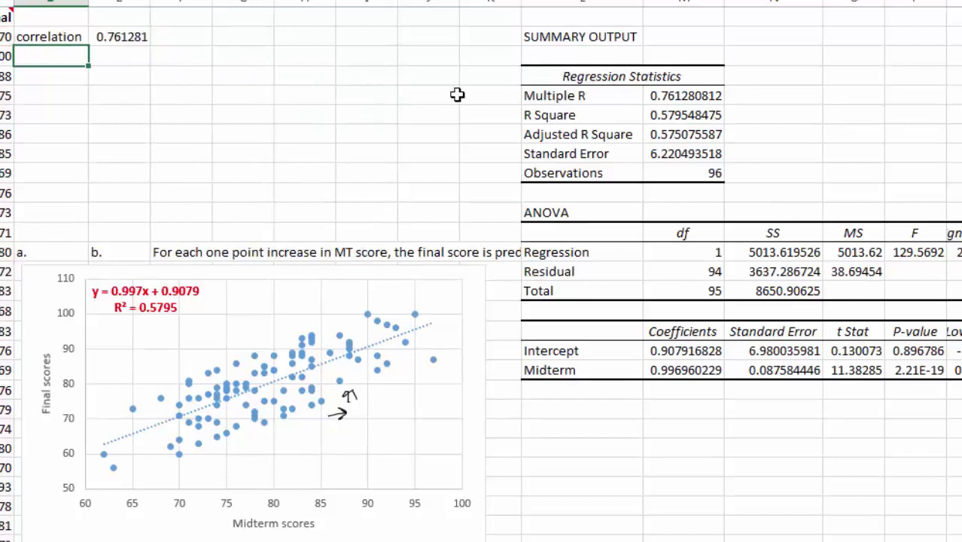
left_click(134, 38)
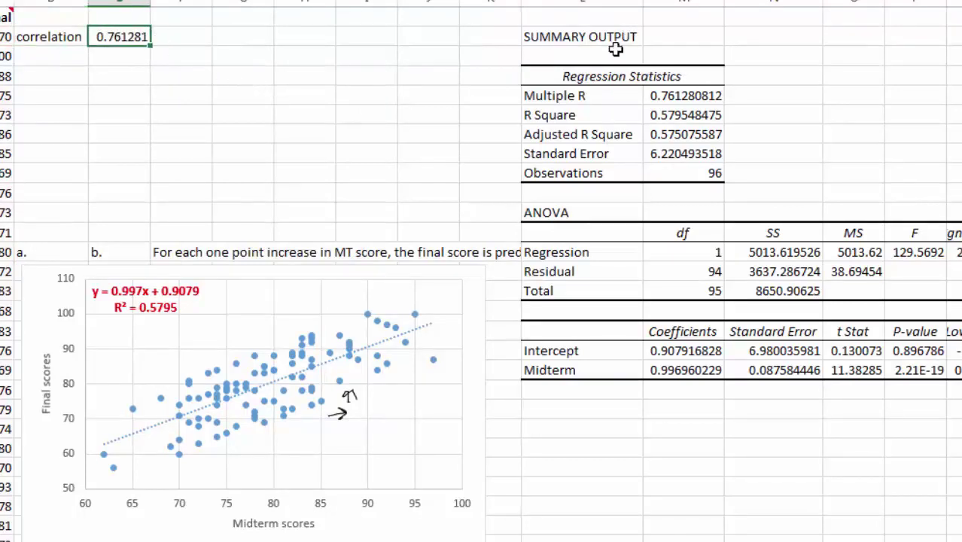
left_click(682, 101)
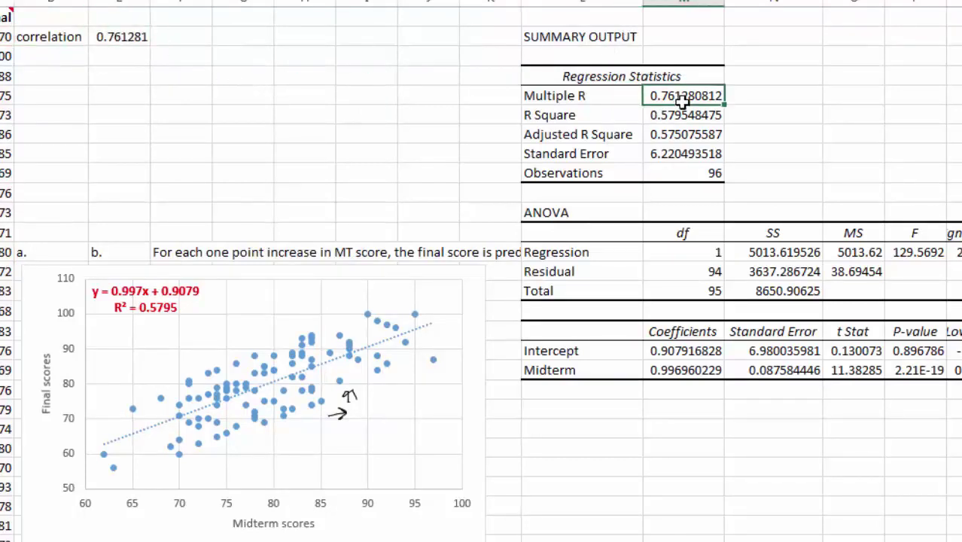
Step: Label cell D3 "R square" and calculate it in E3 as the correlation squared, =E2*E2
left_click(106, 58)
key("Left")
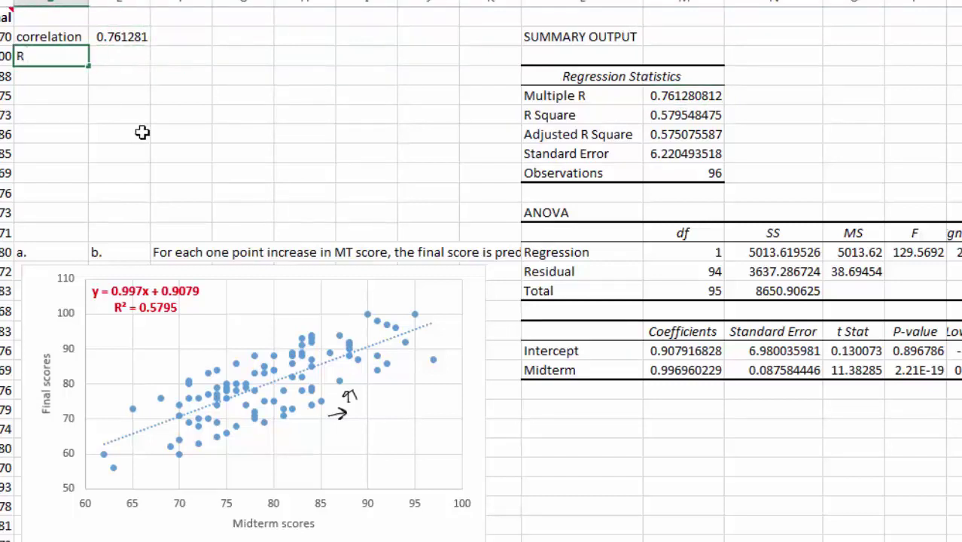
type("R square")
key("Tab")
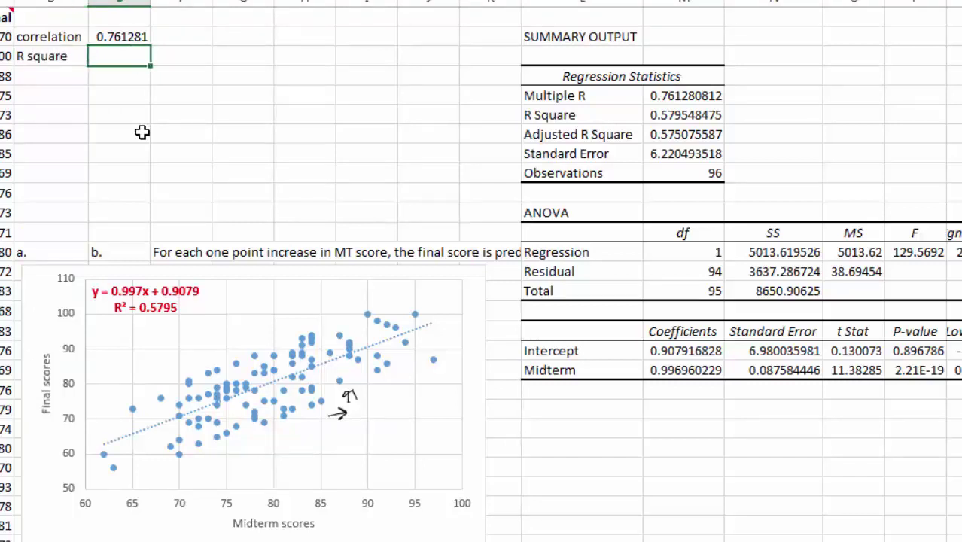
left_click(128, 36)
type("*")
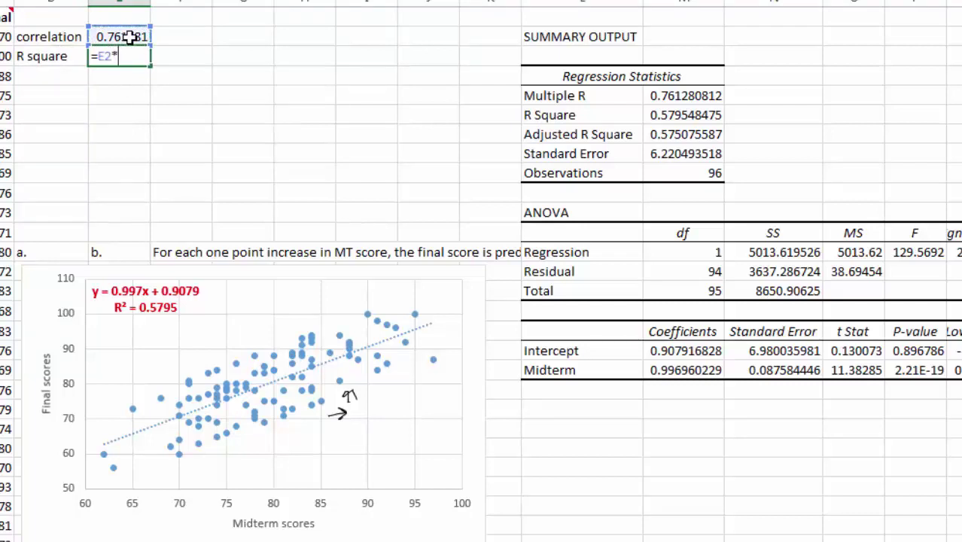
left_click(130, 37)
key("Return")
Step: Compare the calculated R square and correlation with the regression statistics and the R² in the chart's trendline label
left_click(133, 60)
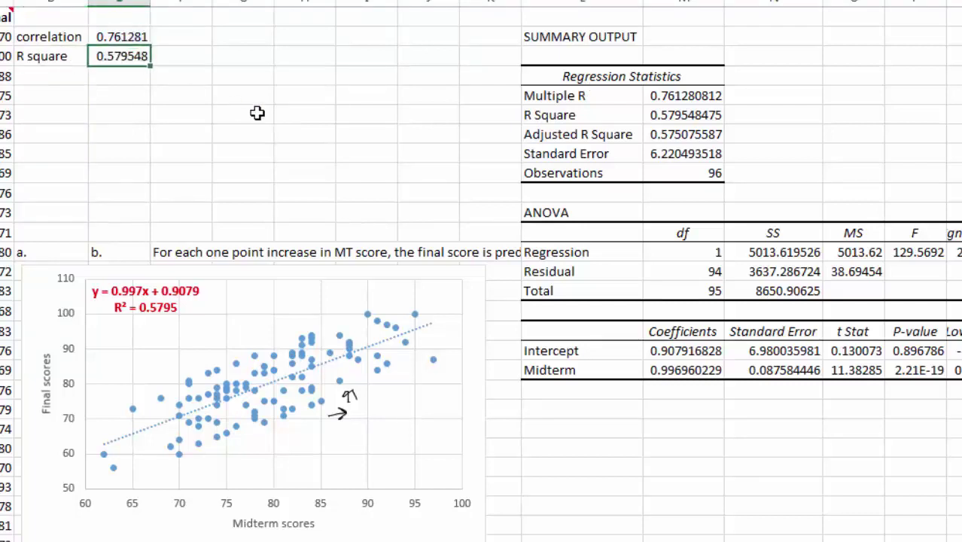
left_click(694, 115)
left_click(113, 35)
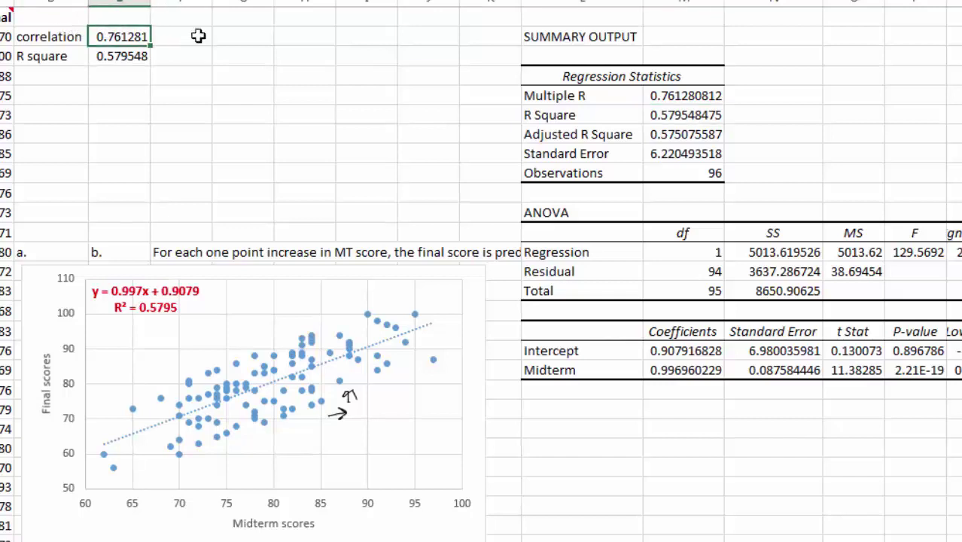
left_click(715, 96)
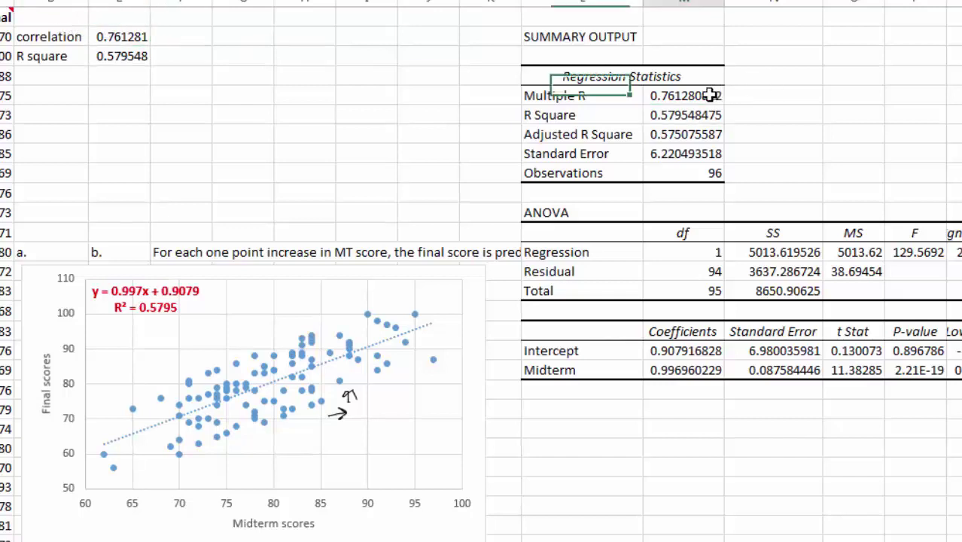
left_click(159, 304)
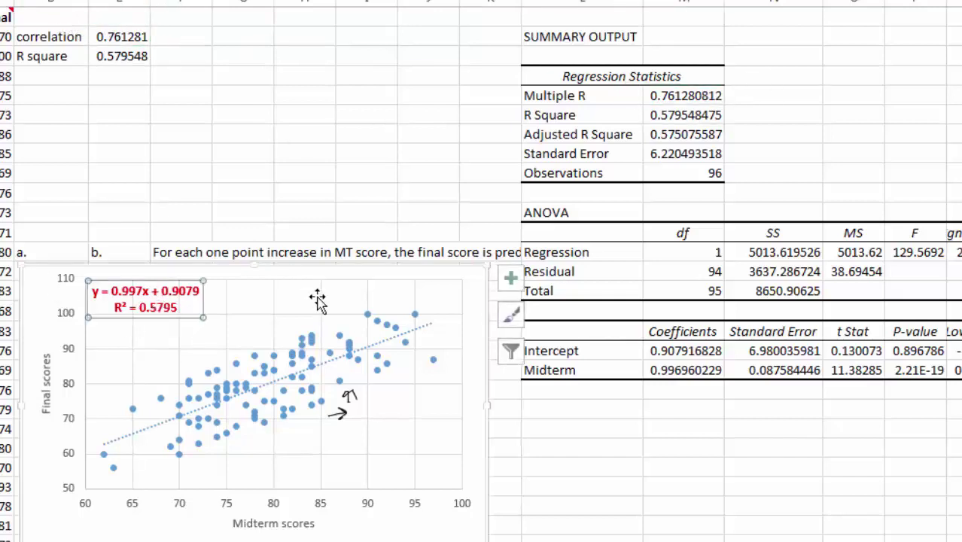
left_click(252, 151)
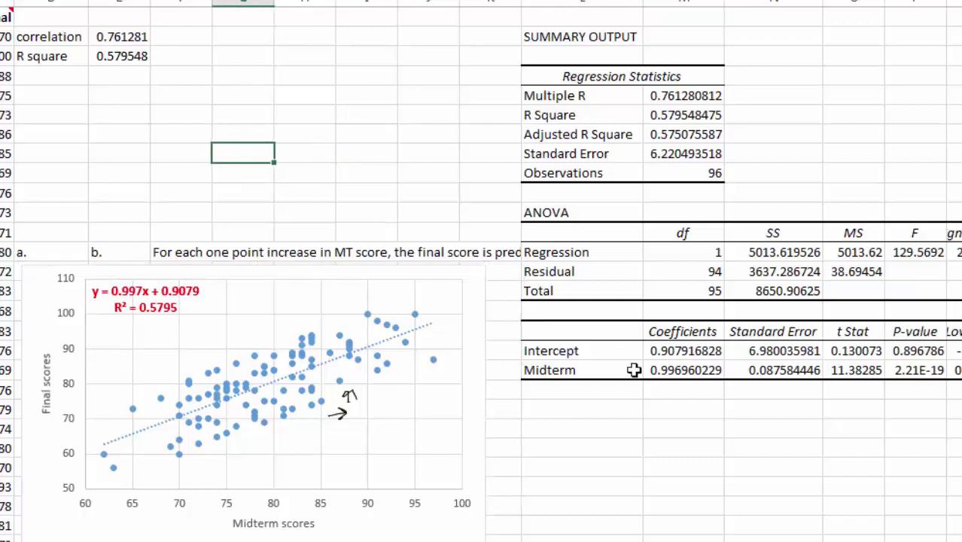
Step: Highlight the Midterm and Intercept coefficient cells of the regression output in yellow
left_click(676, 368)
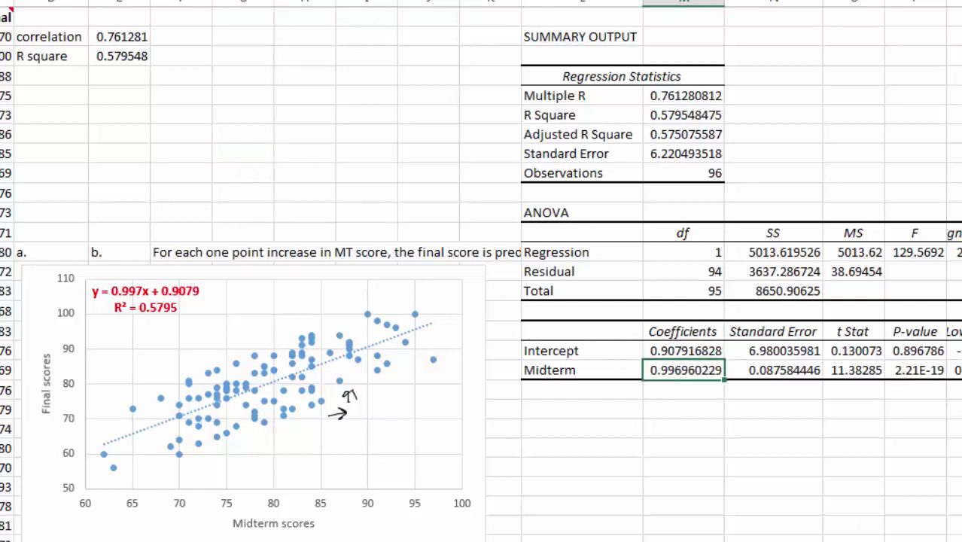
left_click(89, 2)
left_click(102, 4)
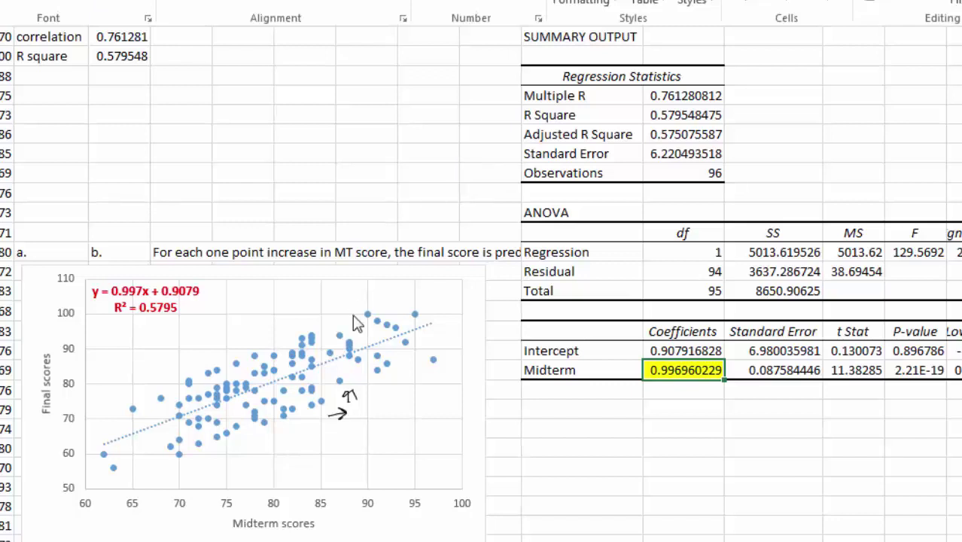
left_click(662, 357)
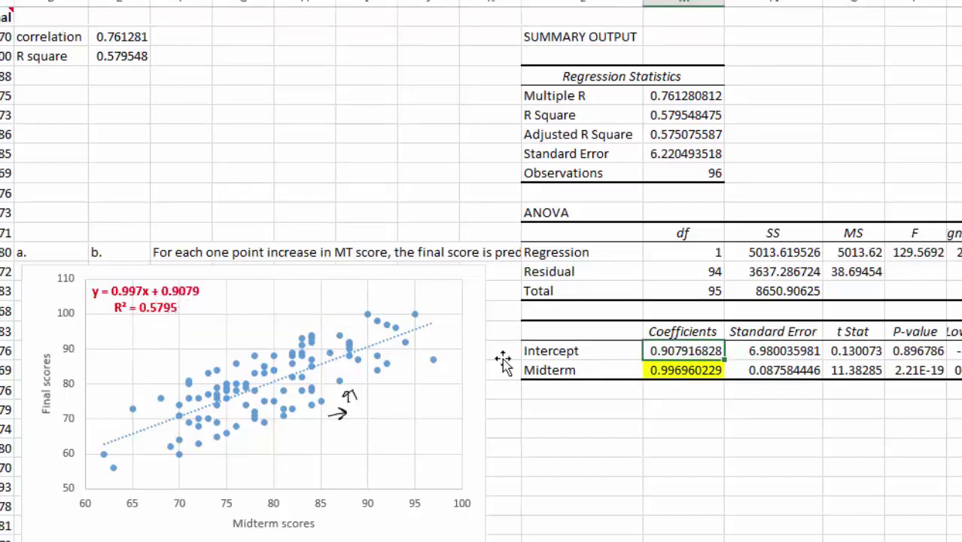
left_click(0, 0)
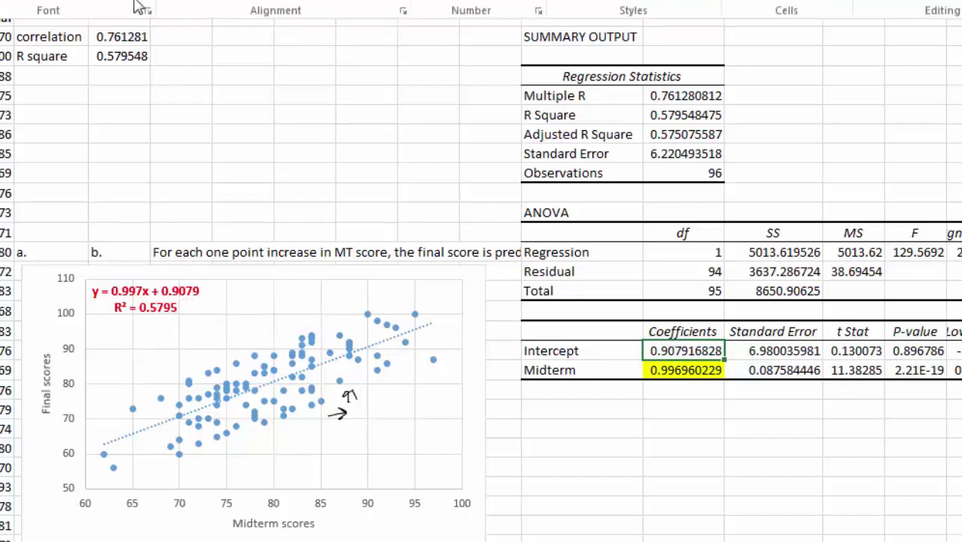
left_click(79, 0)
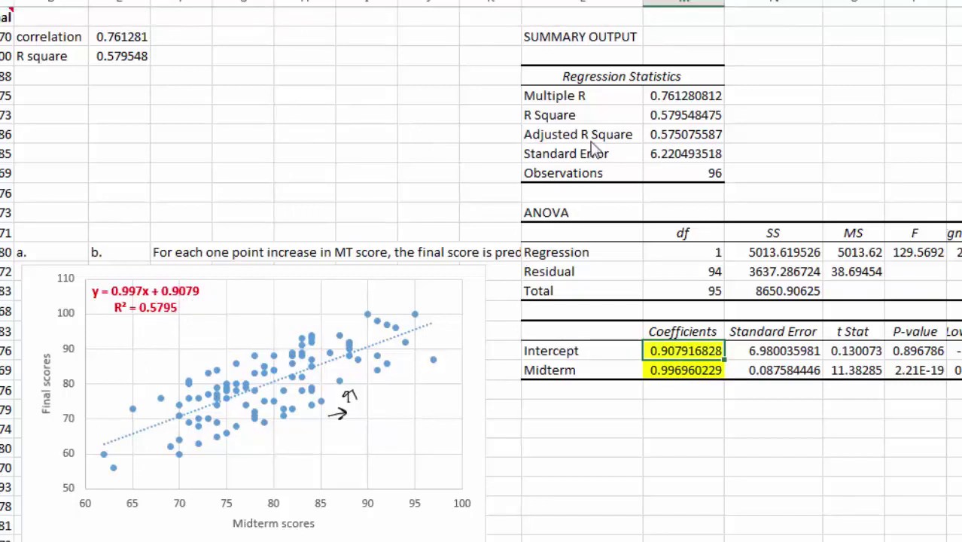
Step: Highlight the Multiple R, R Square and Standard Error values of the regression statistics in yellow
left_click_drag(676, 95, 680, 112)
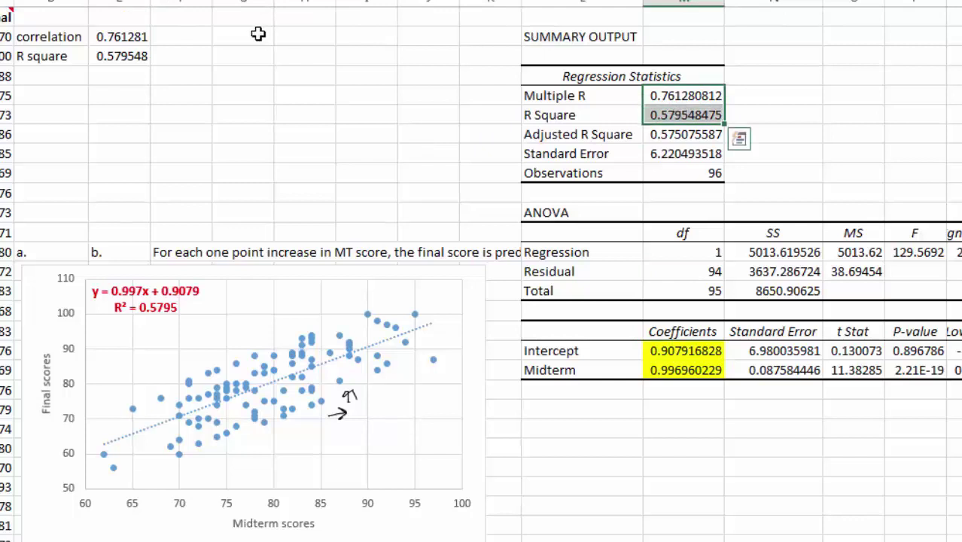
left_click(79, 0)
left_click(671, 155)
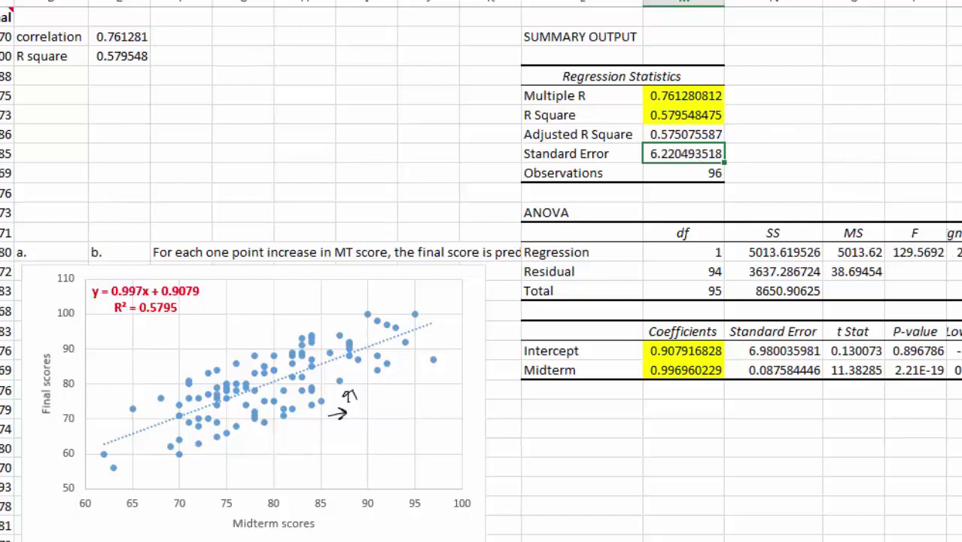
left_click(4, 1)
left_click(119, 2)
left_click(781, 157)
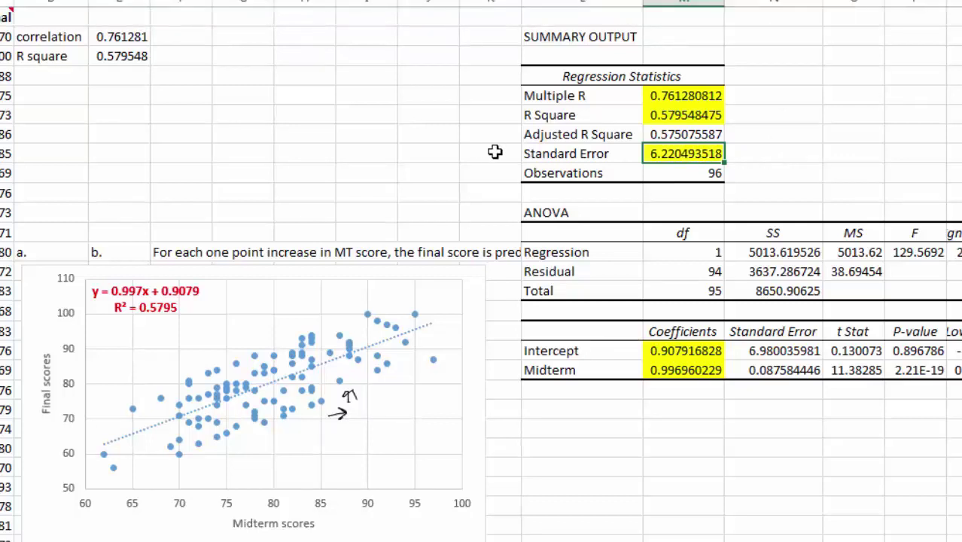
left_click(413, 154)
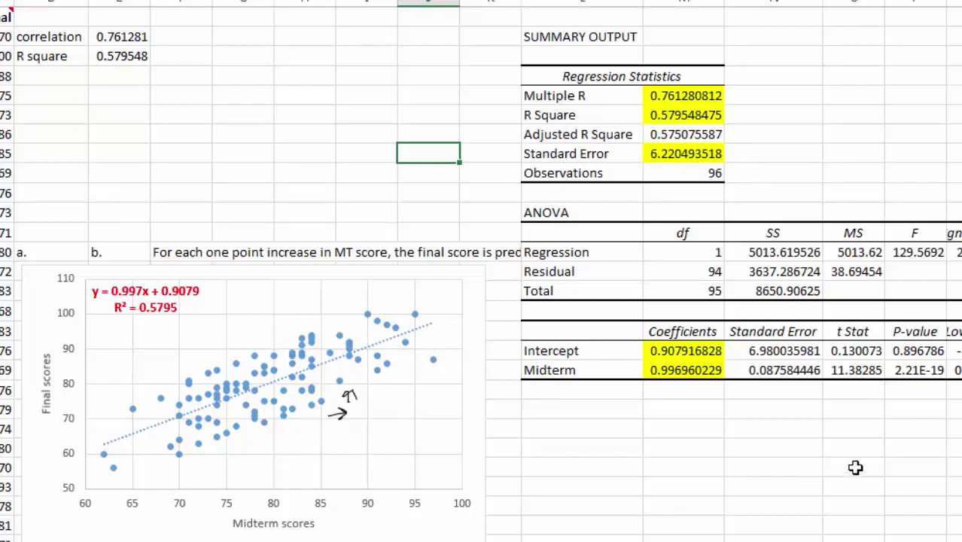
Step: Autofit the width of the P-value column and examine the Midterm row's t Stat and P-value
left_click(954, 427)
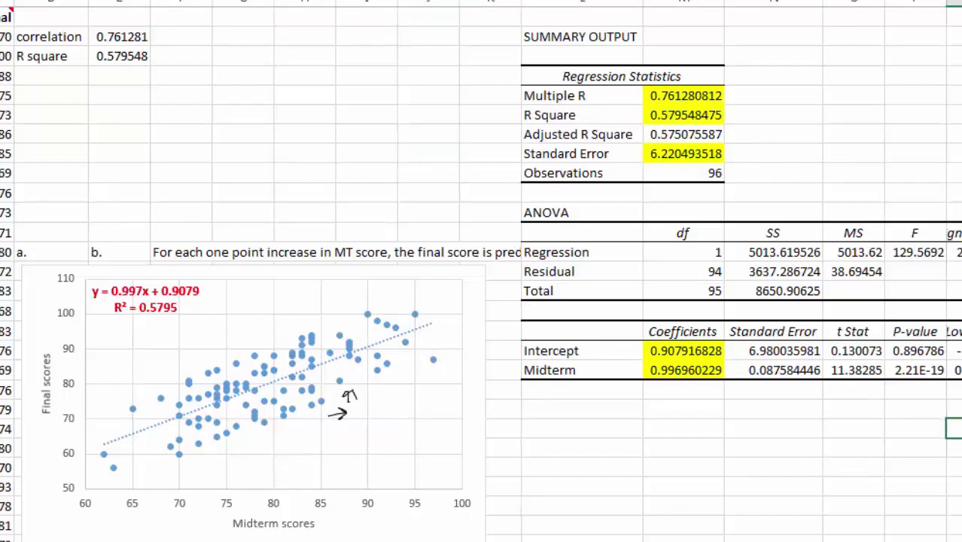
double_click(946, 2)
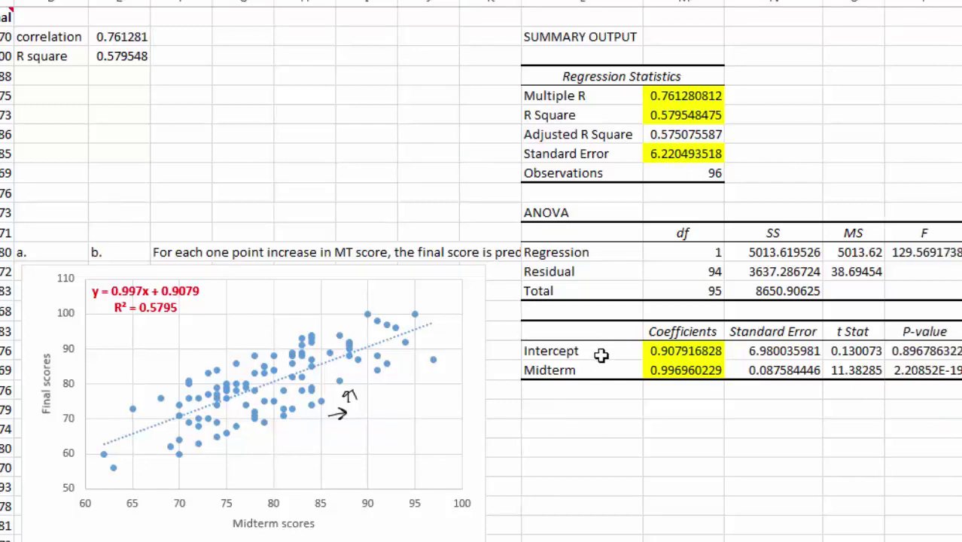
left_click_drag(601, 355, 600, 370)
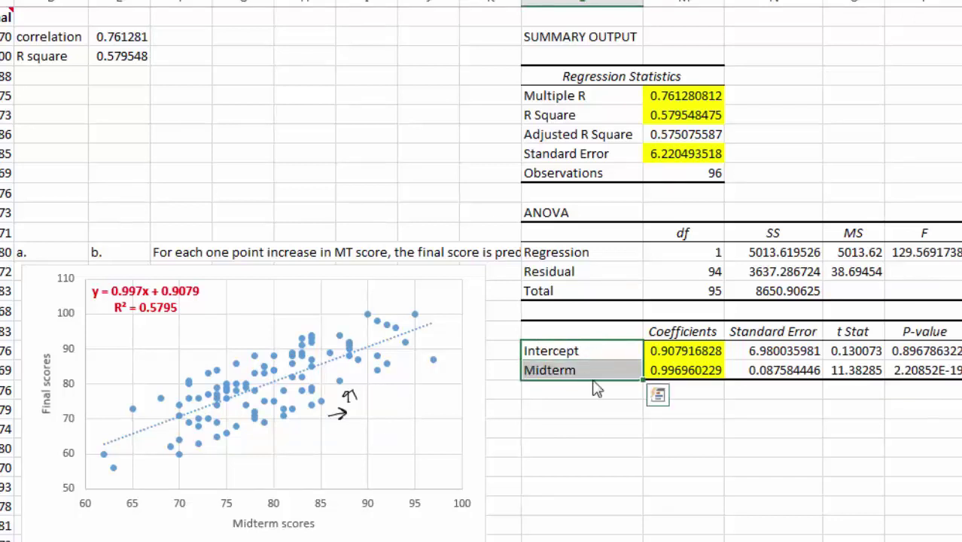
key("Down")
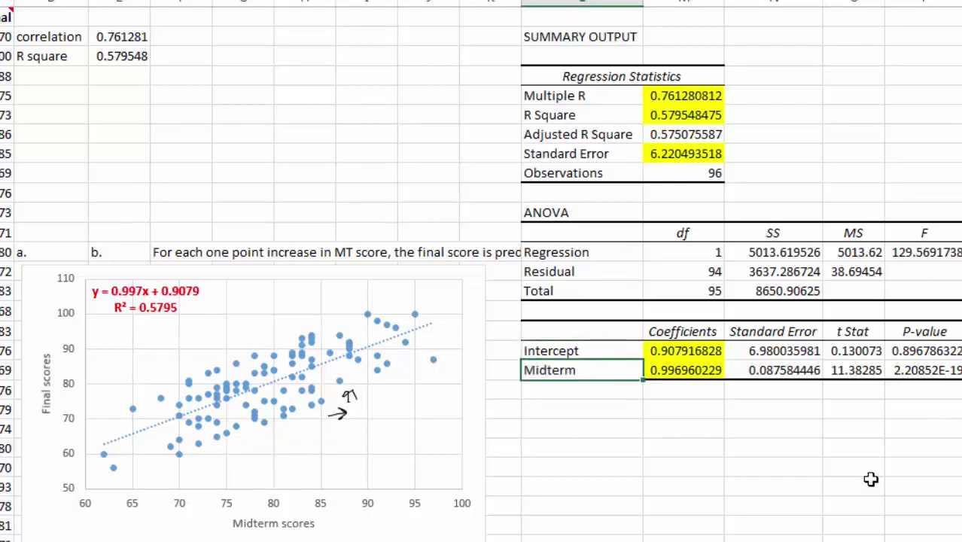
left_click(869, 374)
left_click(928, 374)
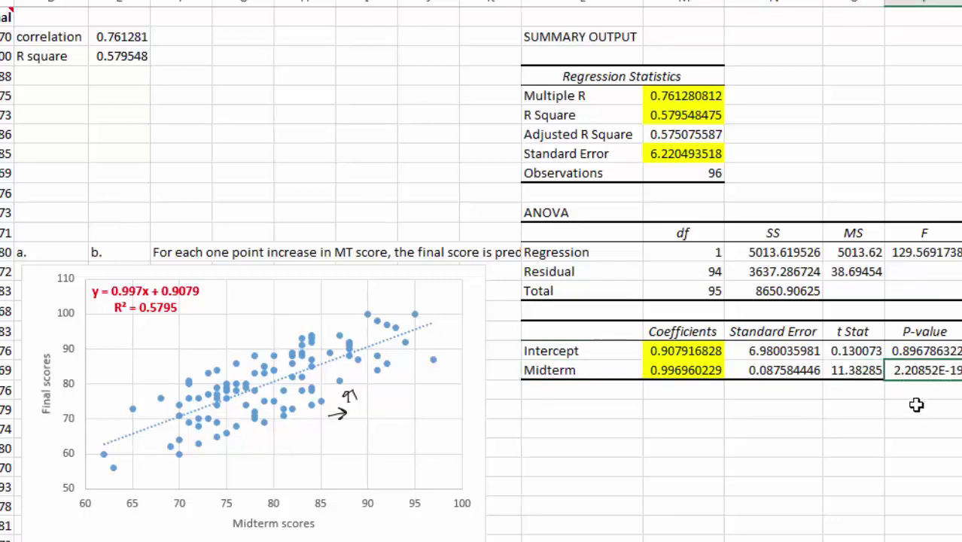
left_click(866, 375)
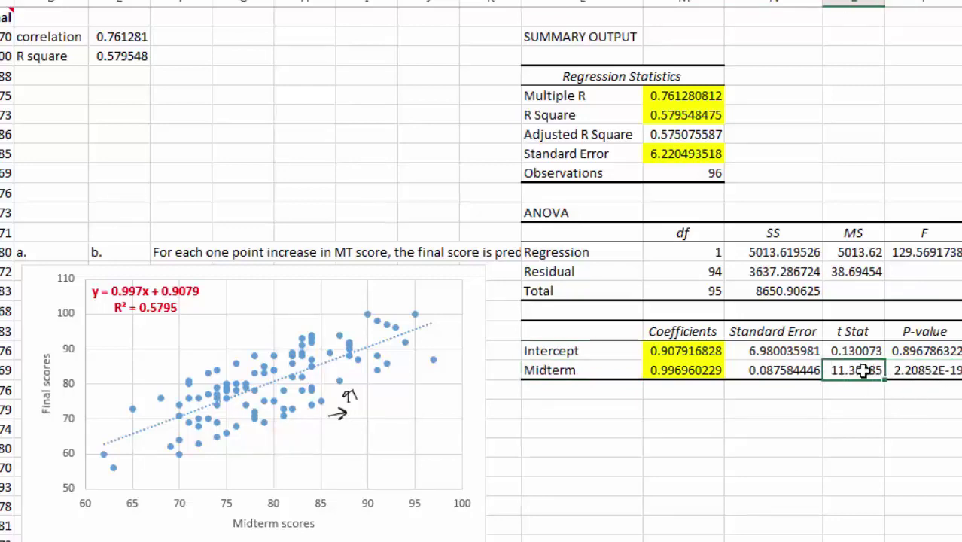
left_click(942, 371)
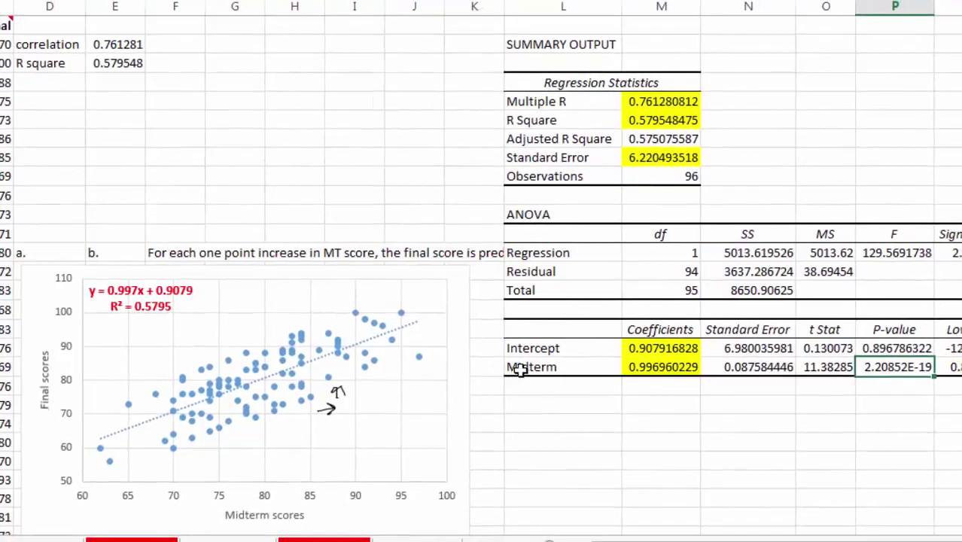
Step: Fill the Midterm row of the coefficient table in orange, from its label through the P-value
left_click_drag(524, 368, 885, 366)
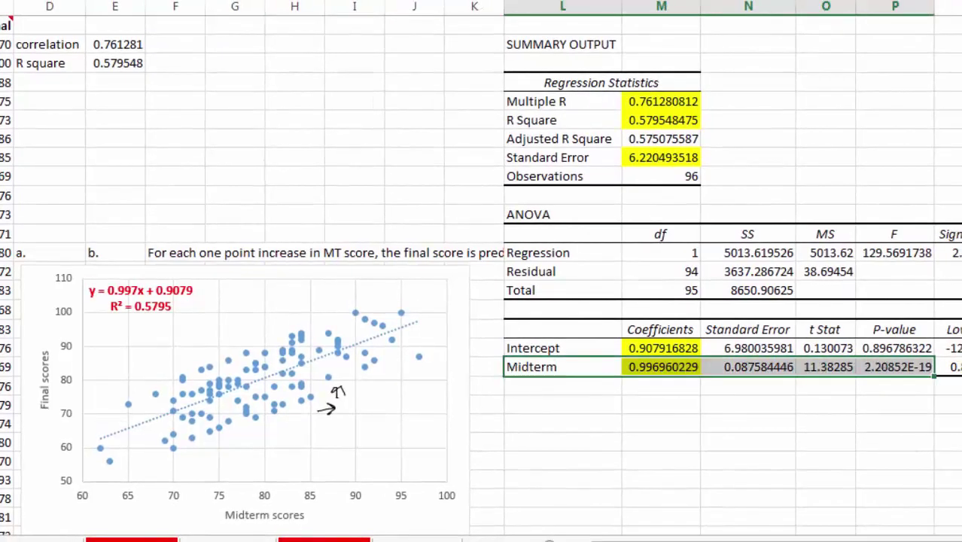
left_click(124, 1)
left_click(108, 3)
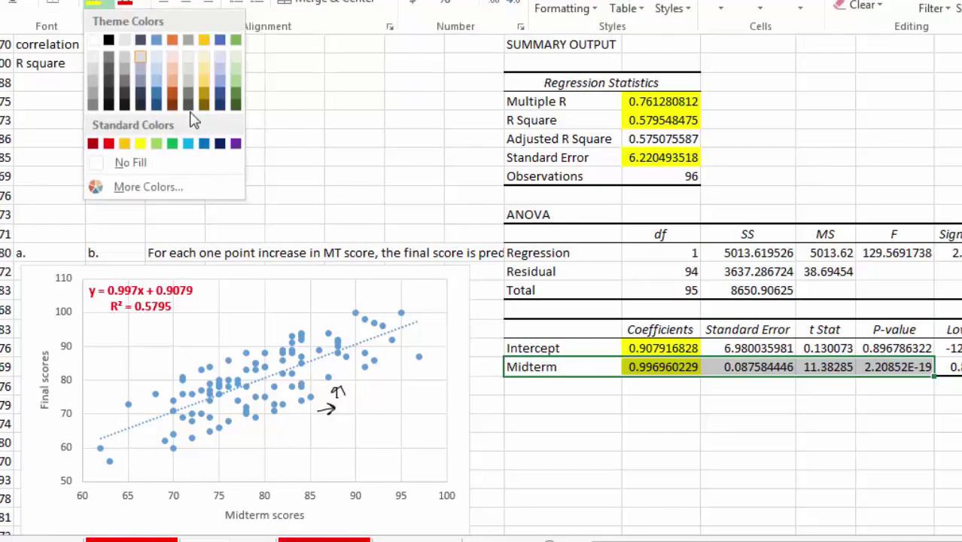
left_click(124, 143)
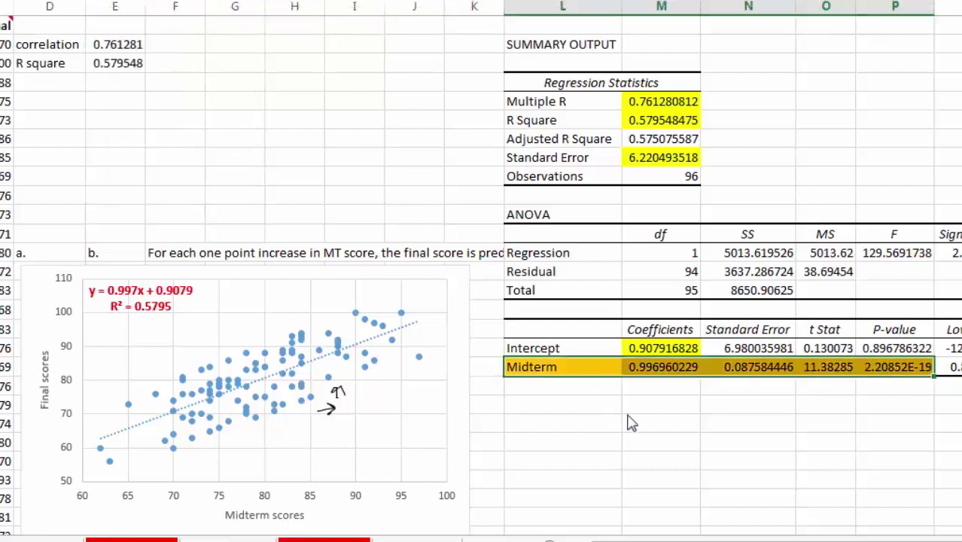
left_click(765, 428)
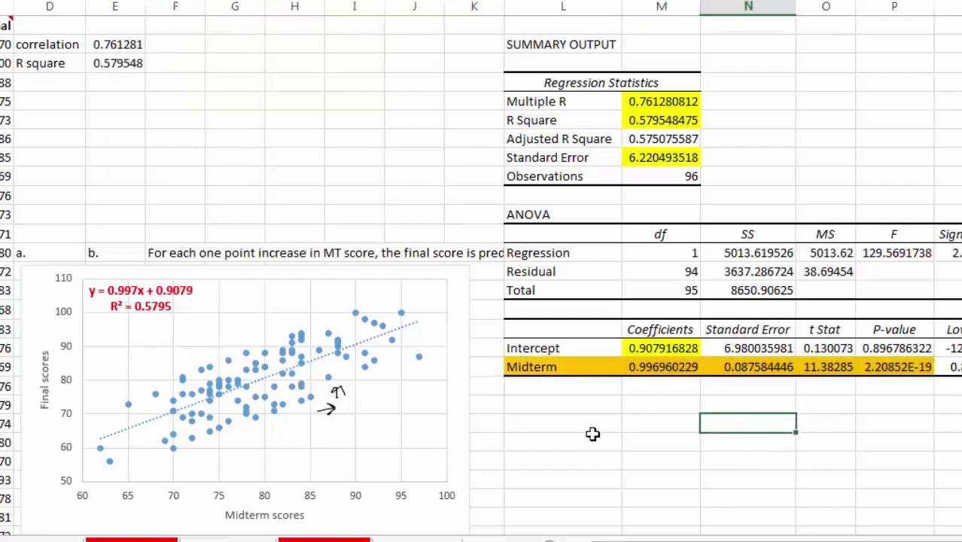
Step: Delete the handwritten ink mark from the scatter chart and review the Midterm row of the coefficient table
left_click(335, 399)
key("Delete")
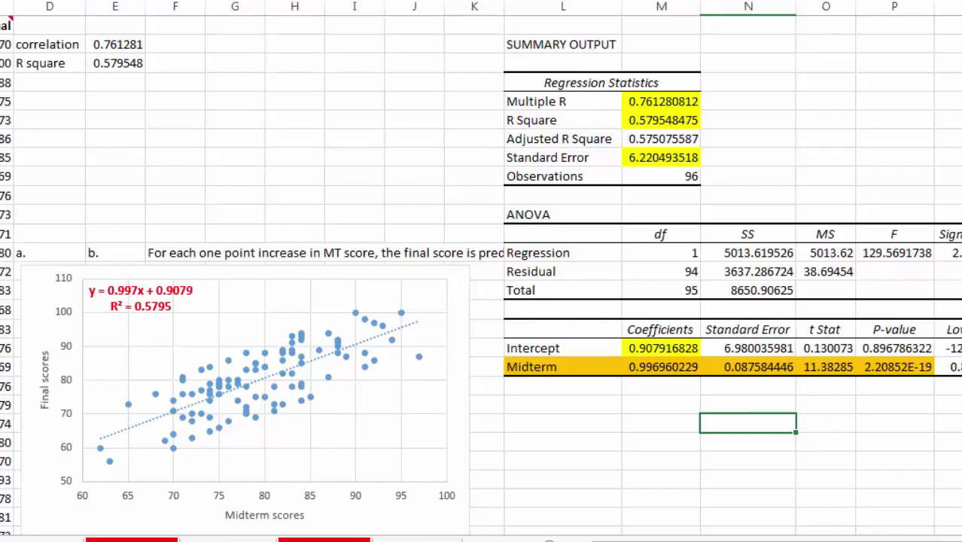
left_click_drag(896, 367, 616, 374)
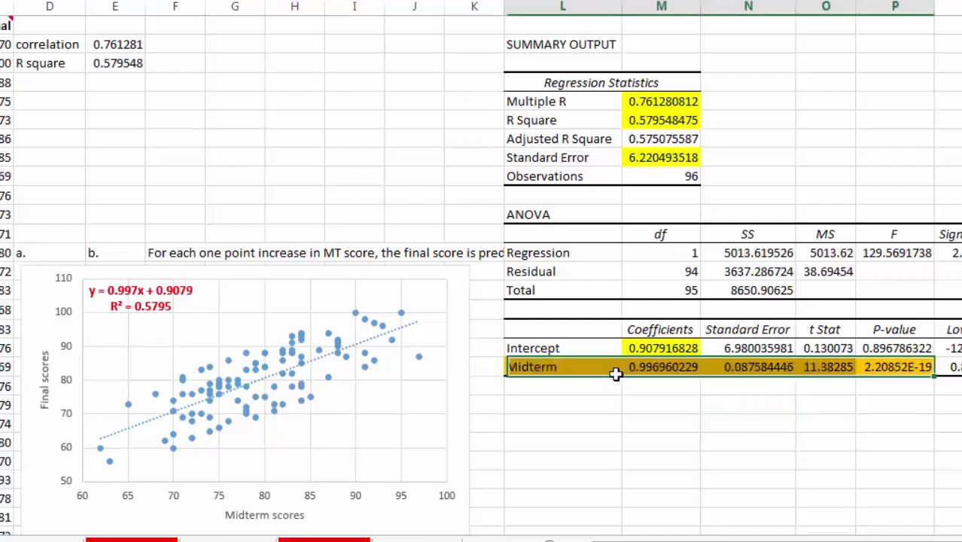
left_click(563, 404)
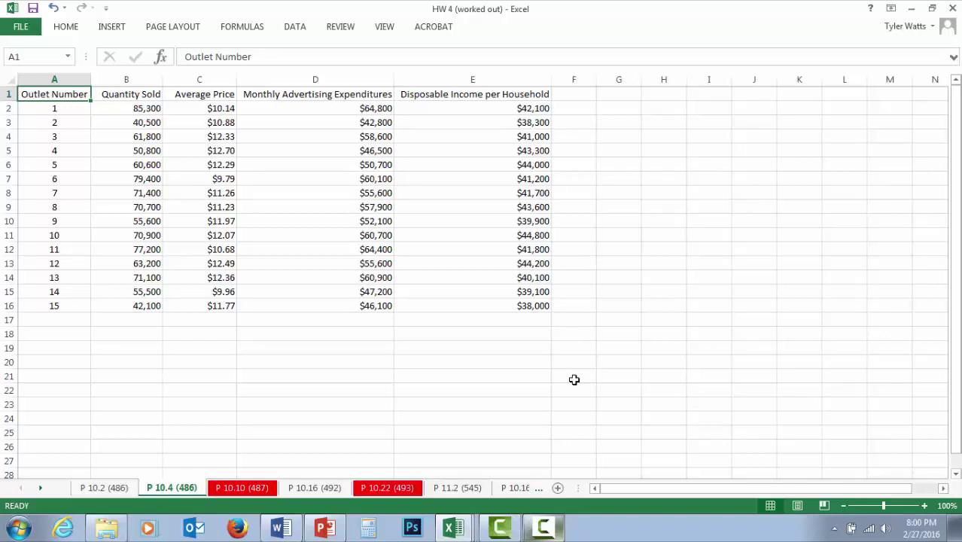
Step: On sheet P 10.4 (486), fill the Average Price, Monthly Advertising Expenditures and Disposable Income per Household headers in yellow
left_click(217, 98)
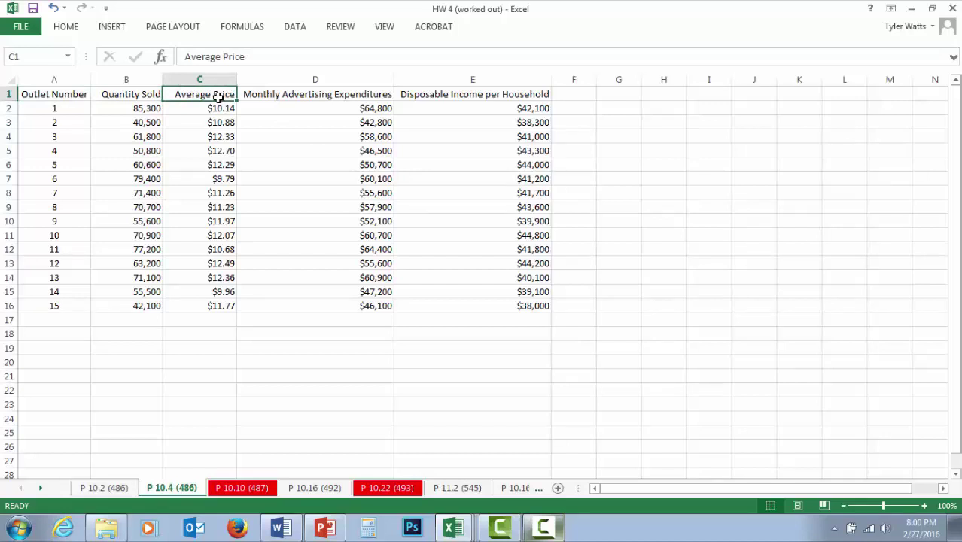
left_click(264, 98)
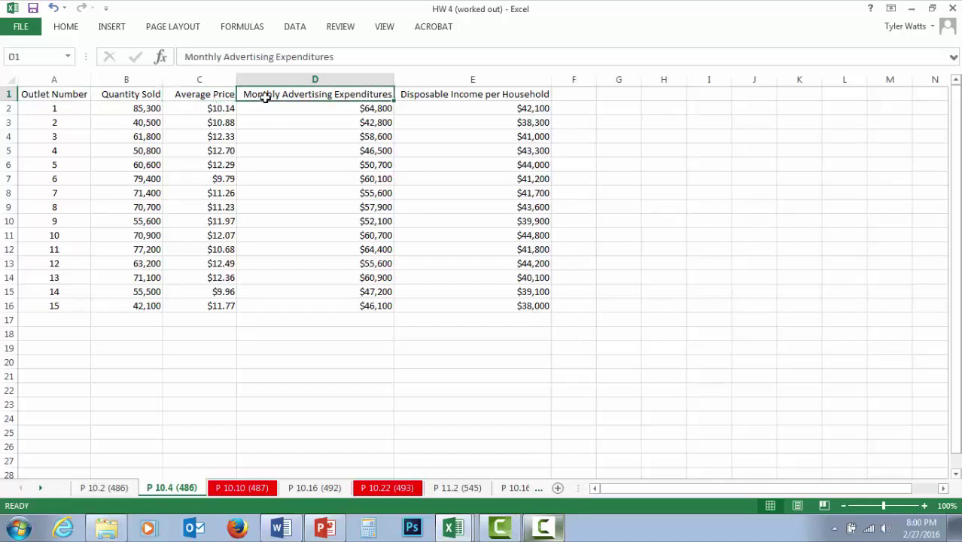
left_click(422, 96)
left_click_drag(194, 97, 423, 98)
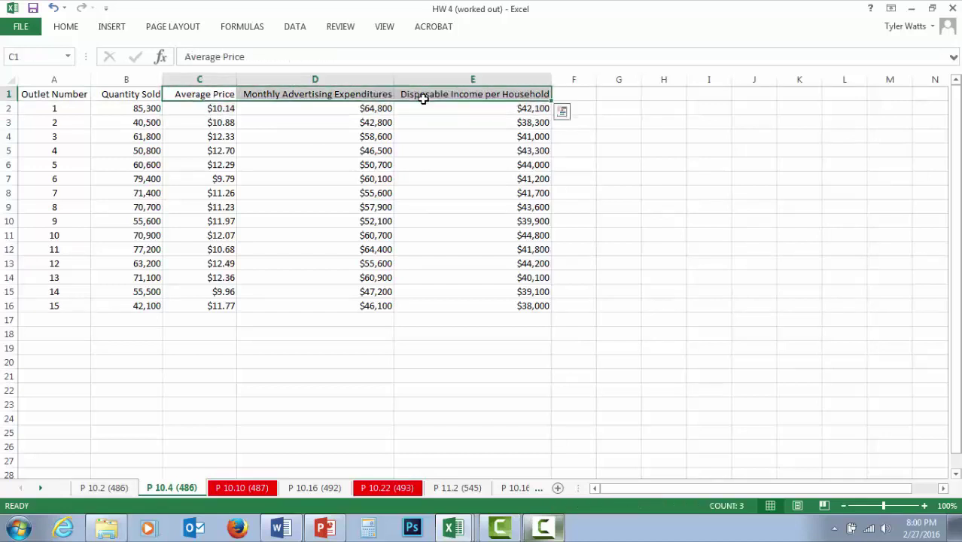
left_click(111, 32)
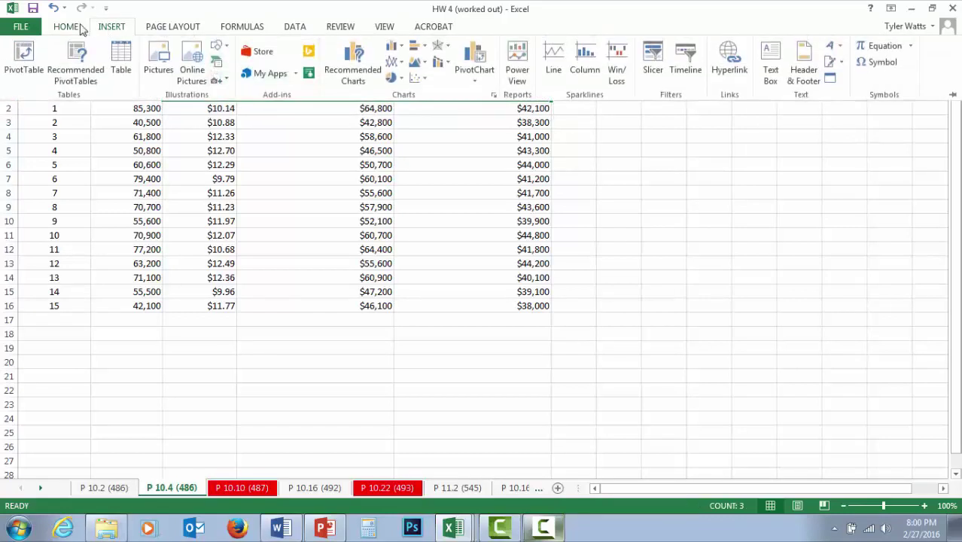
left_click(80, 28)
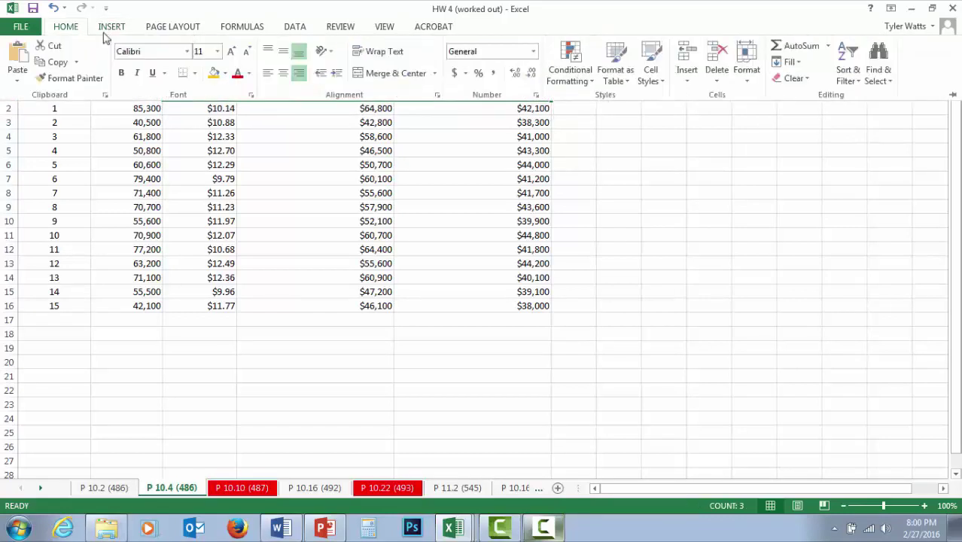
left_click(226, 78)
left_click(260, 194)
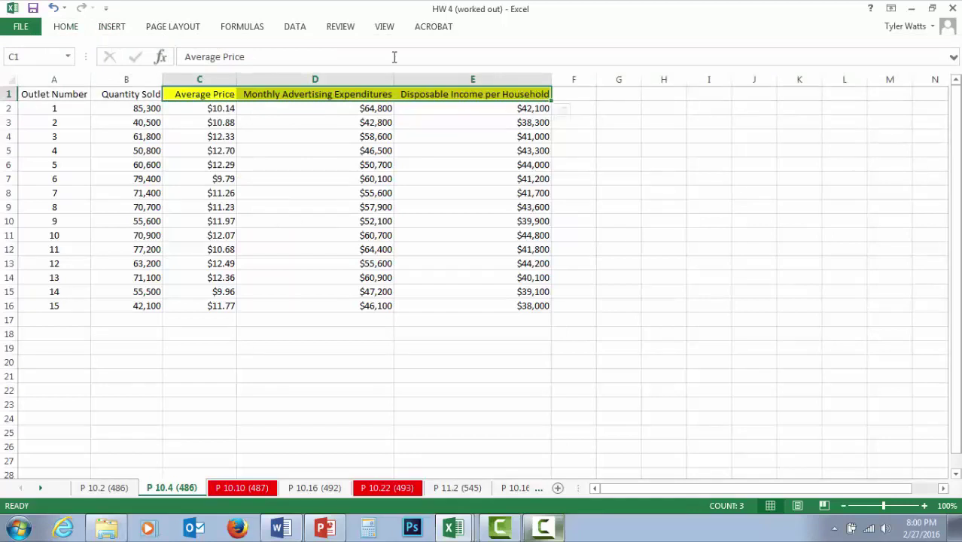
left_click(300, 122)
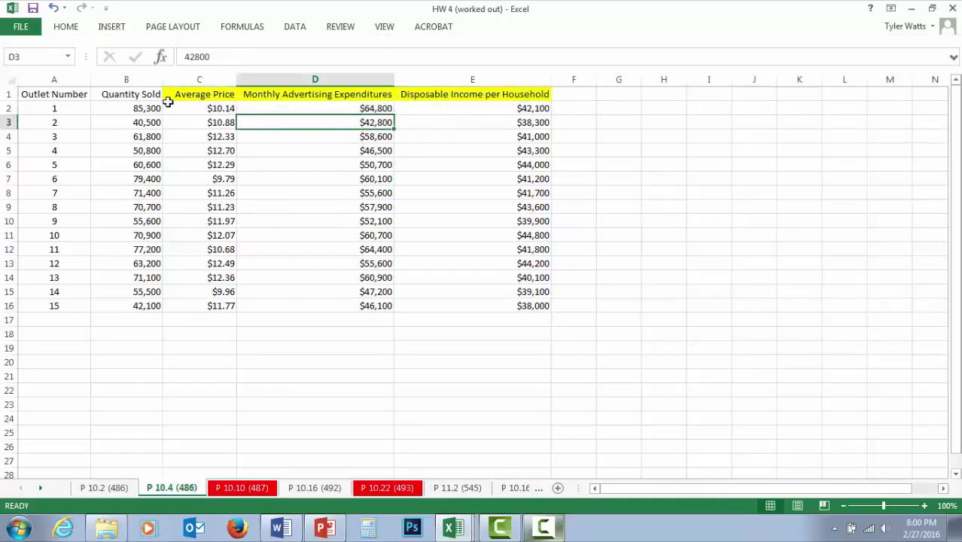
Step: Fill the Quantity Sold header in cell B1 with light green
left_click(137, 95)
left_click(72, 28)
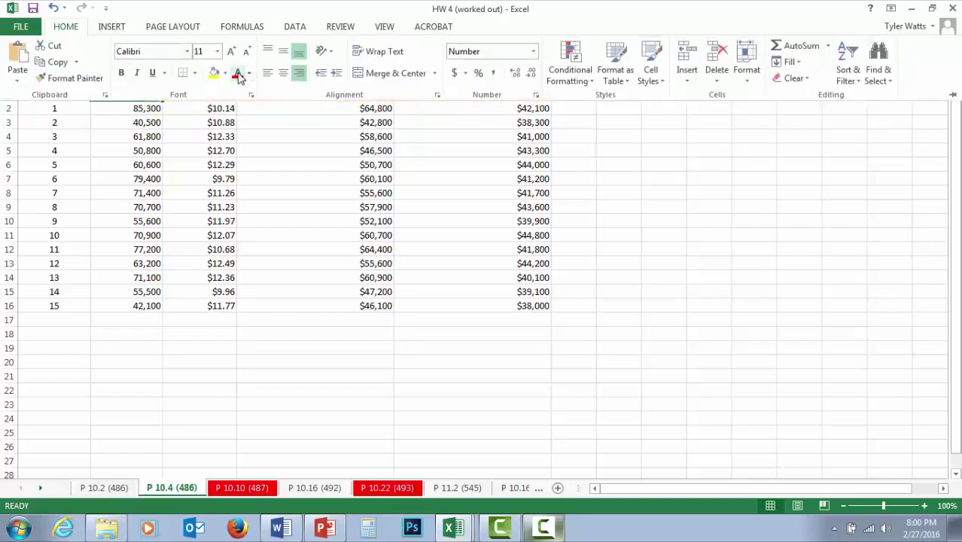
left_click(792, 204)
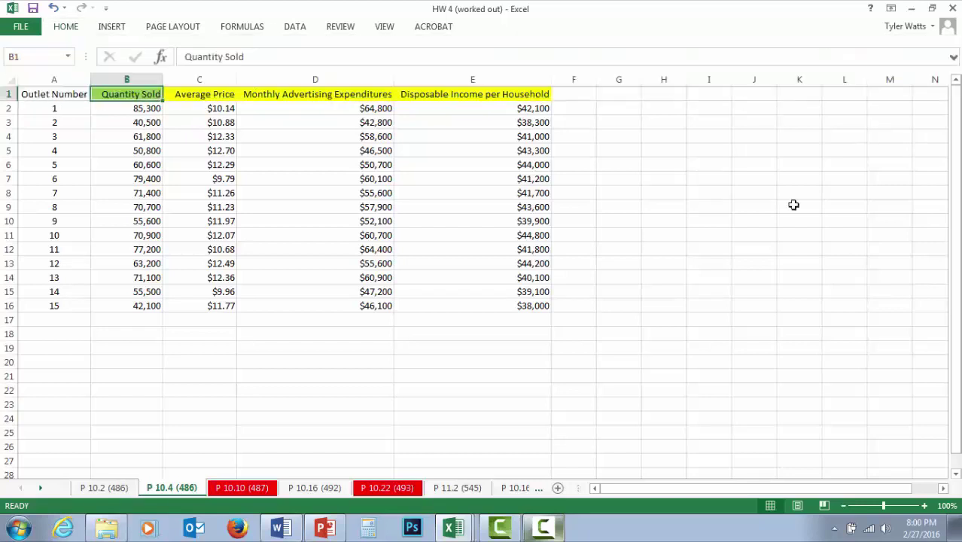
left_click(793, 205)
left_click(194, 197)
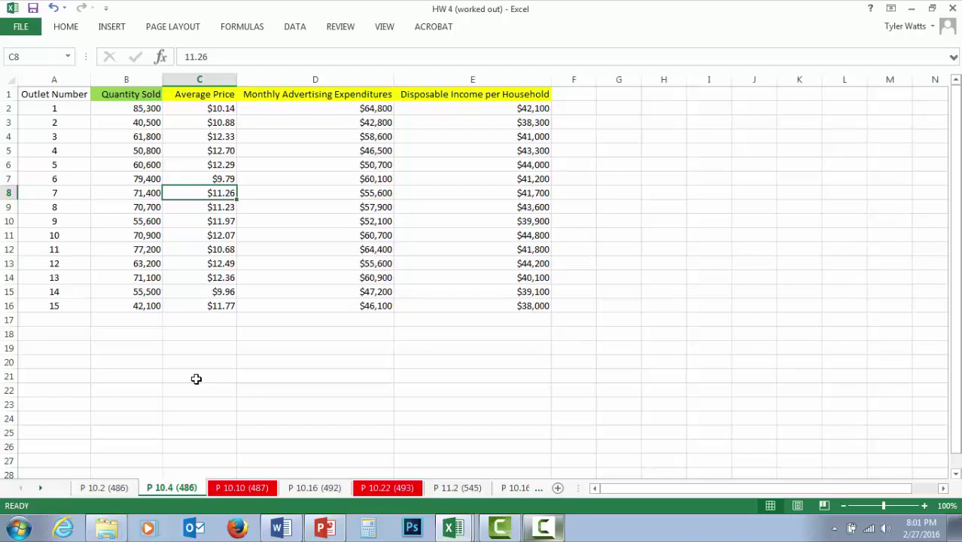
Step: Start the Regression analysis tool and set its Input Y Range to the Quantity Sold data with header, $B$1:$B$16
left_click(422, 93)
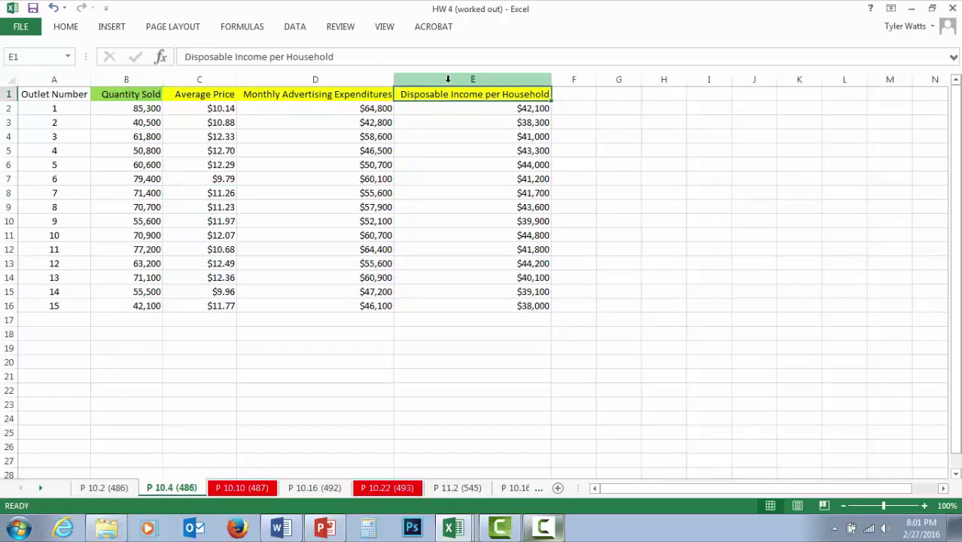
left_click(295, 29)
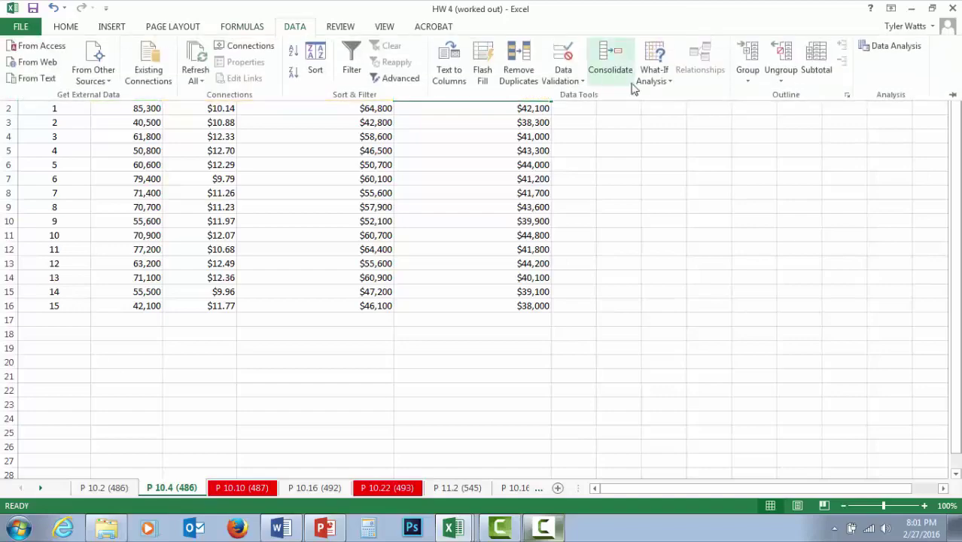
left_click(885, 46)
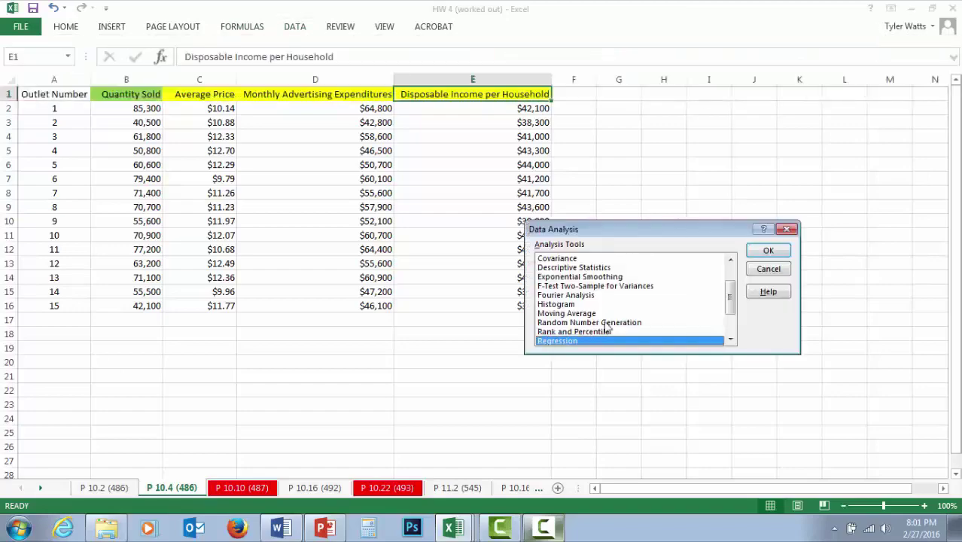
left_click(768, 250)
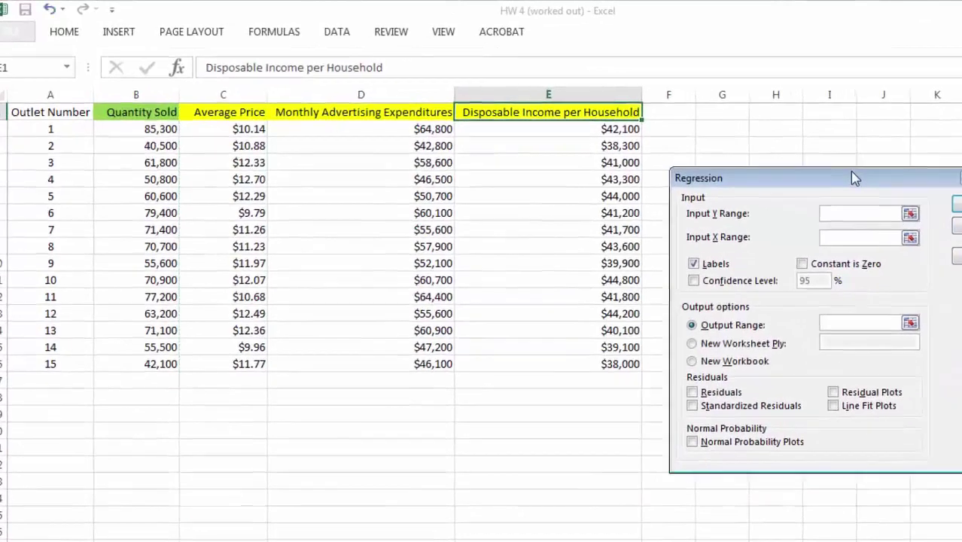
left_click_drag(151, 111, 142, 372)
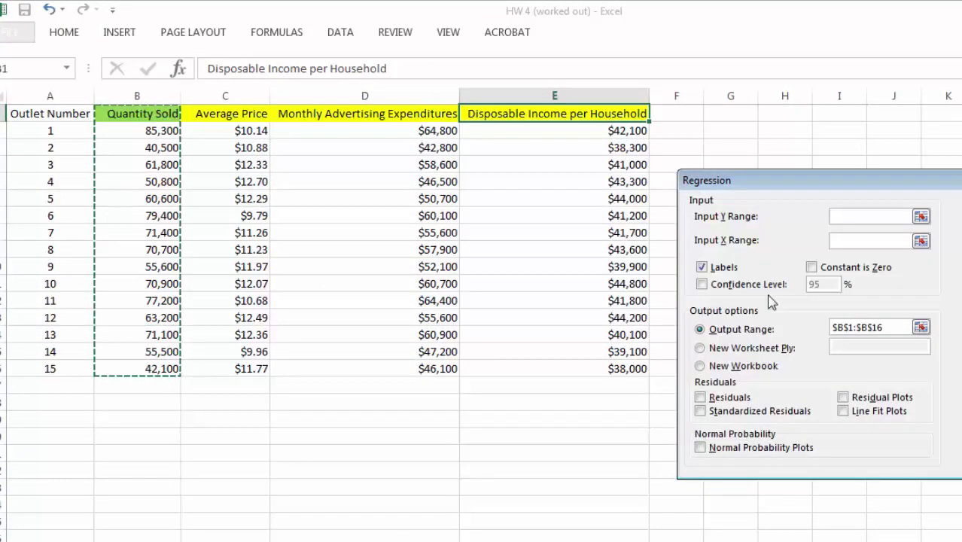
left_click(860, 214)
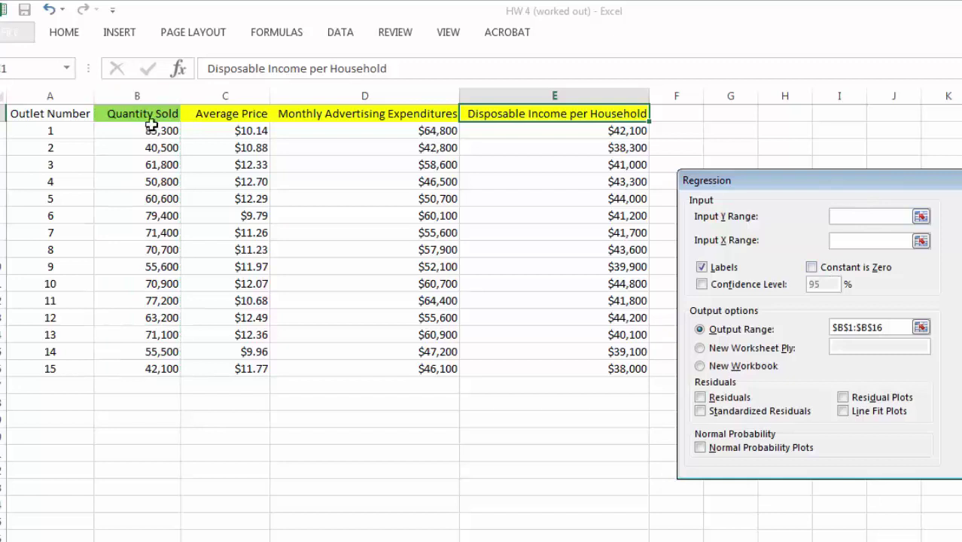
left_click_drag(148, 117, 143, 363)
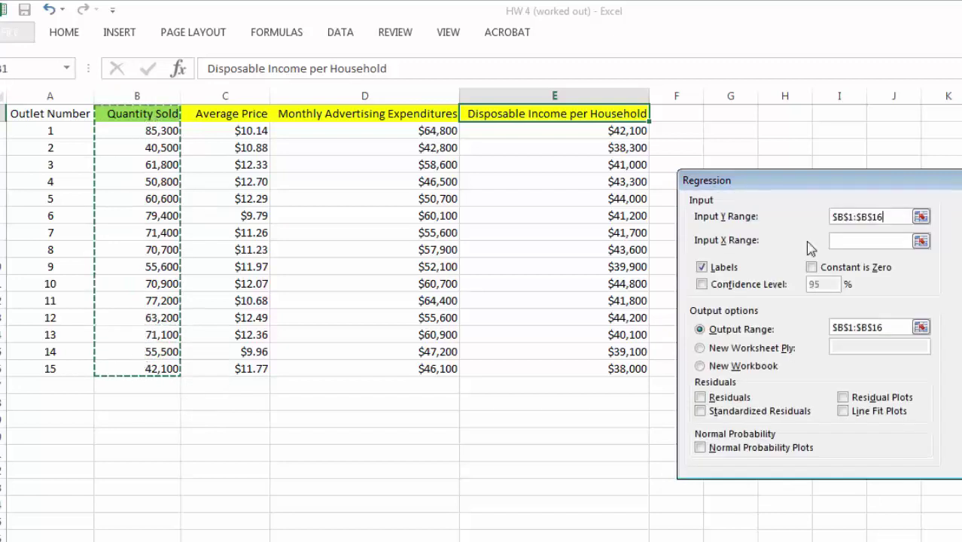
Step: Run the regression with Average Price, $C$1:$C$16, as Input X Range and output at $F$1, and fit column F's width to its labels
left_click(866, 241)
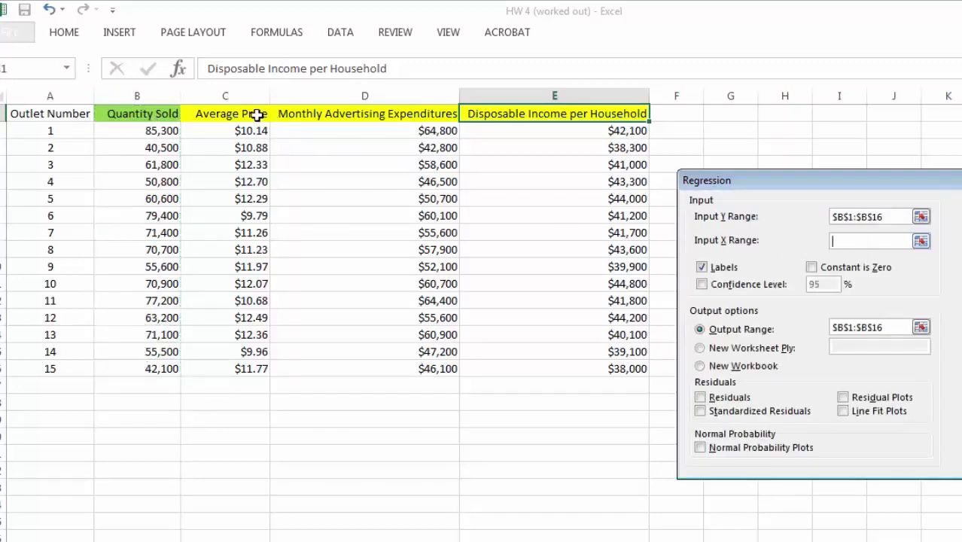
left_click_drag(254, 116, 248, 365)
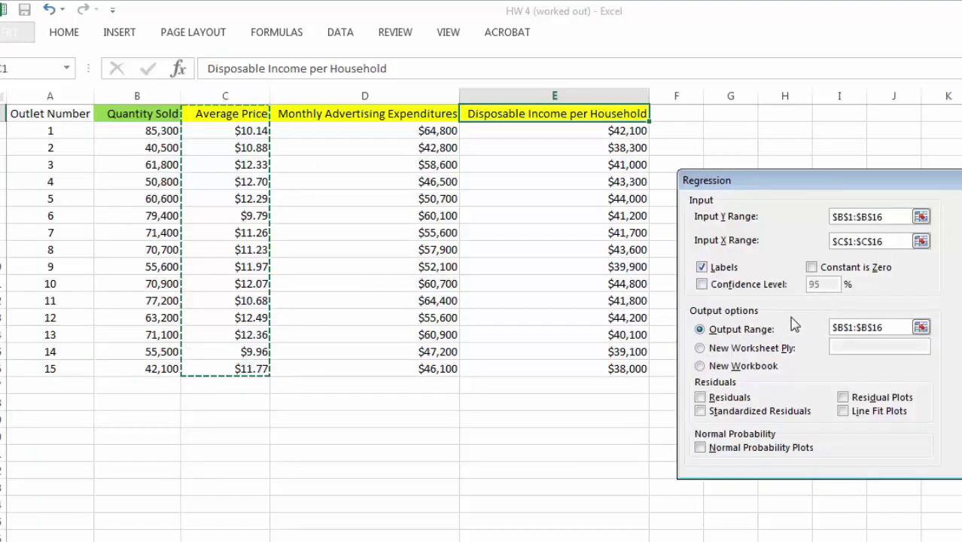
left_click_drag(889, 326, 832, 331)
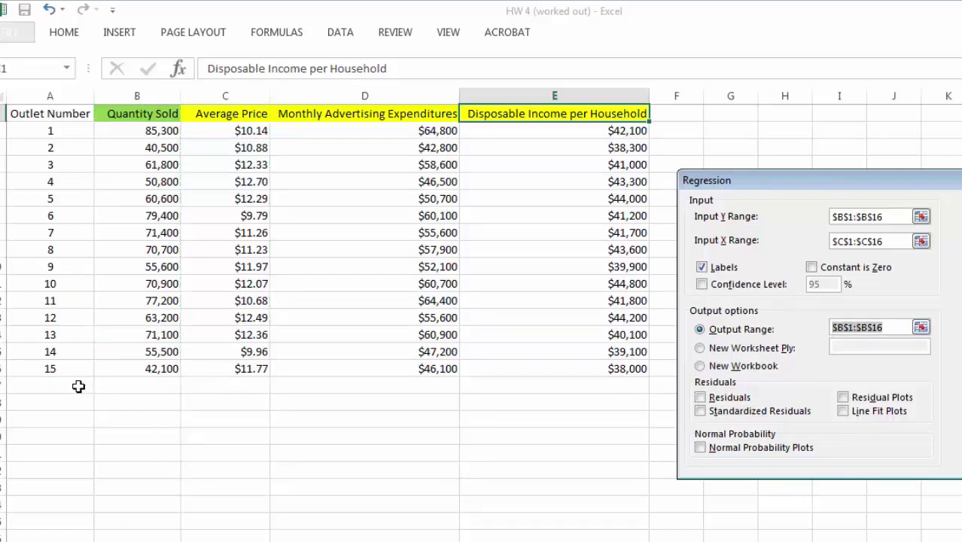
left_click(670, 119)
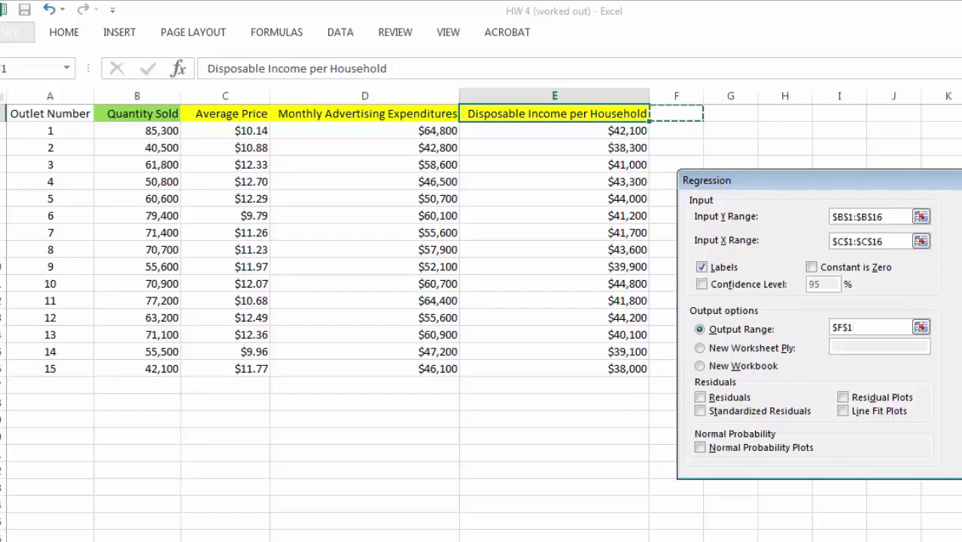
key("Return")
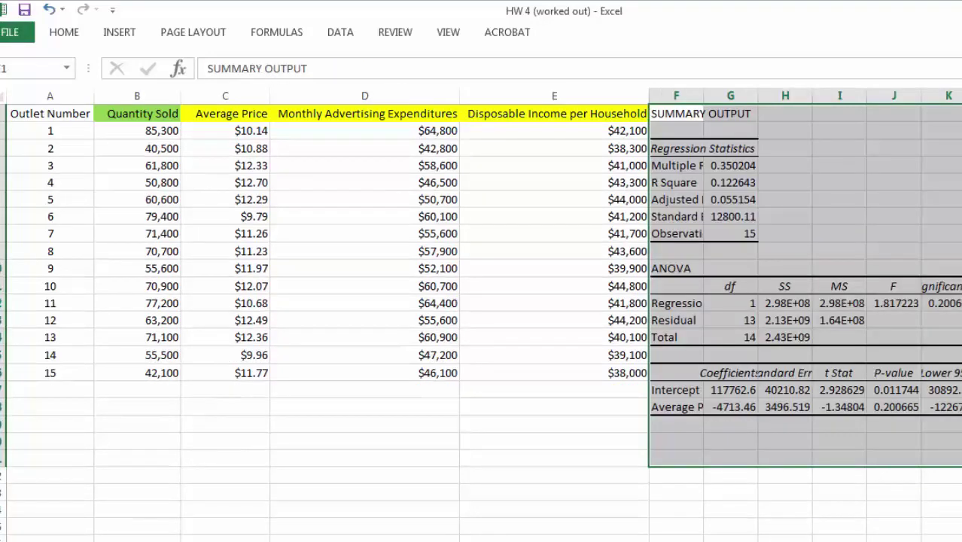
double_click(703, 95)
left_click(847, 536)
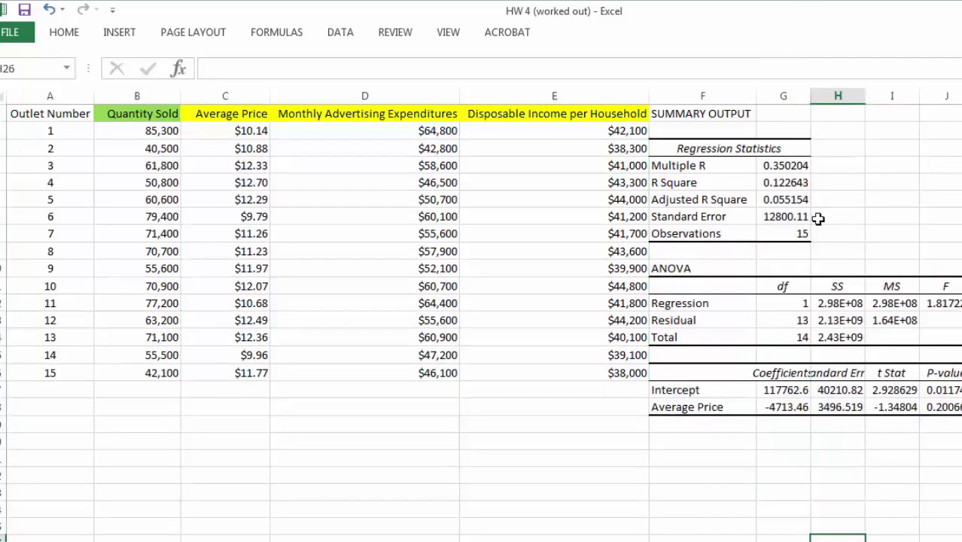
Step: Fill the R Square, Standard Error and Average Price coefficient values of the regression output in orange
left_click(796, 183)
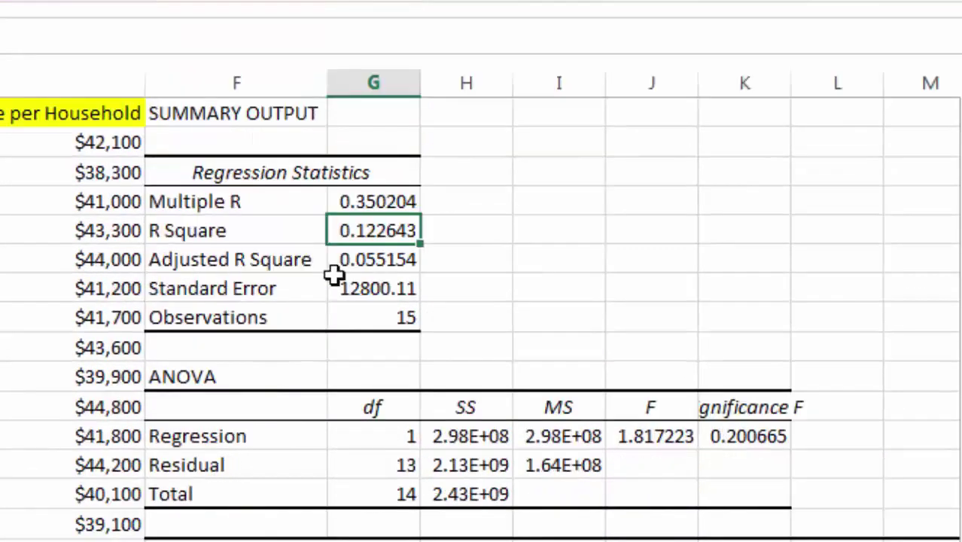
left_click(0, 0)
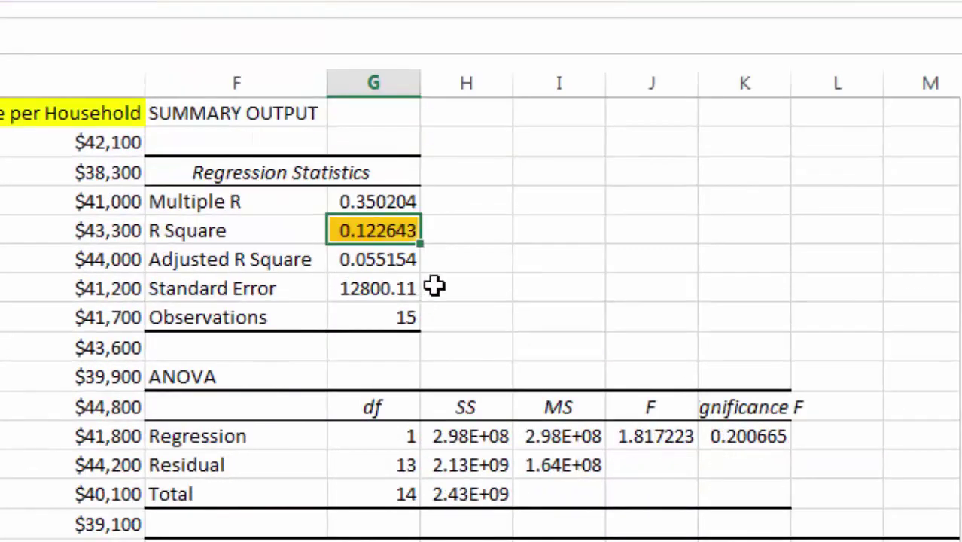
left_click(400, 287)
key("F4")
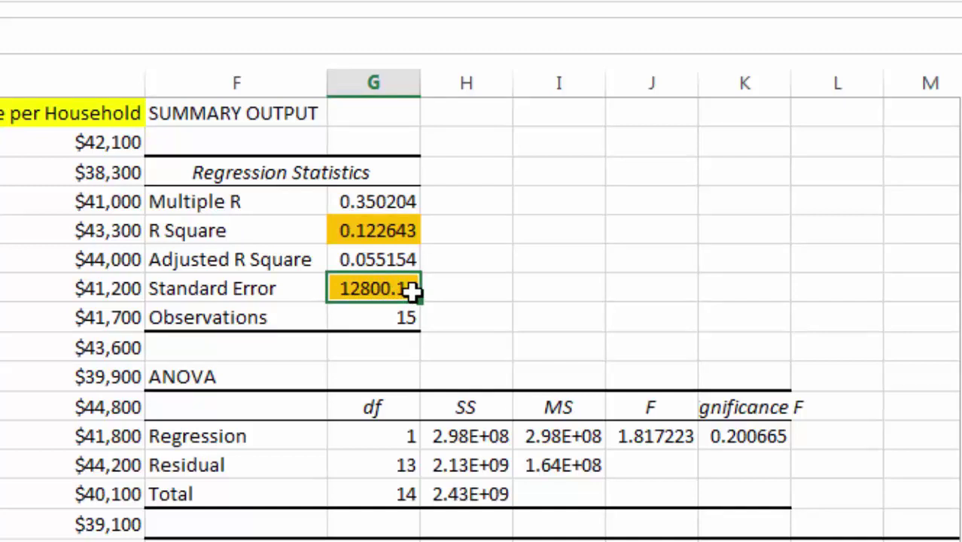
left_click(376, 226)
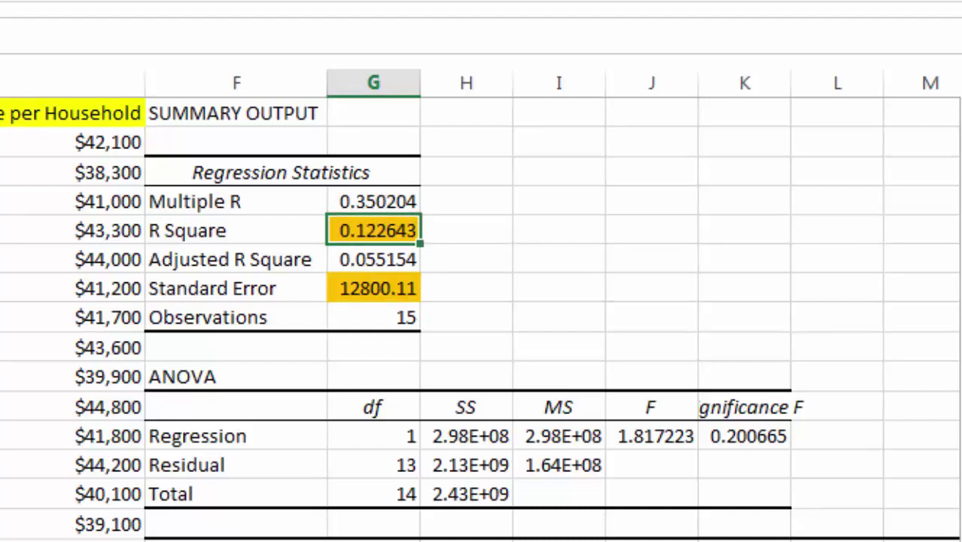
left_click(374, 541)
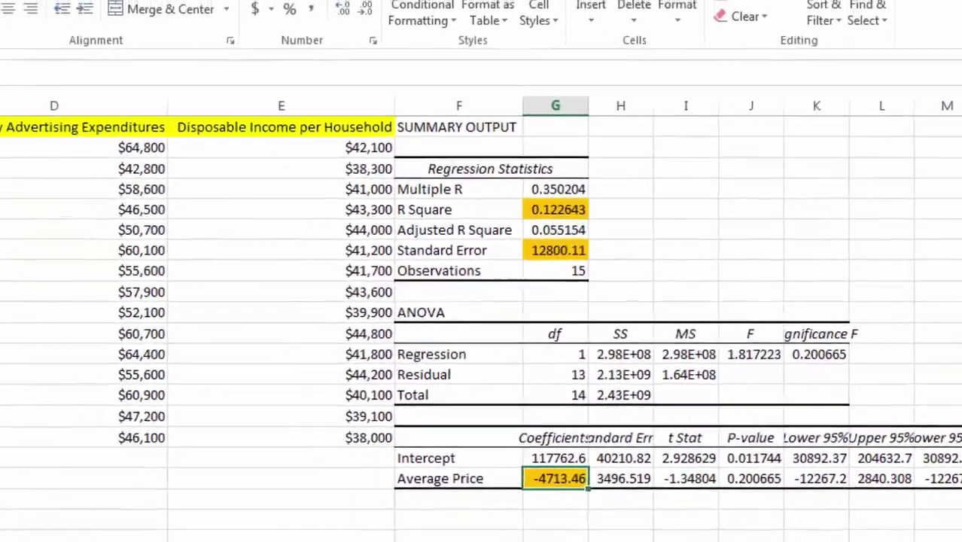
left_click(816, 524)
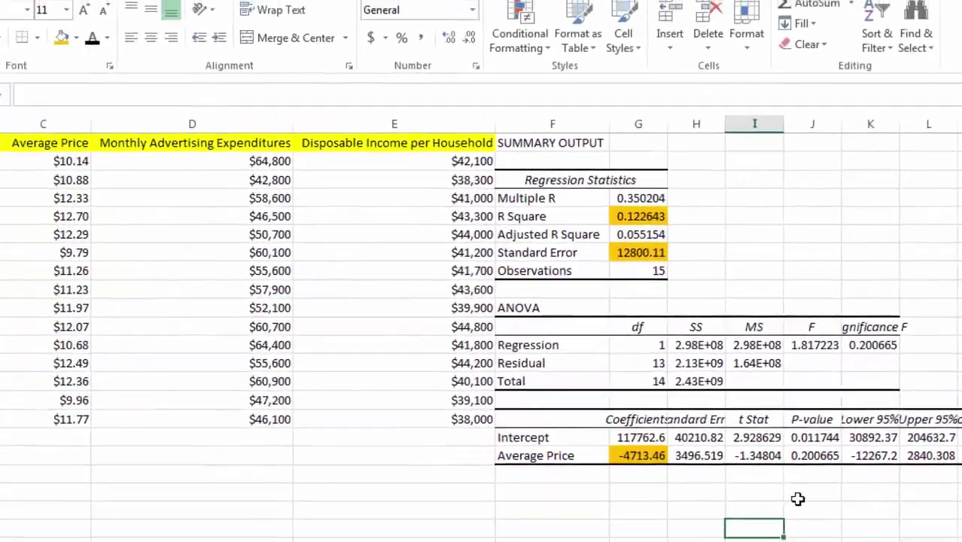
Step: Clear the contents of the Average Price output's ANOVA and coefficient tables from column H onward, rows 10 to 18
left_click(885, 431)
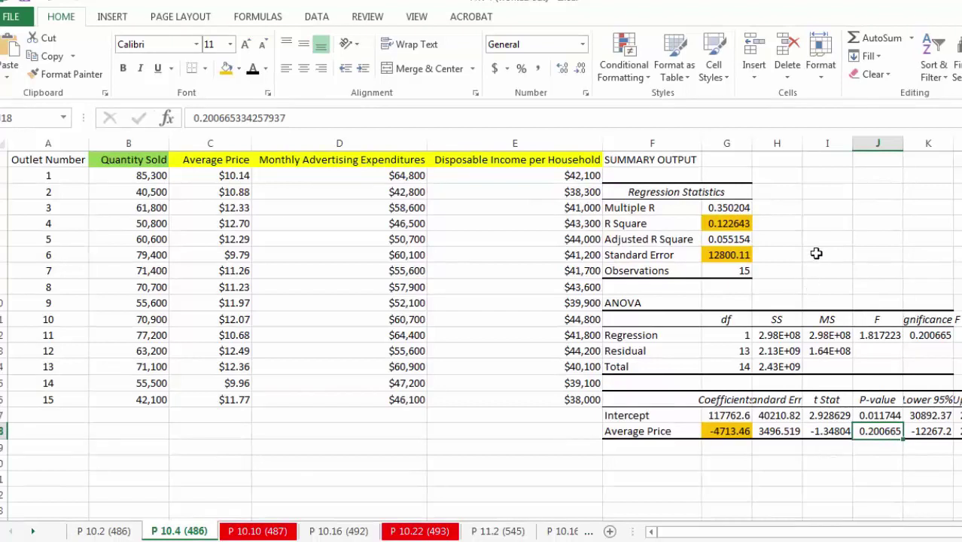
left_click_drag(933, 533, 961, 533)
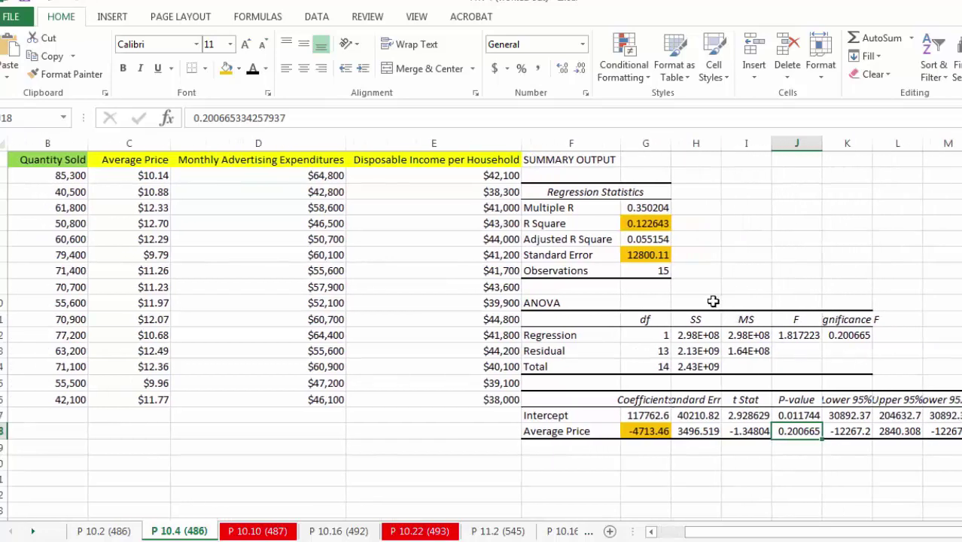
left_click_drag(709, 301, 956, 436)
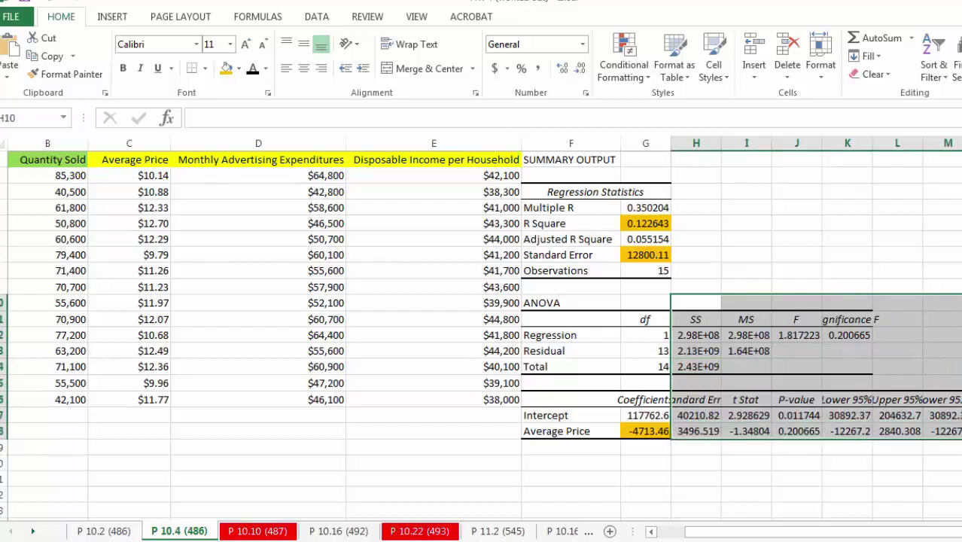
key("Delete")
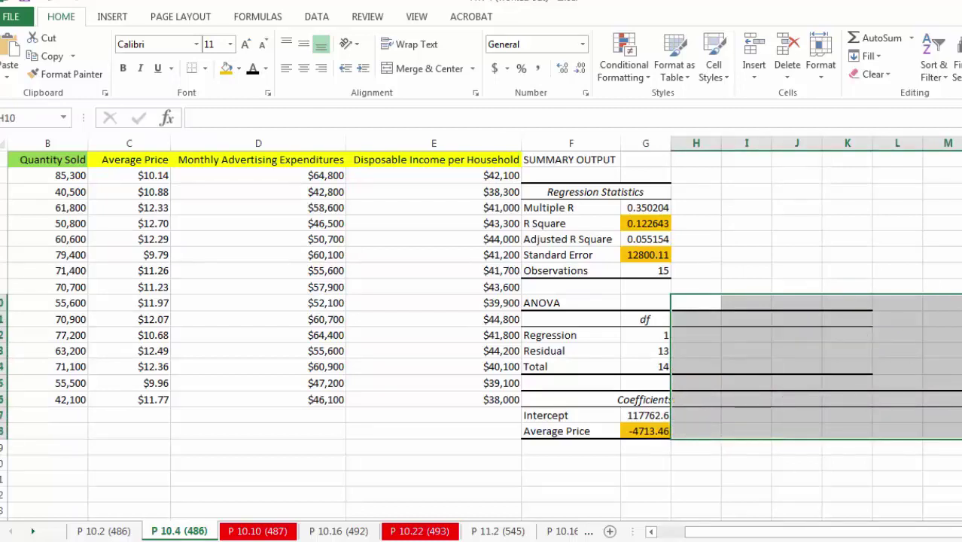
Step: Start another regression and set its Input X Range to the Monthly Advertising Expenditures data with header, $D$1:$D$16
left_click(679, 162)
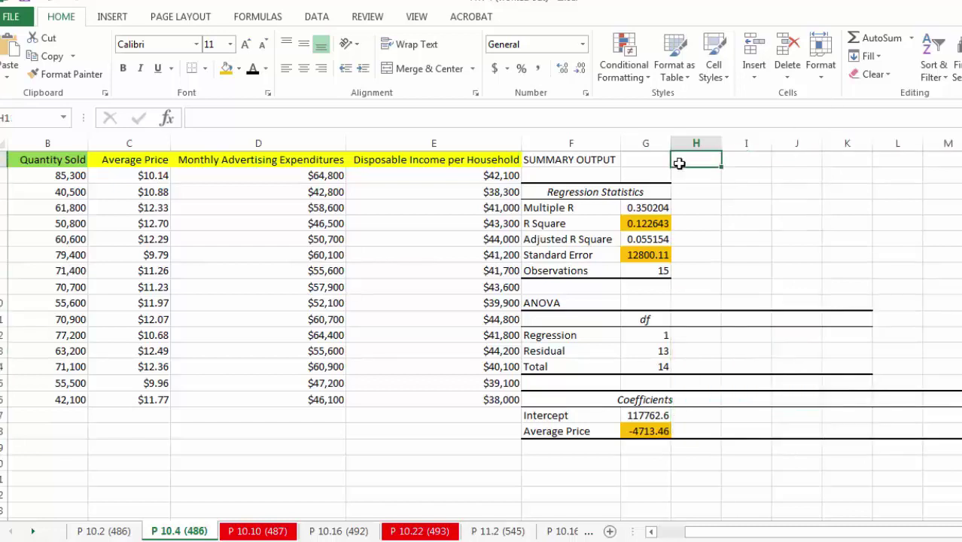
left_click(317, 16)
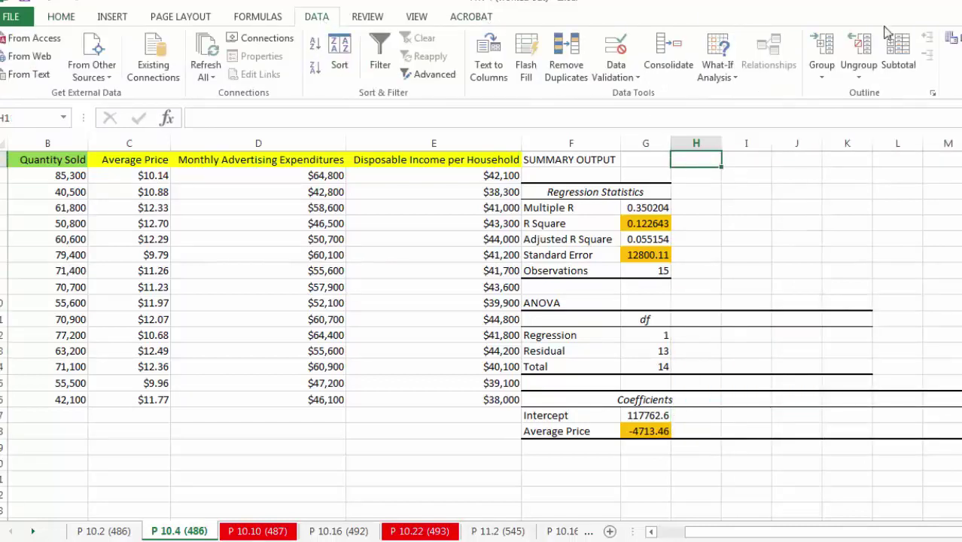
left_click(951, 38)
left_click(910, 247)
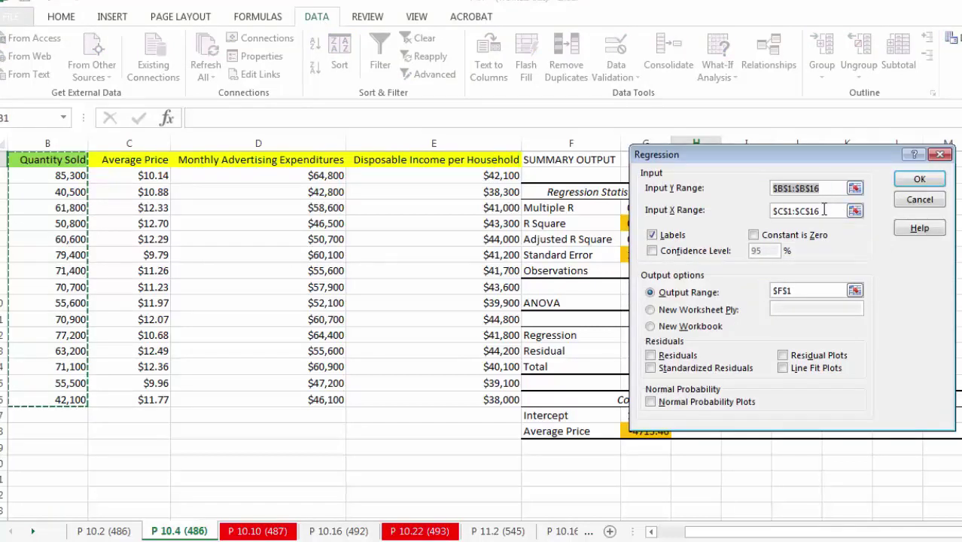
left_click_drag(826, 210, 762, 214)
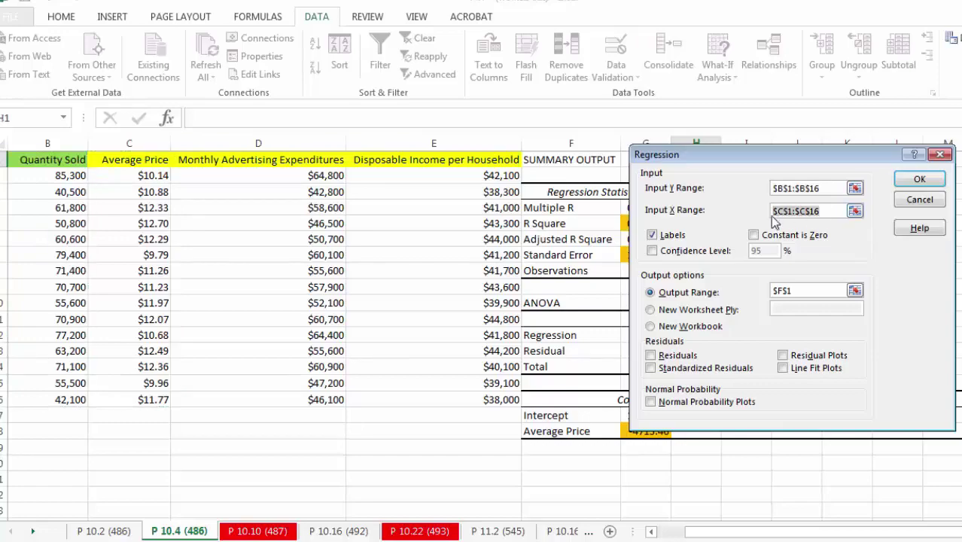
left_click(783, 212)
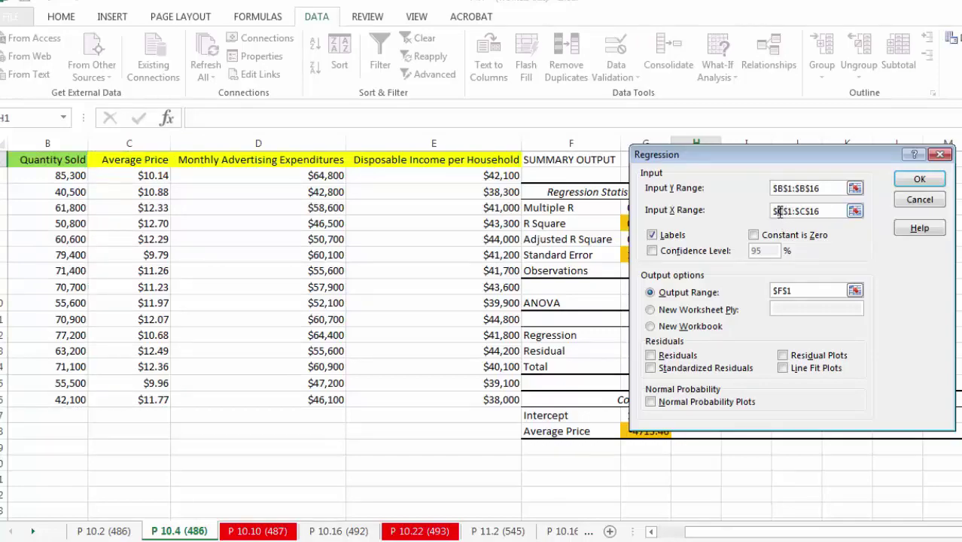
key("BackSpace")
type("d$1:$")
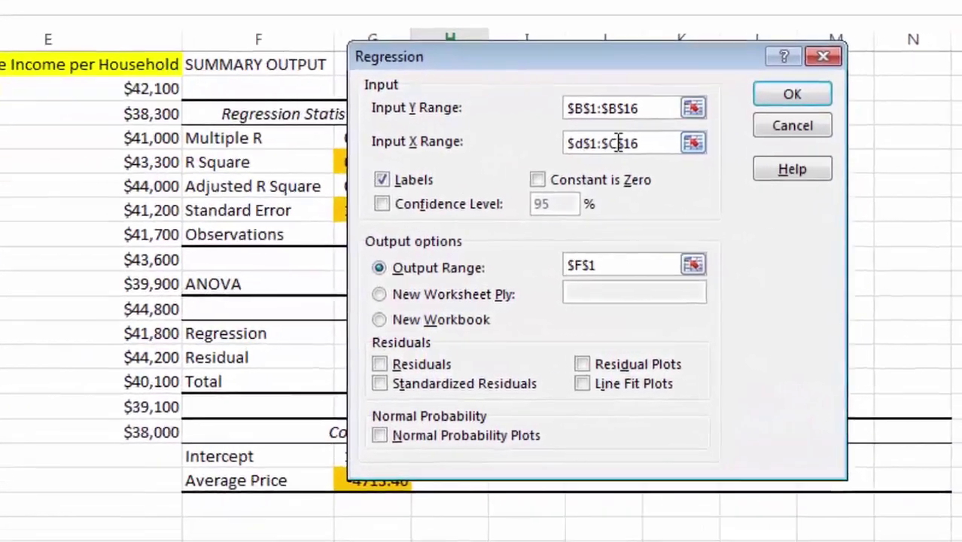
type("d")
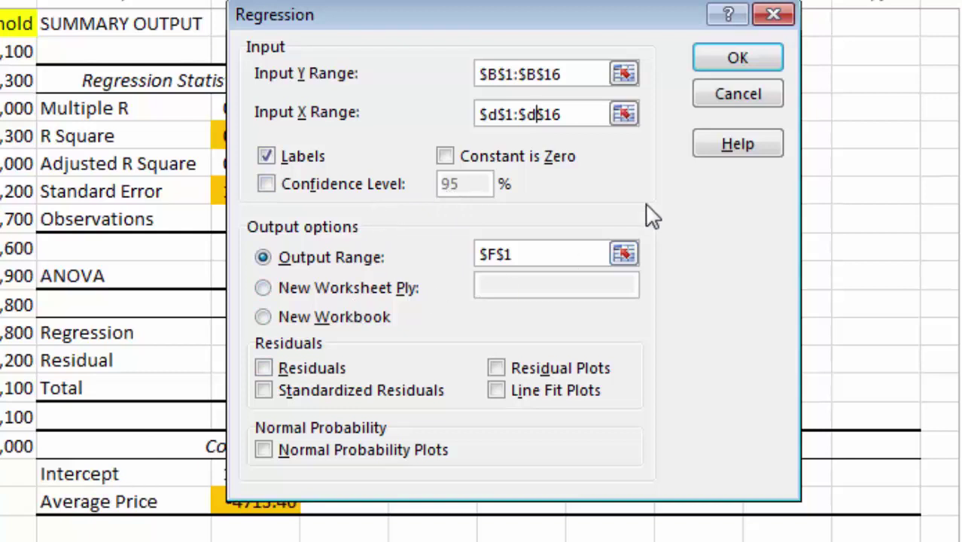
Step: Run the advertising regression with its output starting at cell H1, and fit column H's width to its labels
left_click_drag(584, 14, 654, 137)
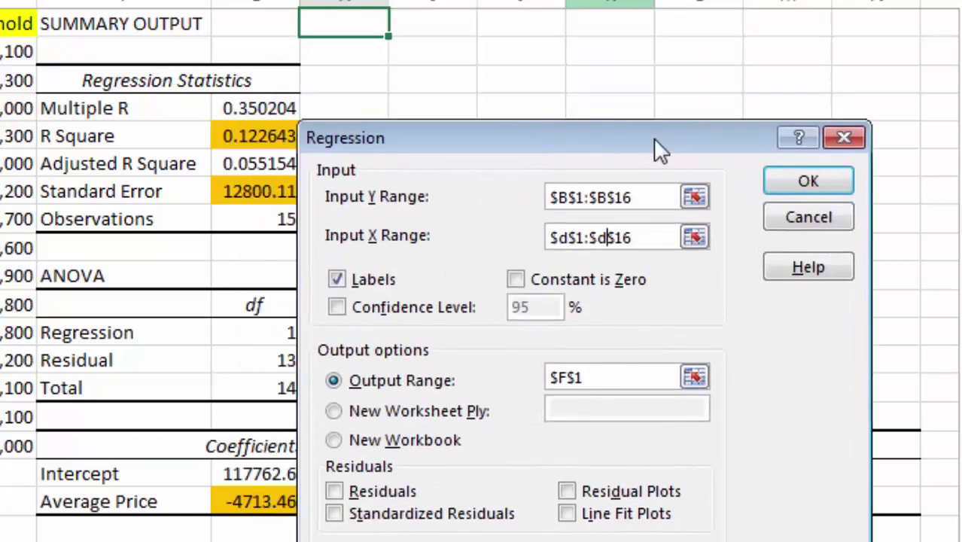
left_click(802, 182)
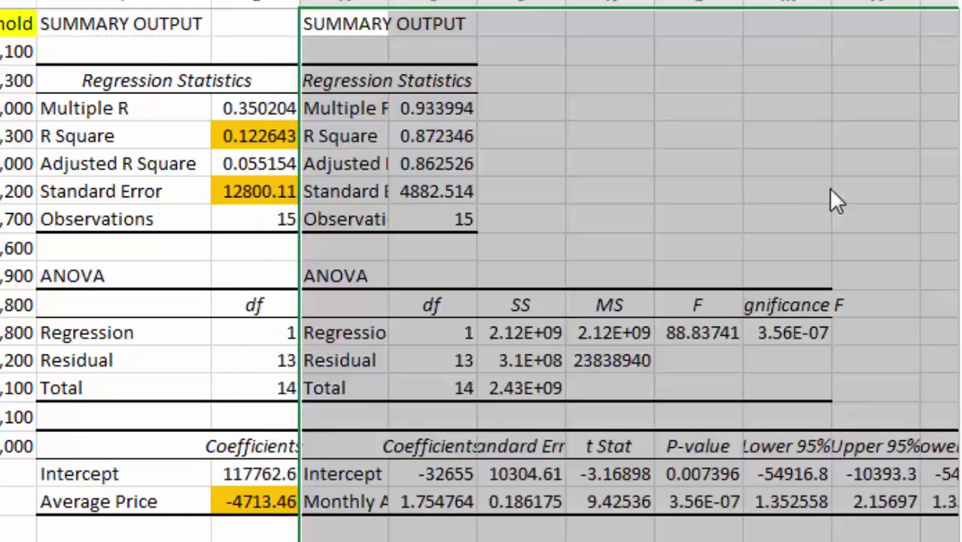
double_click(388, 3)
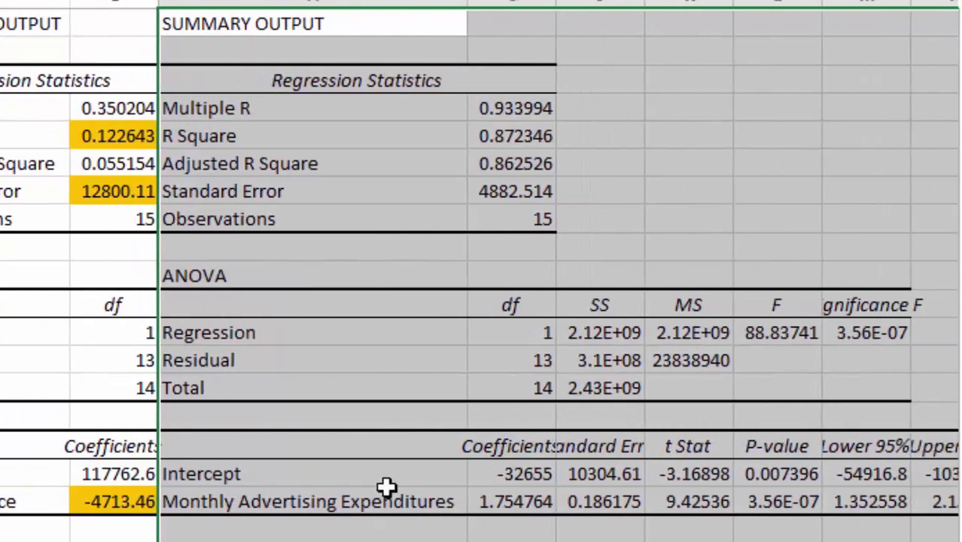
Step: Add a border along the right edge of column G to separate the two regression outputs
left_click(597, 220)
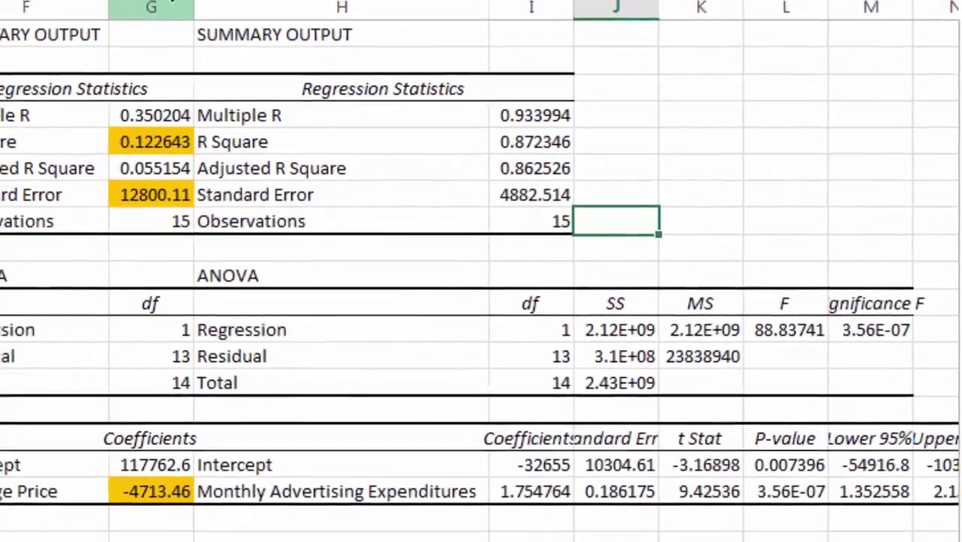
left_click(172, 6)
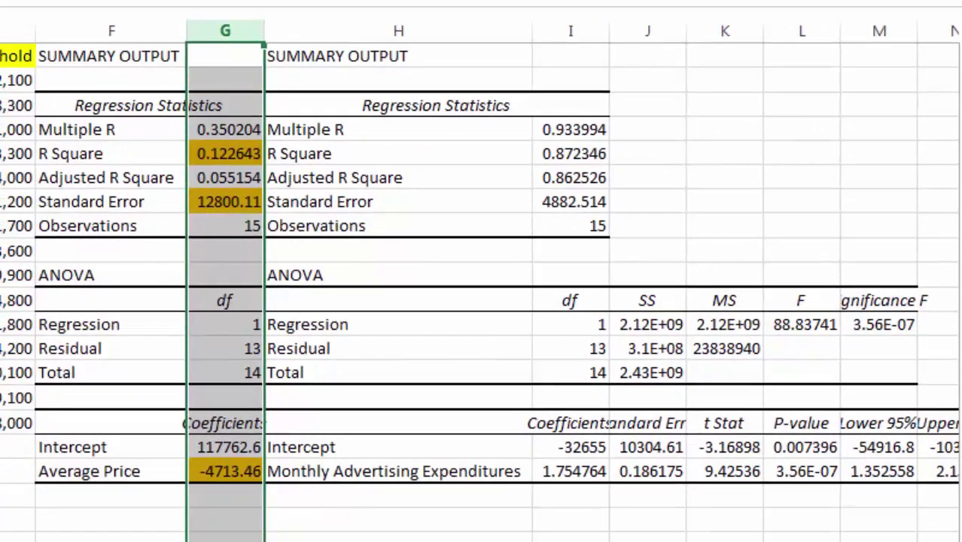
left_click(691, 131)
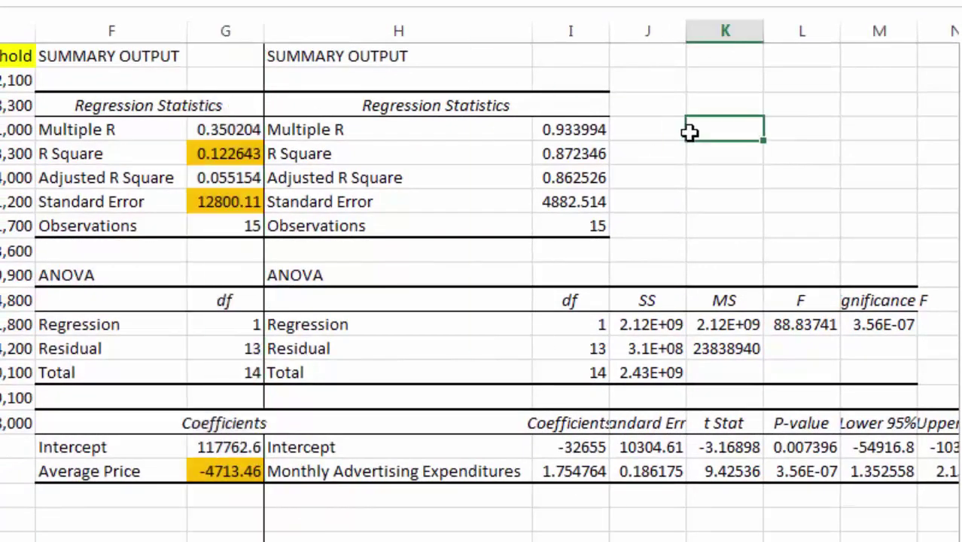
Step: Fill the R Square, Standard Error and Monthly Advertising Expenditures coefficient values of the second output in light blue
left_click(562, 156)
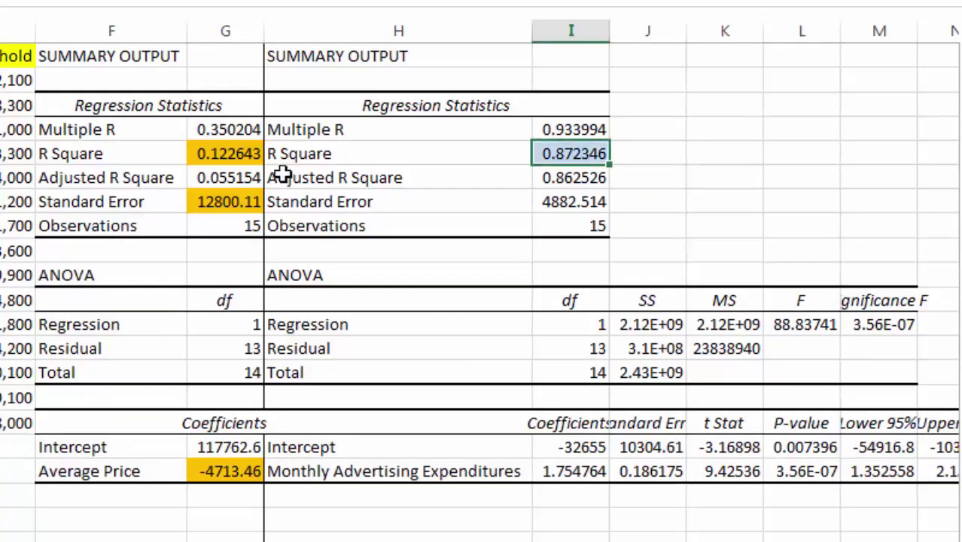
left_click(592, 201)
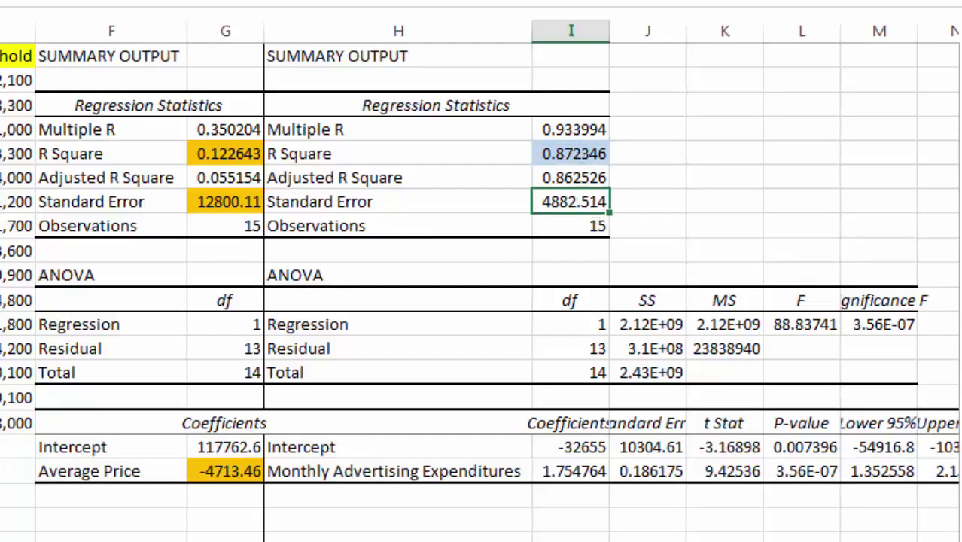
left_click(579, 471, "ctrl")
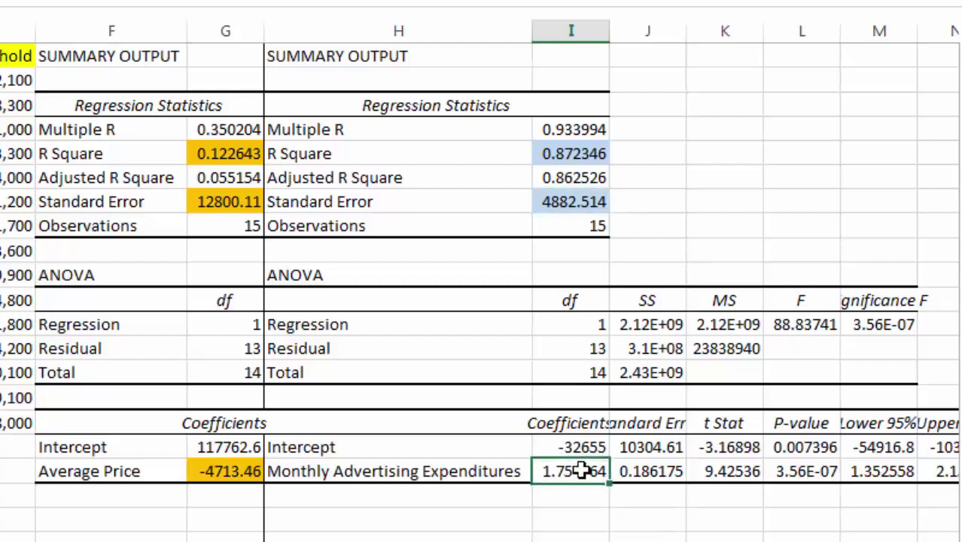
left_click(580, 519, "ctrl")
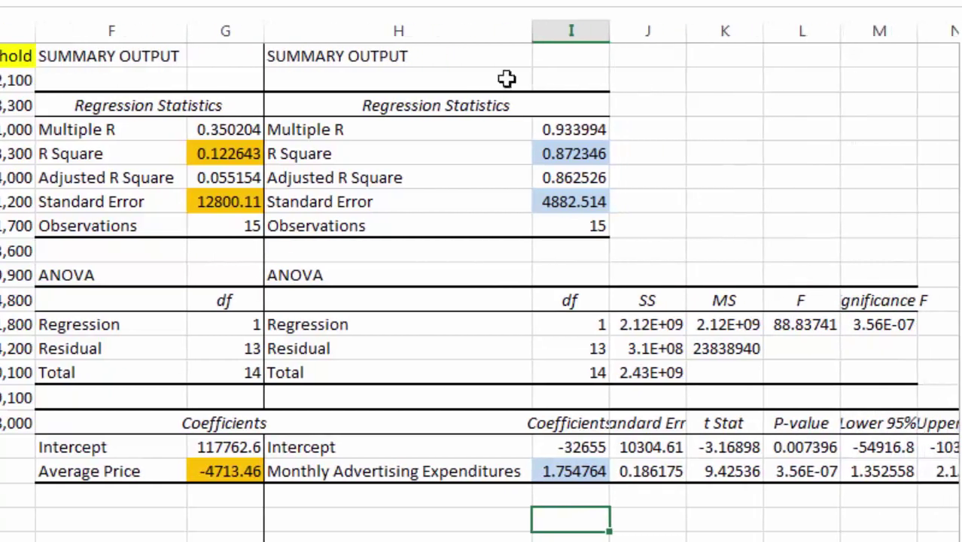
left_click(576, 155, "ctrl")
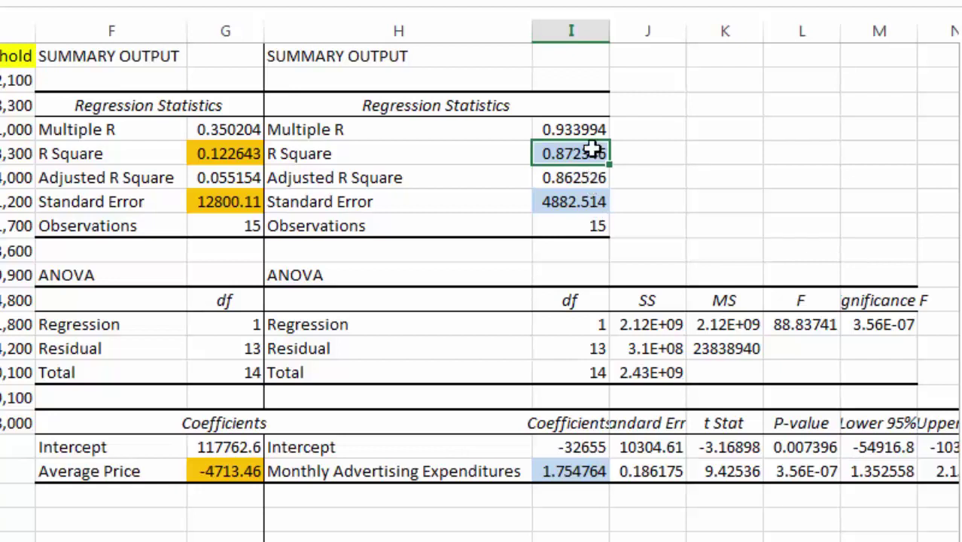
left_click(461, 474, "ctrl")
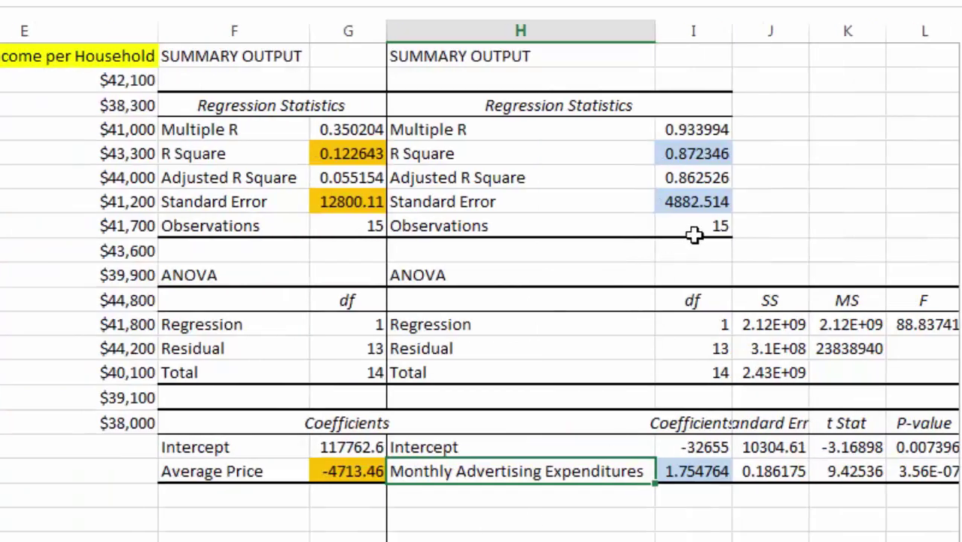
Step: Compare the Standard Errors of both outputs, and apply the accounting dollar format to the Monthly Advertising Expenditures coefficient
left_click(592, 201, "ctrl")
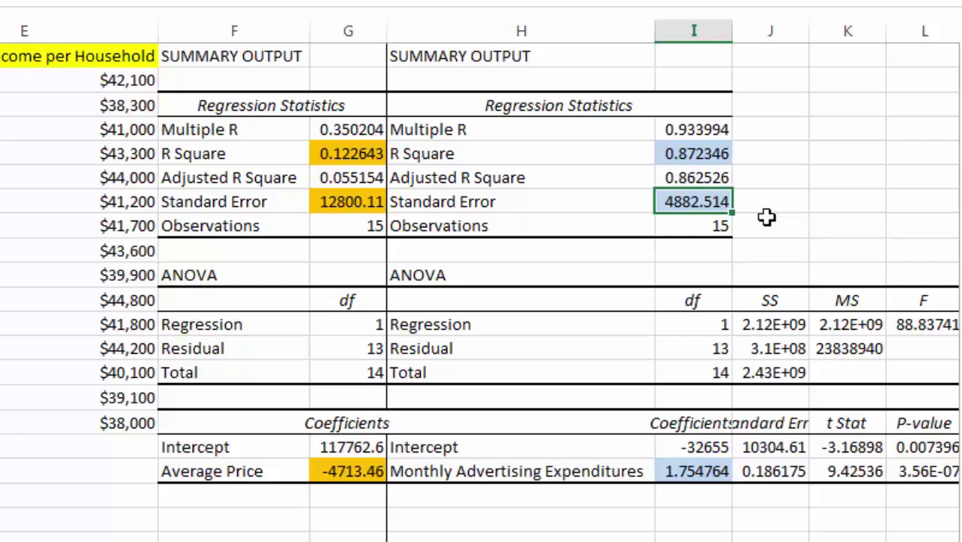
left_click(369, 196)
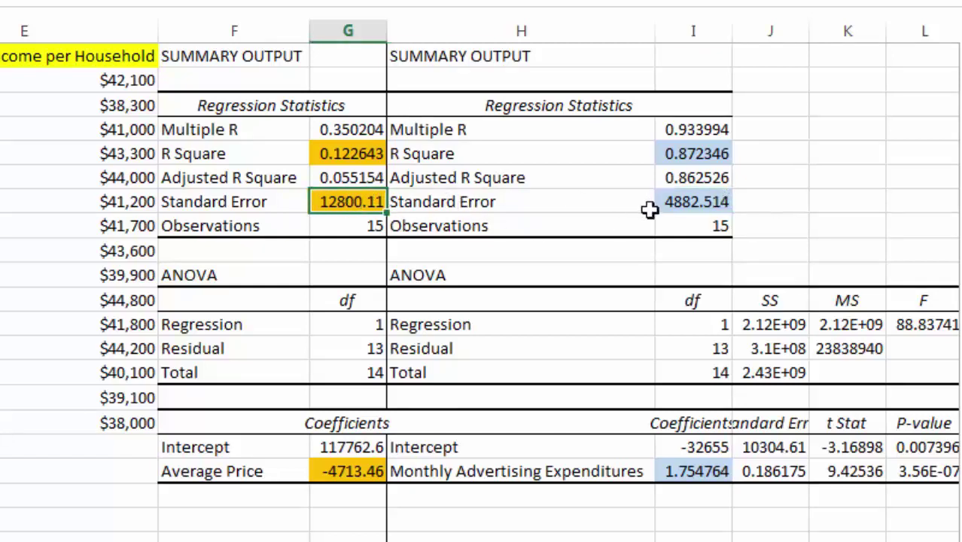
left_click(688, 475)
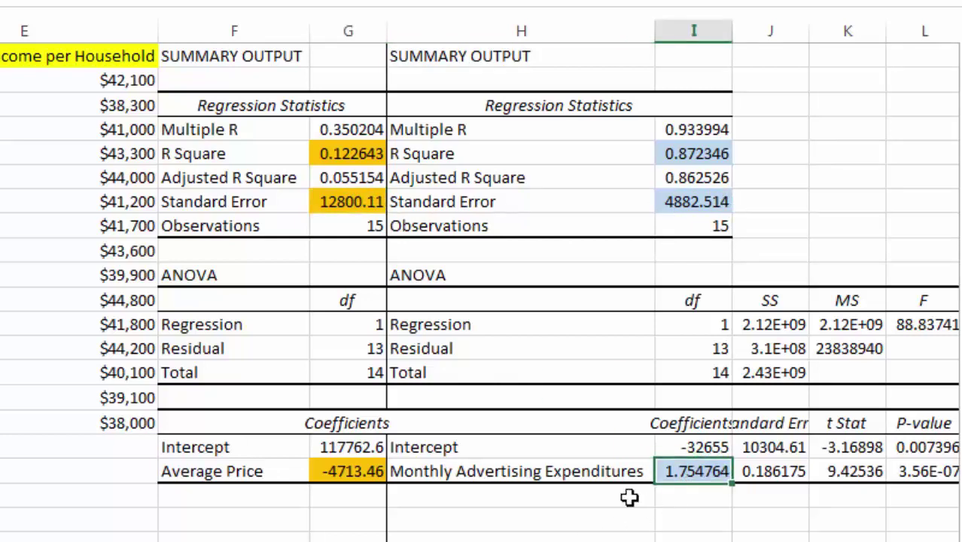
left_click(506, 472)
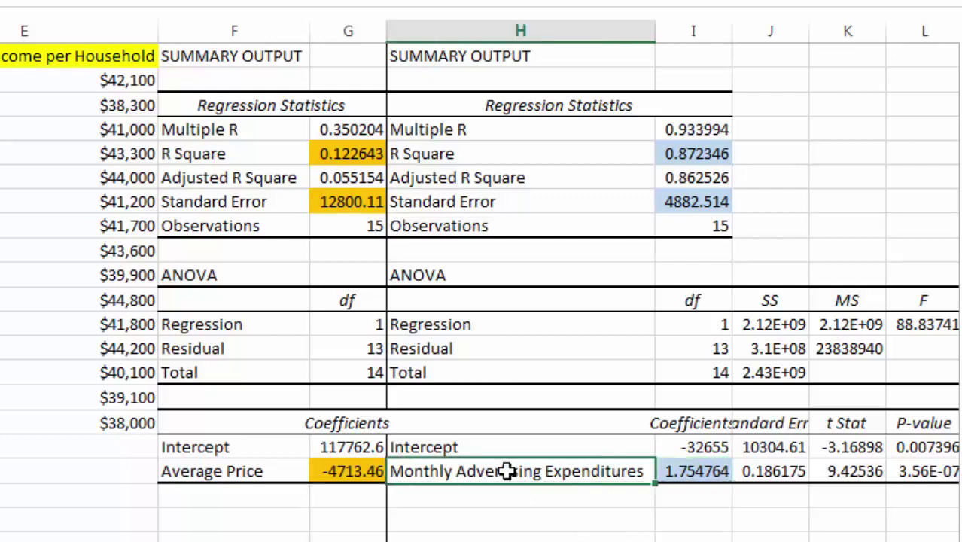
left_click(692, 470)
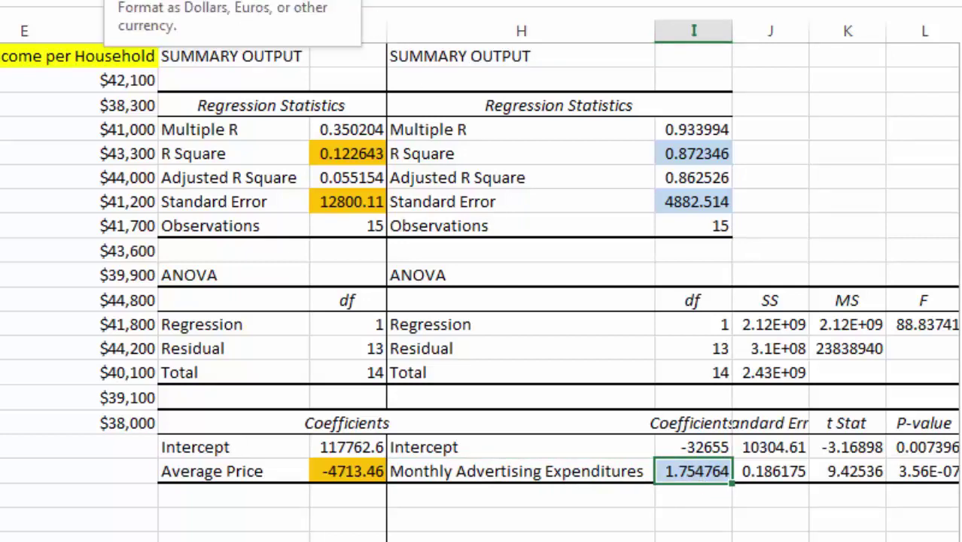
key("alt+h")
key("a")
key("n")
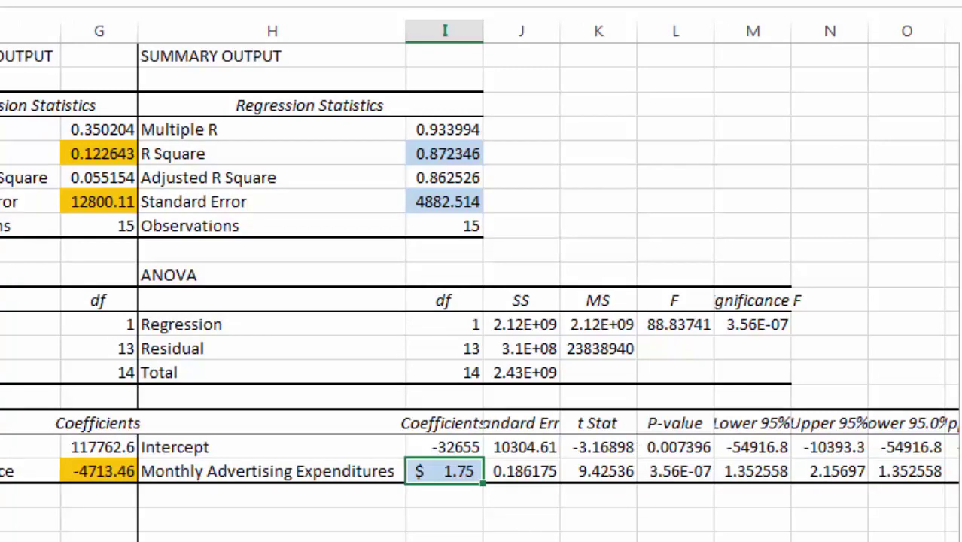
Step: Clear the advertising output's extra statistics beyond the Coefficients column, cells J9:P18
left_click(700, 469)
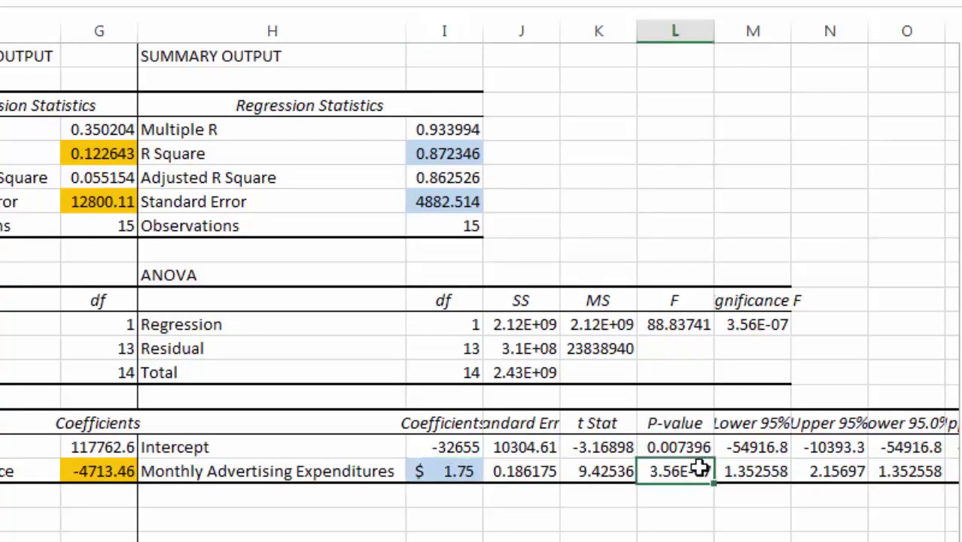
left_click(627, 470)
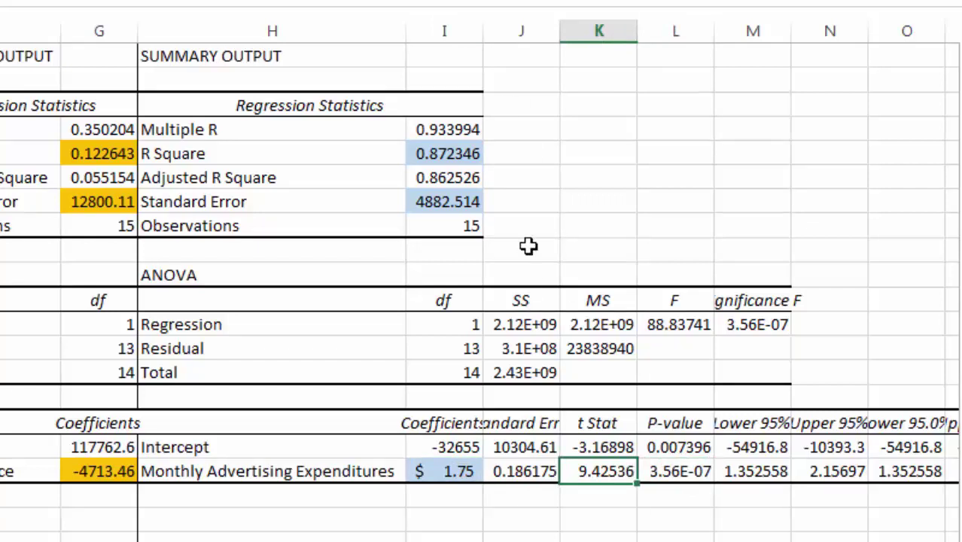
left_click_drag(529, 247, 745, 458)
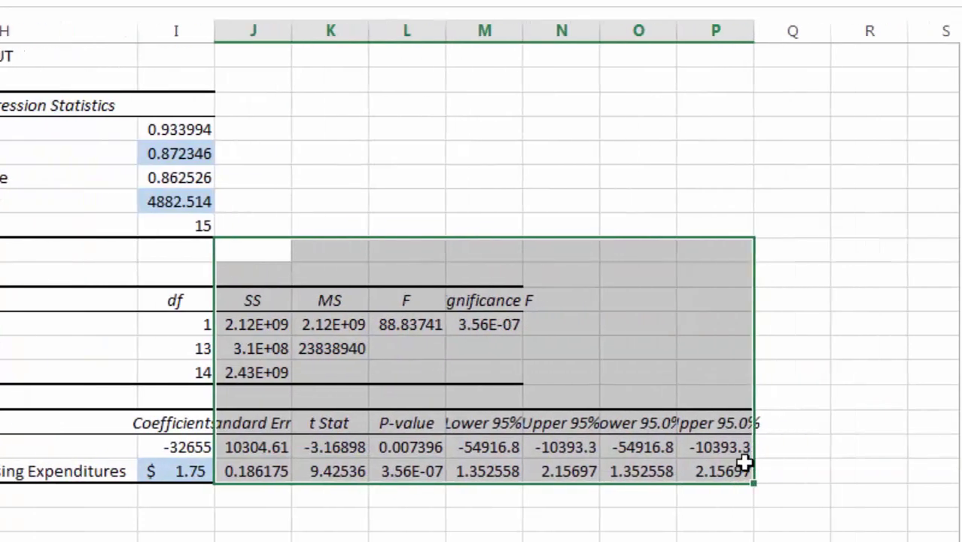
key("Delete")
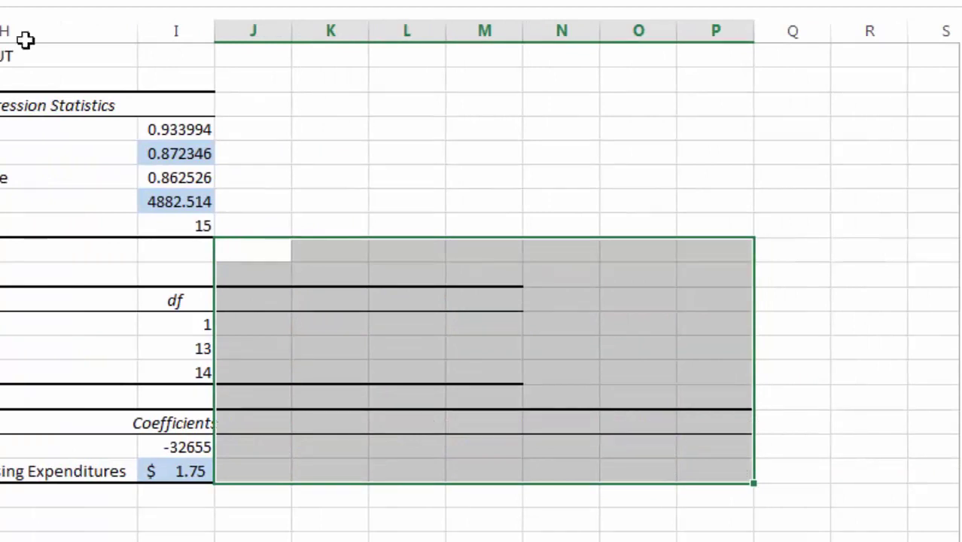
Step: Fill the Monthly Advertising Expenditures label cell in column H with the same light blue as its coefficient
left_click(45, 471)
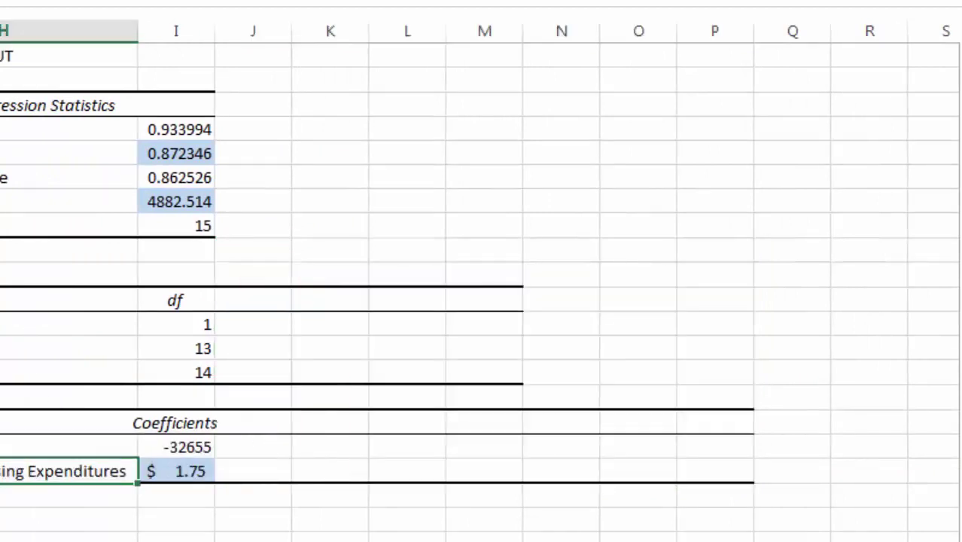
key("F4")
left_click(370, 128)
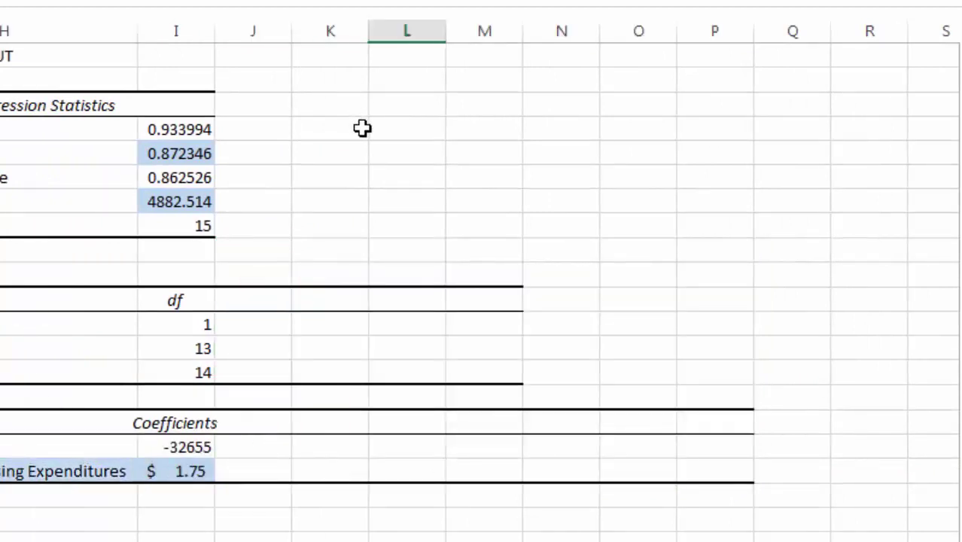
Step: Start another regression and set its Input X Range to the Disposable Income per Household data with header, $E$1:$E$16
scroll(481, 286, "left", 4)
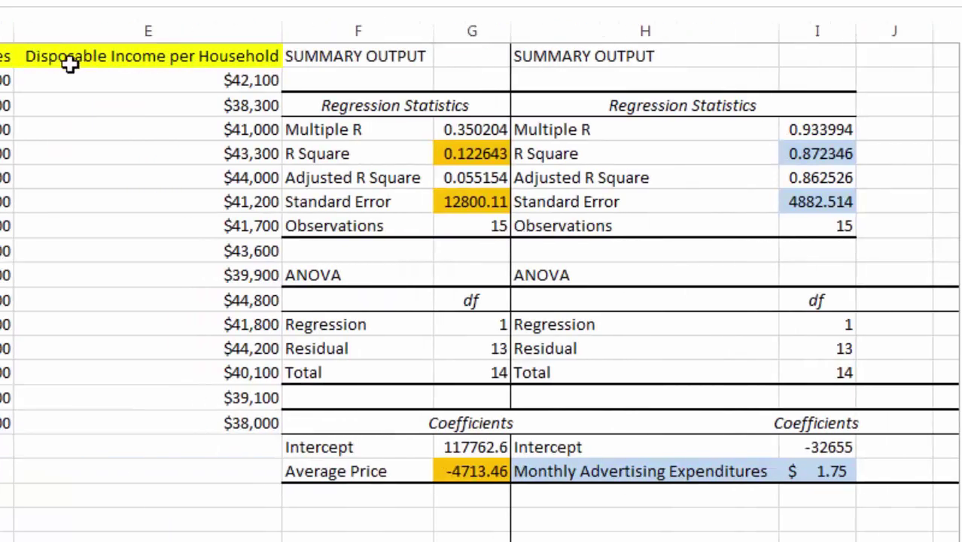
left_click(93, 58)
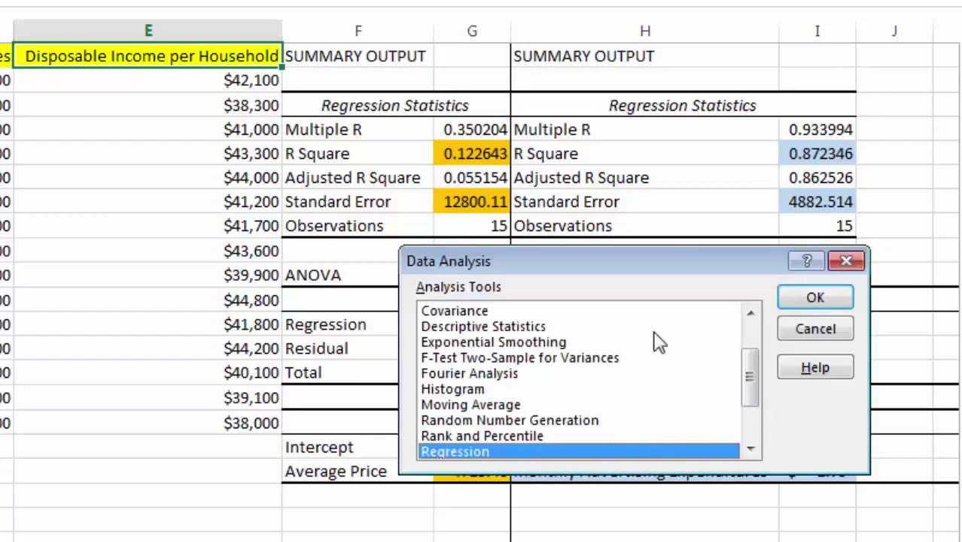
left_click(817, 299)
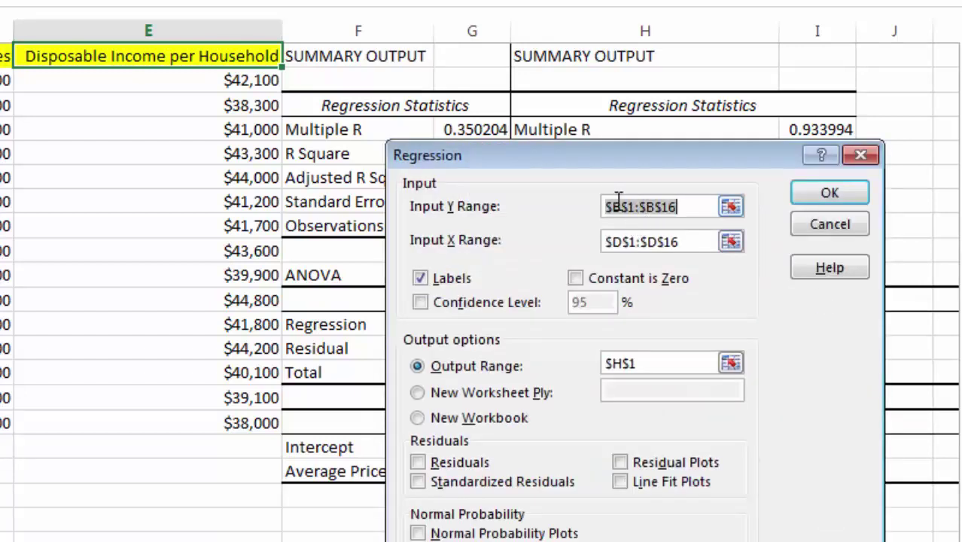
left_click(623, 243)
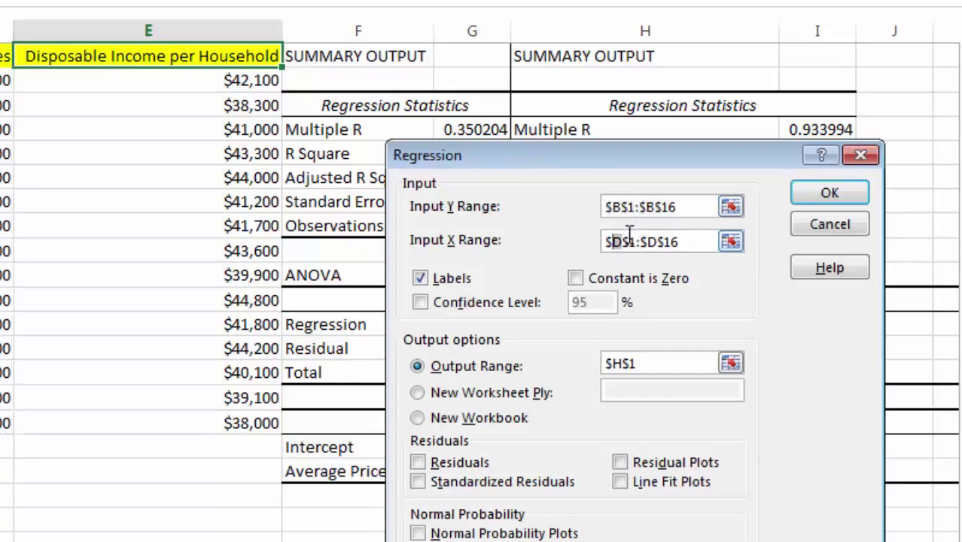
type("e")
left_click_drag(645, 248, 652, 250)
type("e")
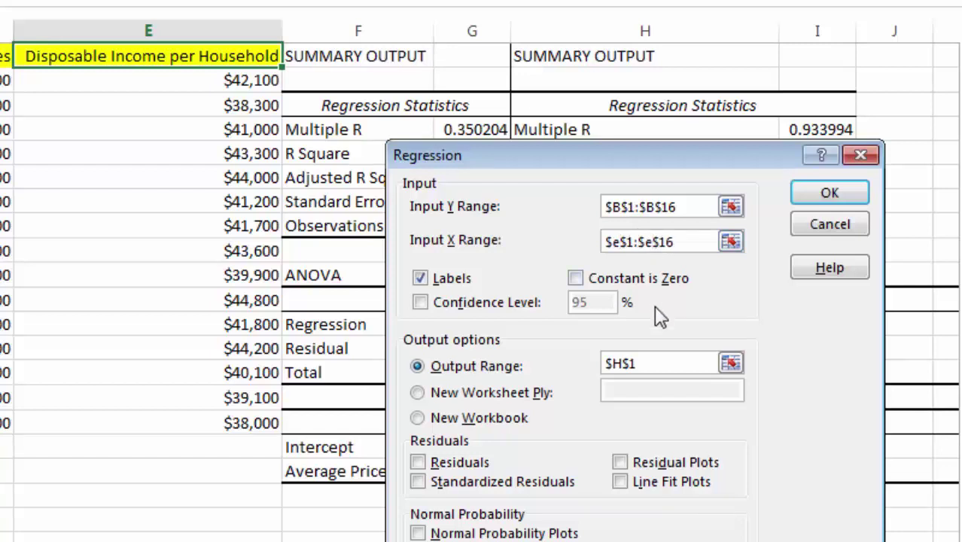
Step: Run the income regression with its output starting at cell J1, and fit the widths of columns J and K to their contents
left_click_drag(652, 363, 606, 374)
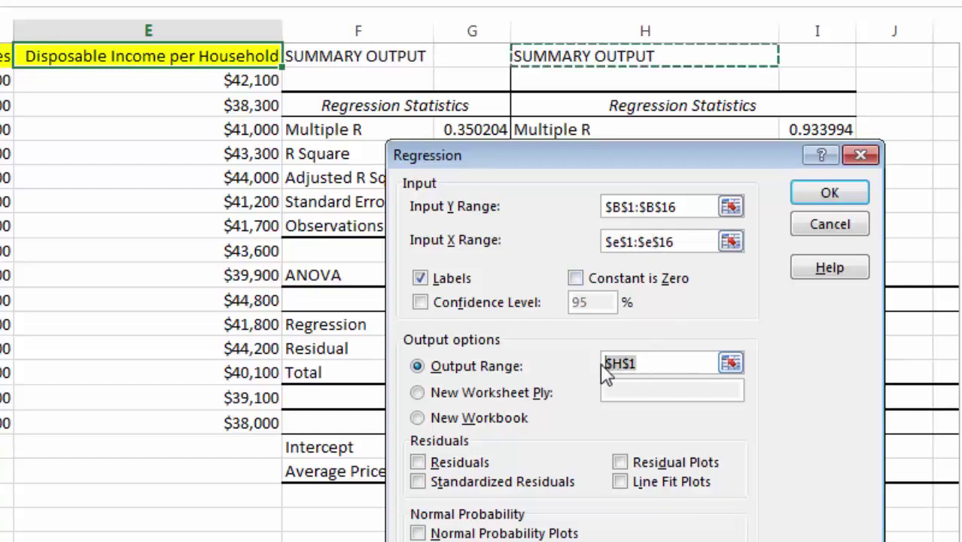
left_click(894, 56)
left_click(810, 193)
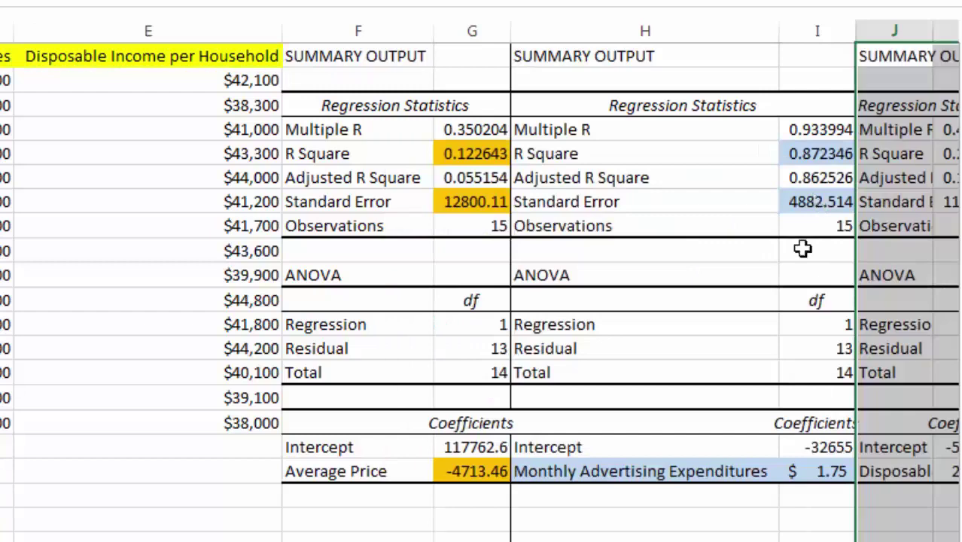
scroll(401, 148, "right", 3)
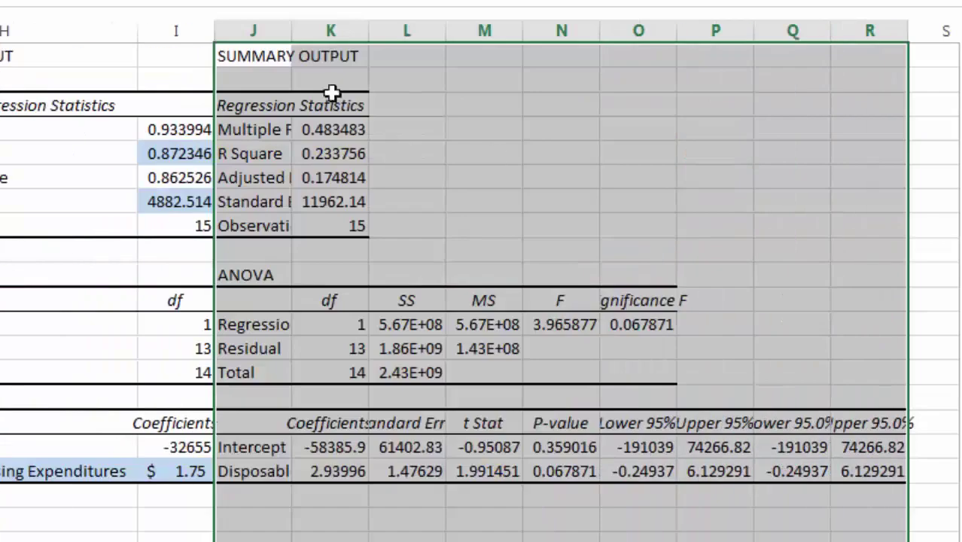
double_click(300, 30)
double_click(562, 37)
left_click(645, 145)
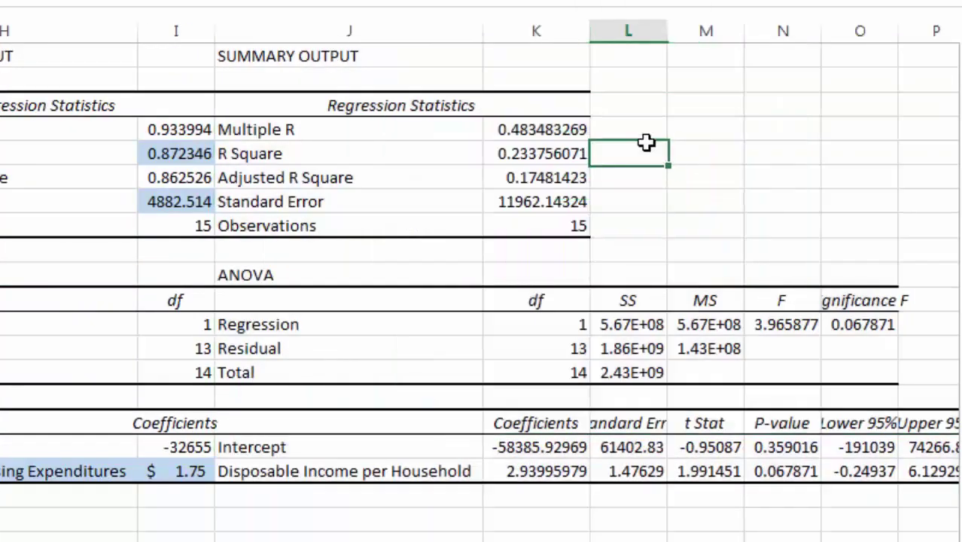
Step: Fill the R Square, Standard Error and Disposable Income per Household coefficient values of the third output in light green
left_click(560, 151)
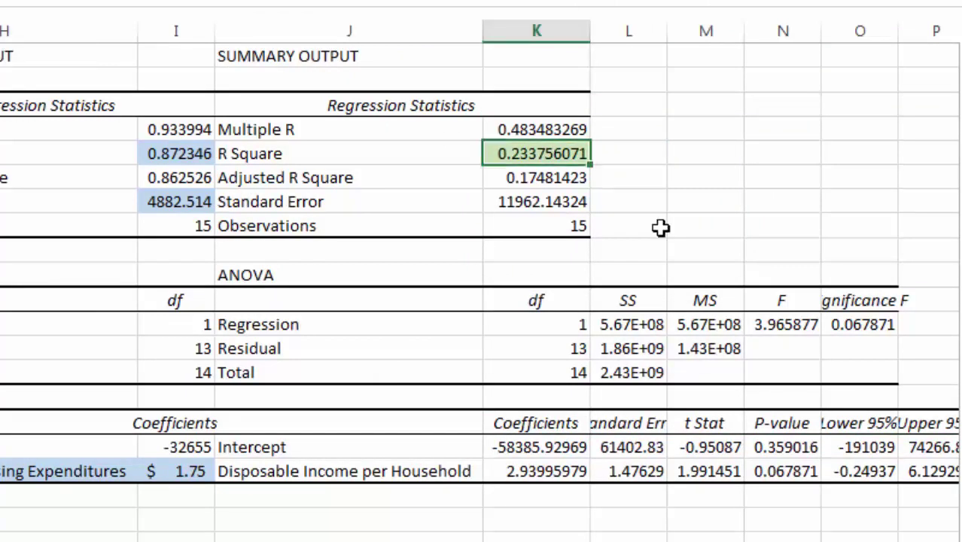
left_click(548, 211)
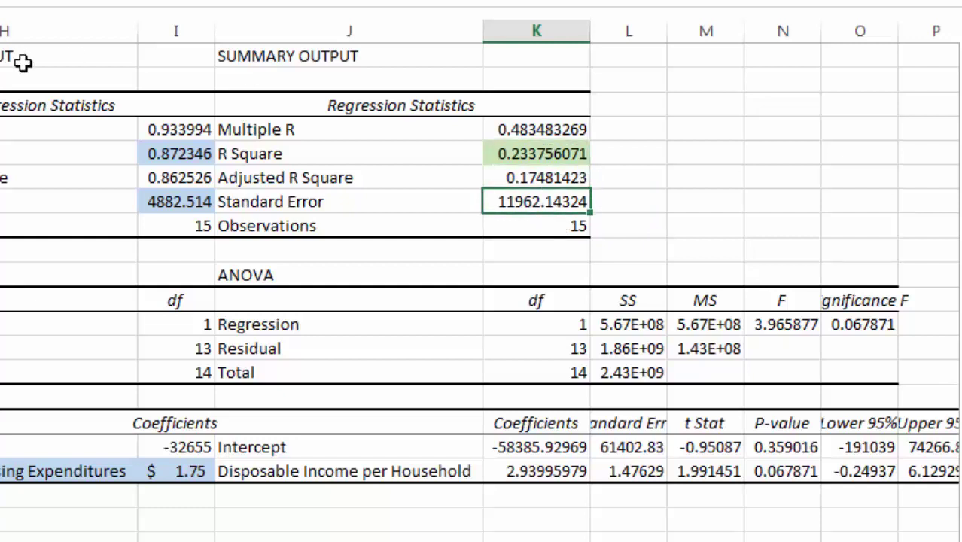
key("F4")
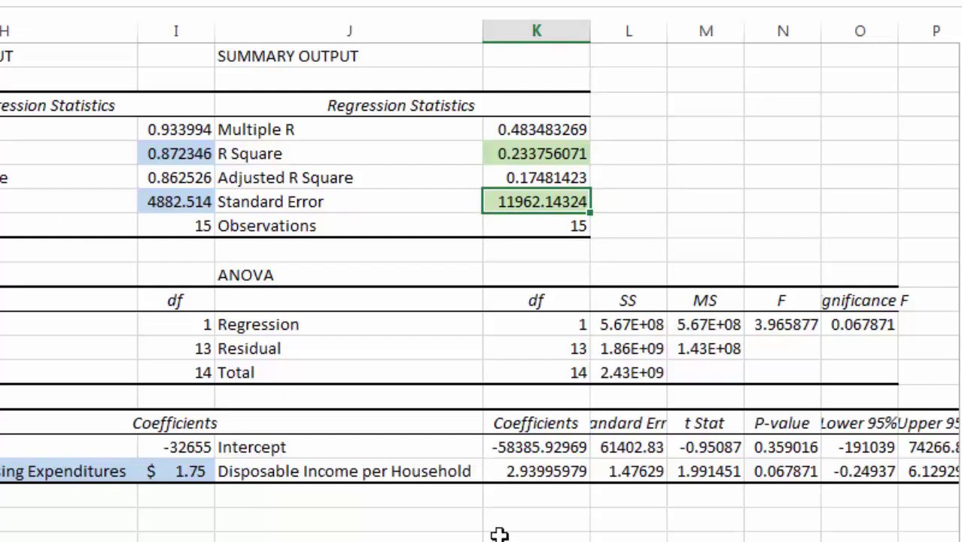
left_click(560, 470)
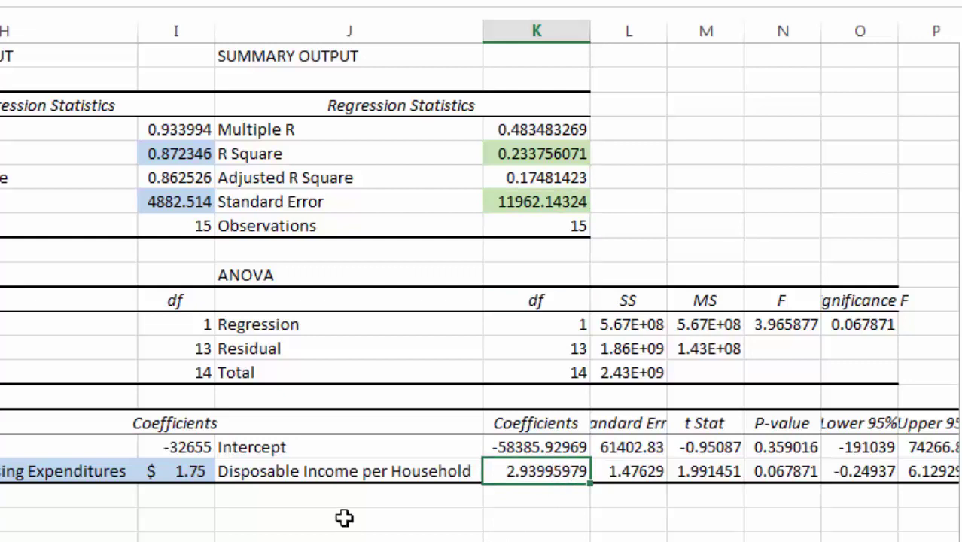
key("F4")
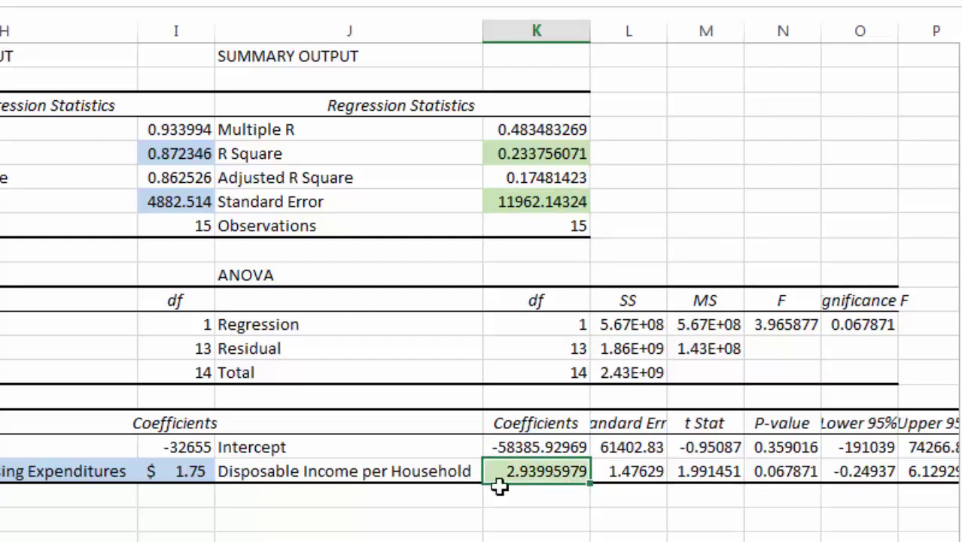
Step: Apply the accounting dollar format to the Disposable Income per Household coefficient in column K
left_click(353, 474)
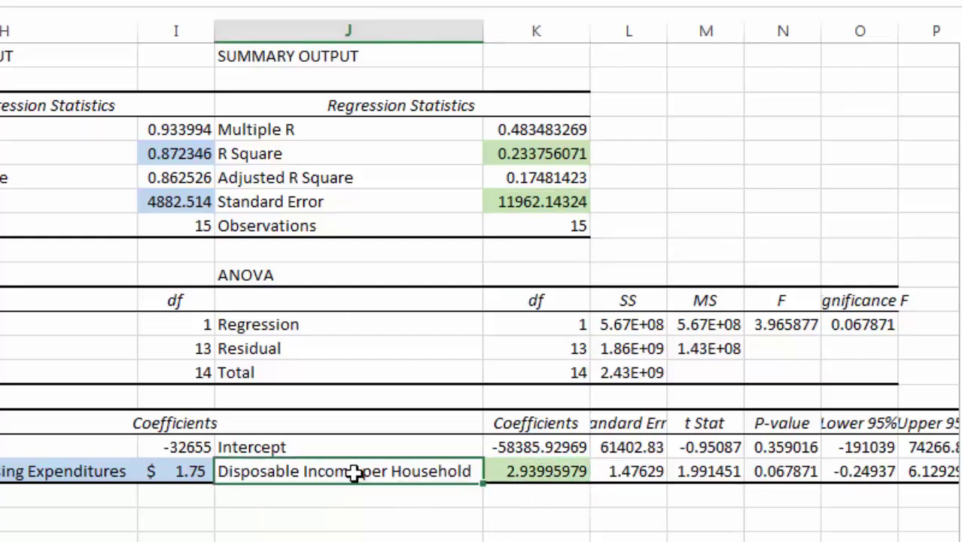
left_click(535, 476)
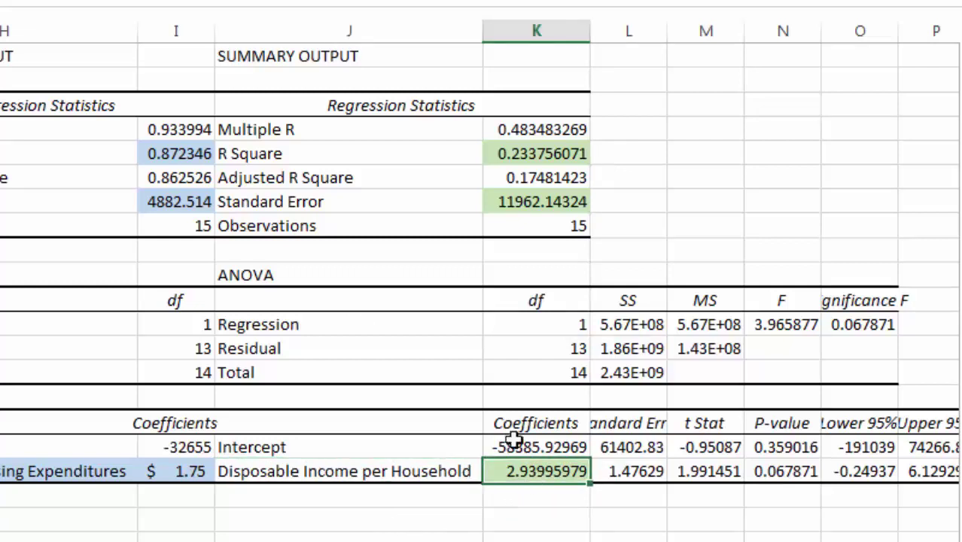
key("alt+h")
key("a")
key("n")
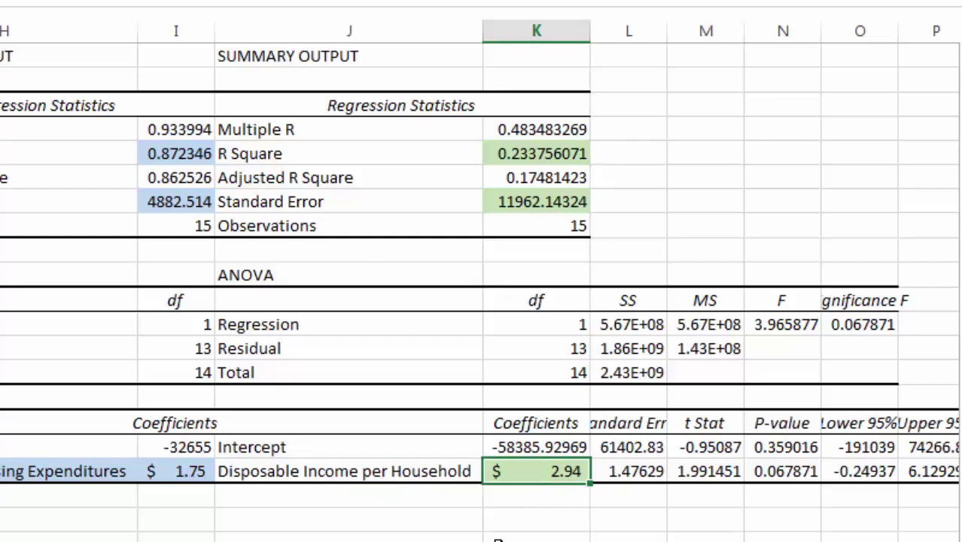
Step: Examine the income regression's R Square together with the t Stat and P-value of Disposable Income per Household
mouse_move(541, 154)
left_mouse_down()
mouse_move(552, 208)
mouse_move(554, 153)
left_mouse_up()
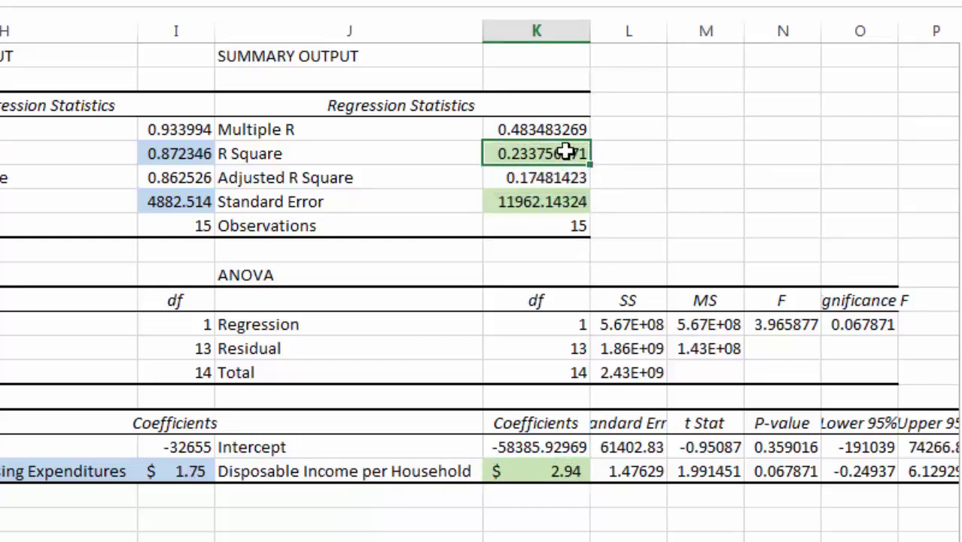
left_click(616, 152)
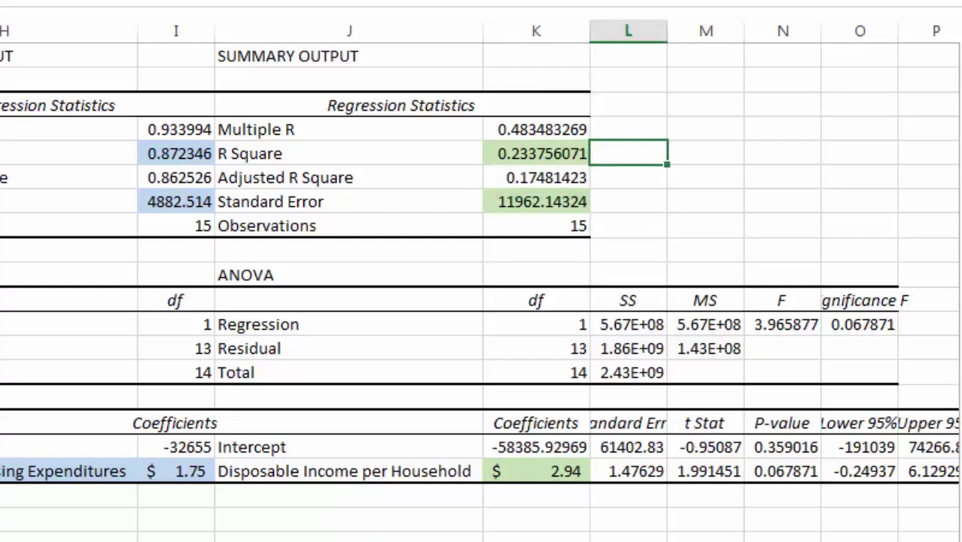
left_click(787, 473)
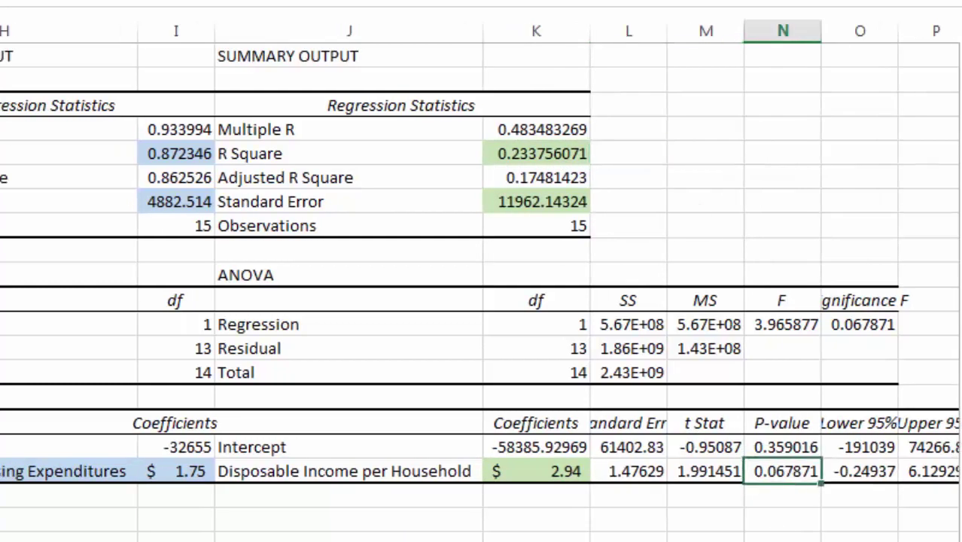
left_click(724, 471)
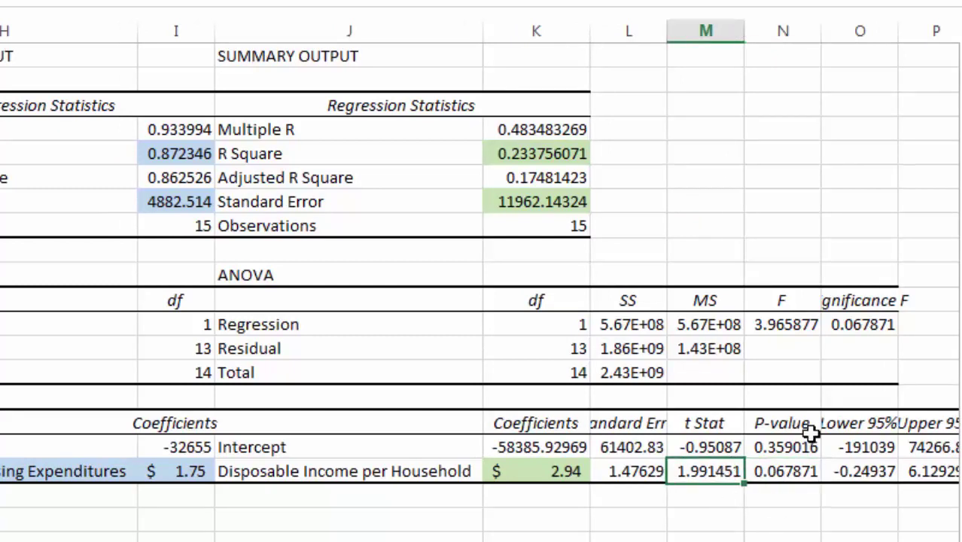
left_click(795, 469)
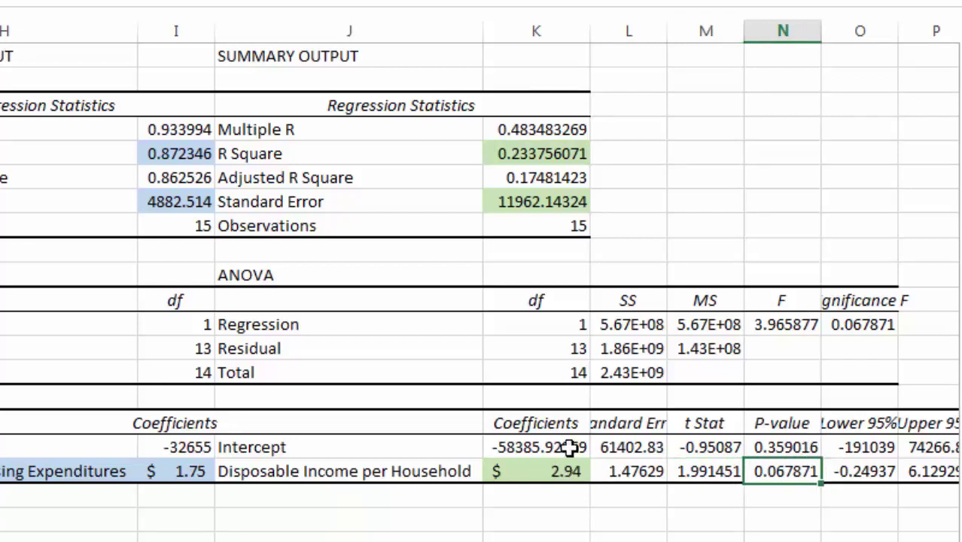
left_click(511, 155)
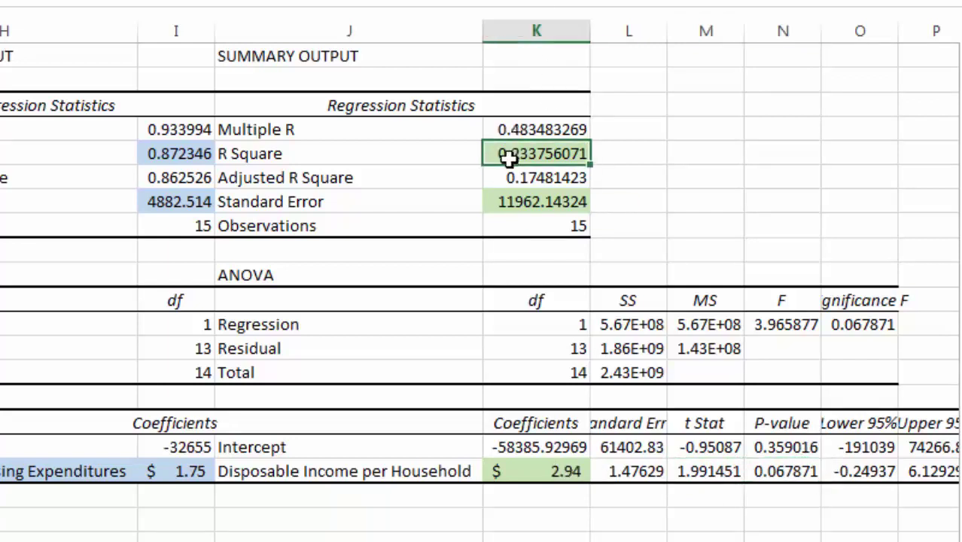
Step: Delete the ANOVA and coefficient detail columns L to R of the income regression output
left_click_drag(638, 281, 836, 487)
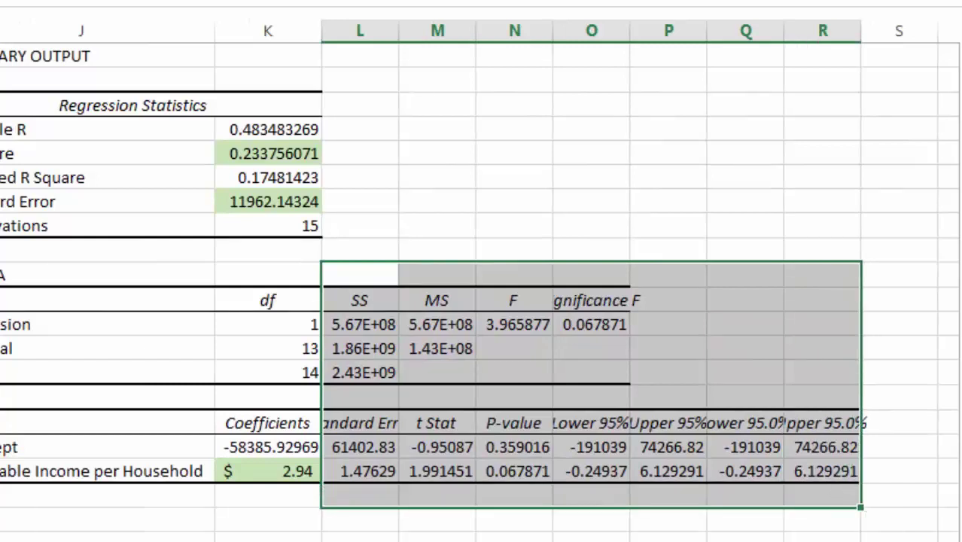
key("Delete")
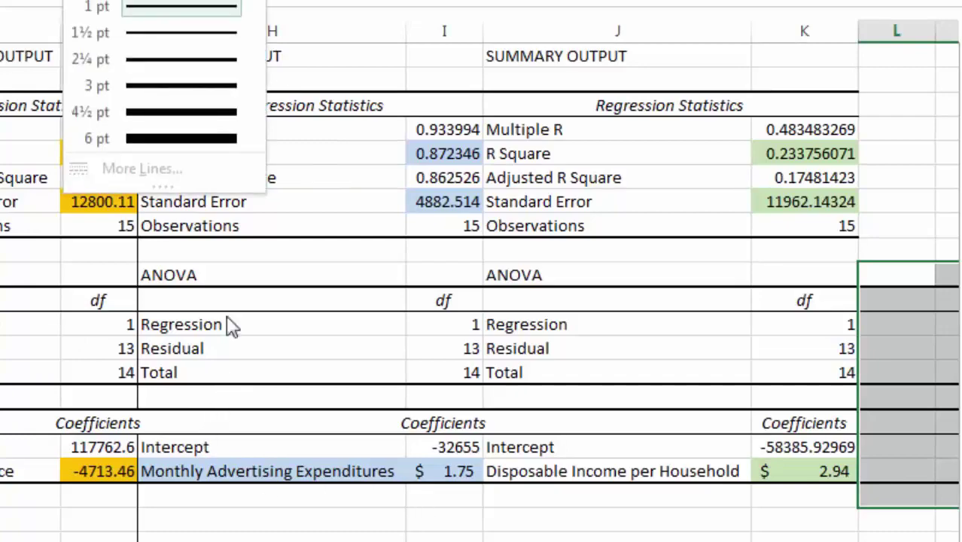
Step: With a 1 pt pen, circle the Monthly Advertising Expenditures coefficient row and tick the advertising output's R Square and Standard Error
left_click(188, 5)
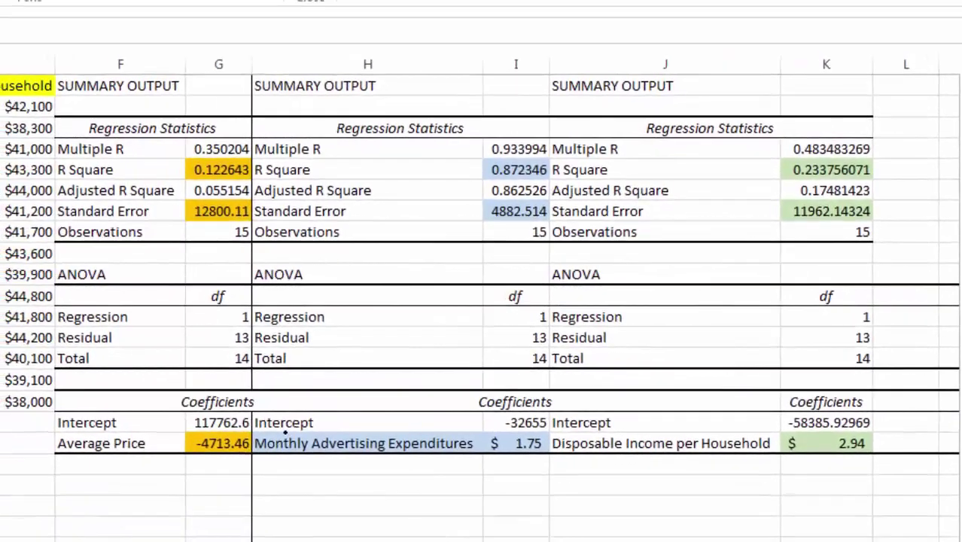
mouse_move(342, 415)
left_mouse_down()
mouse_move(264, 416)
mouse_move(177, 444)
left_mouse_up()
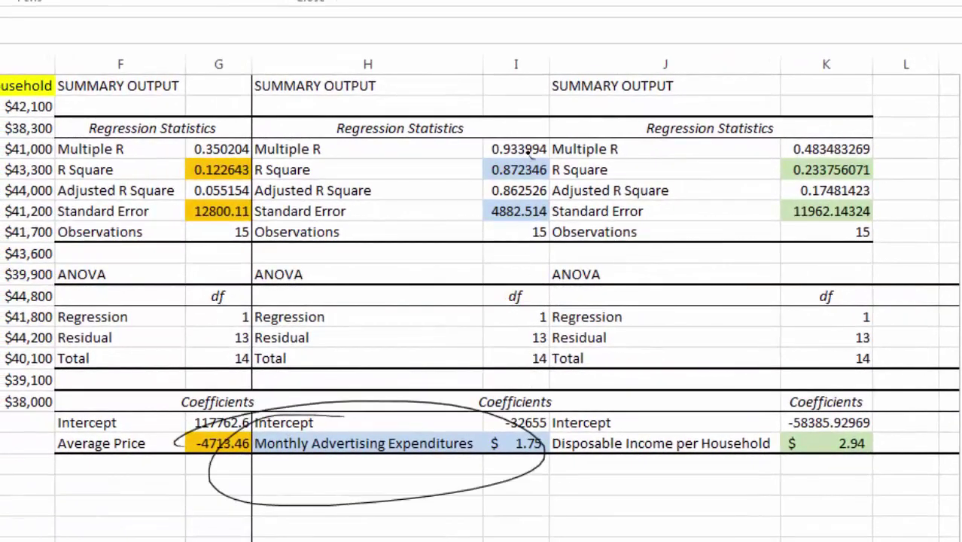
left_click_drag(528, 154, 570, 135)
left_click_drag(460, 202, 495, 185)
Step: Draw a happy face over the advertising output's ANOVA table and unhappy faces over the income and price outputs' ANOVA tables
mouse_move(406, 301)
left_mouse_down()
mouse_move(393, 299)
mouse_move(384, 325)
left_mouse_up()
left_click_drag(405, 315, 418, 335)
mouse_move(716, 312)
left_mouse_down()
mouse_move(678, 339)
mouse_move(737, 322)
mouse_move(717, 323)
left_mouse_up()
left_click_drag(696, 348, 729, 336)
left_click_drag(703, 325, 722, 323)
left_click_drag(173, 310, 171, 312)
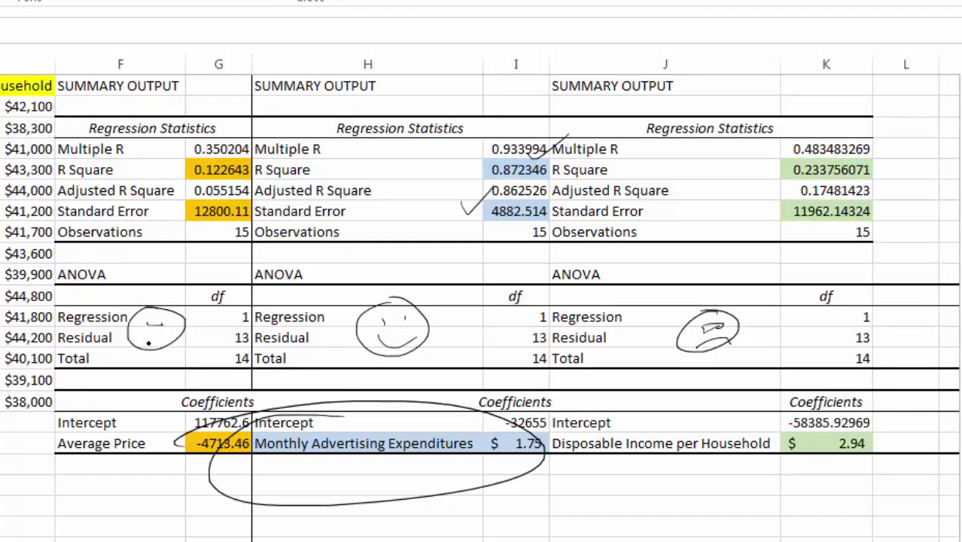
mouse_move(147, 346)
left_mouse_down()
mouse_move(172, 340)
mouse_move(169, 324)
left_mouse_up()
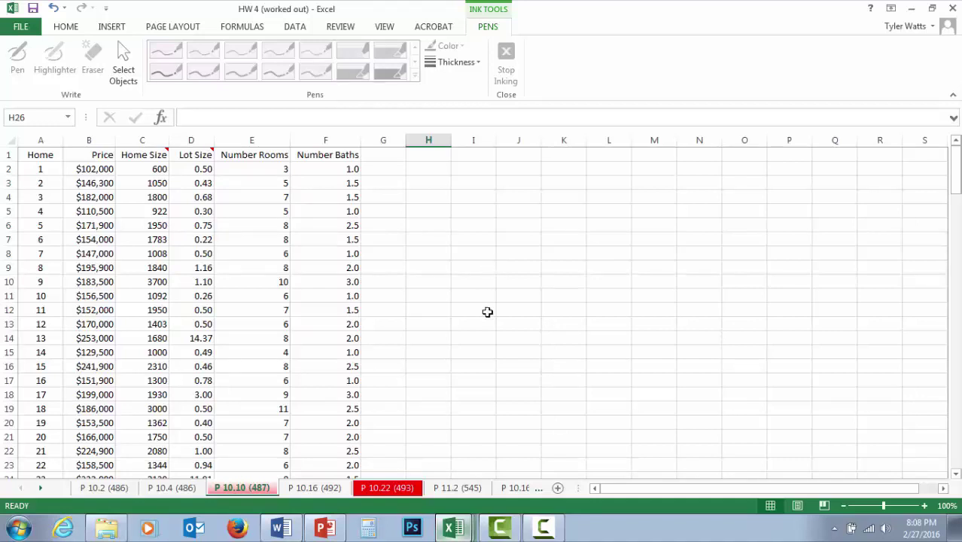
Step: Switch to the PowerPoint slide on Multiple Regression
key("alt+Tab")
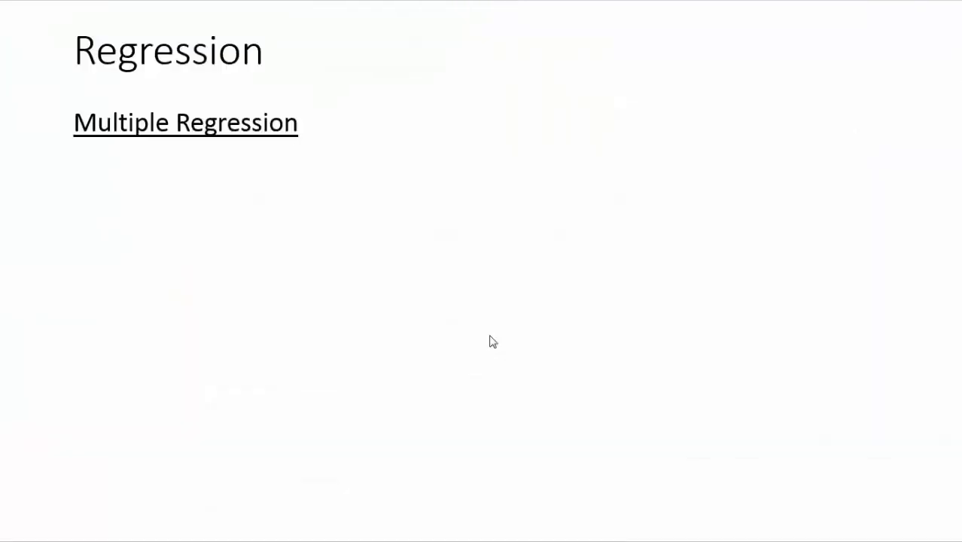
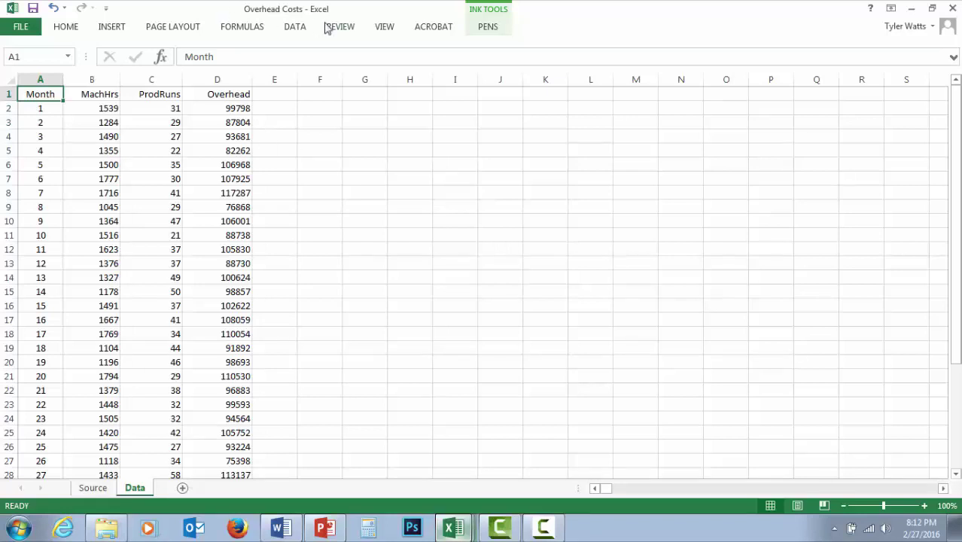
Step: Start a Regression analysis in the Overhead Costs workbook with the Overhead column D1:D37 as the Input Y Range
left_click(301, 29)
left_click(889, 46)
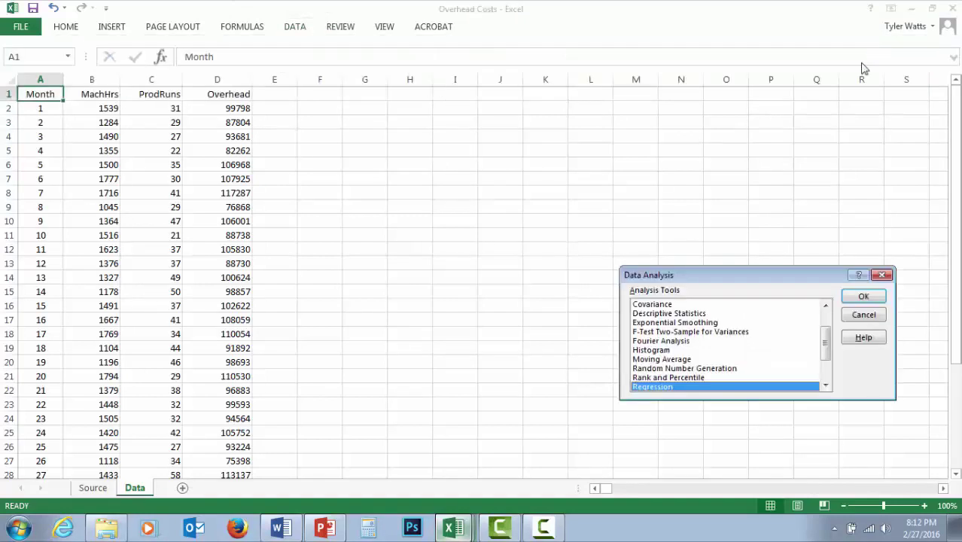
left_click(865, 297)
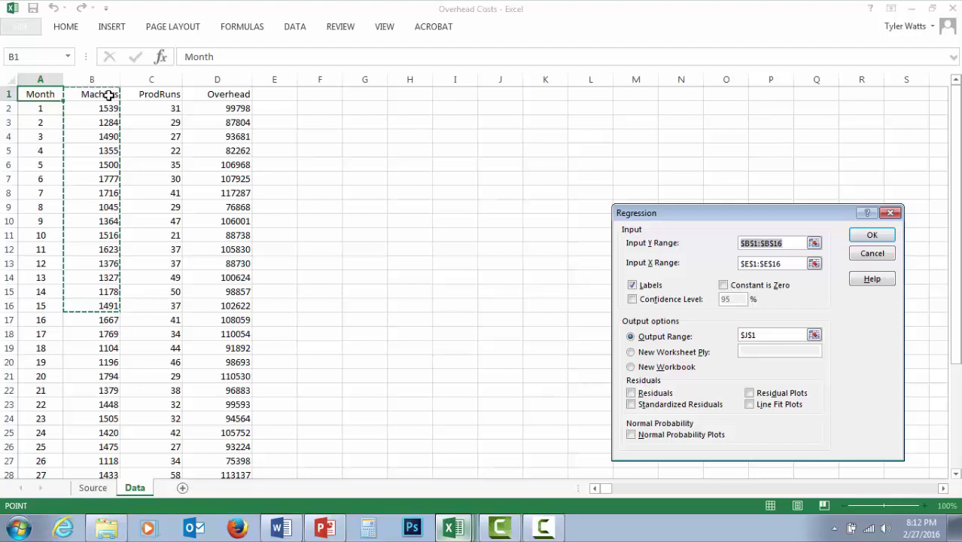
left_click_drag(245, 94, 248, 377)
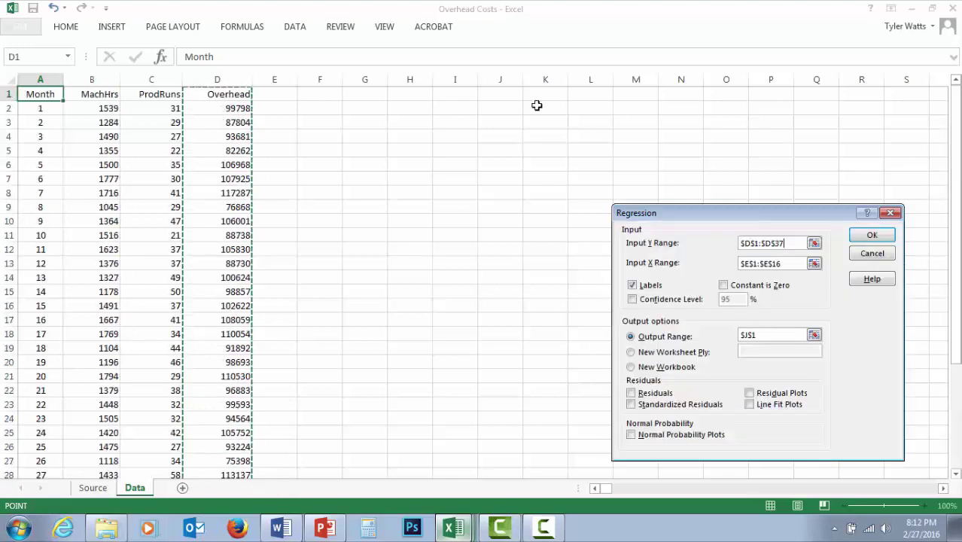
Step: Try to set the Input X Range to the MachHrs and ProdRuns columns, B1:C37
left_click_drag(786, 264, 738, 271)
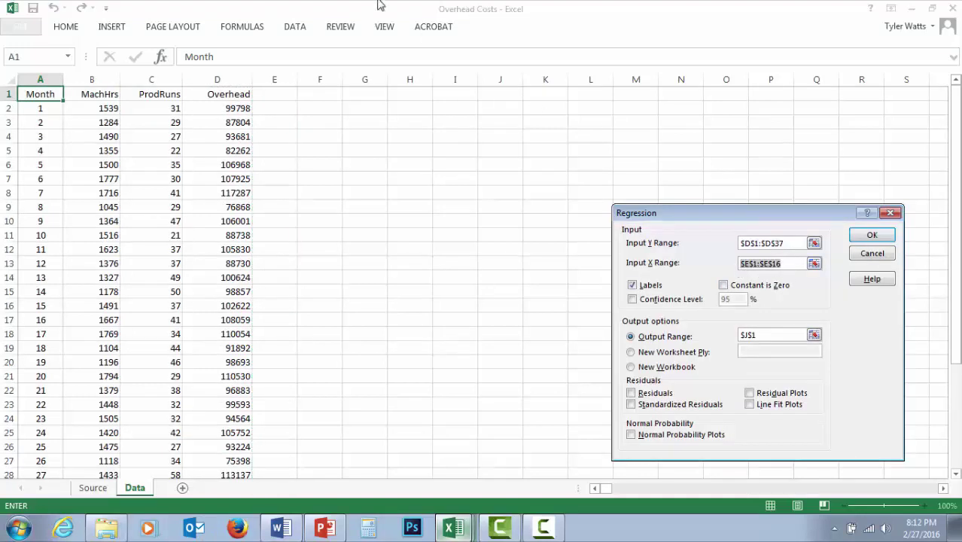
left_click_drag(96, 95, 174, 444)
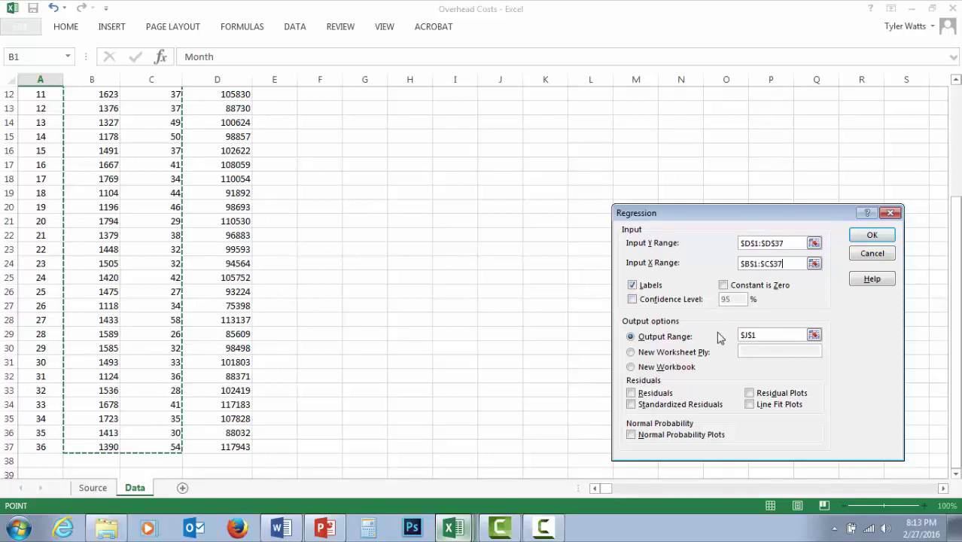
left_click_drag(956, 302, 955, 188)
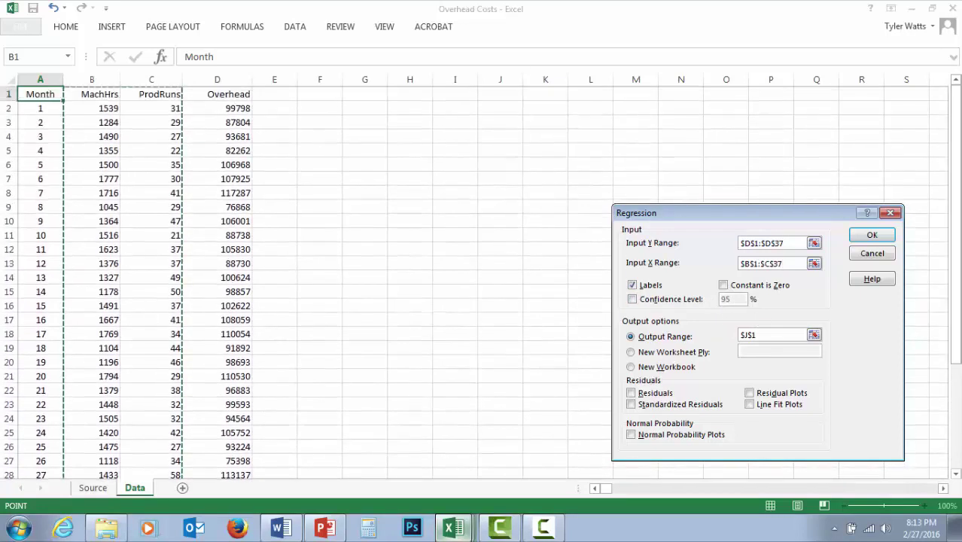
left_click(307, 110)
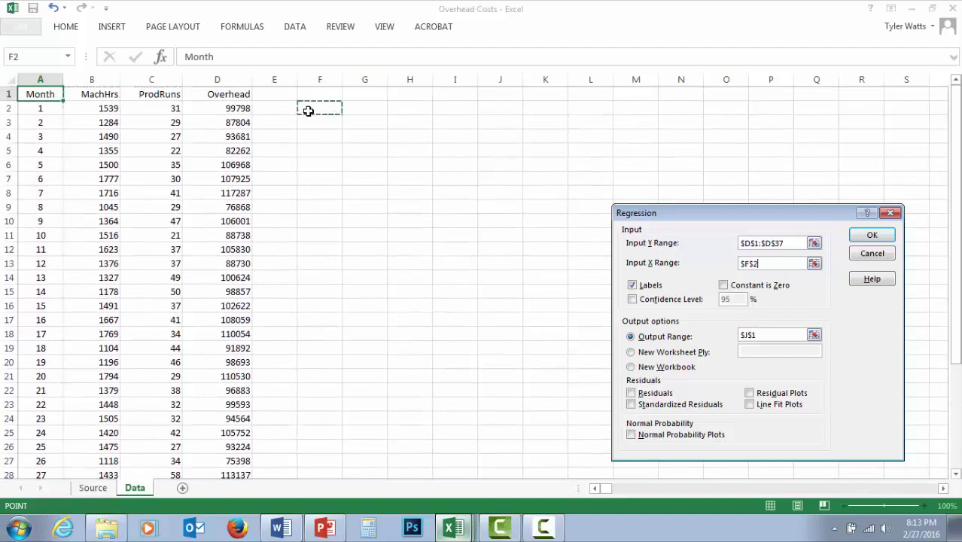
Step: Set the regression's output range to F2 and try to run the analysis
left_click(778, 335)
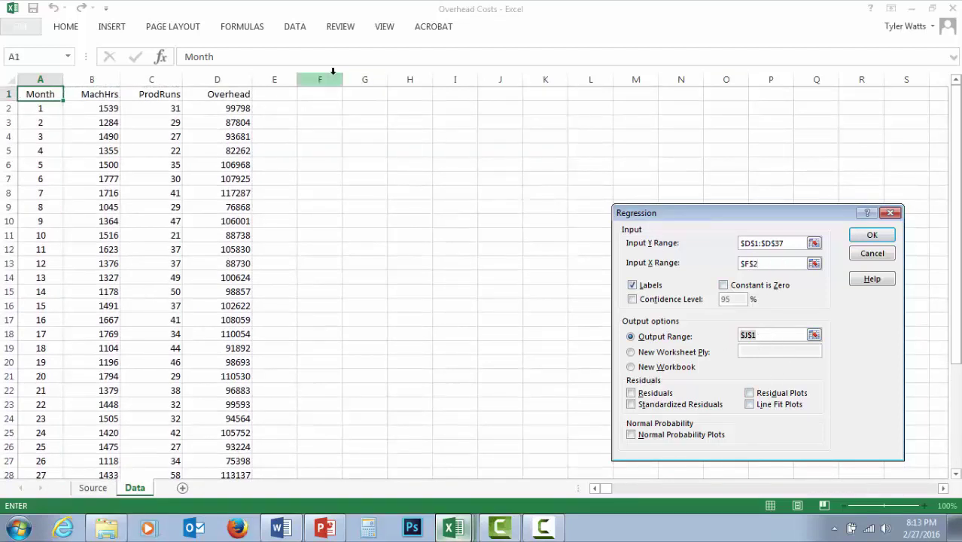
left_click(314, 108)
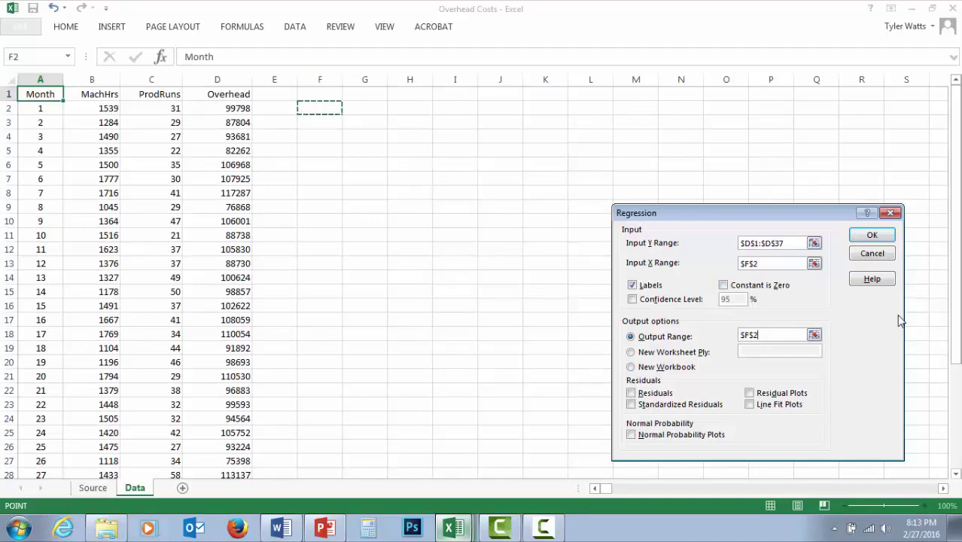
left_click(871, 235)
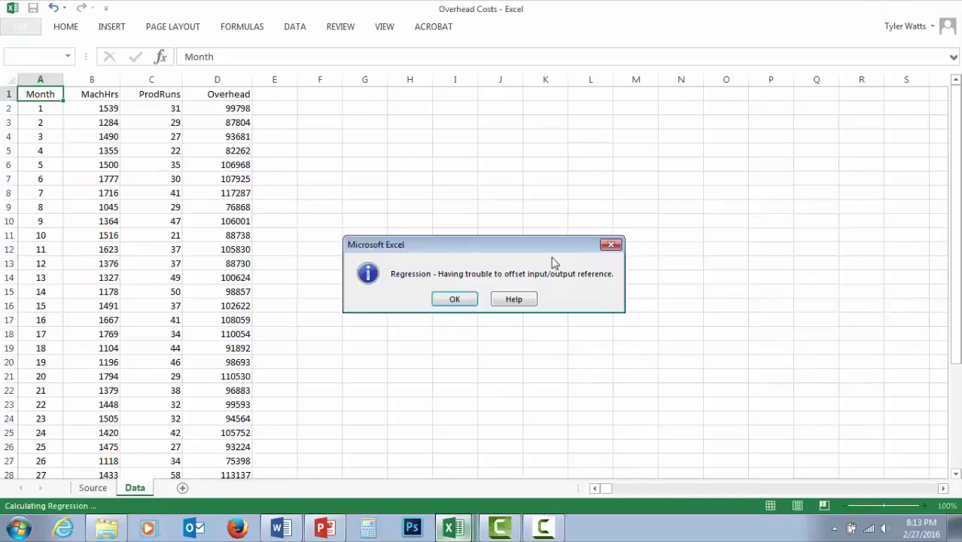
left_click(455, 299)
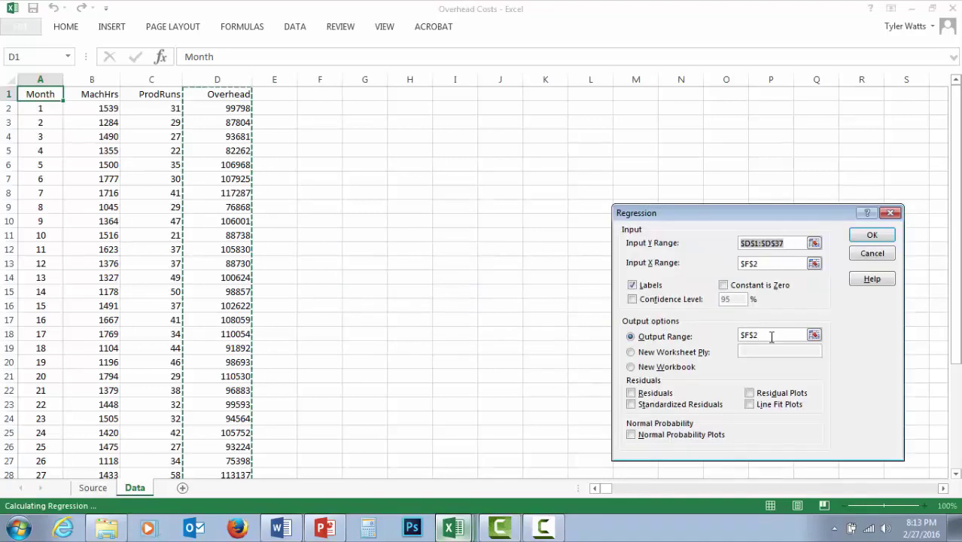
Step: Correct the Input X Range to B1:C37, covering MachHrs and ProdRuns, and run the multiple regression
left_click(767, 262)
left_click_drag(774, 264, 717, 265)
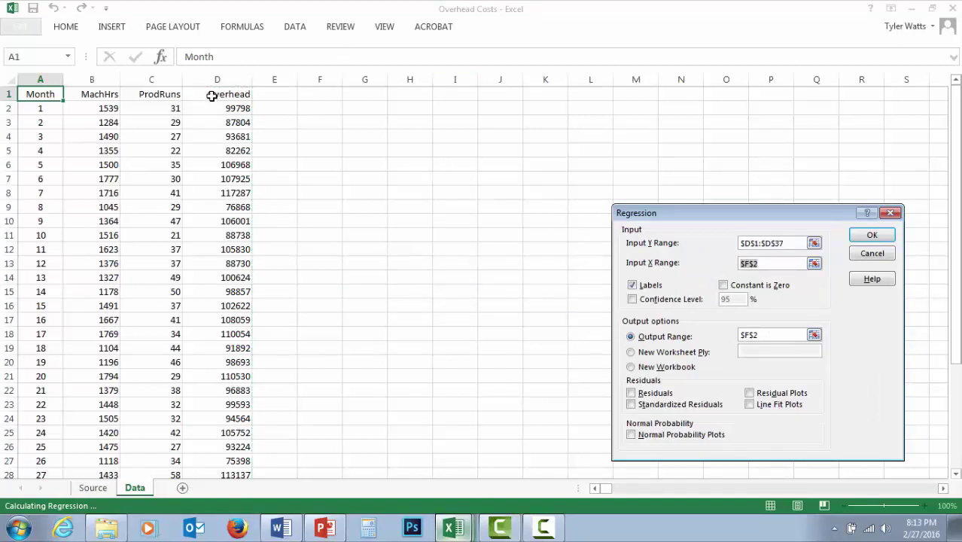
left_click_drag(98, 94, 157, 433)
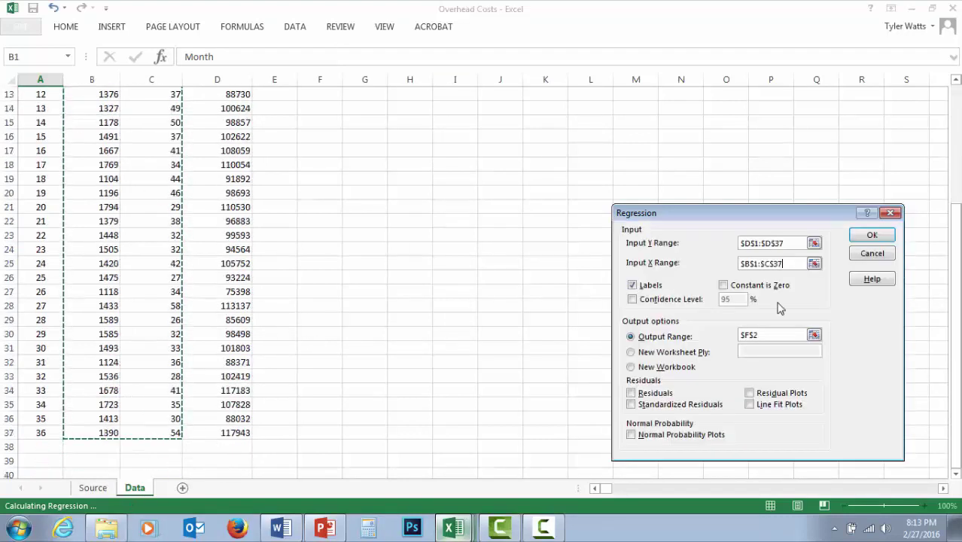
left_click_drag(953, 246, 952, 90)
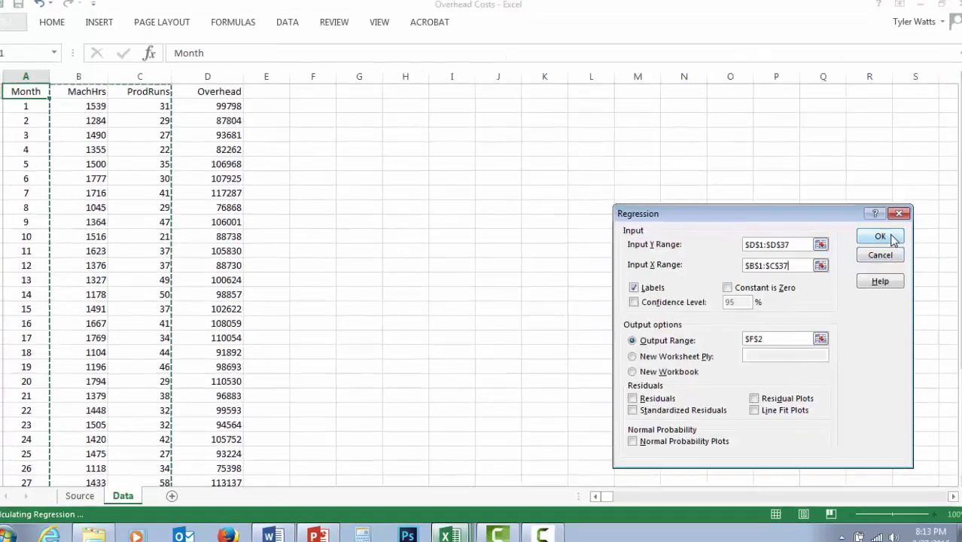
left_click(884, 237)
left_click(765, 164)
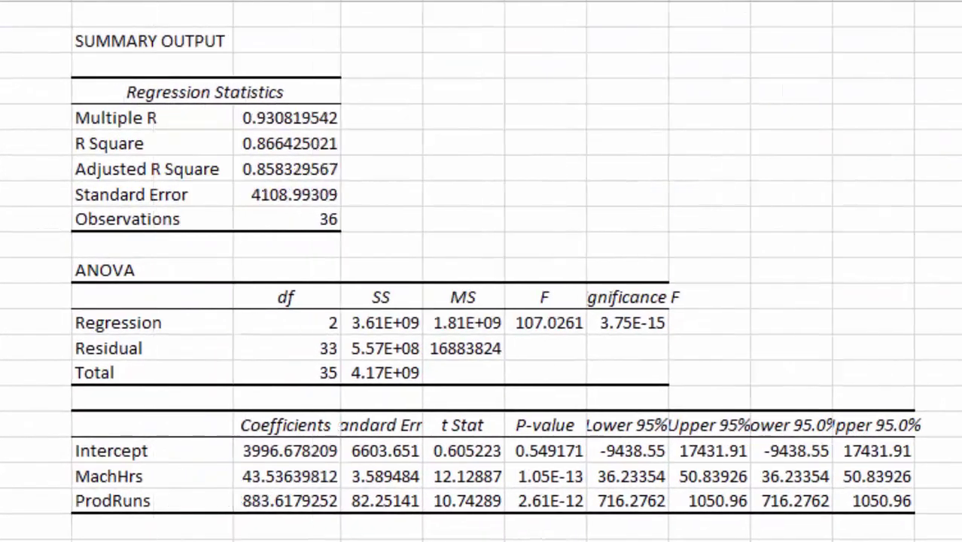
Step: Fit the widths of the summary output's remaining columns, from H onward, to their contents
double_click(423, 6)
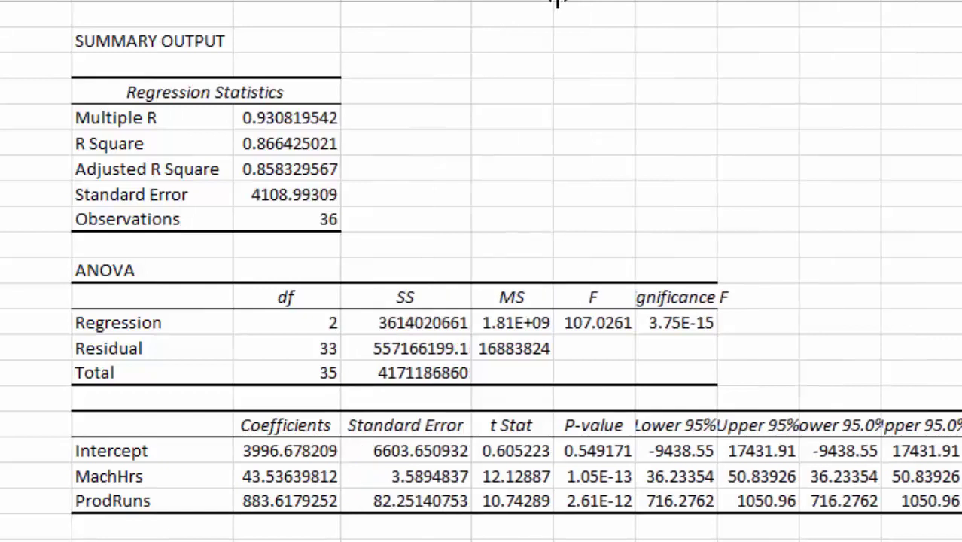
double_click(553, 2)
double_click(661, 2)
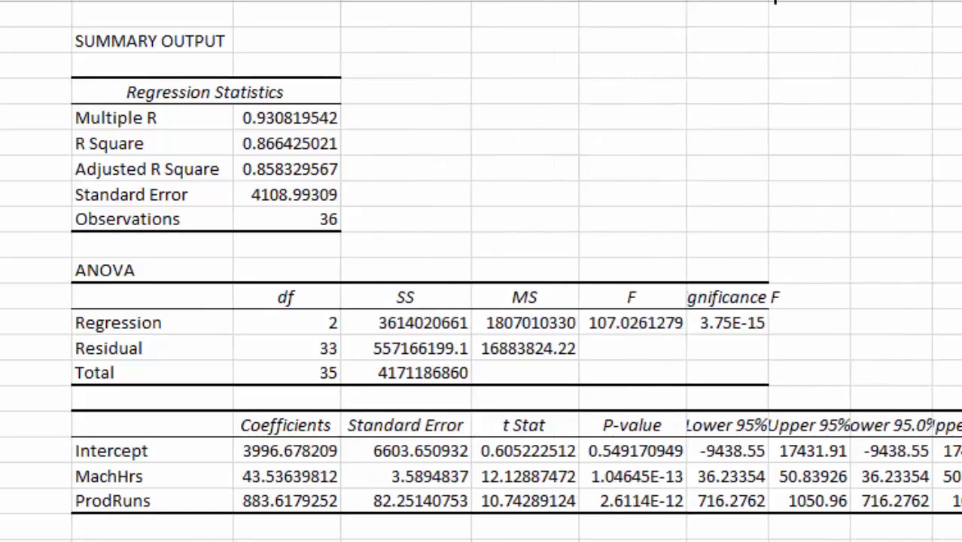
double_click(769, 2)
double_click(889, 3)
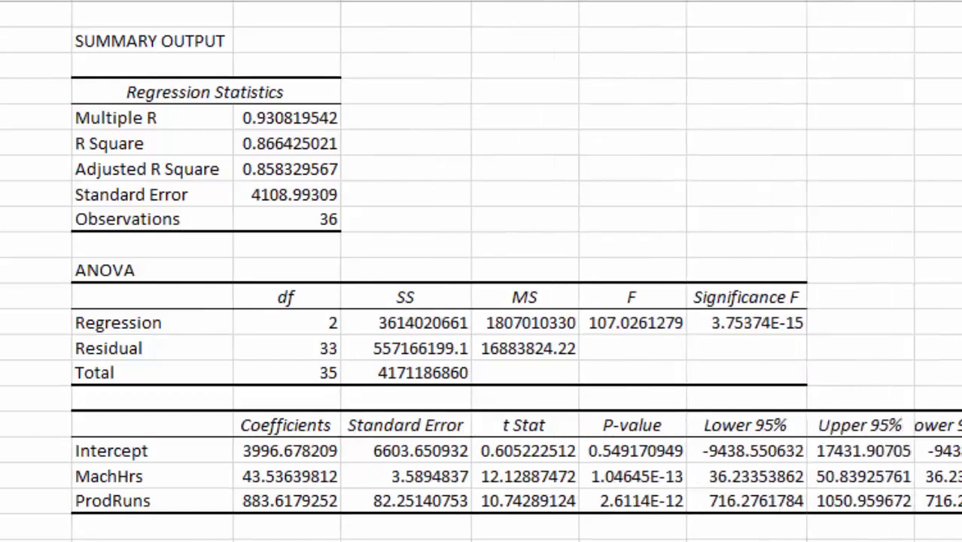
double_click(961, 2)
left_click(939, 114)
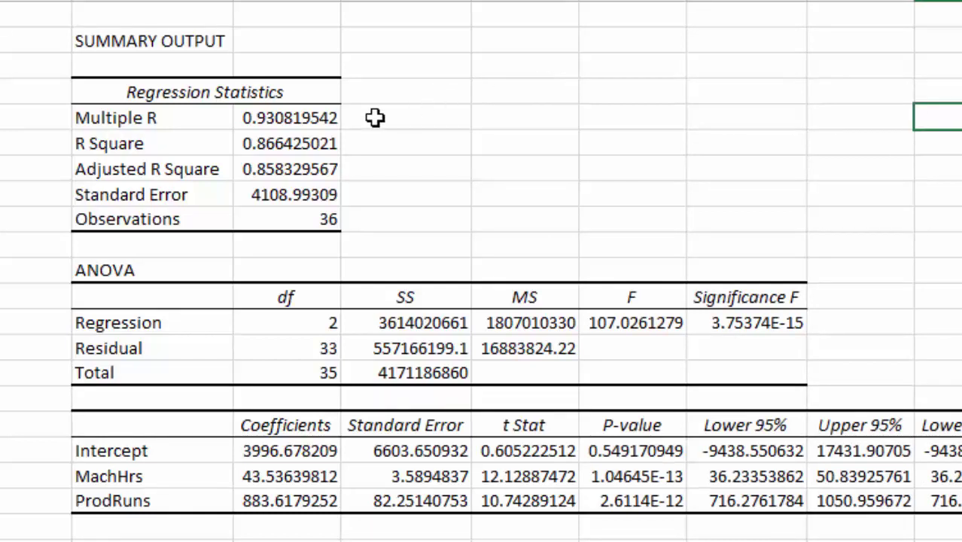
Step: Fill the R Square, Standard Error, and MachHrs and ProdRuns coefficient values in light orange
left_click(324, 144)
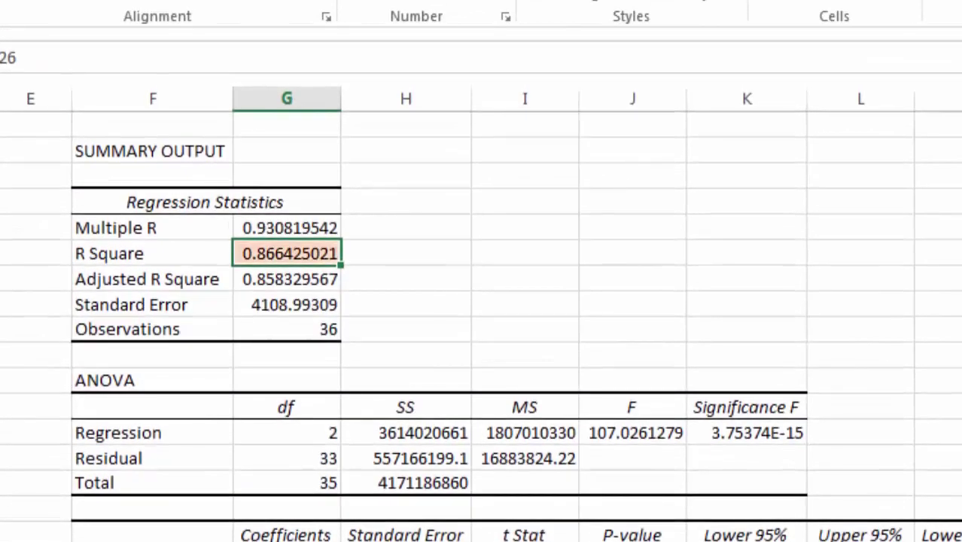
left_click(316, 227)
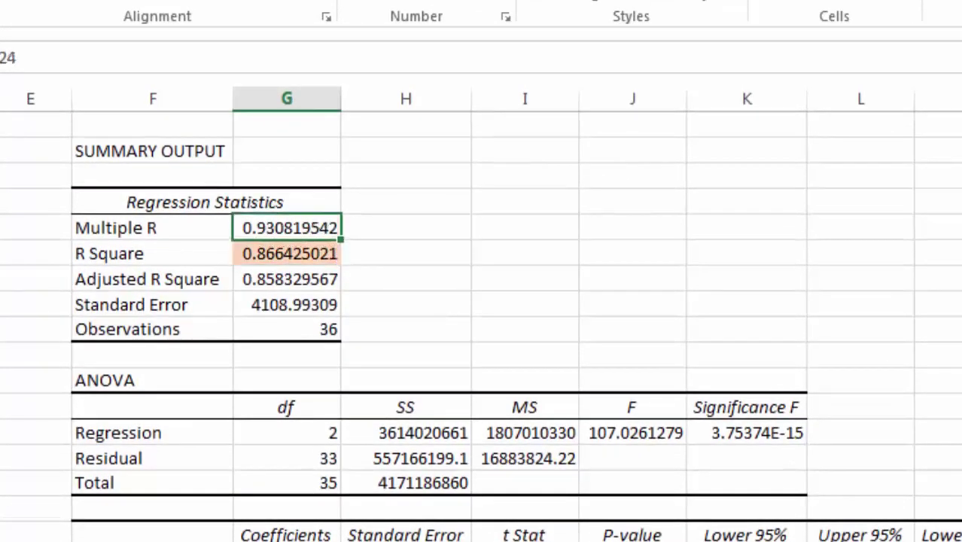
left_click(263, 306)
key("F4")
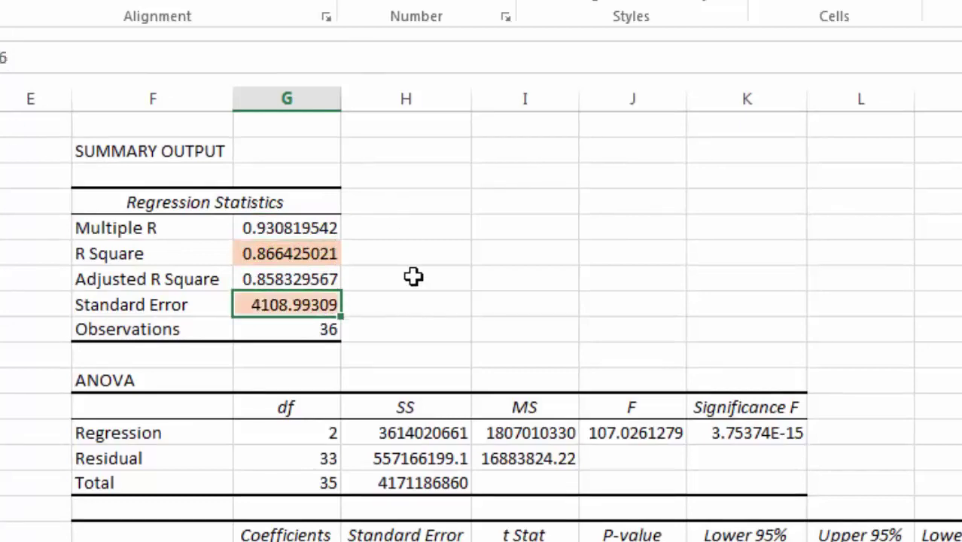
mouse_move(258, 529)
left_mouse_down()
mouse_move(263, 522)
mouse_move(263, 541)
left_mouse_up()
key("F4")
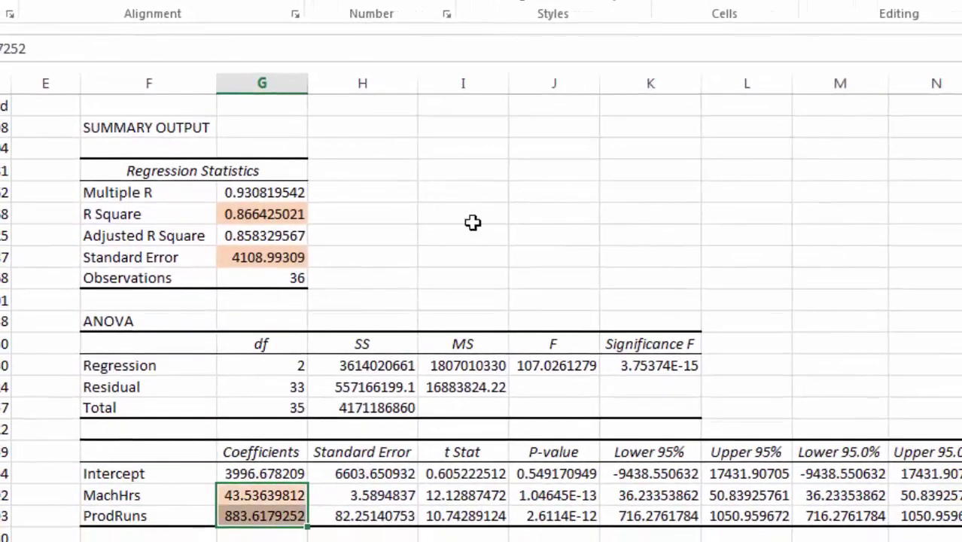
left_click(453, 208)
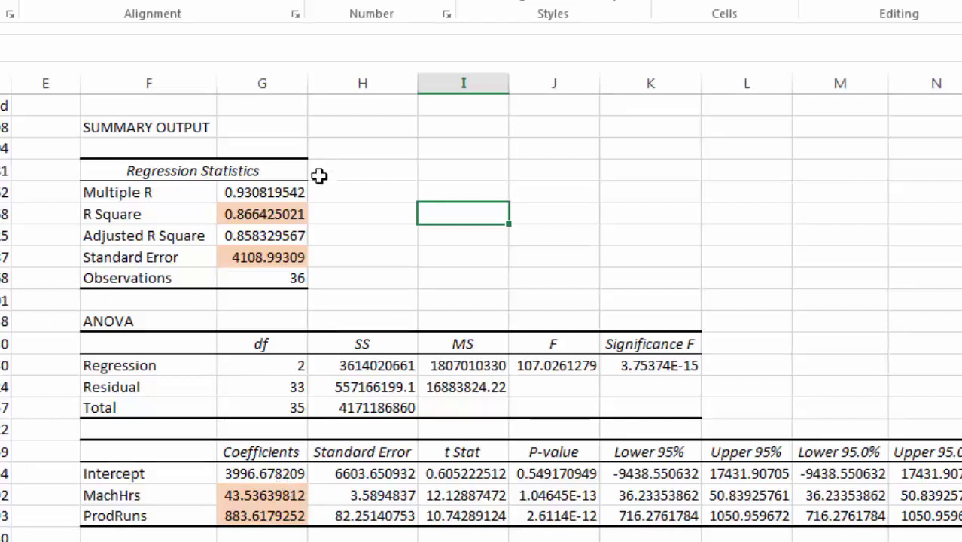
Step: Examine the multiple regression's R Square together with the MachHrs and ProdRuns coefficients
left_click(291, 214)
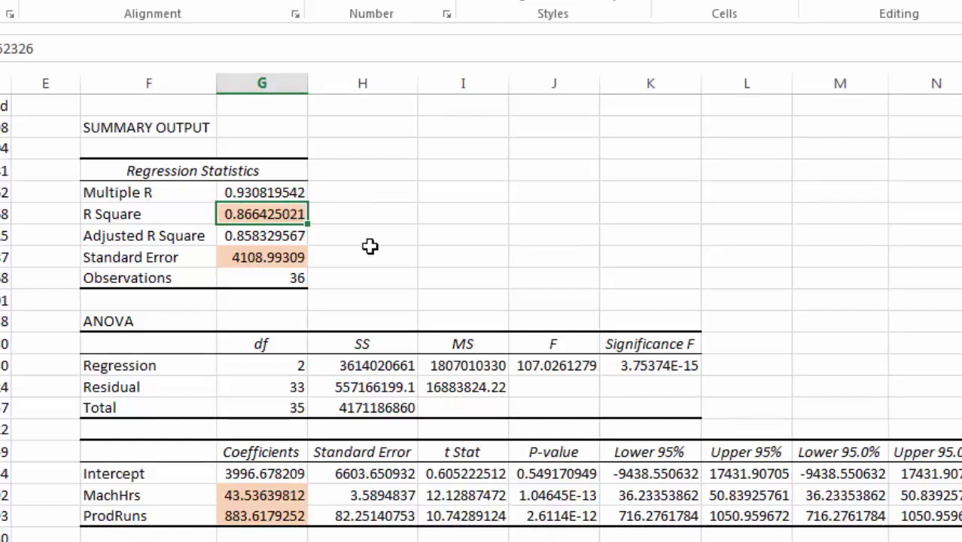
left_click_drag(190, 495, 239, 522)
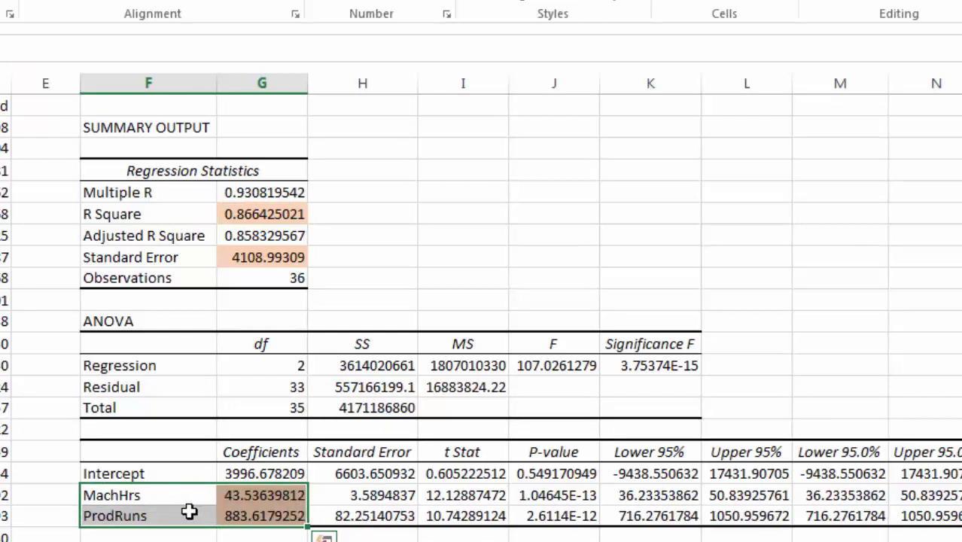
left_click(258, 214)
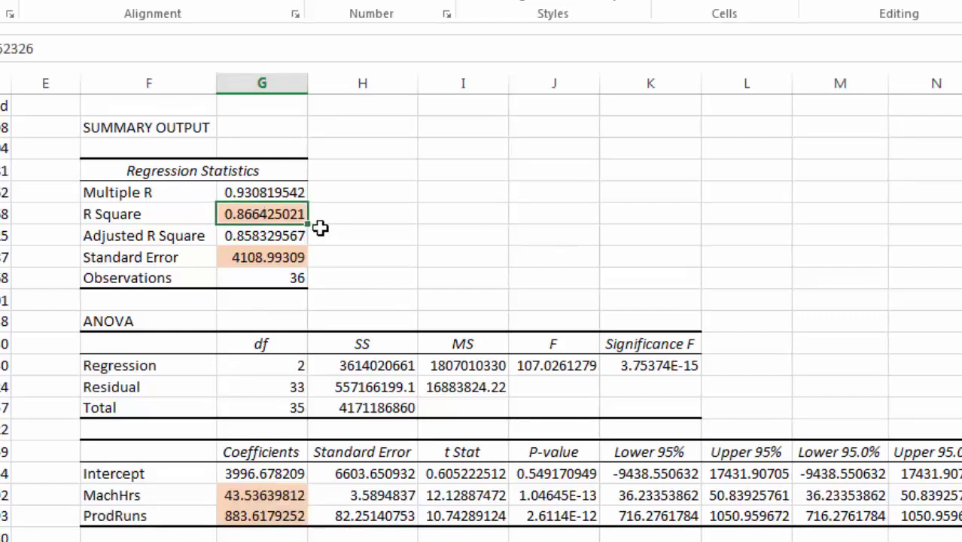
Step: Format the Overhead column and the summary output's Standard Error value as currency with no decimal places
left_click_drag(3, 106, 3, 322)
left_click(357, 232)
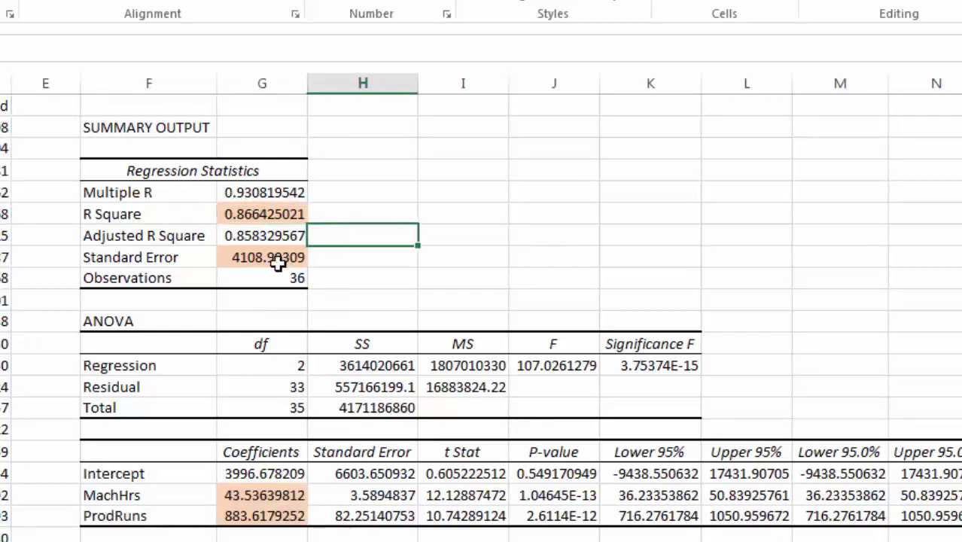
left_click(273, 258)
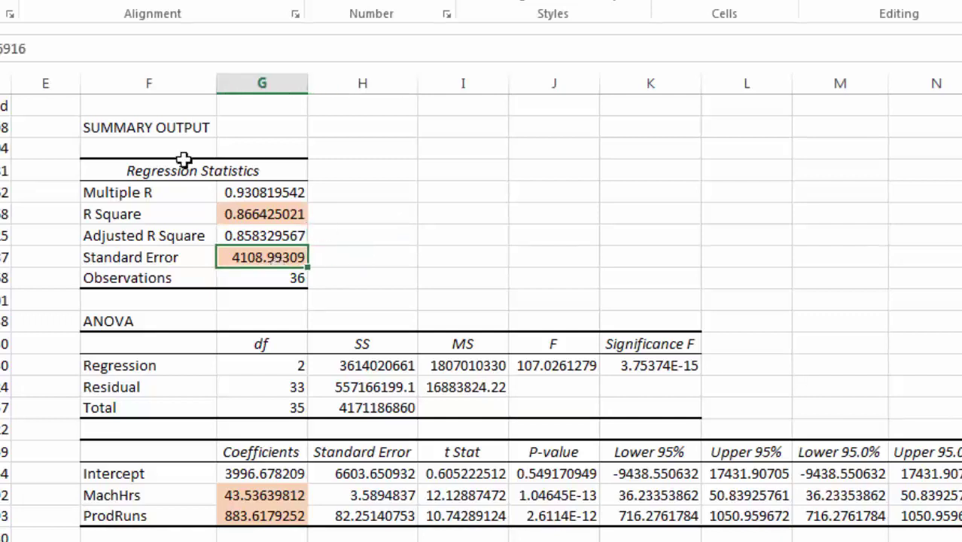
left_click(9, 84)
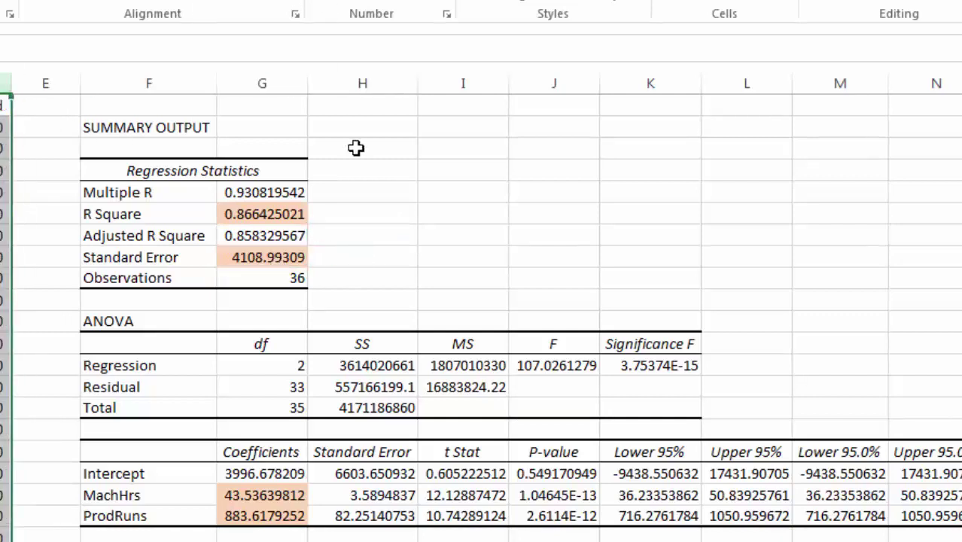
left_click(261, 252)
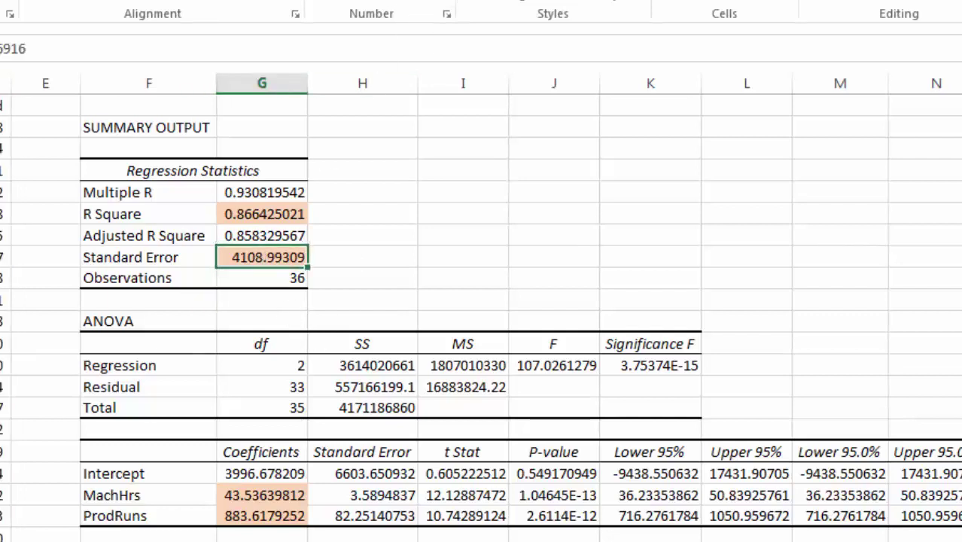
left_click(469, 4)
left_click(430, 142)
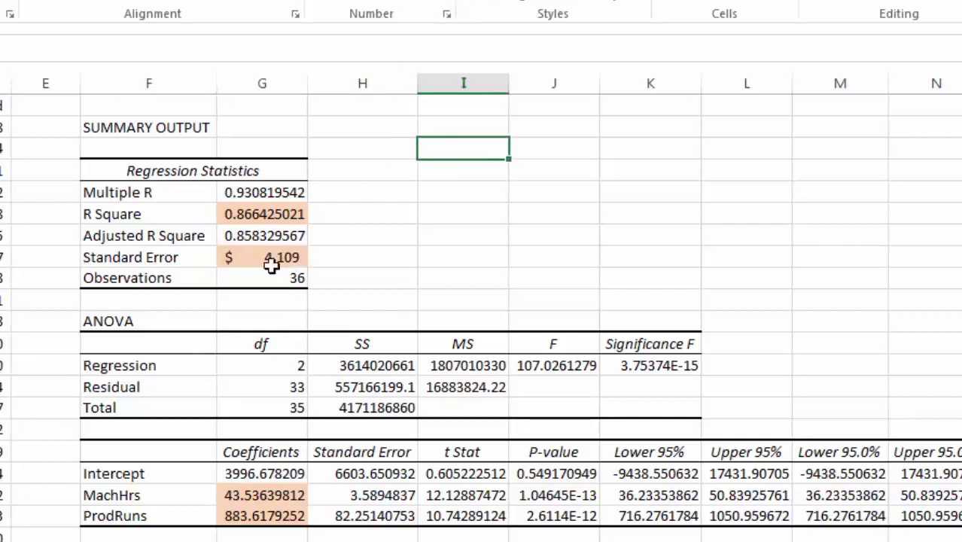
Step: Compare the Standard Error with individual Overhead values, and examine the MachHrs and ProdRuns coefficients and t Stats
left_click(271, 250)
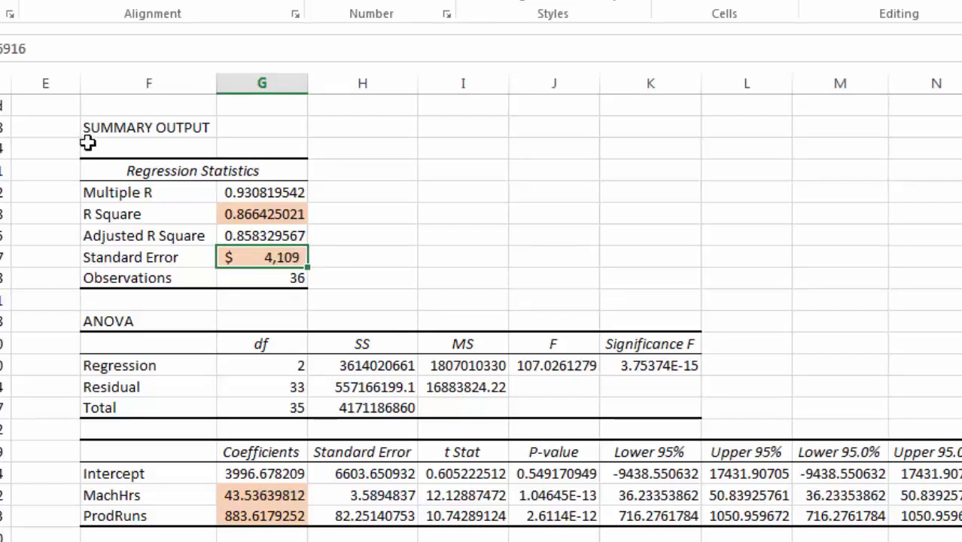
left_click(3, 127)
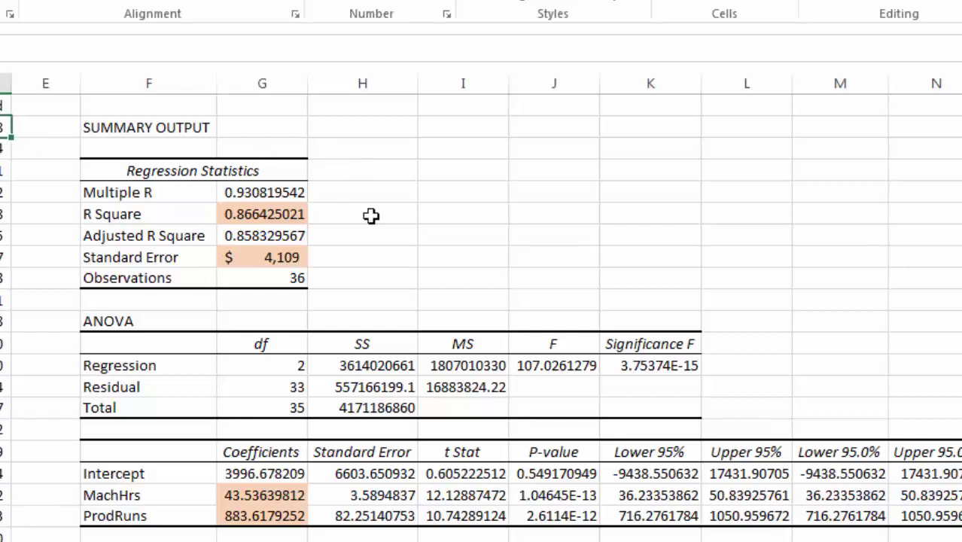
left_click(3, 193)
left_click_drag(2, 236, 2, 214)
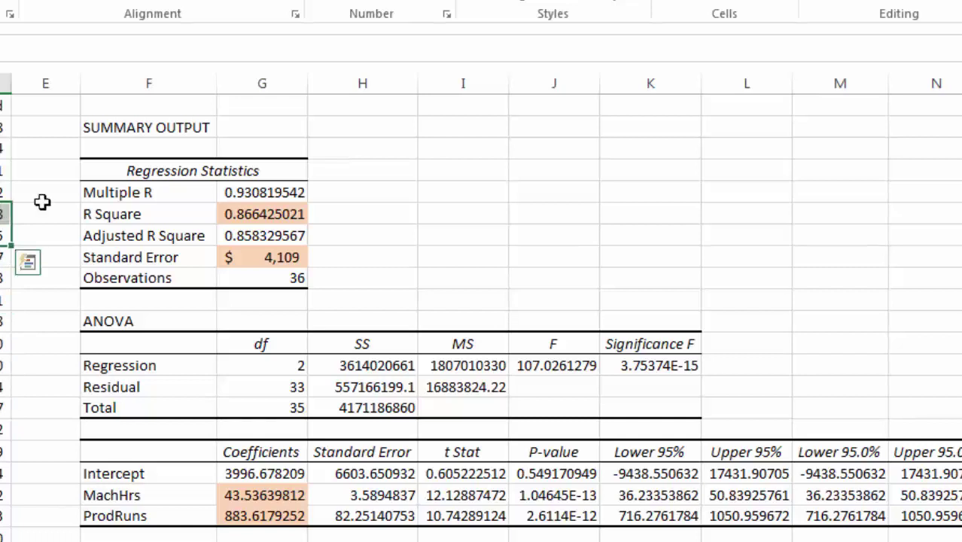
left_click(240, 257)
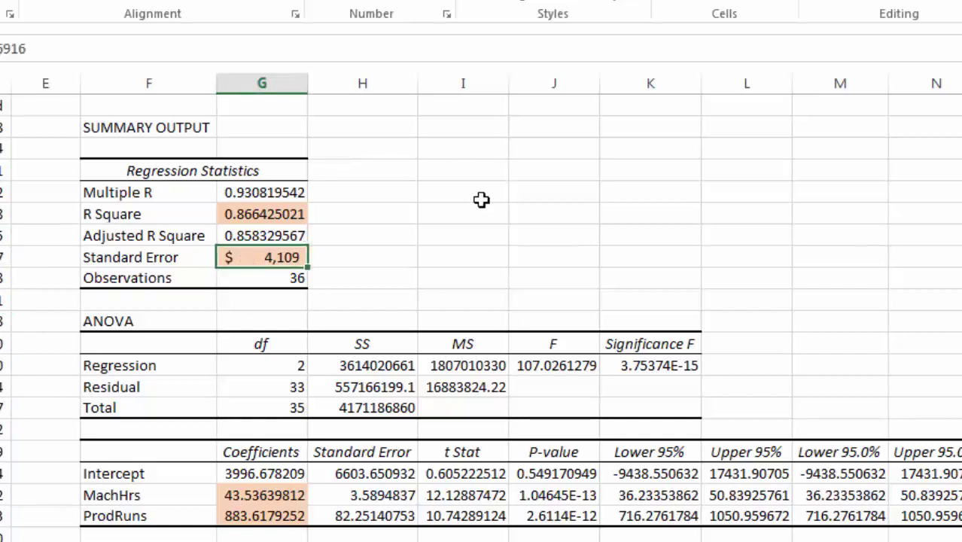
left_click(354, 261)
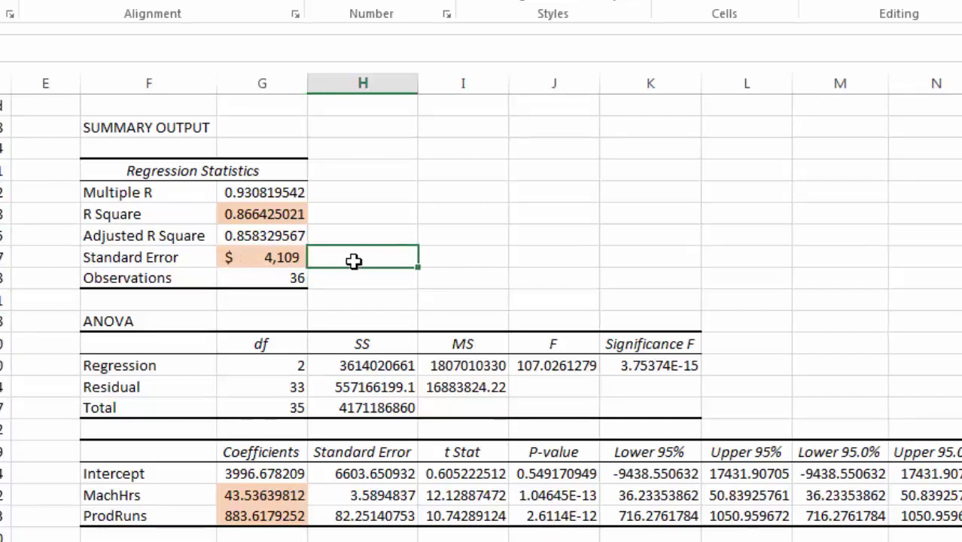
left_click(288, 499)
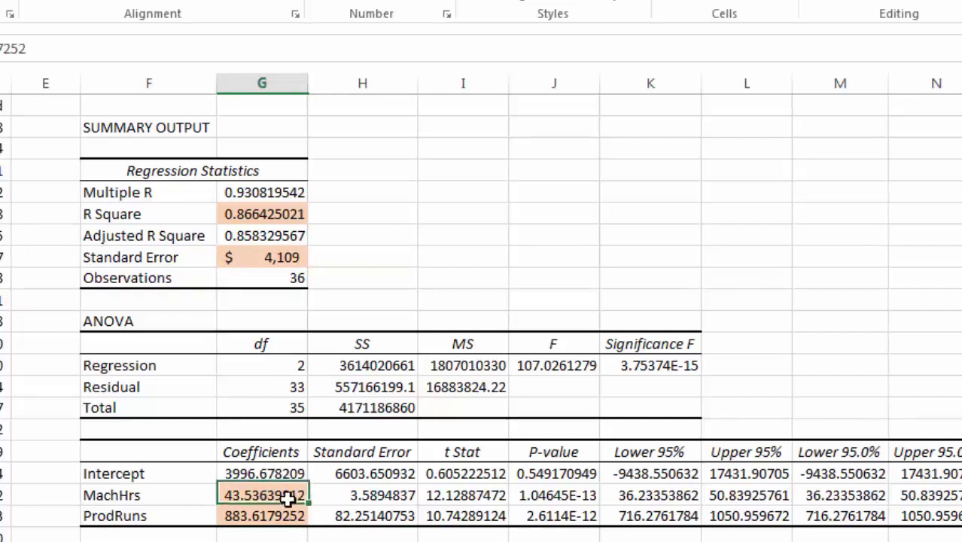
left_click_drag(576, 494, 490, 512)
left_click(363, 539)
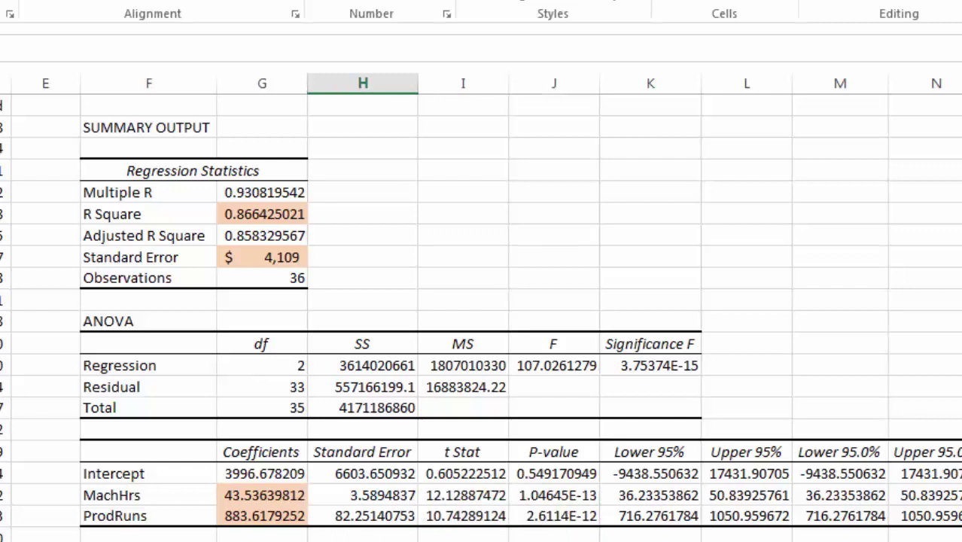
left_click_drag(467, 495, 476, 533)
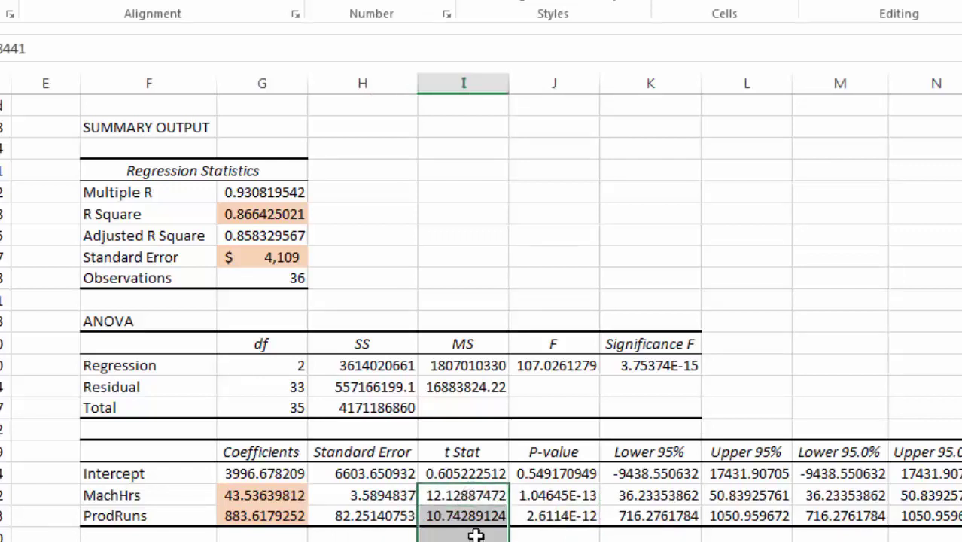
Step: Display the MachHrs and ProdRuns P-values in scientific notation with five decimal places
left_click_drag(546, 495, 545, 517)
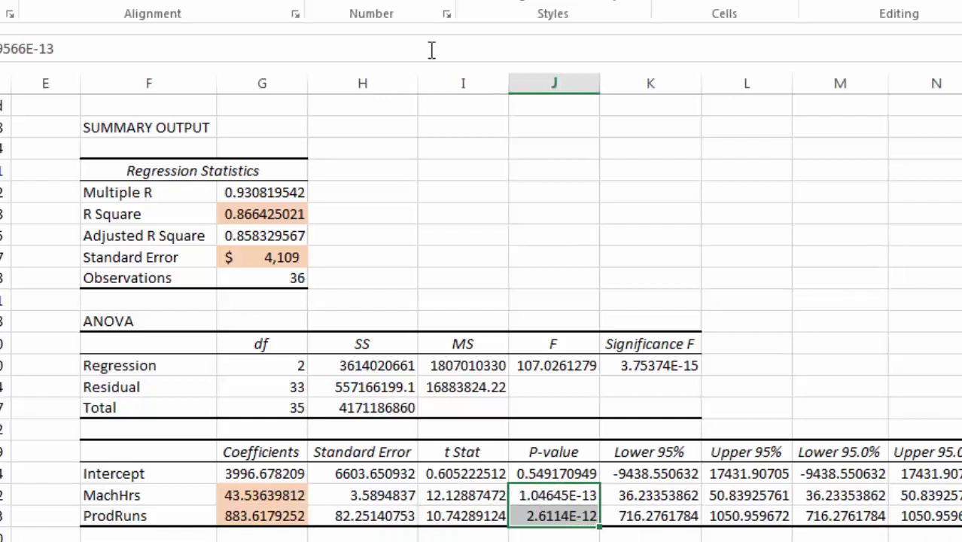
left_click(426, 1)
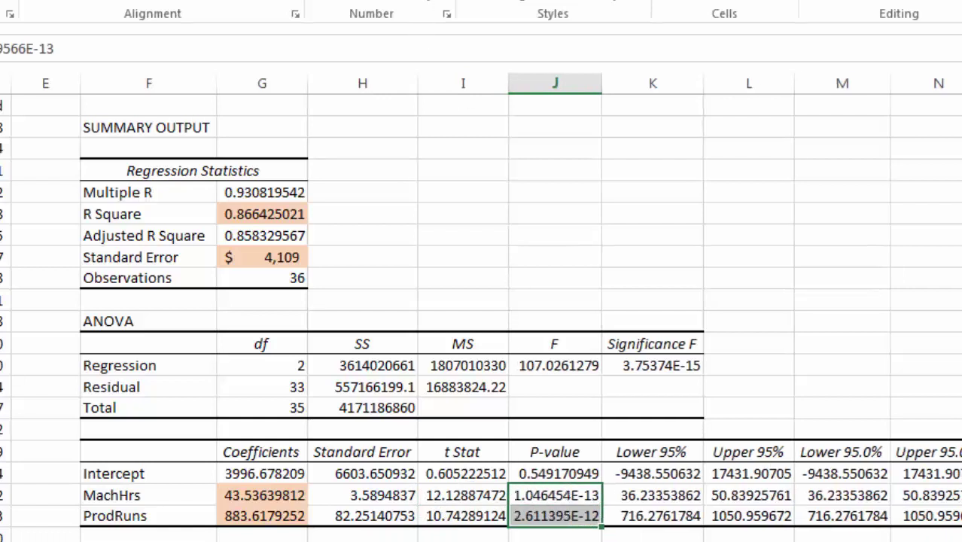
left_click(426, 1)
left_click(444, 2)
left_click(445, 2)
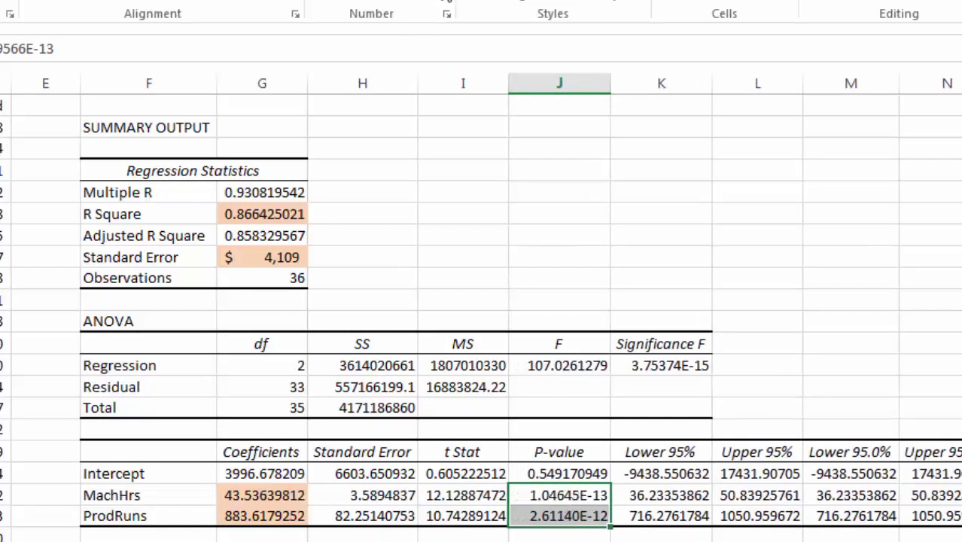
left_click(546, 191)
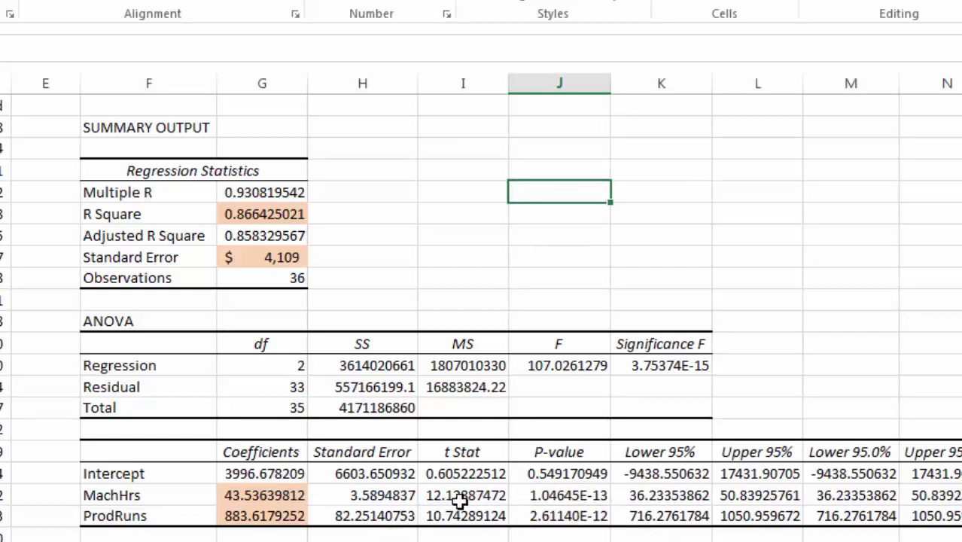
Step: Examine the t Stats and coefficients of MachHrs and ProdRuns to interpret each variable's effect on overhead
left_click_drag(459, 500, 457, 516)
left_click(384, 540)
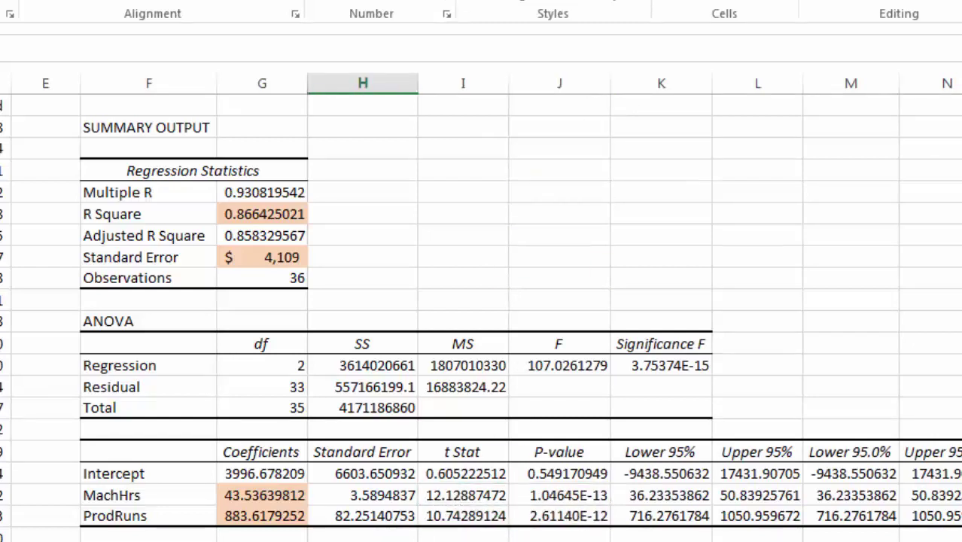
left_click_drag(293, 494, 293, 513)
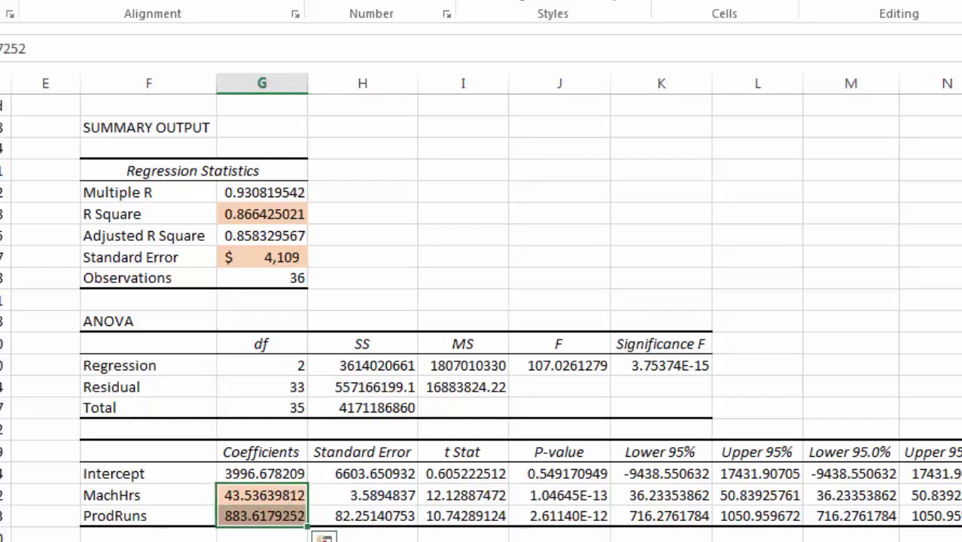
left_click(275, 495)
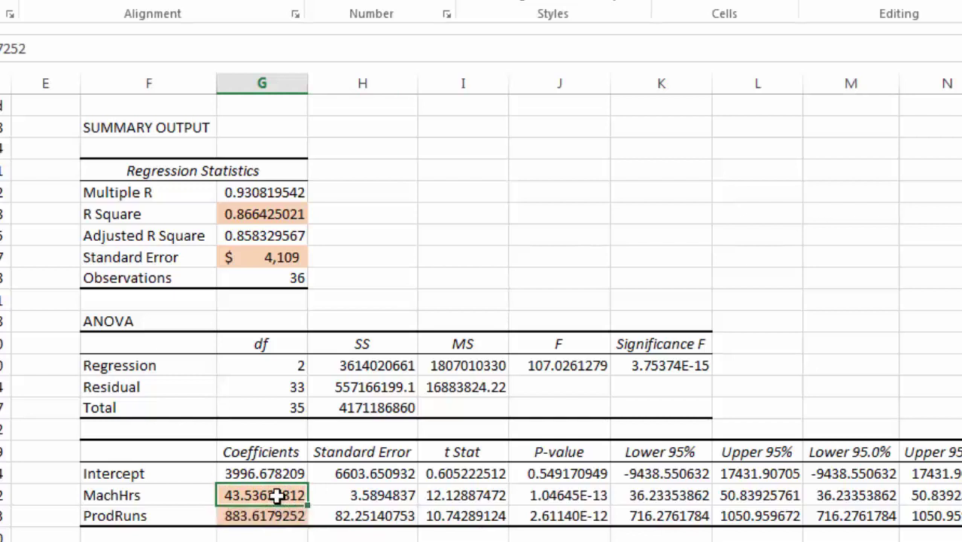
key("F4")
left_click(222, 516)
key("F4")
left_click(241, 495)
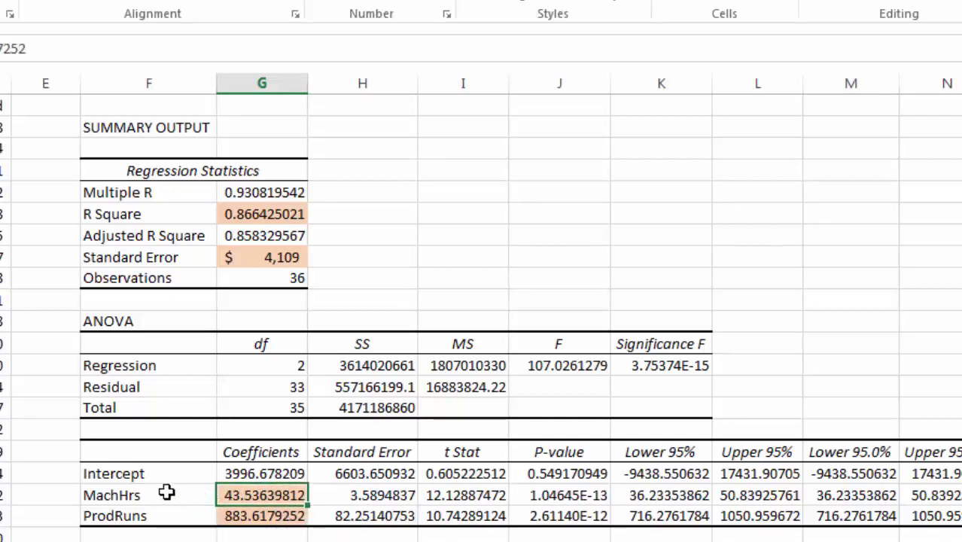
left_click(247, 516)
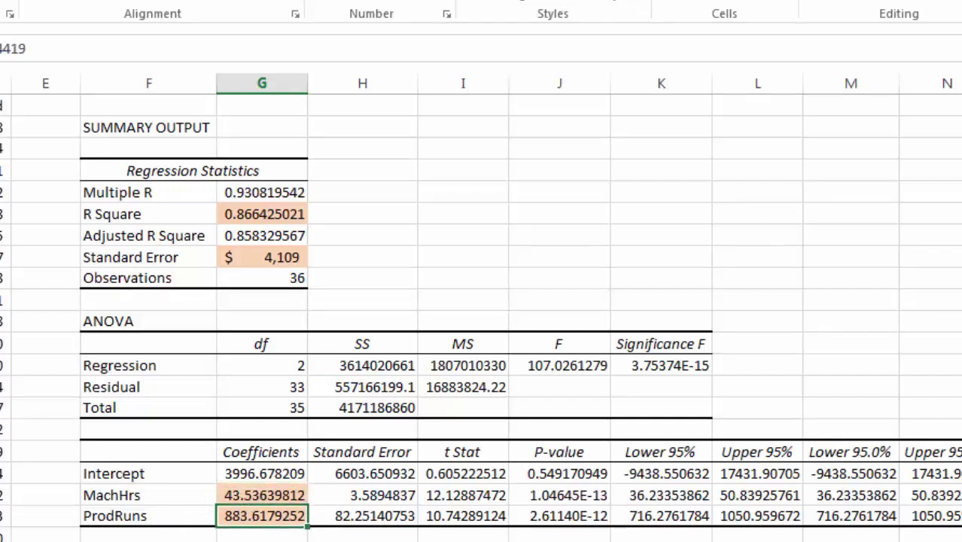
left_click(171, 499)
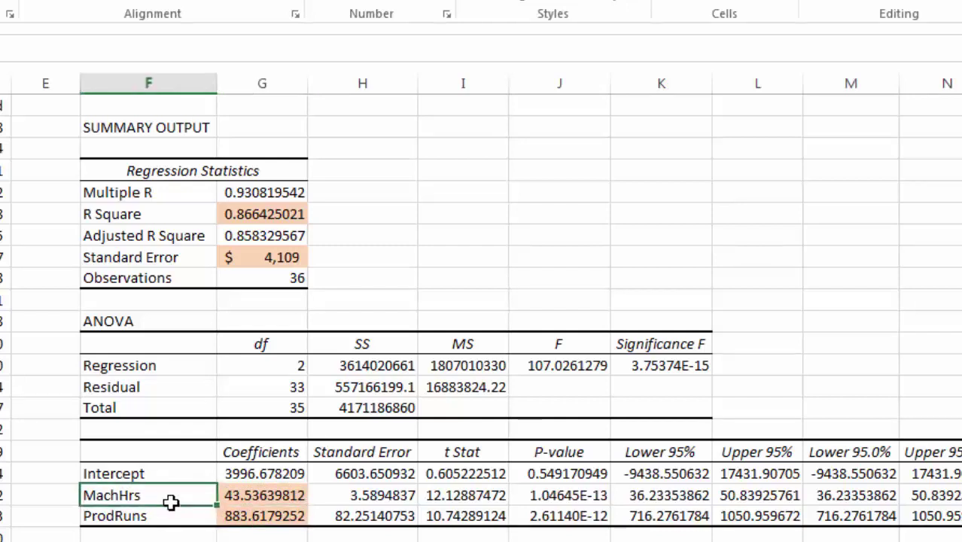
left_click(246, 516)
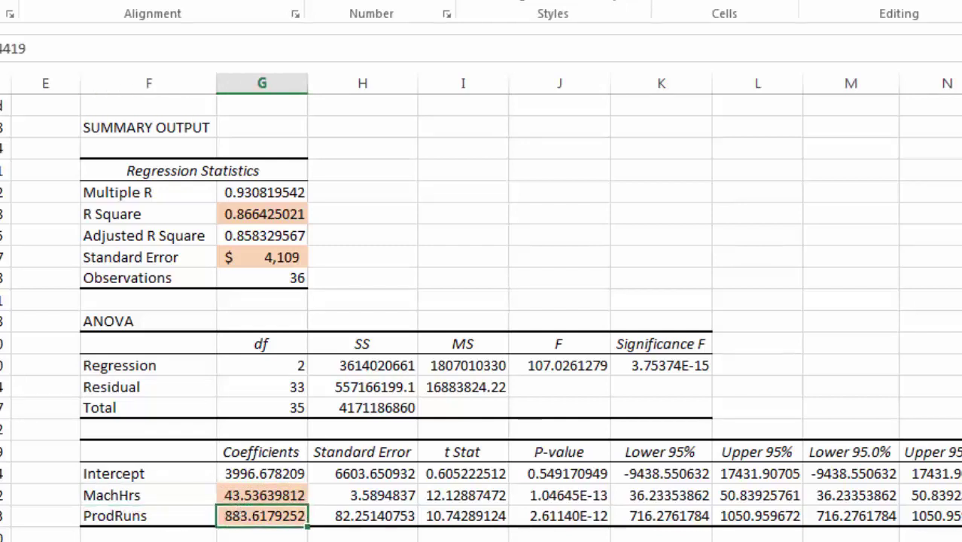
Step: Format the Intercept, MachHrs and ProdRuns coefficients as currency with two decimal places
mouse_move(271, 518)
left_mouse_down()
mouse_move(275, 493)
mouse_move(271, 516)
left_mouse_up()
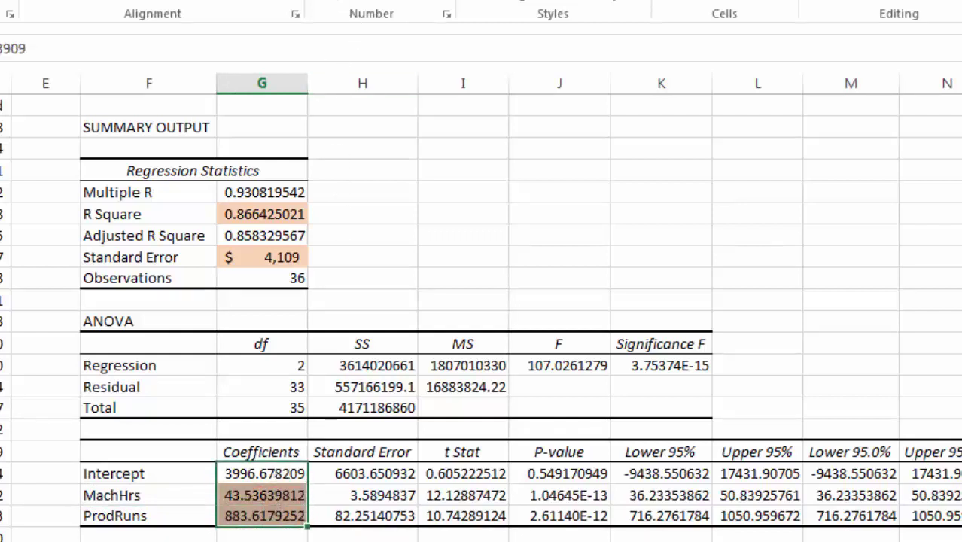
left_click(333, 2)
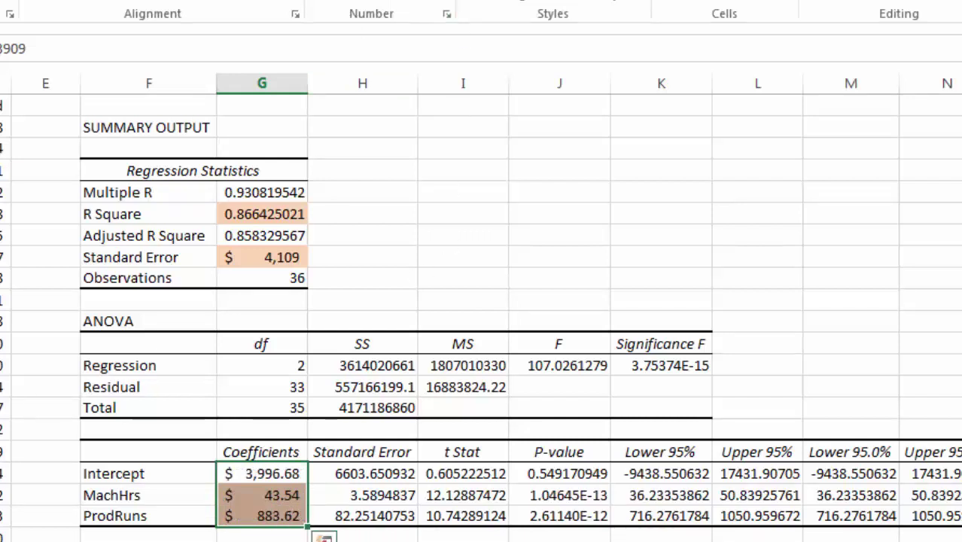
left_click(262, 537)
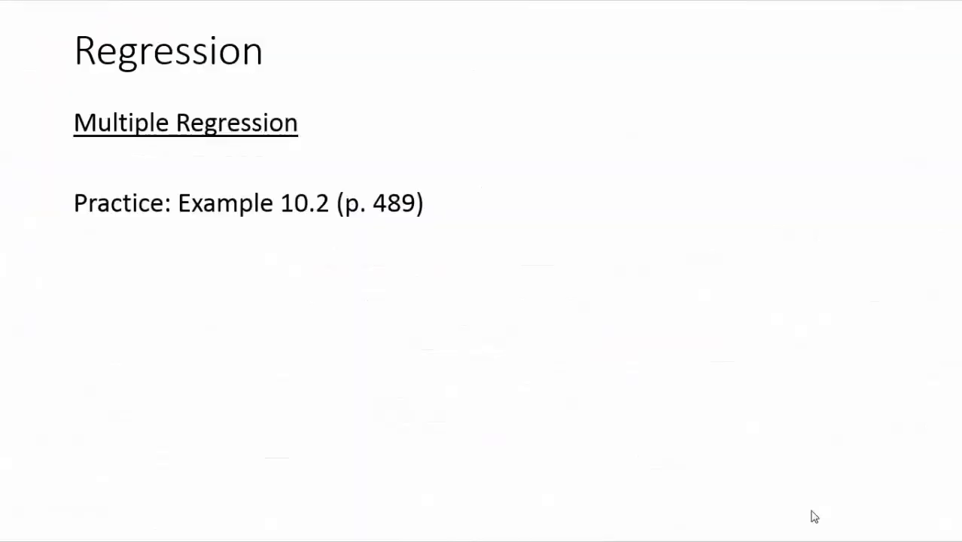
key("Right")
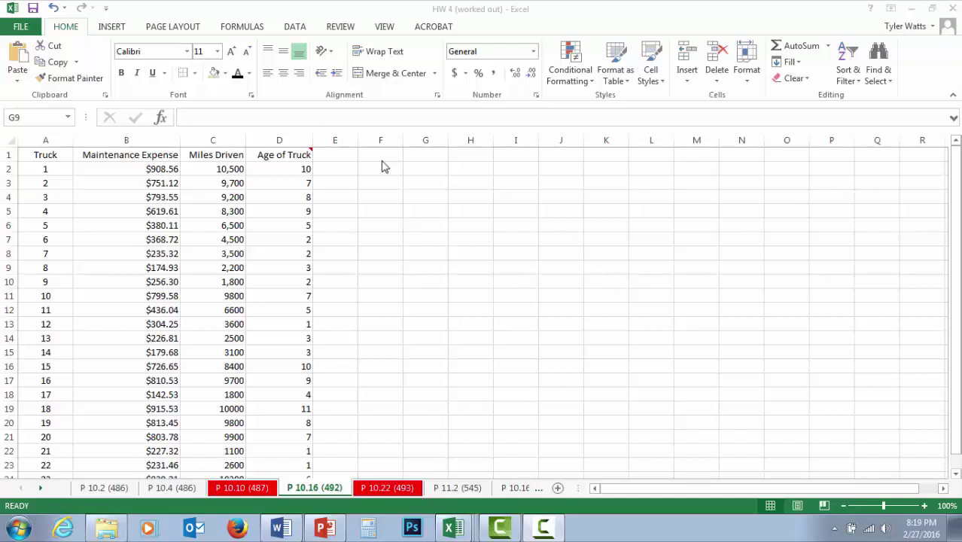
Step: Set up a regression on sheet P 10.16 (492) with Maintenance Expense B1:B24 as Input Y Range and Miles Driven and Age of Truck C1:D24 as Input X Range
left_click_drag(52, 168, 46, 151)
left_click(380, 296)
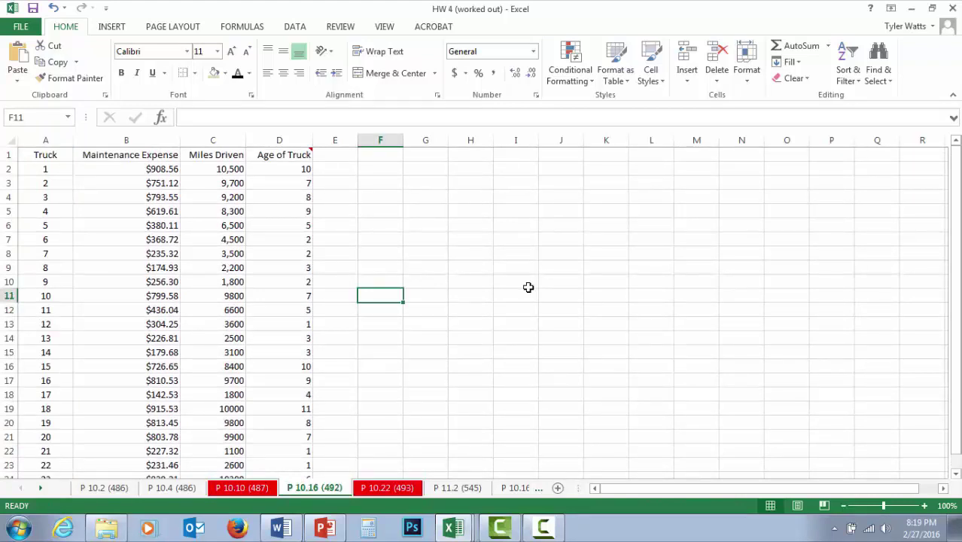
left_click(294, 26)
left_click(896, 46)
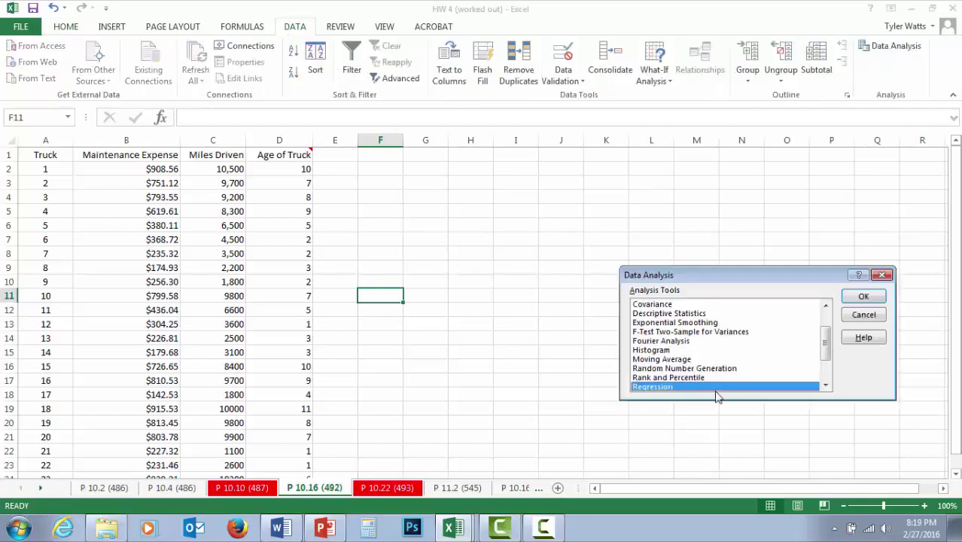
left_click(863, 296)
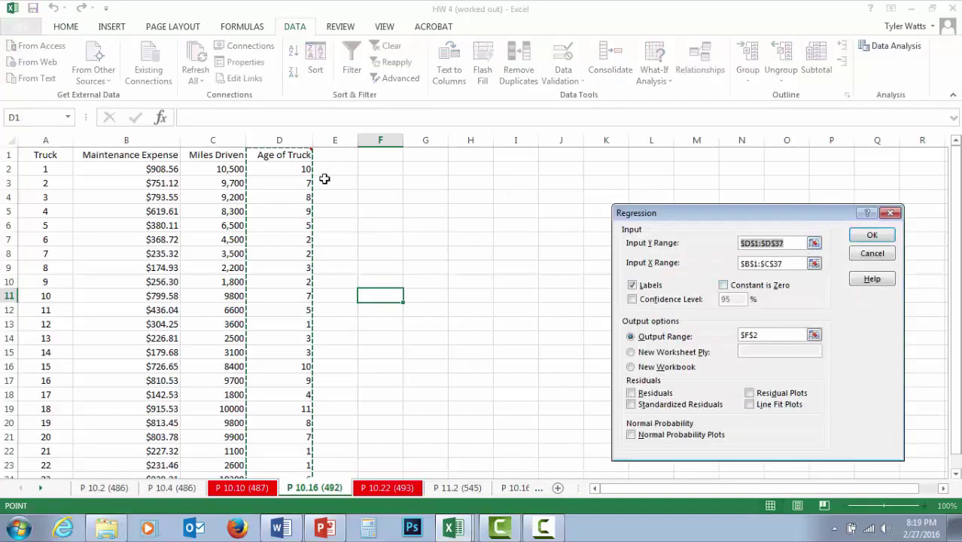
left_click(153, 156)
left_click_drag(154, 156, 157, 436)
left_click_drag(788, 263, 732, 272)
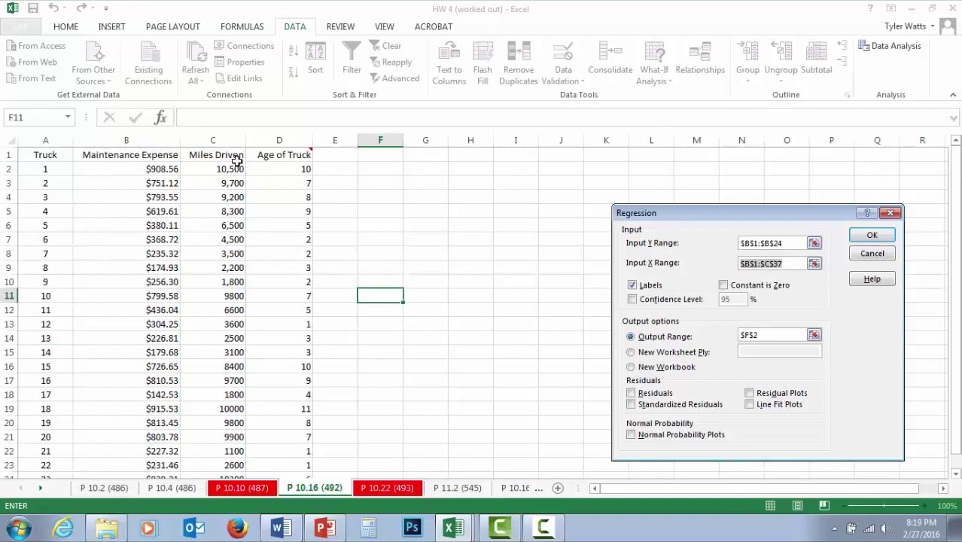
left_click_drag(220, 156, 280, 393)
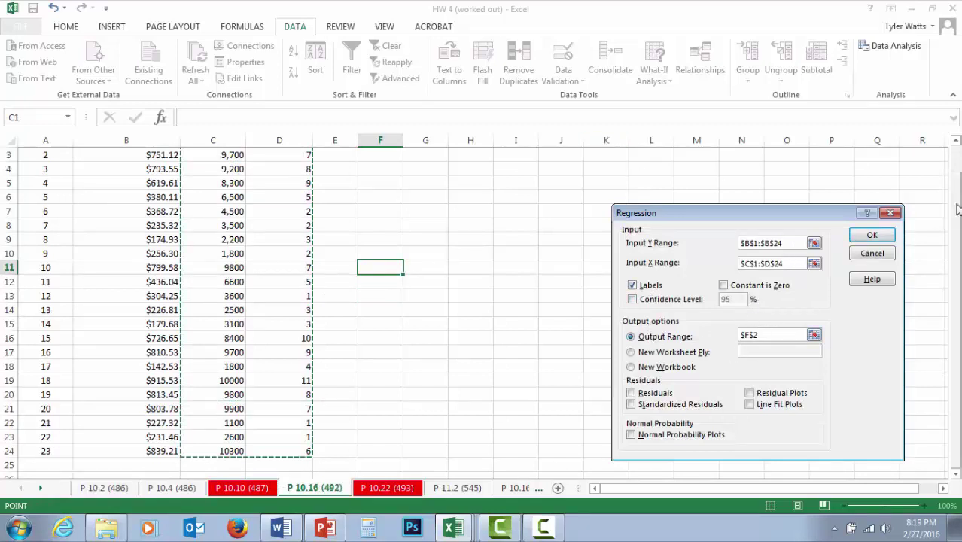
Step: Set the output range to F2, include residuals and residual plots, and run the maintenance expense regression
scroll(382, 169, "up", 1)
left_click(382, 169)
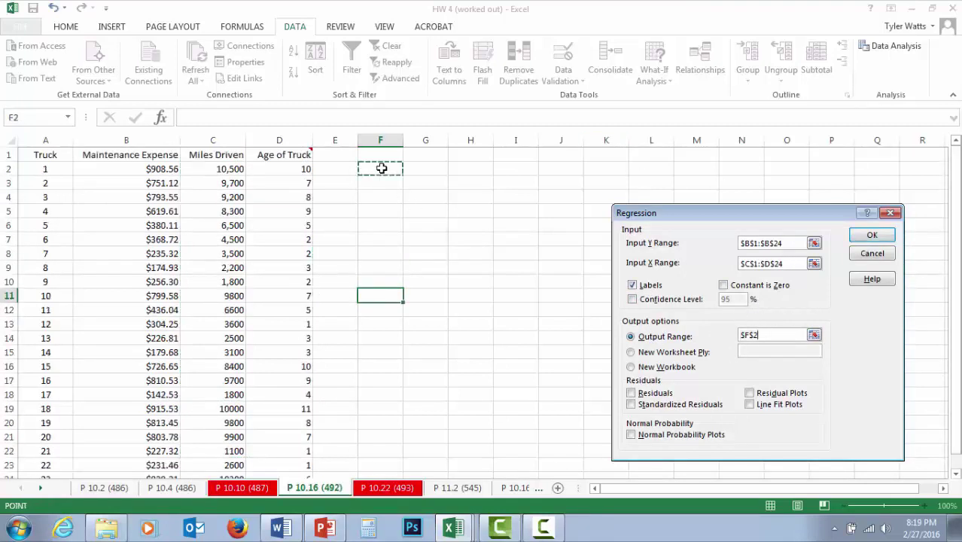
left_click(751, 394)
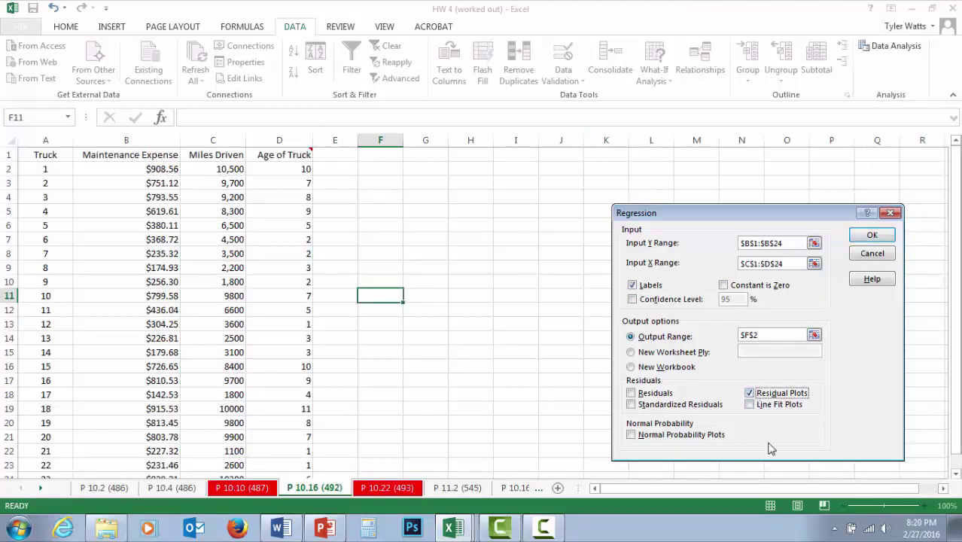
left_click(631, 393)
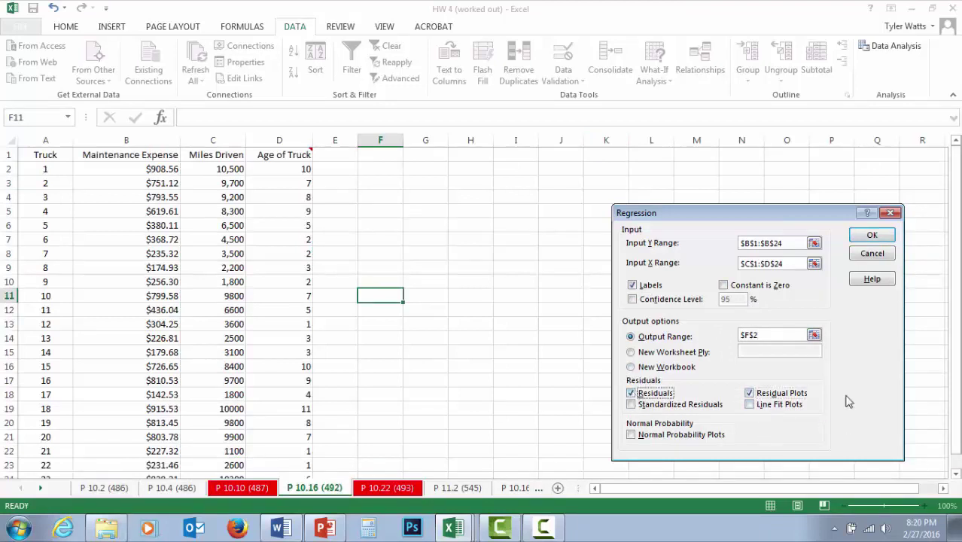
left_click(873, 237)
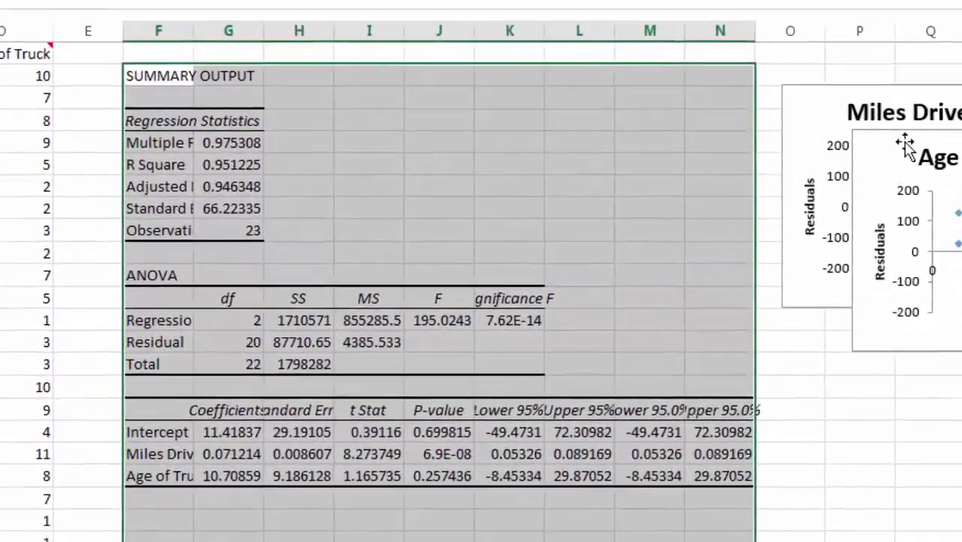
Step: Move the Age of Truck residual plot down off the Miles Driven plot and fit the first output columns' widths to their contents
left_click_drag(854, 162, 832, 358)
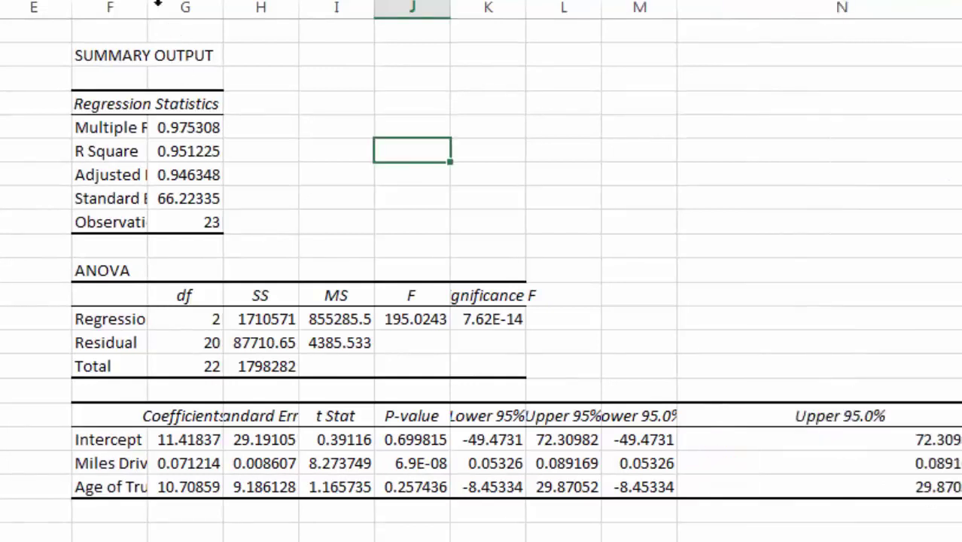
double_click(148, 4)
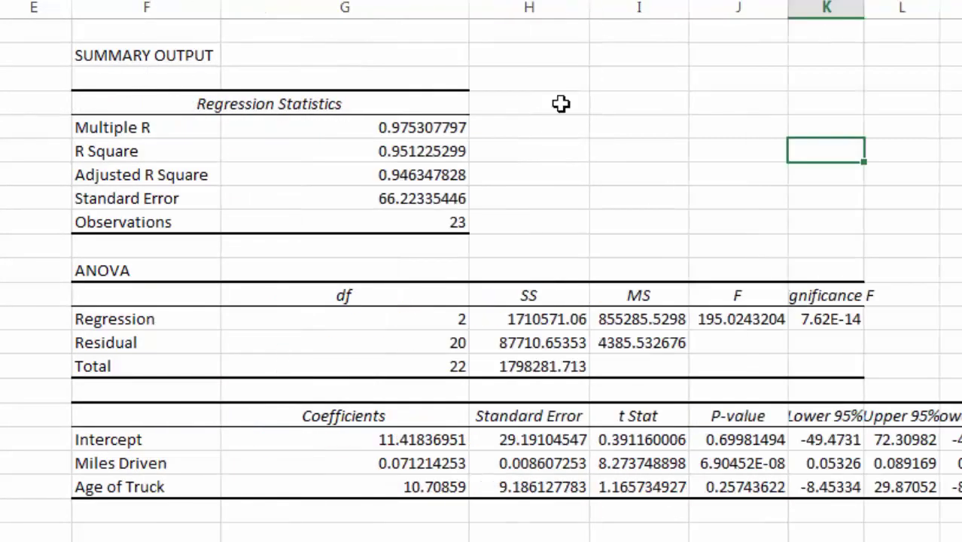
left_click(559, 103)
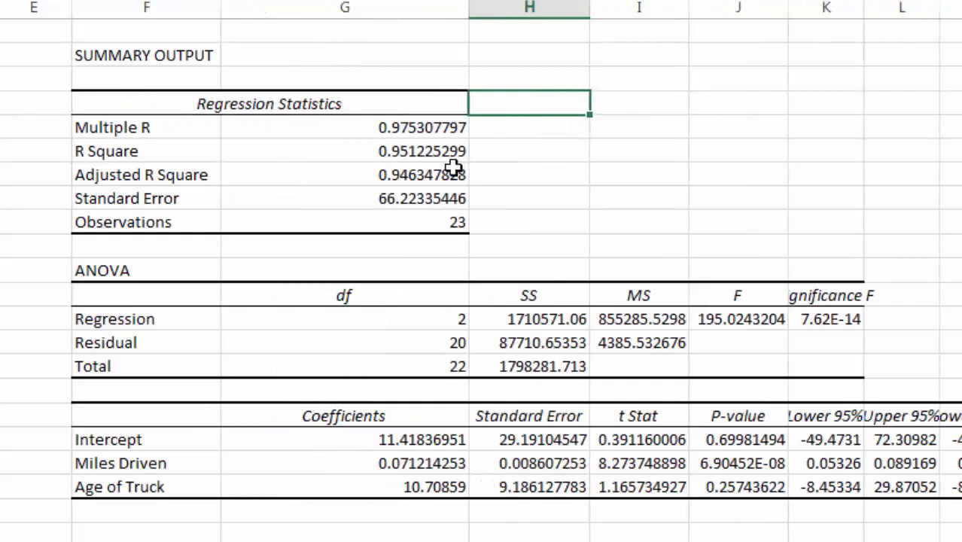
Step: Highlight the R Square and Standard Error values in the regression statistics with yellow fill
left_click(451, 132)
left_click(437, 150)
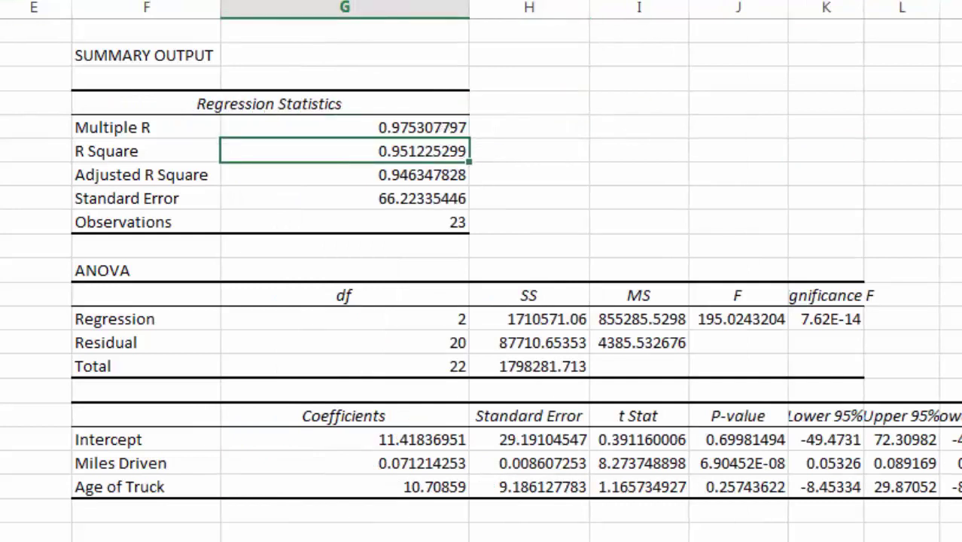
left_click(11, 106)
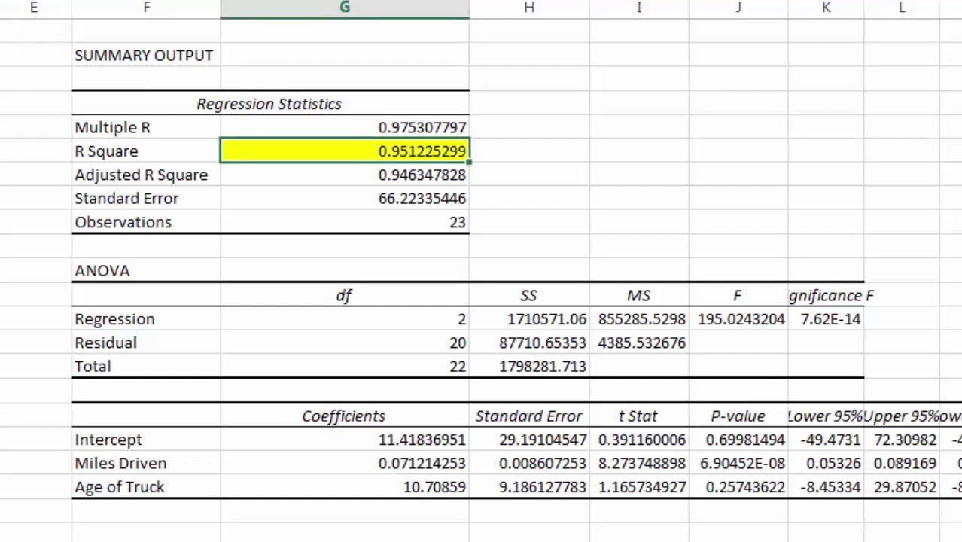
left_click(492, 145)
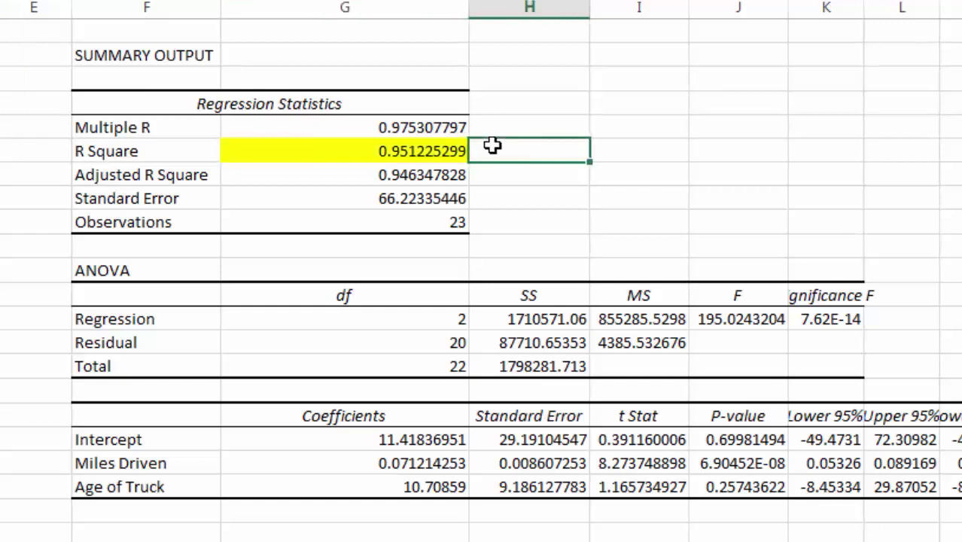
left_click(360, 212)
left_click(361, 193)
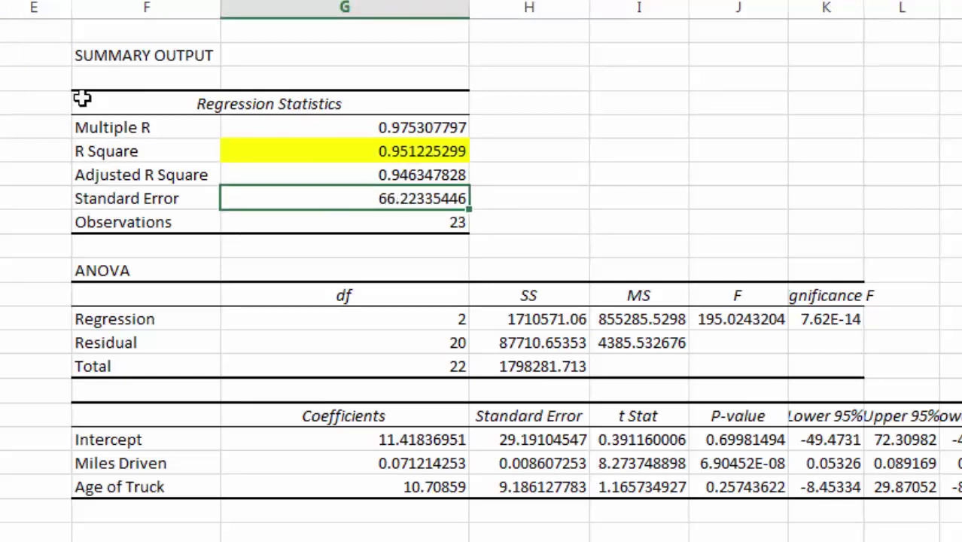
left_click(11, 106)
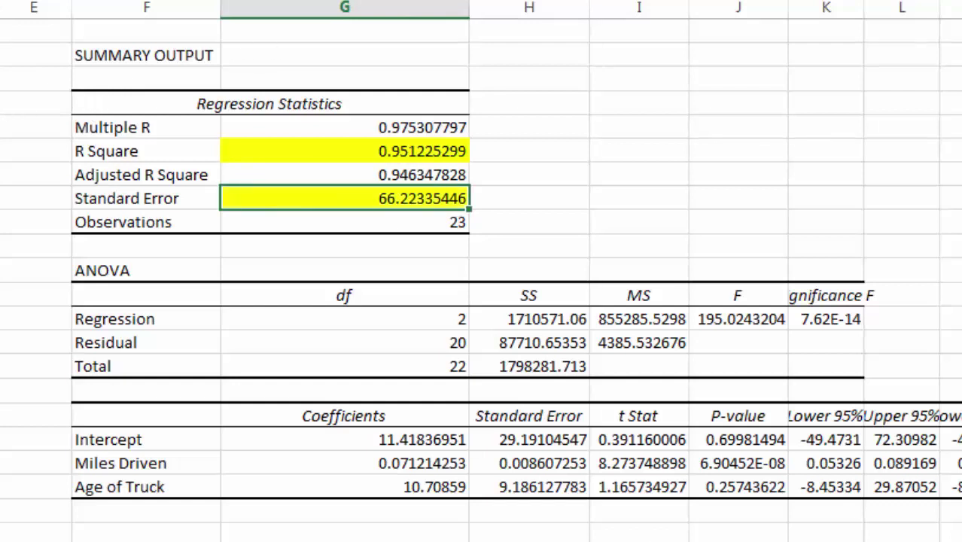
left_click(4, 113)
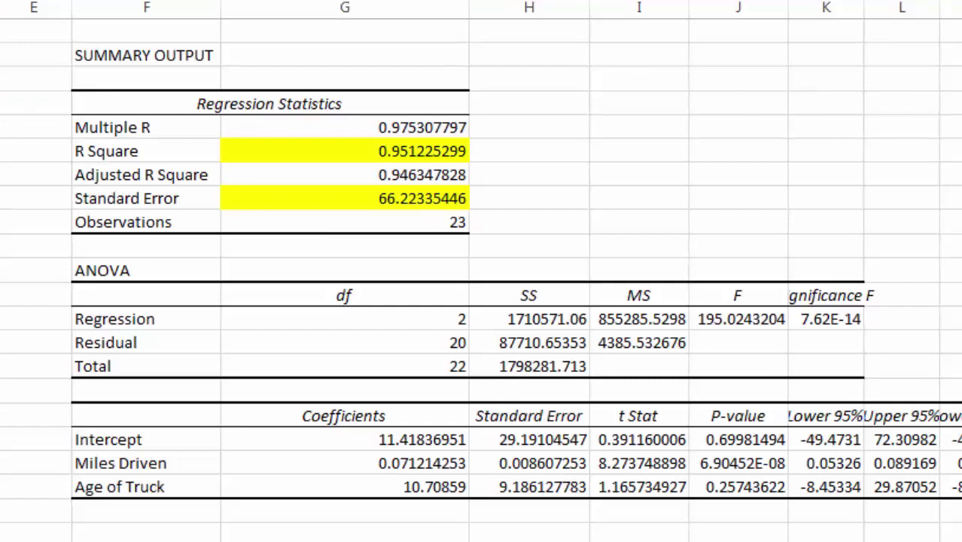
Step: Examine the residual output table of predicted maintenance expenses and residuals beneath the regression summary
scroll(481, 279, "down", 9)
scroll(481, 278, "up", 3)
scroll(481, 279, "left", 2)
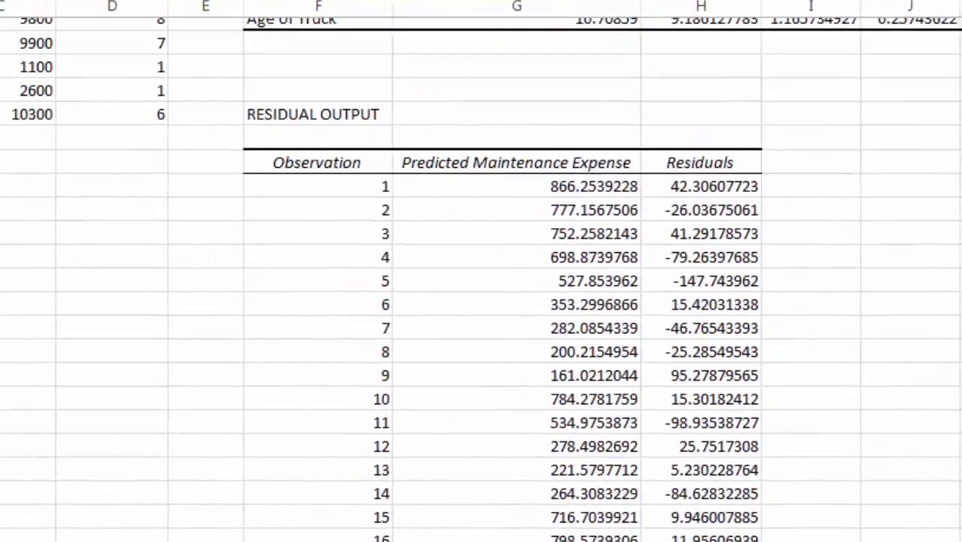
Step: Calculate the mean of the Maintenance Expense data below the column with the formula =AVERAGE(B2:B24)
scroll(466, 404, "left", 1)
left_click(62, 216)
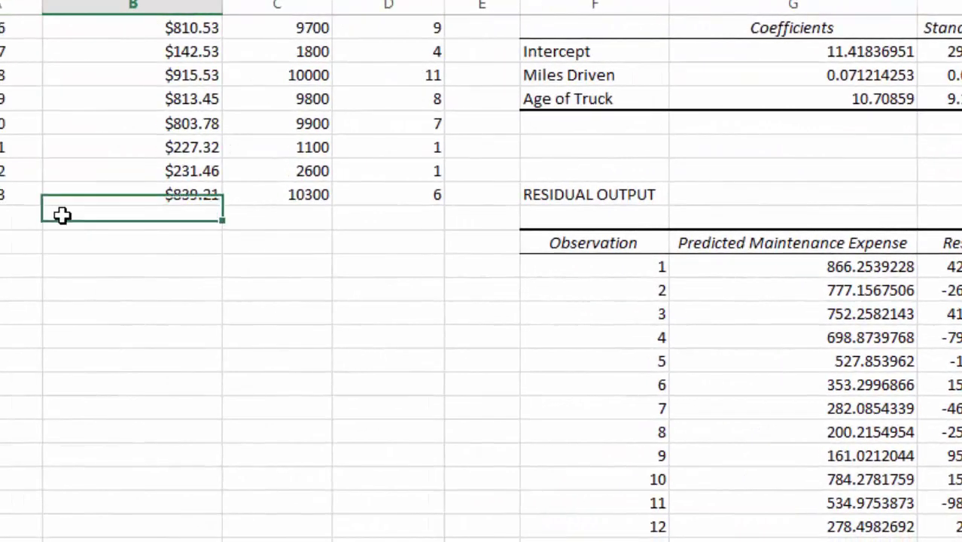
type("=average(")
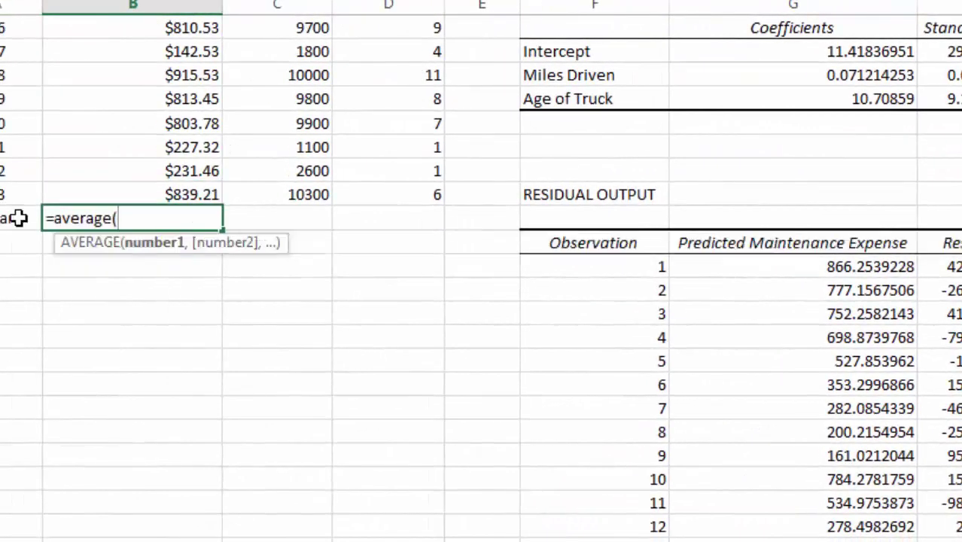
type("b2:b25")
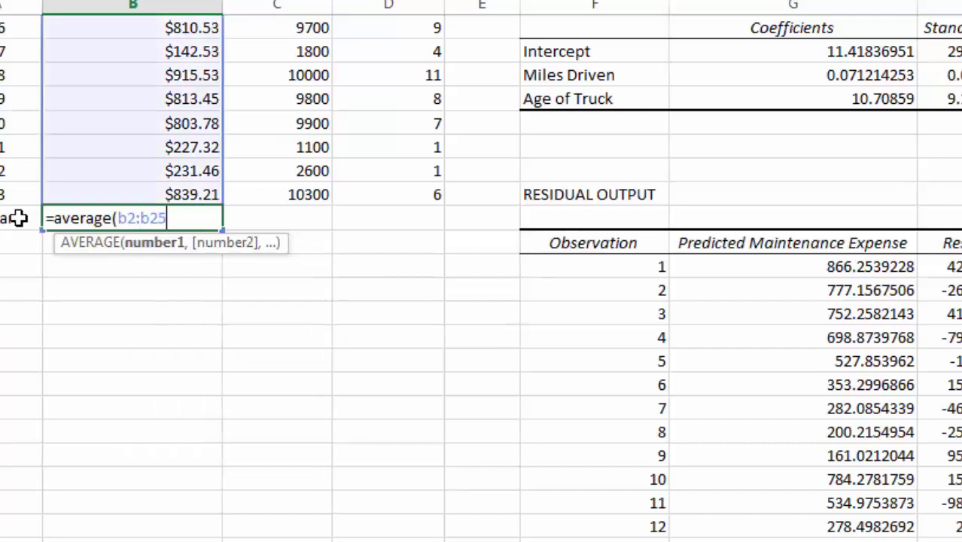
key("ctrl+Return")
left_click(312, 0)
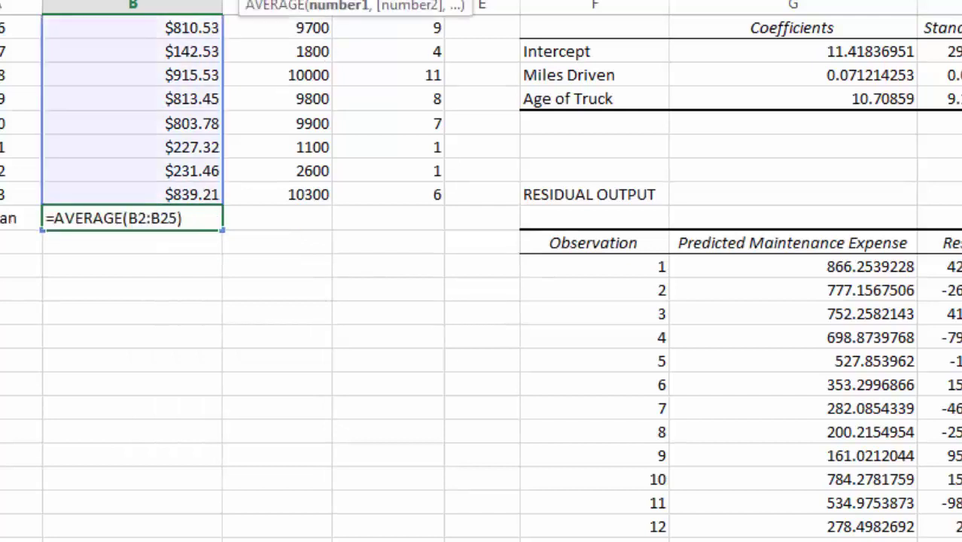
key("BackSpace")
type("4")
key("Return")
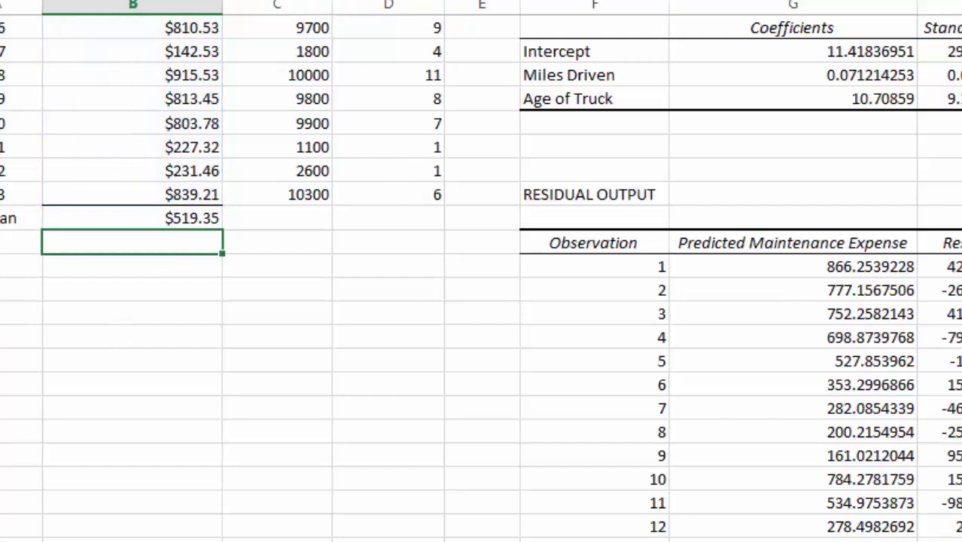
Step: Format the Intercept, Miles Driven and Age of Truck coefficients as accounting dollar amounts with two decimals
scroll(896, 226, "up", 5)
left_click(883, 198)
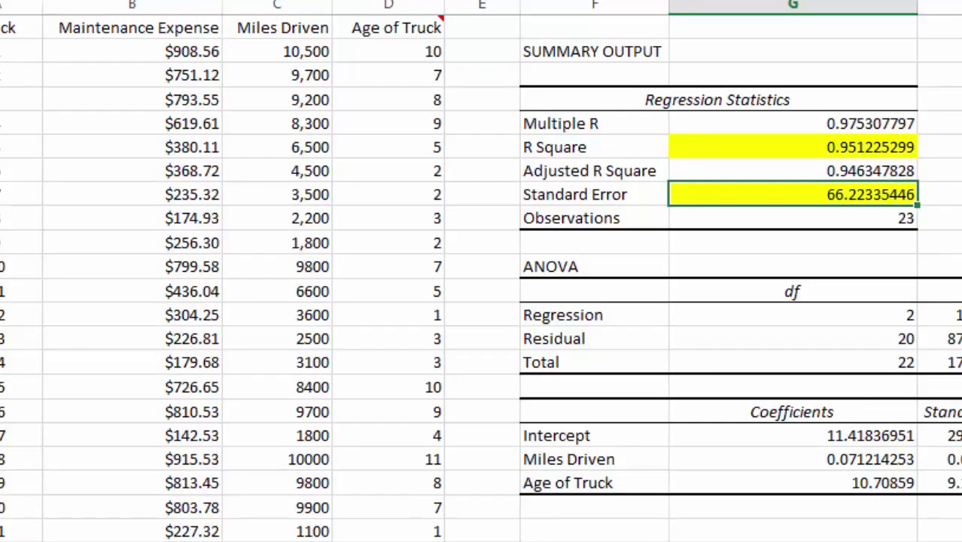
scroll(482, 279, "down", 1)
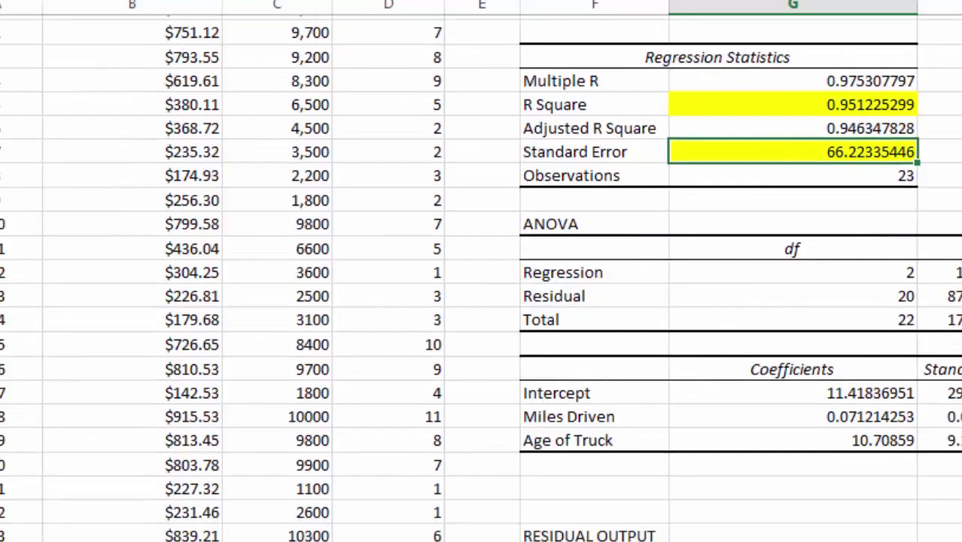
scroll(775, 346, "down", 2)
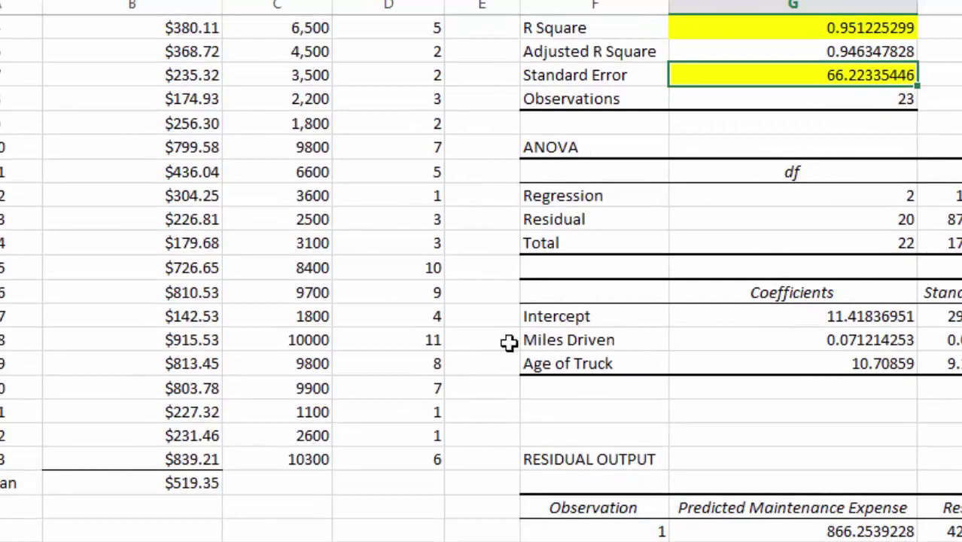
left_click_drag(170, 50, 200, 242)
left_click_drag(808, 314, 809, 363)
left_click(792, 407)
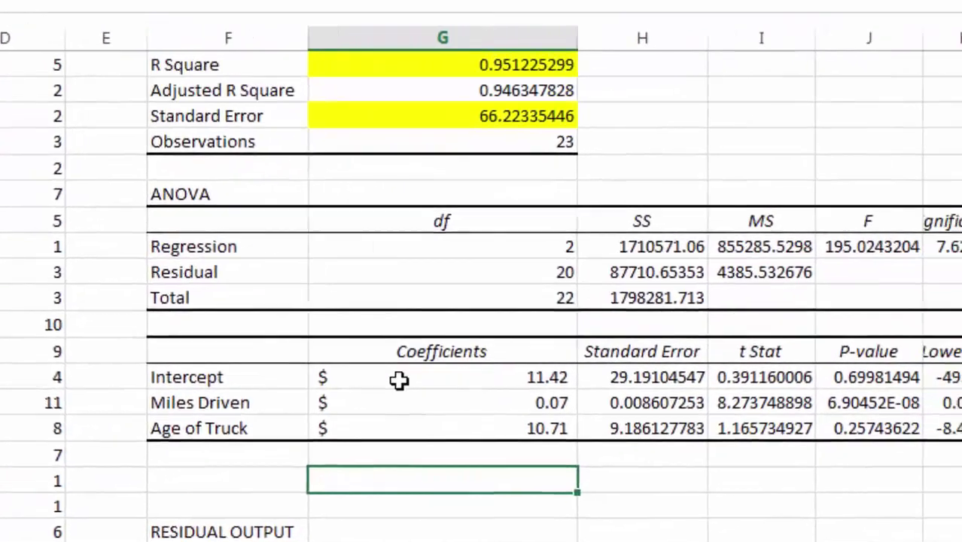
Step: Highlight the Miles Driven coefficient in yellow and add the label "Interpretation:" directly below Age of Truck
left_click(400, 403)
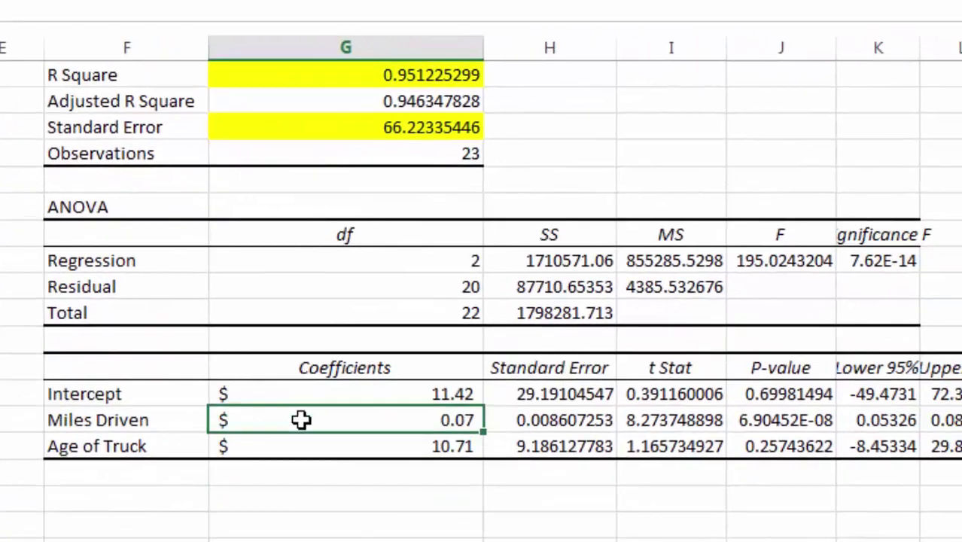
left_click(203, 2)
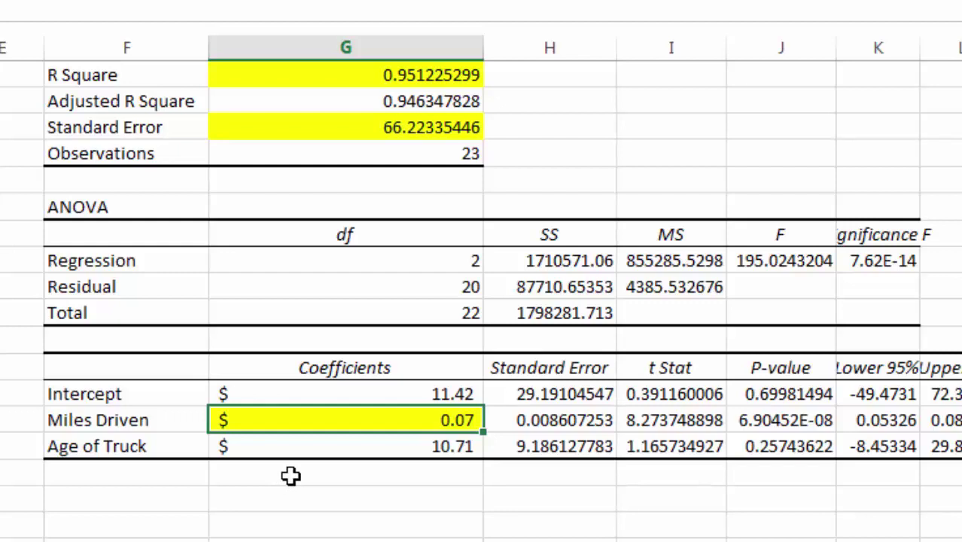
left_click(142, 478)
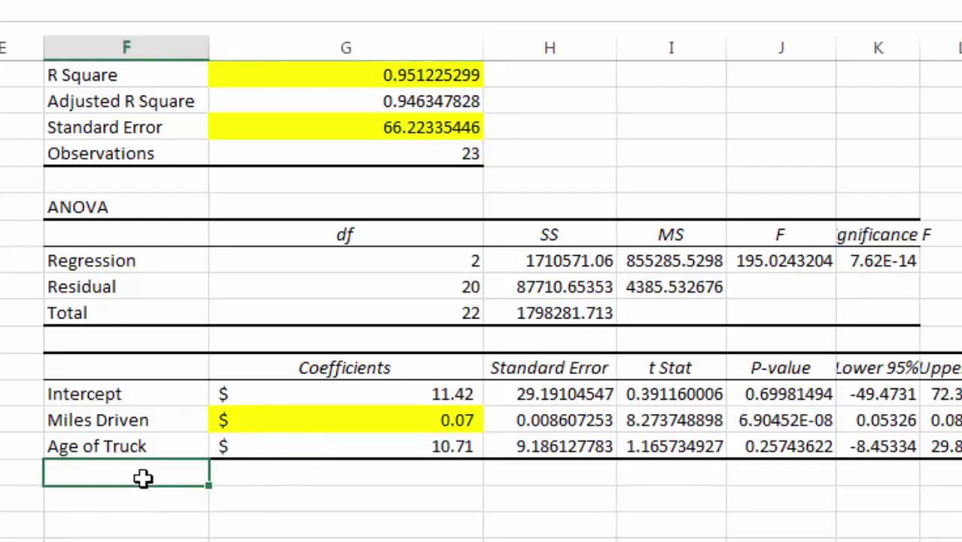
type("Inter")
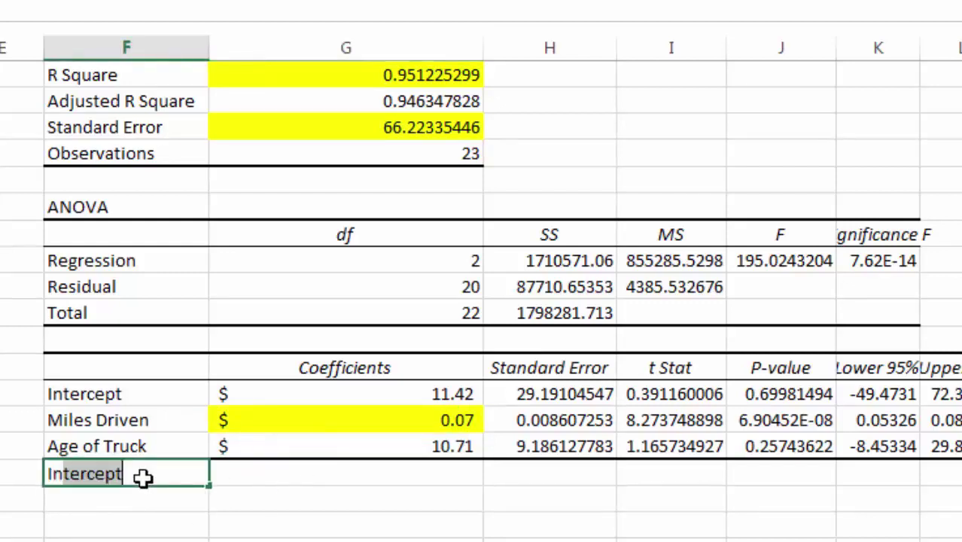
type("pretation:")
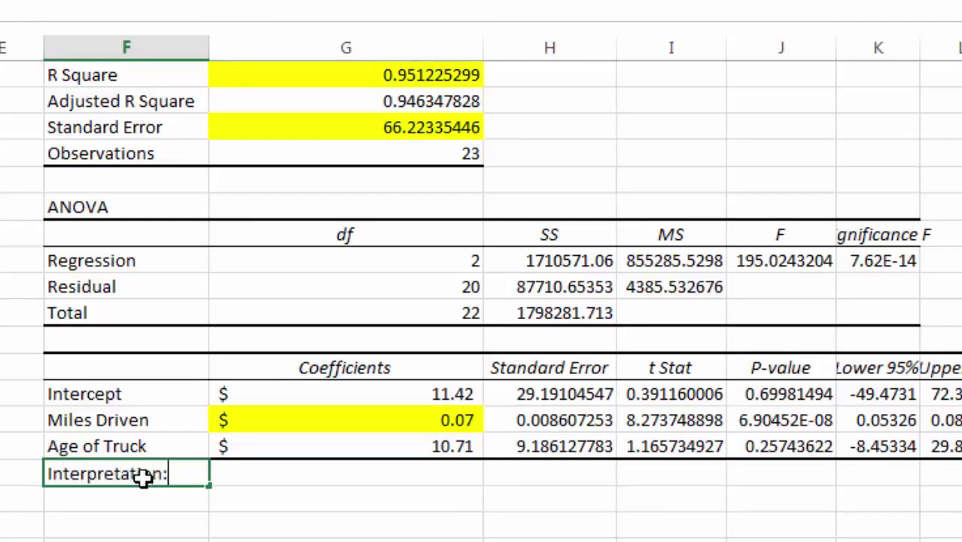
key("Tab")
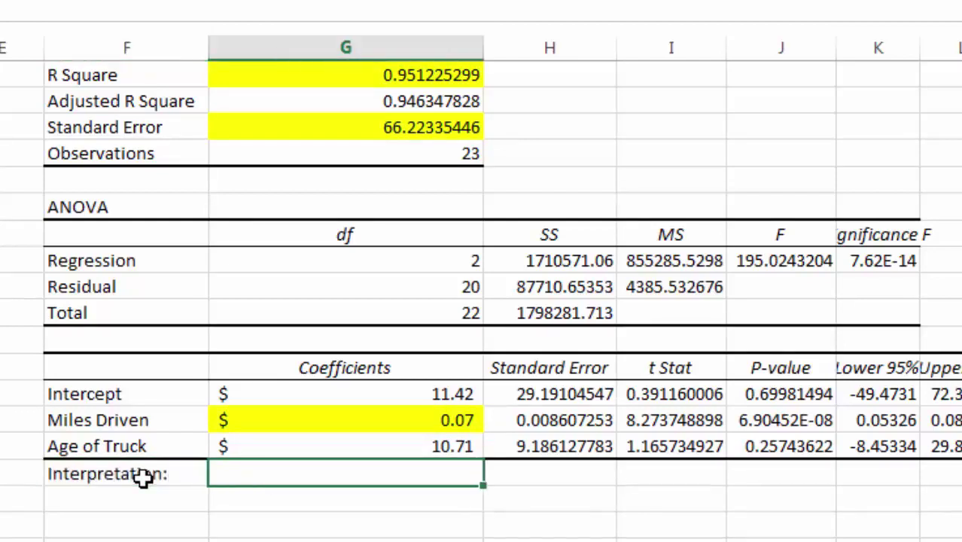
Step: Enter beside the Interpretation label "For each 1 unit increase in miles driven, we predict a $0.07 increase in maint. Cost"
type("For ea")
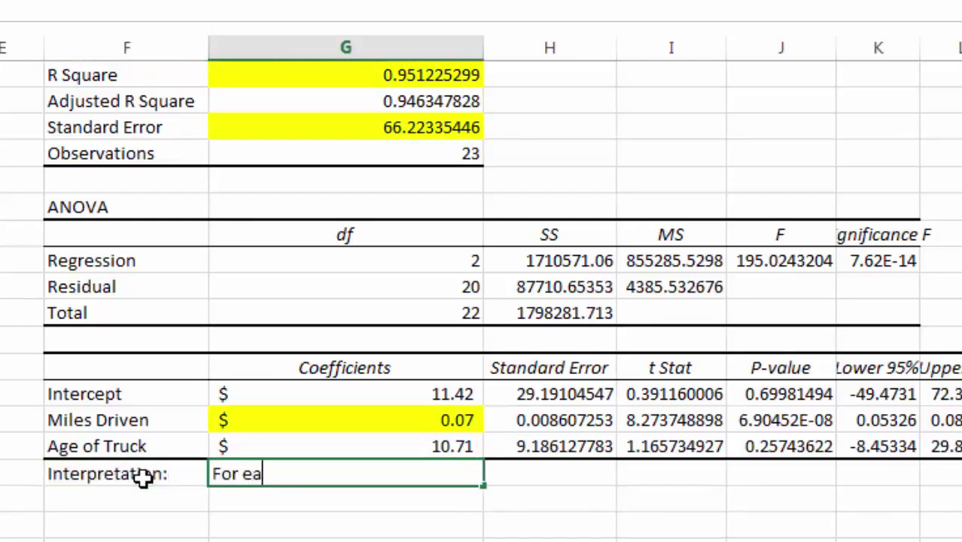
type("ch 1 unit incr")
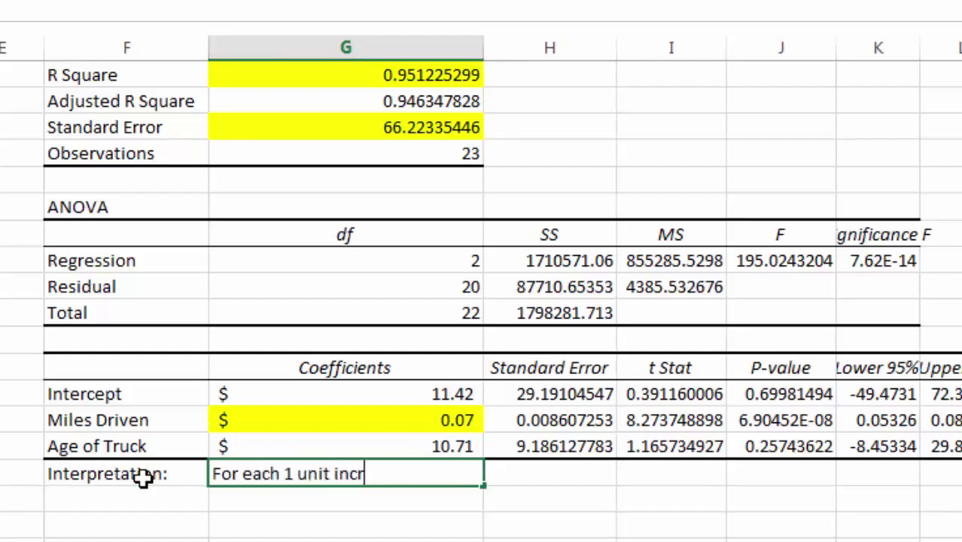
type("ease in miles")
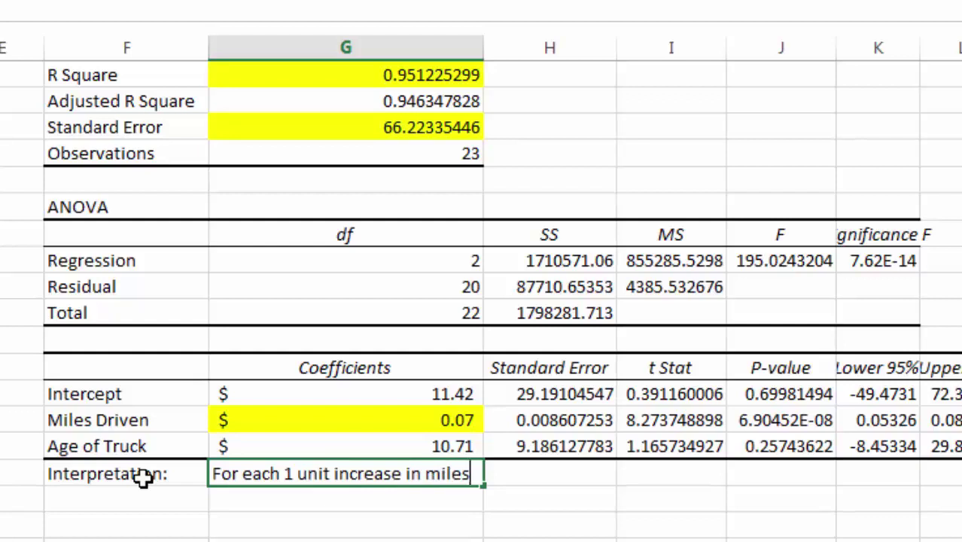
type(" driven, there")
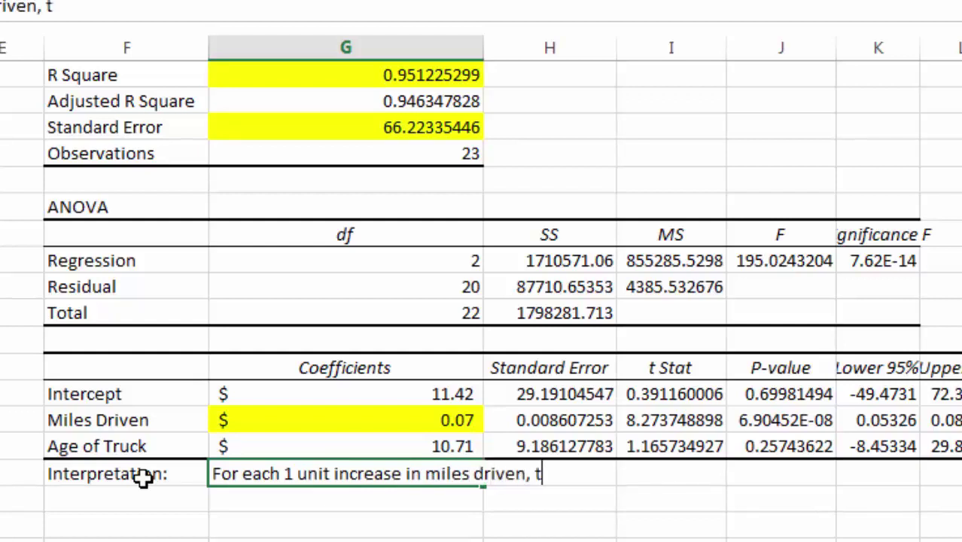
key("BackSpace")
key("BackSpace")
key("BackSpace")
key("BackSpace")
key("BackSpace")
key("BackSpace")
key("BackSpace")
type("we pre")
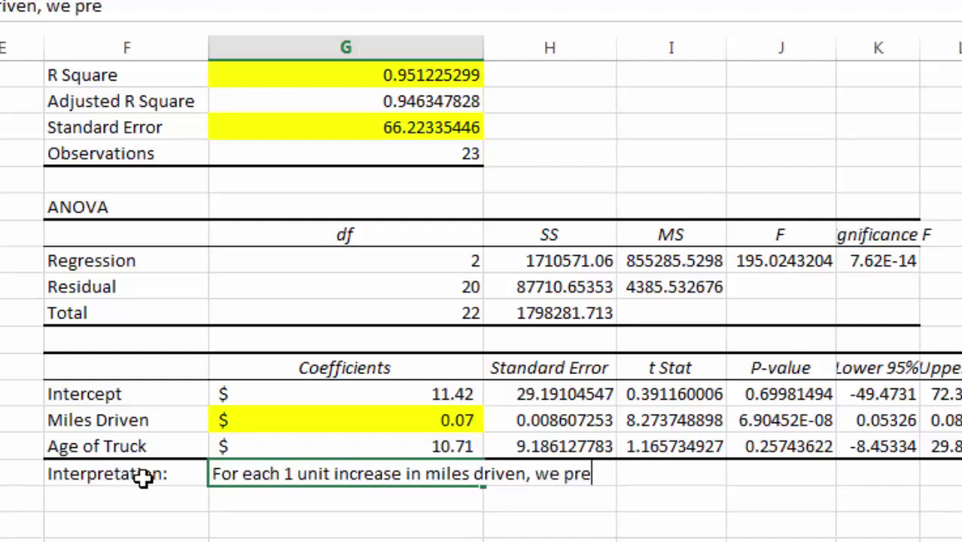
type("dict a ")
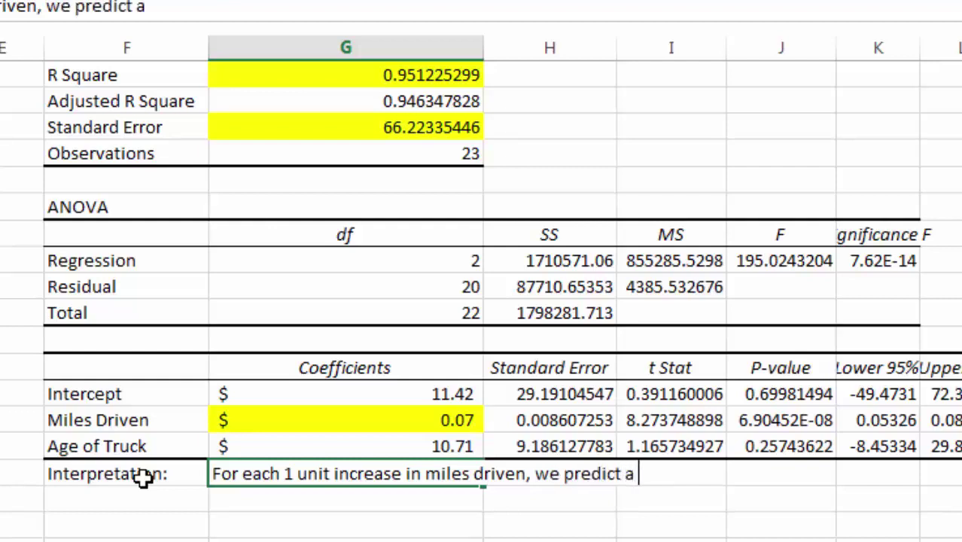
type("$0.0")
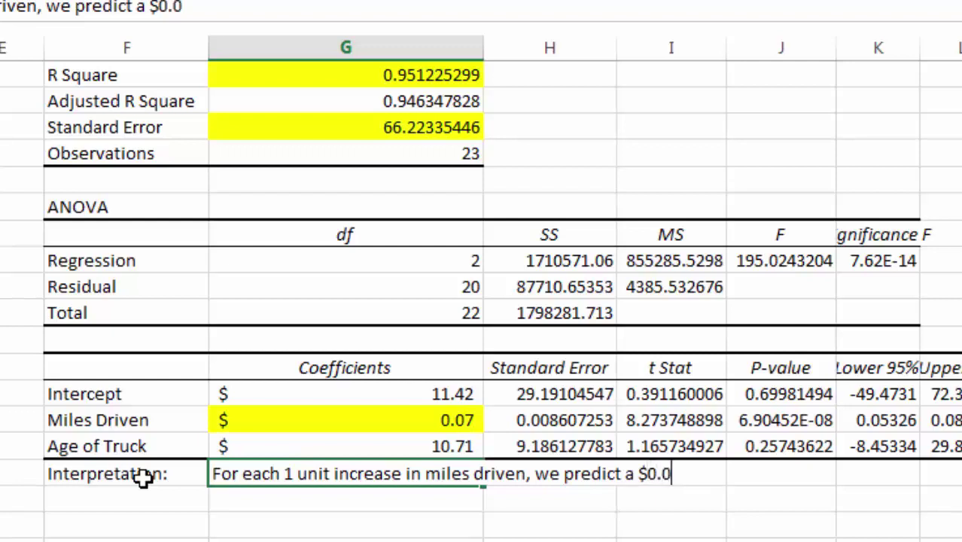
type("7 inc")
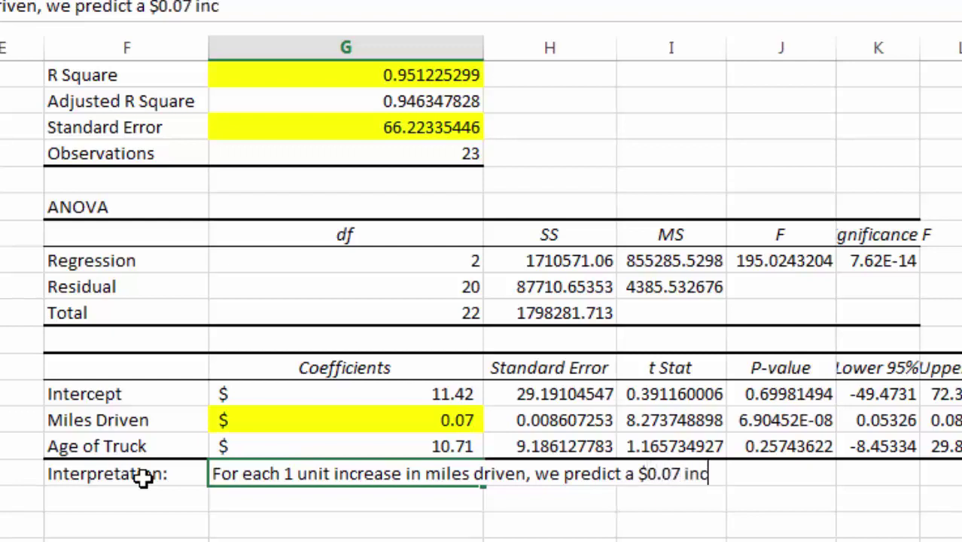
type("rease in ma")
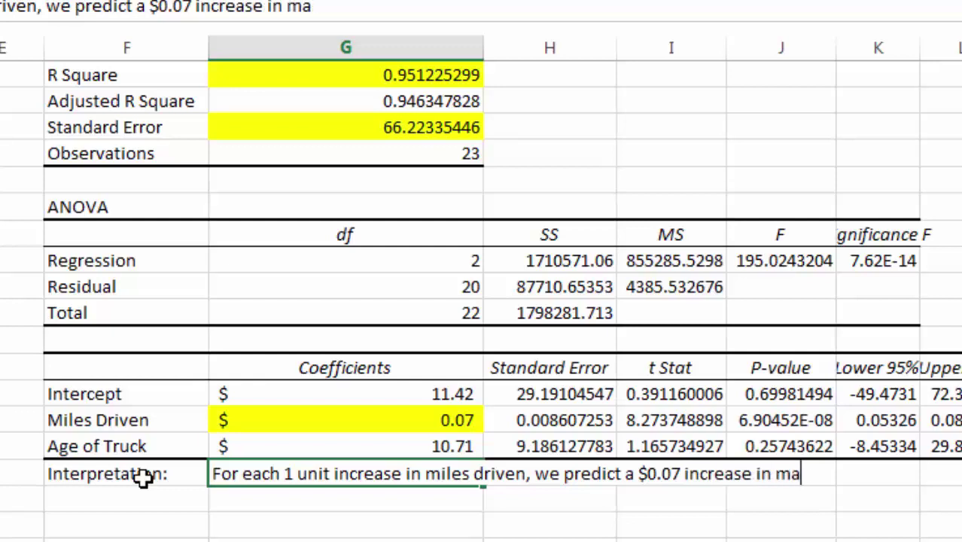
type("int. cost.")
key("BackSpace")
key("BackSpace")
key("BackSpace")
key("BackSpace")
key("BackSpace")
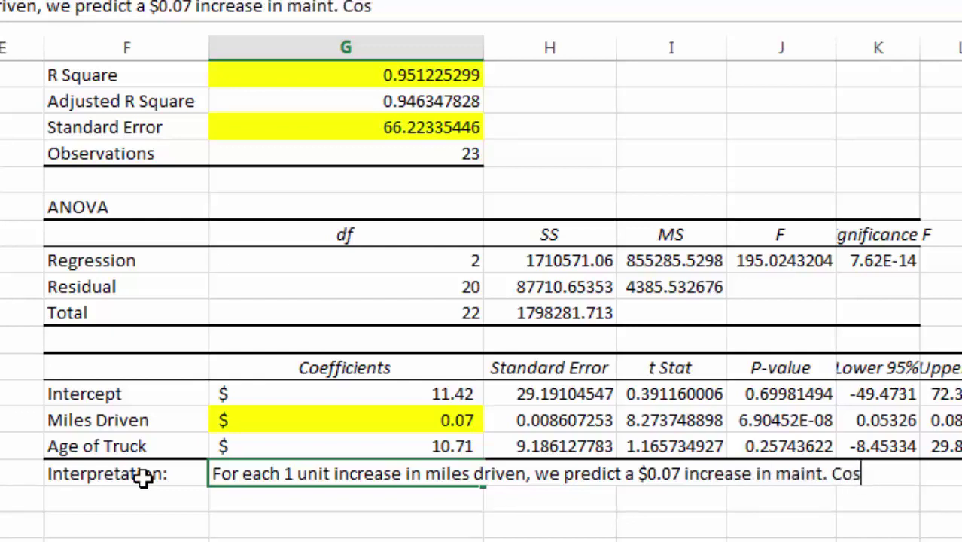
type("cost")
key("Return")
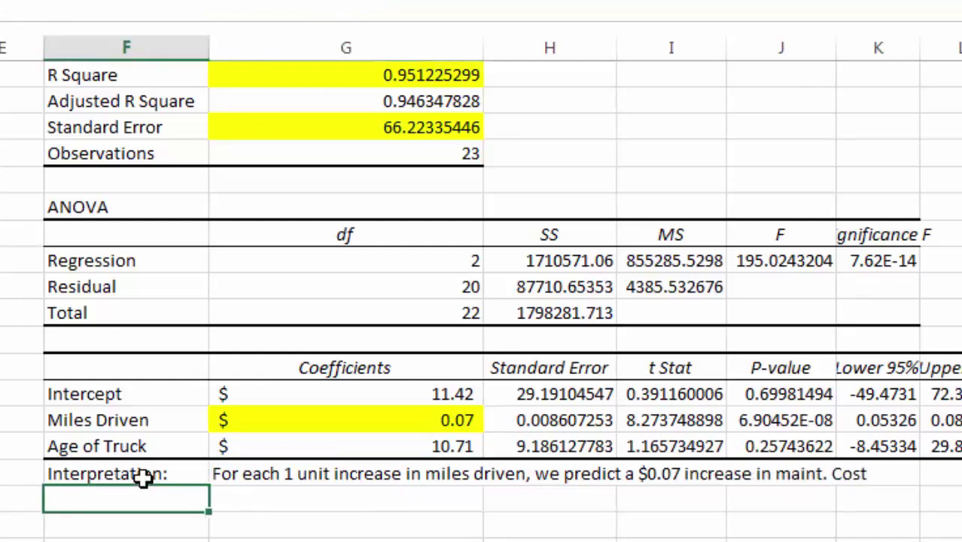
Step: Highlight the Age of Truck coefficient in yellow
key("Right")
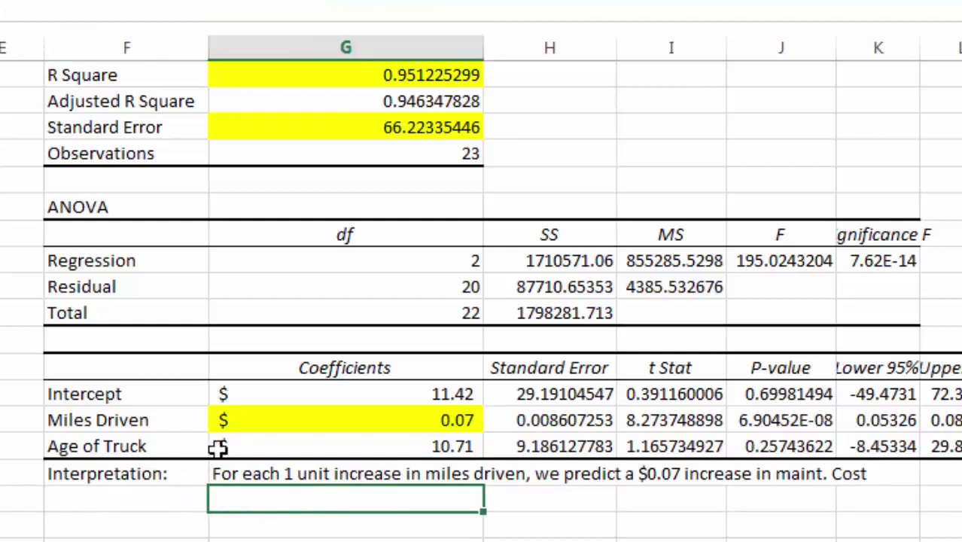
left_click(246, 445)
left_click(96, 1)
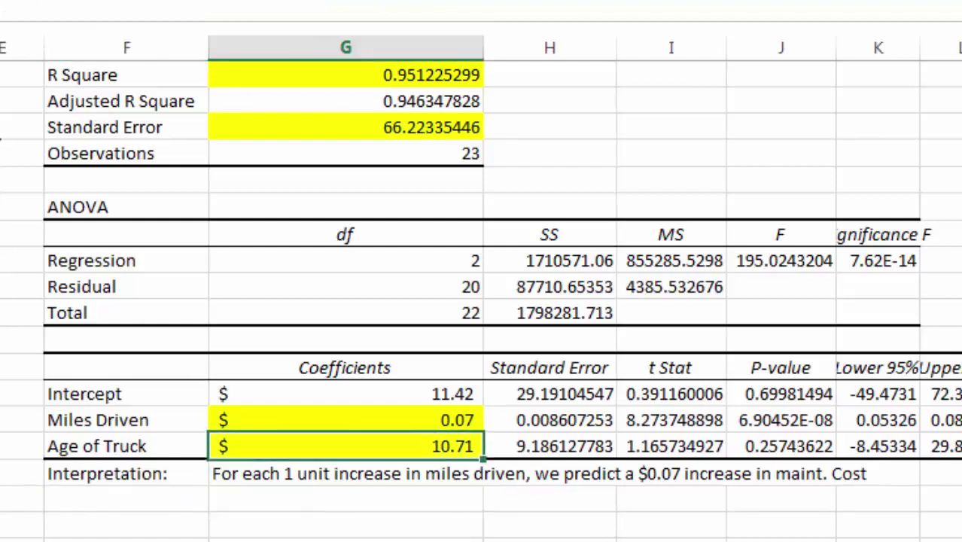
Step: Enter below the Miles Driven interpretation "For each 1 unit increase in age of a truck (i.e. each year older), predict a $10.71 increase in maint. Cost."
left_click(297, 500)
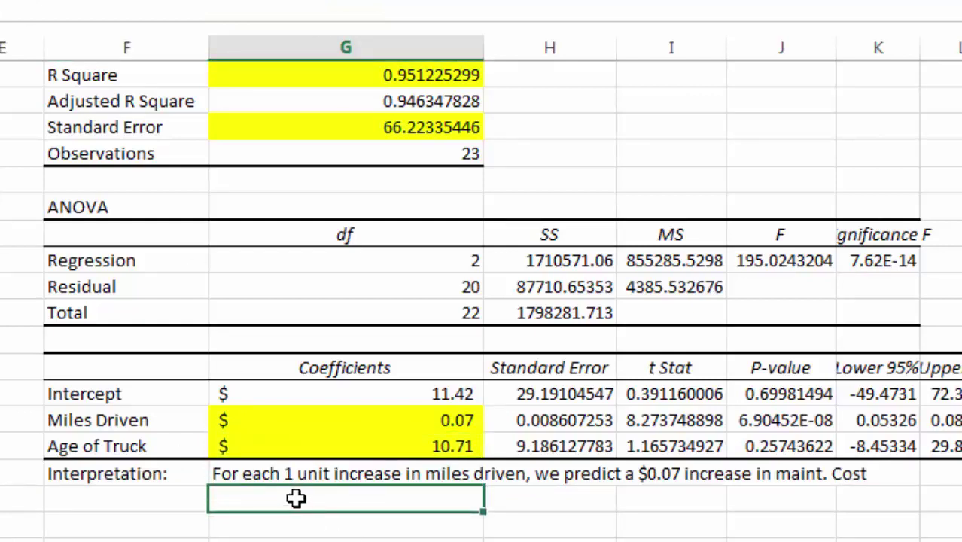
type("For each ")
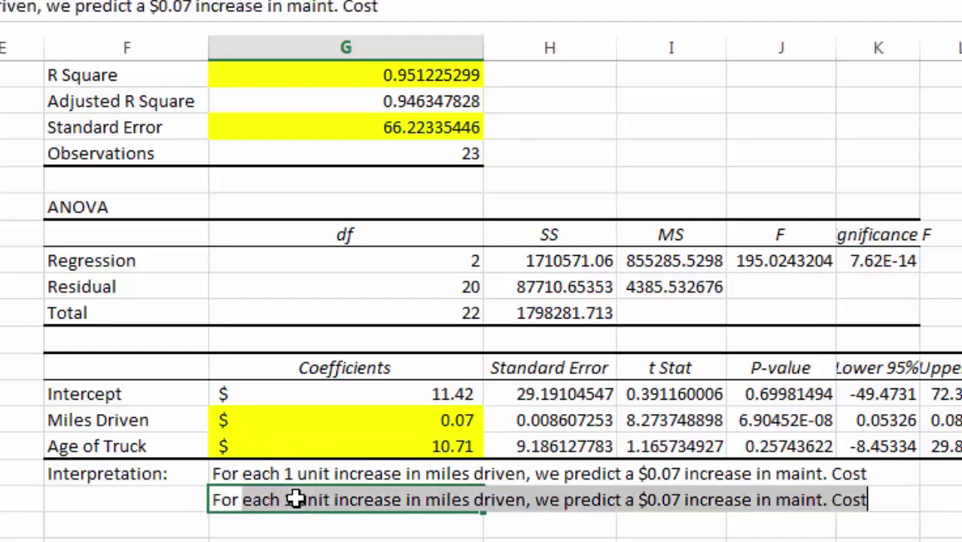
type("1 unit ")
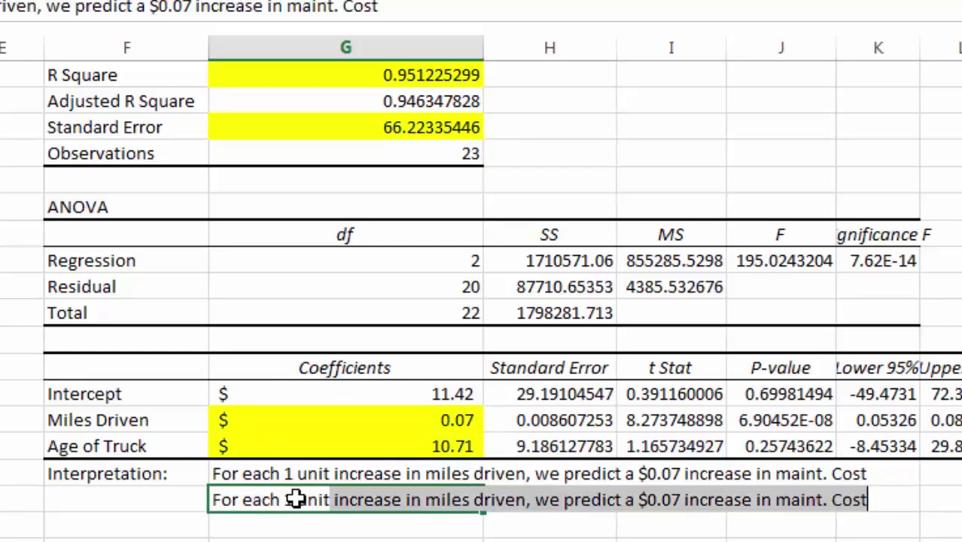
type("increase in ")
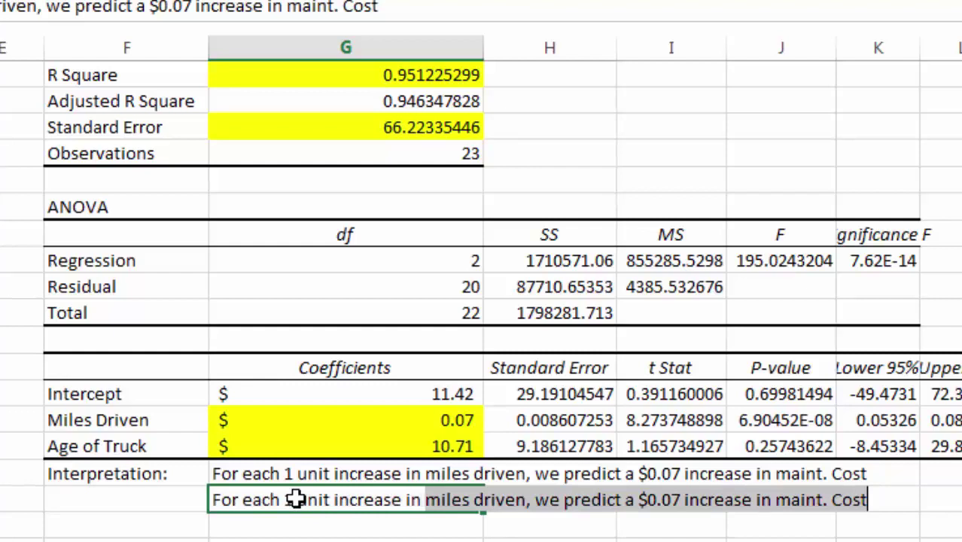
type("a")
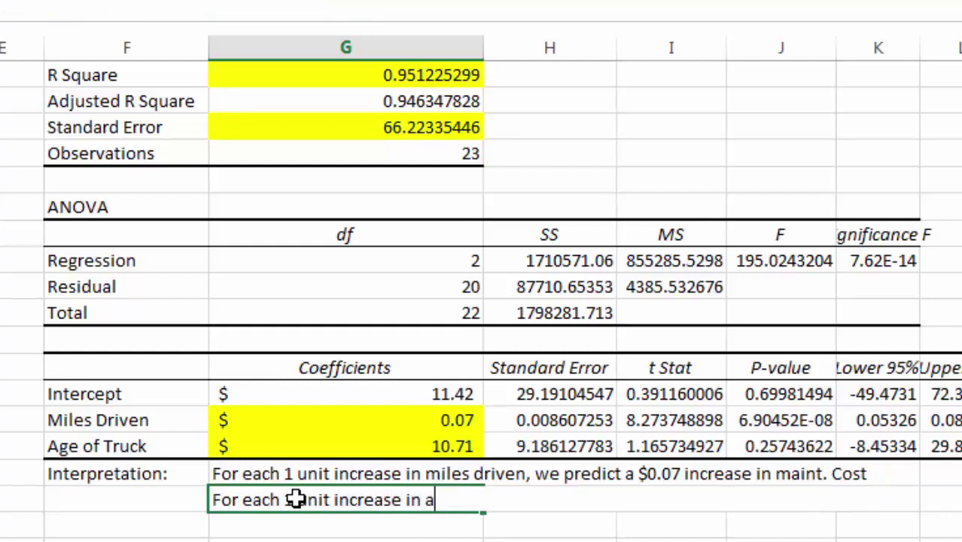
type("ge of a truck (i.e. fo")
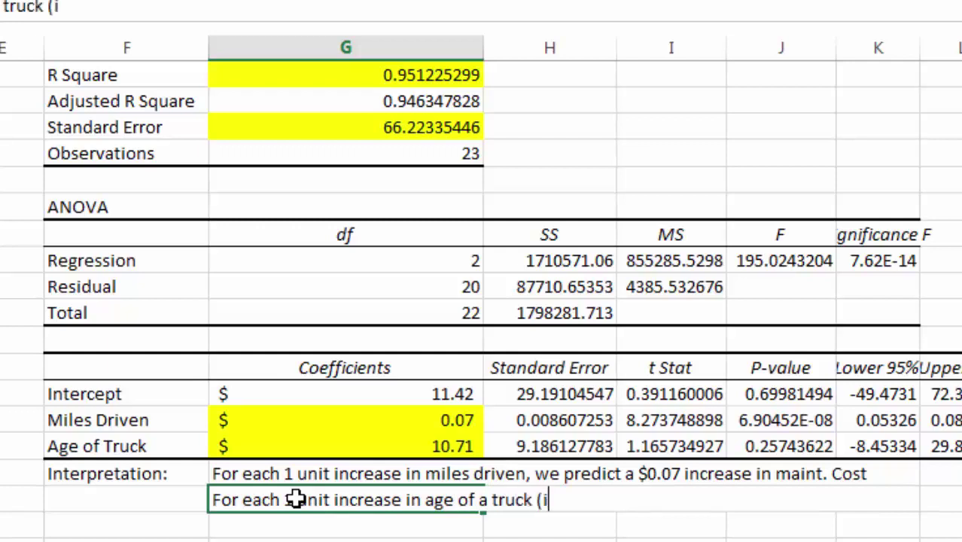
key("BackSpace")
key("BackSpace")
type("each")
type(" year older")
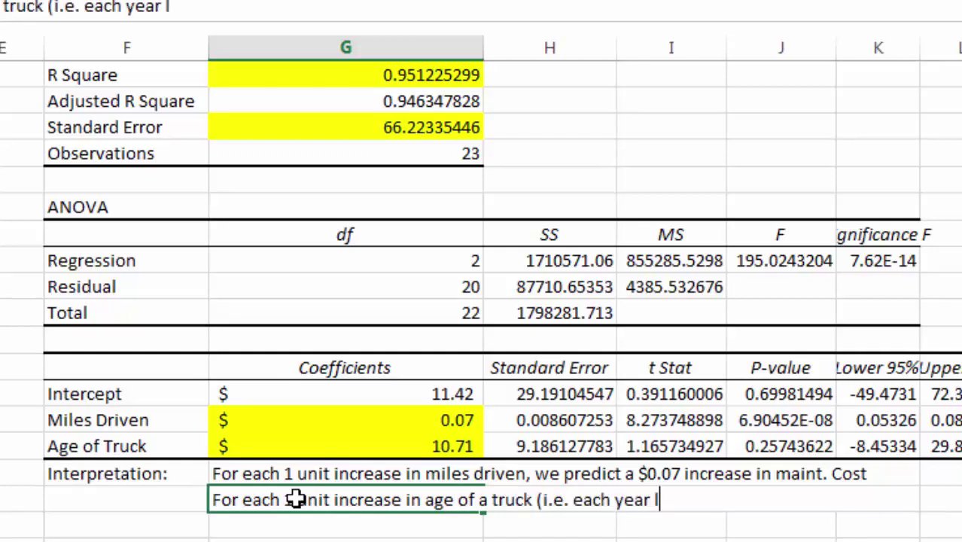
type("),")
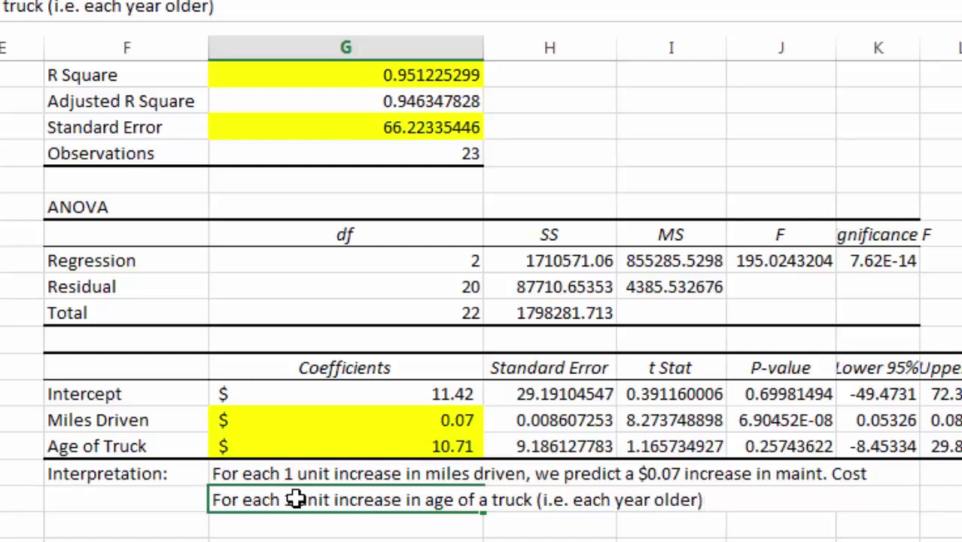
type(" pre")
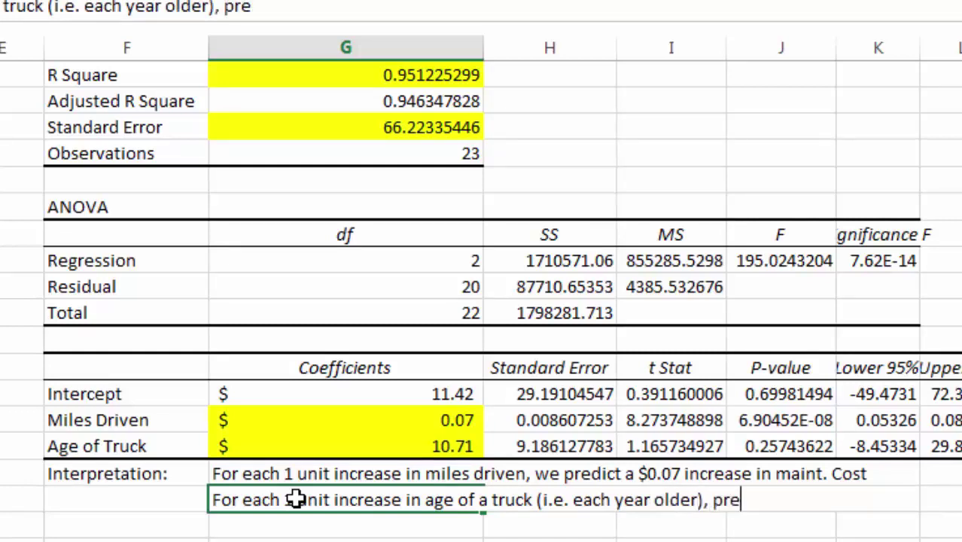
type("dict a")
type(" $10")
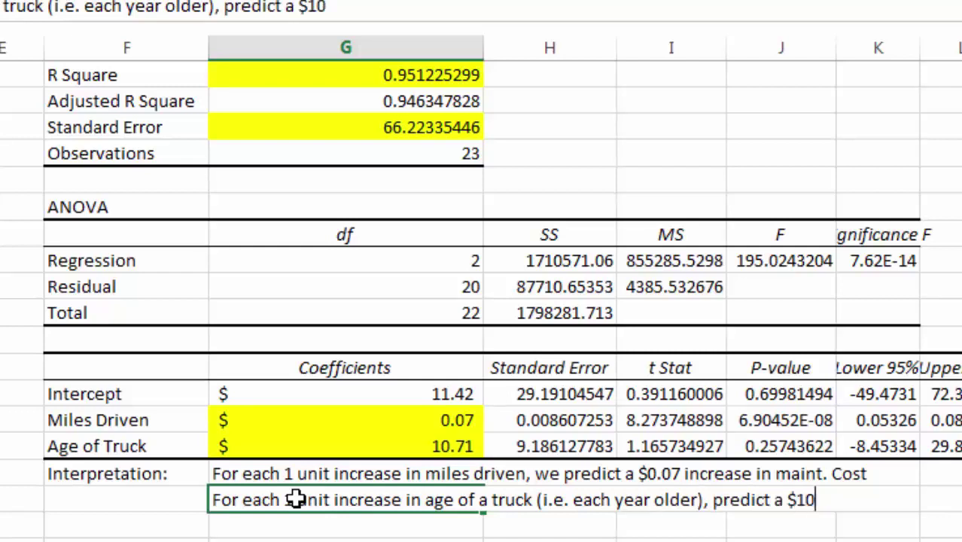
type(".71 increase in m")
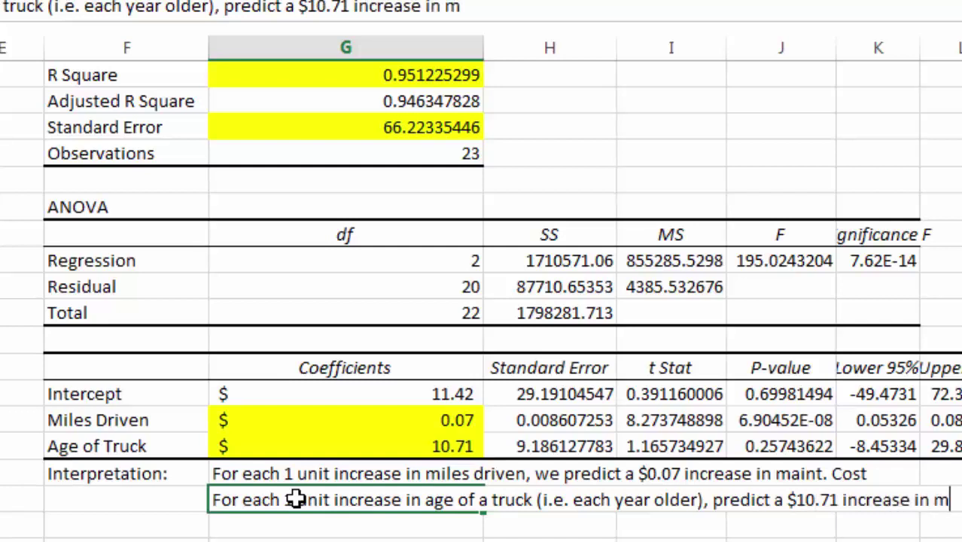
type("aint. Cost.")
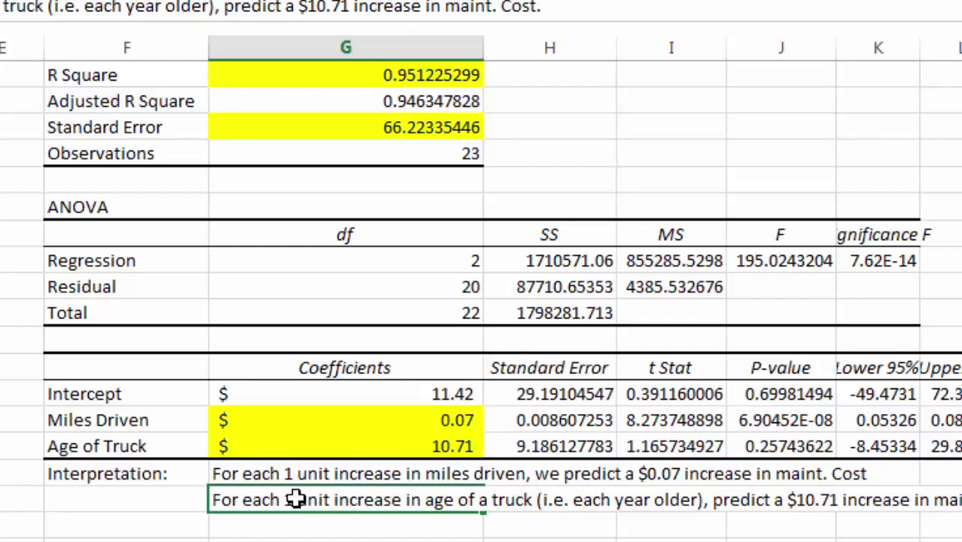
key("Return")
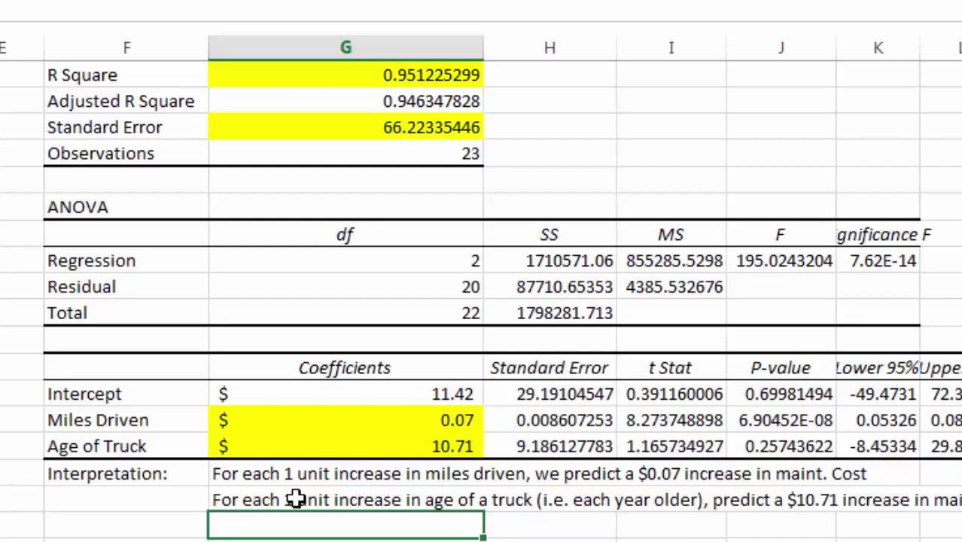
Step: Select the Miles Driven coefficient, switch to Calculator to compute 500 * 300, and return to the worksheet
left_click(399, 425)
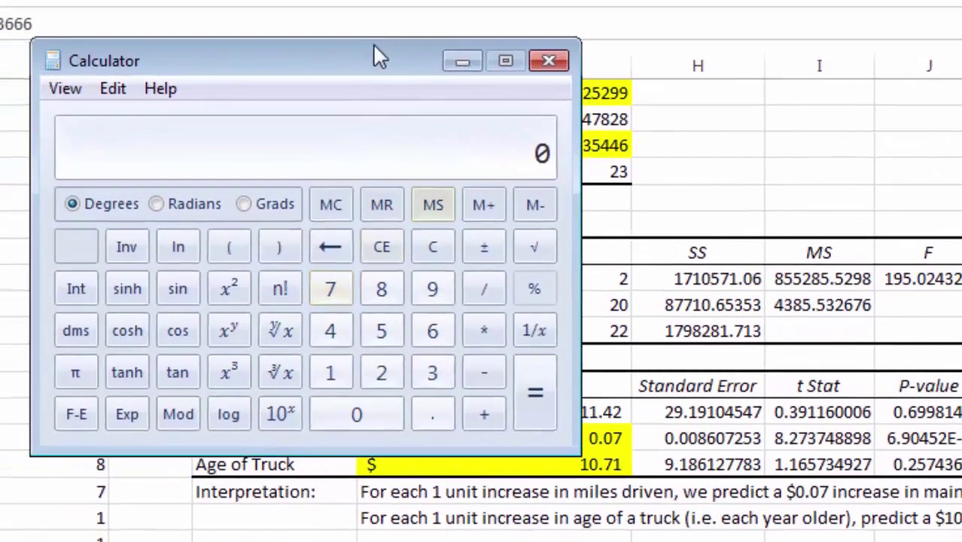
type("500 ")
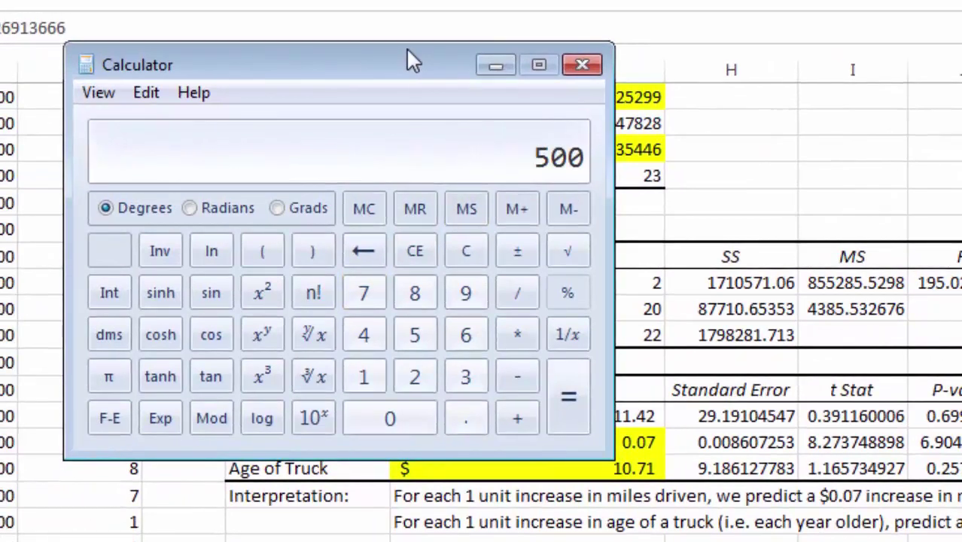
type("* 300")
key("Return")
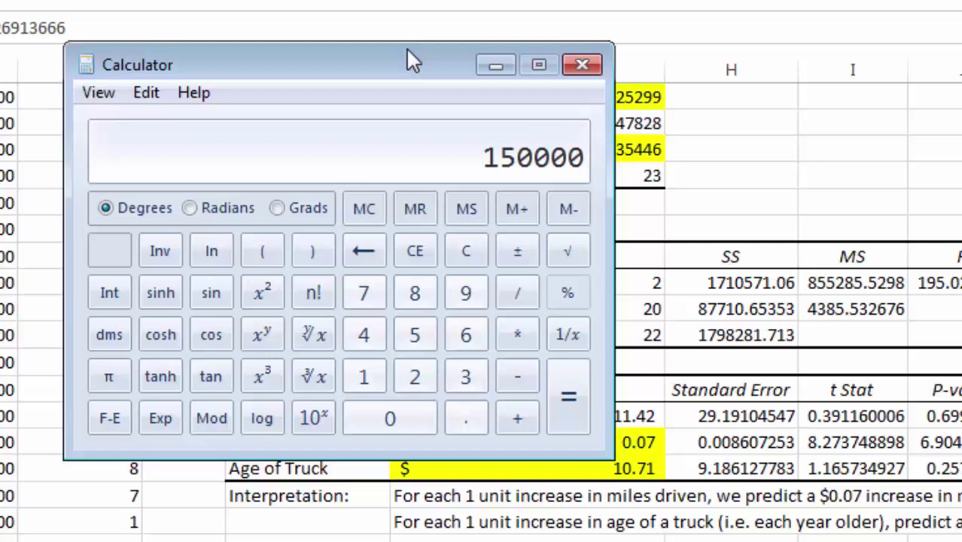
left_click(497, 66)
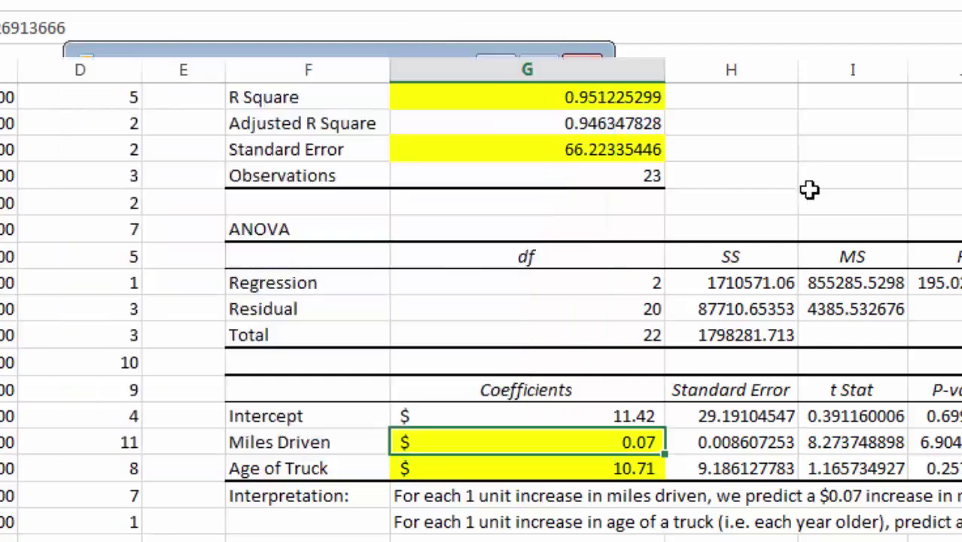
Step: Examine the Miles Driven and Age of Truck coefficients together with R Square and the Maintenance Expense column they explain
left_click(888, 150)
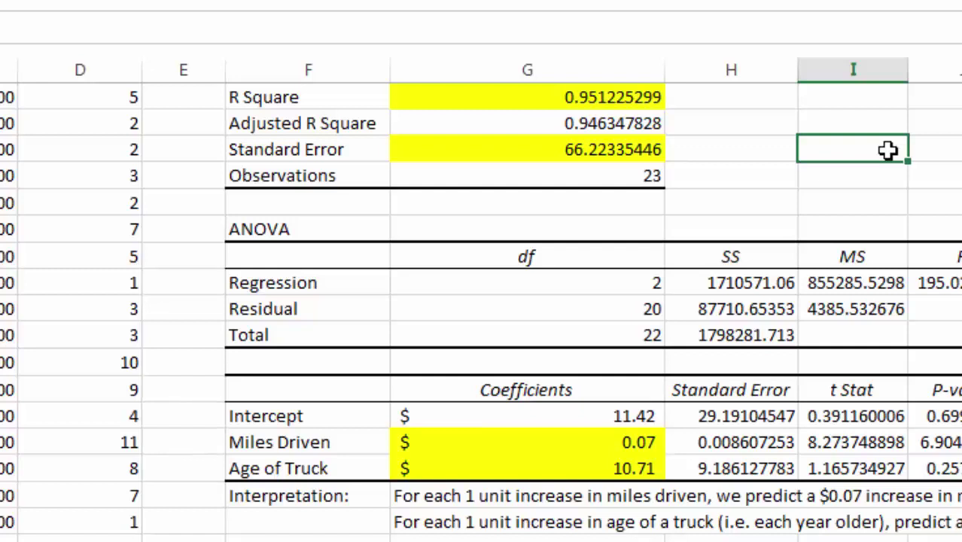
left_click(551, 445)
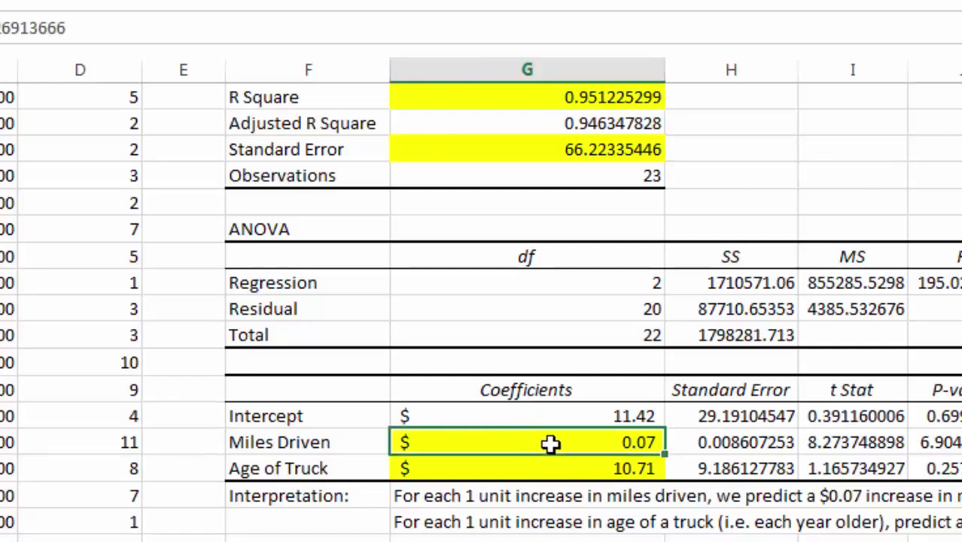
left_click(547, 467)
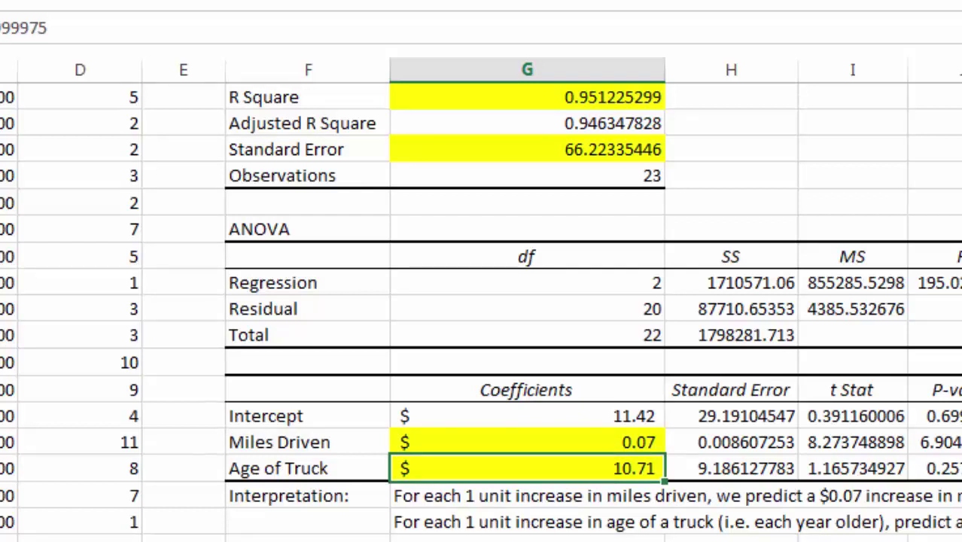
left_click(525, 444)
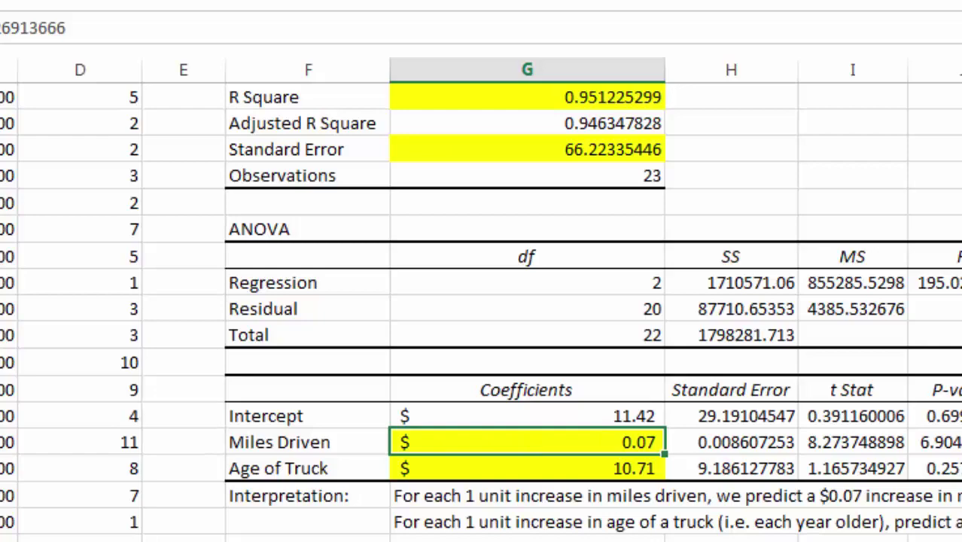
scroll(527, 301, "up", 2)
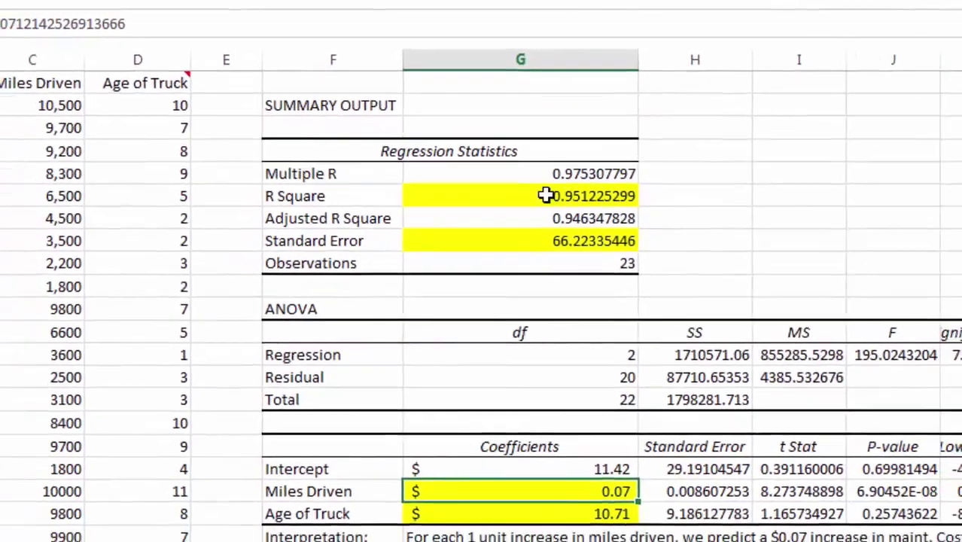
left_click(573, 206)
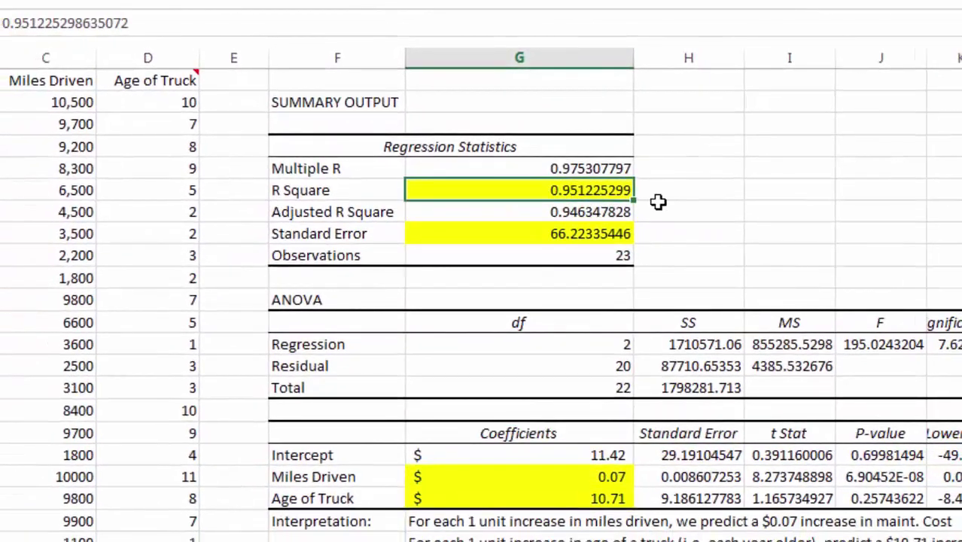
left_click_drag(384, 479, 457, 499)
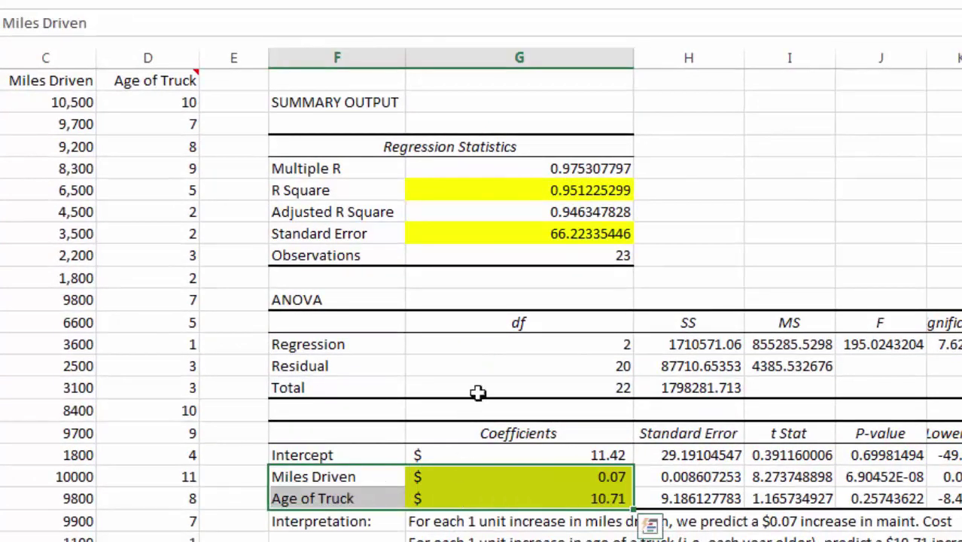
left_click(516, 194)
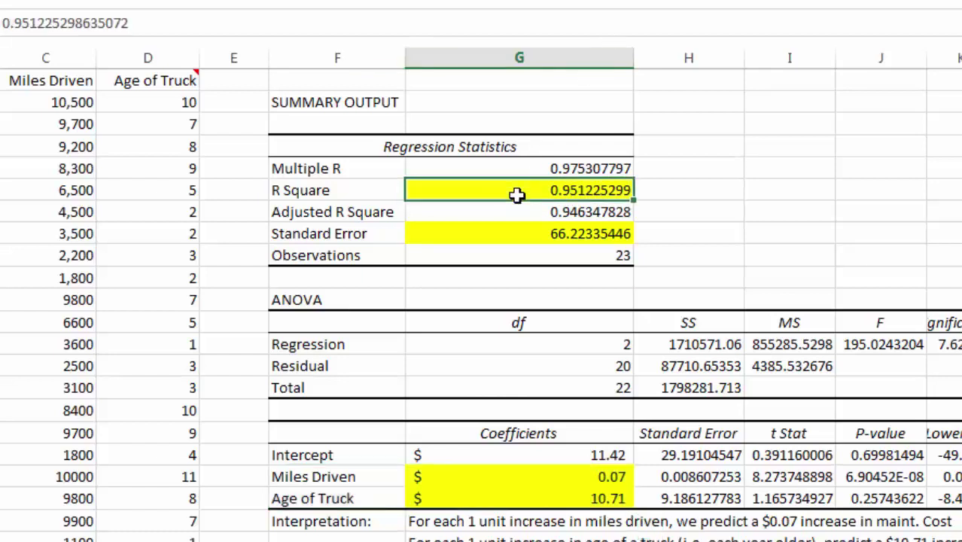
left_click(2, 80)
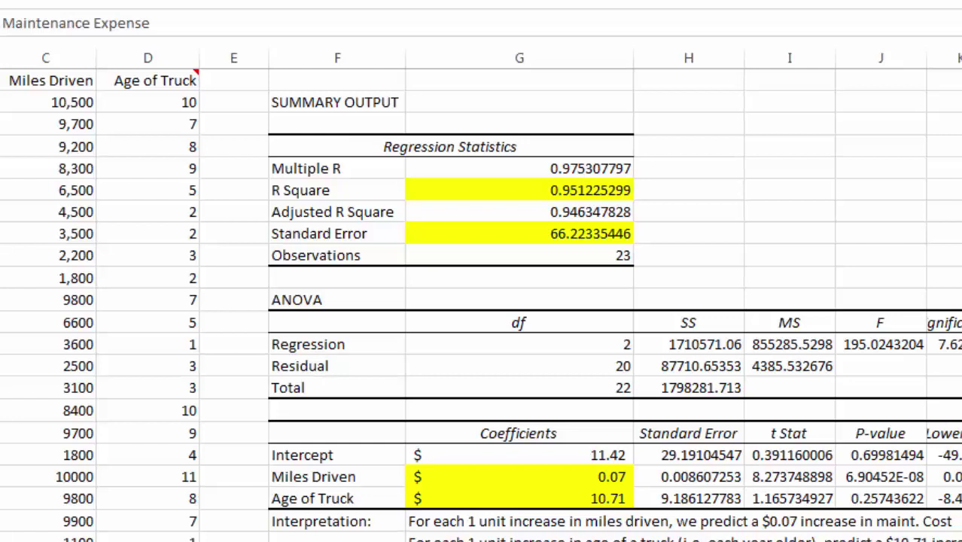
Step: Format the Standard Error in the regression statistics as an accounting dollar amount with two decimals
left_click(614, 235)
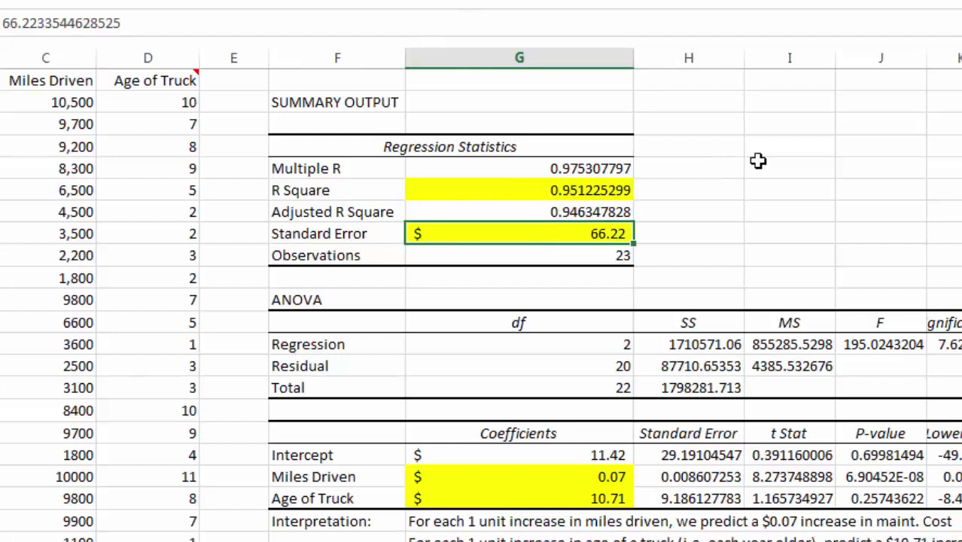
left_click(0, 103)
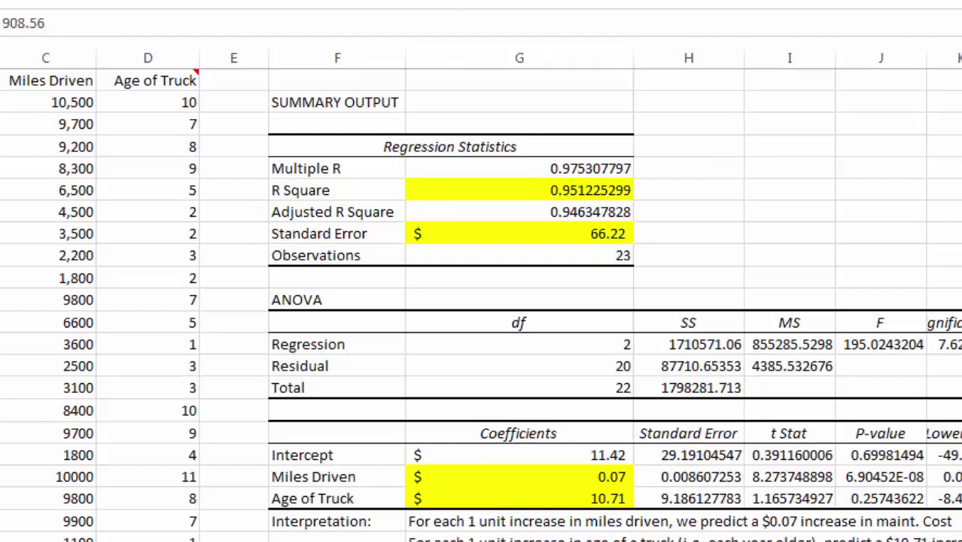
Step: Try highlighting the t Stat and P-value cells of Miles Driven and Age of Truck in yellow, and undo the fill
scroll(774, 224, "down", 1)
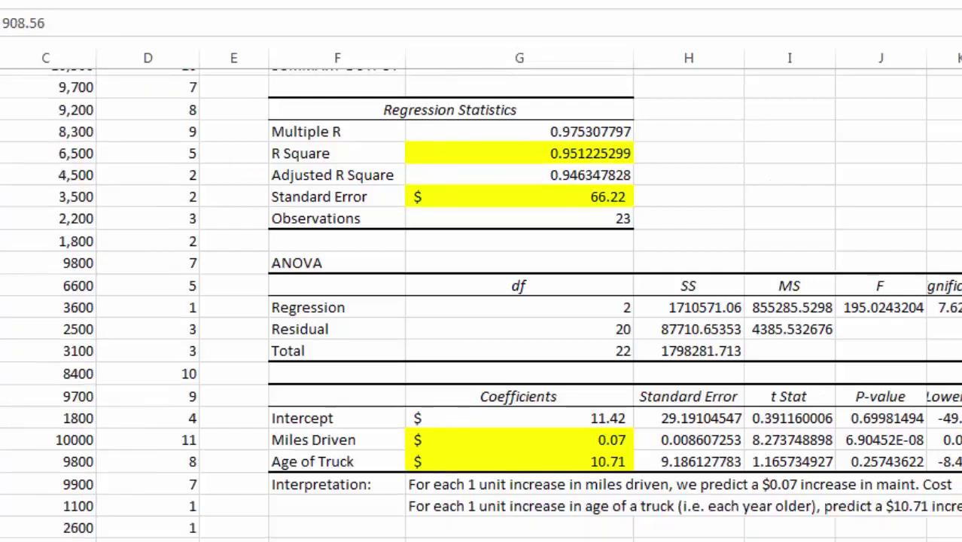
left_click_drag(800, 435, 800, 455)
left_click_drag(856, 448, 857, 448)
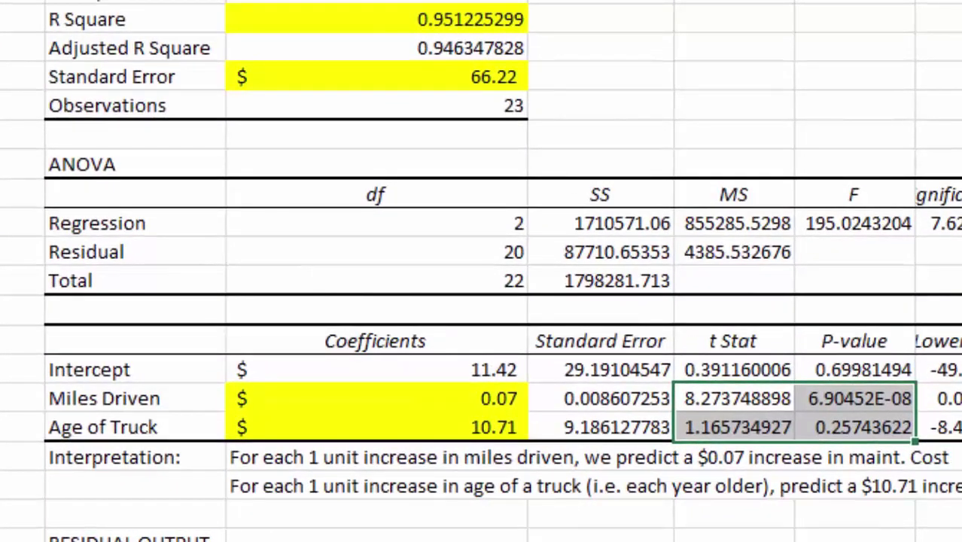
left_click(655, 1)
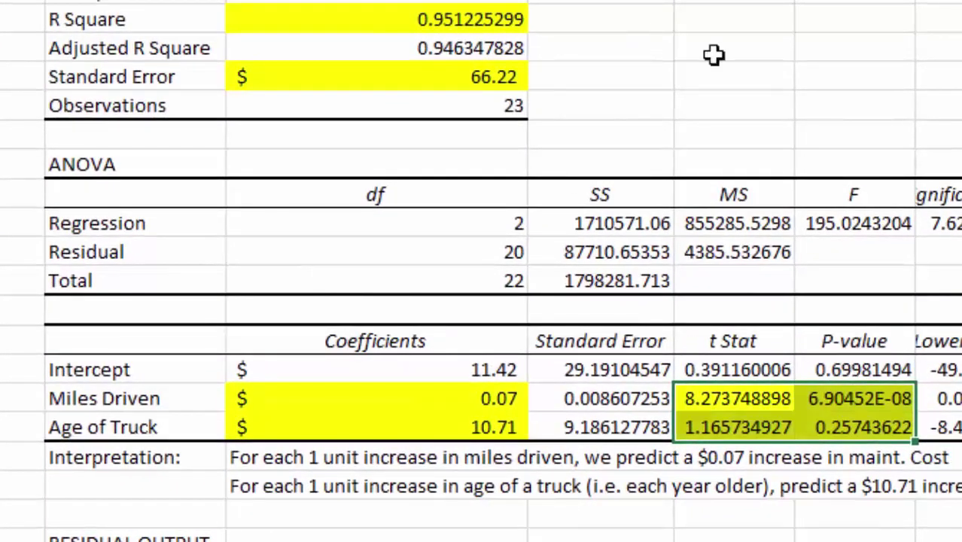
left_click(848, 78)
left_click(721, 397)
left_click(832, 398)
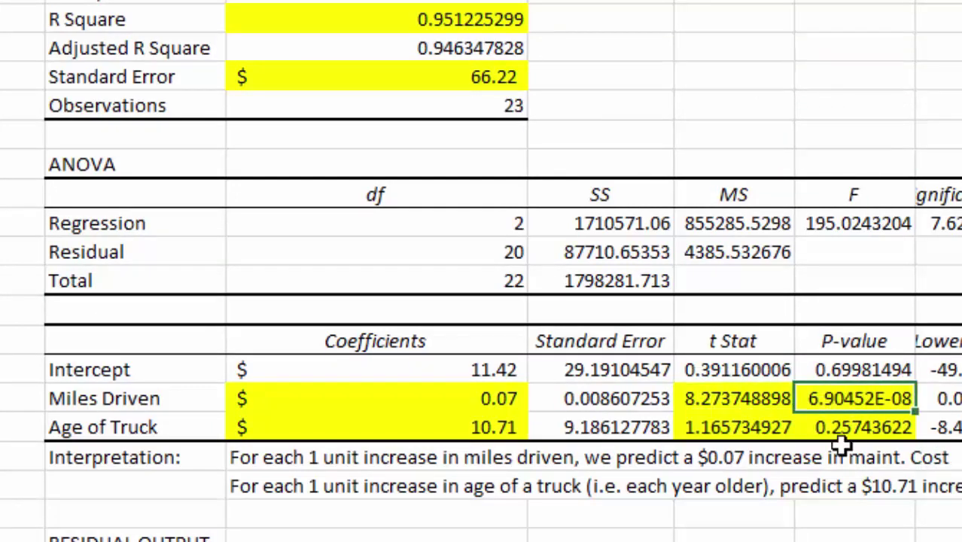
key("ctrl+z")
Step: Highlight the t Stat and P-value cells of the Miles Driven row in yellow
left_click(736, 398)
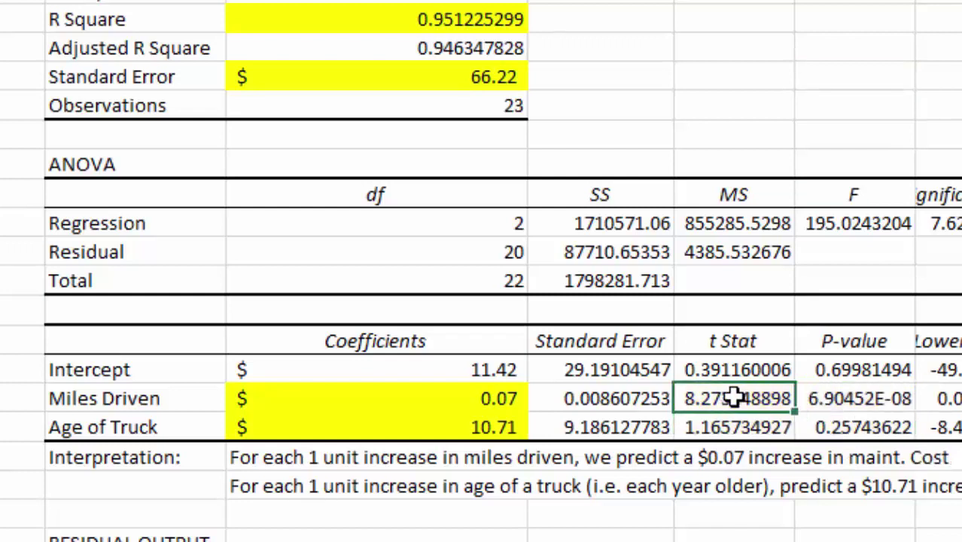
left_click(847, 405)
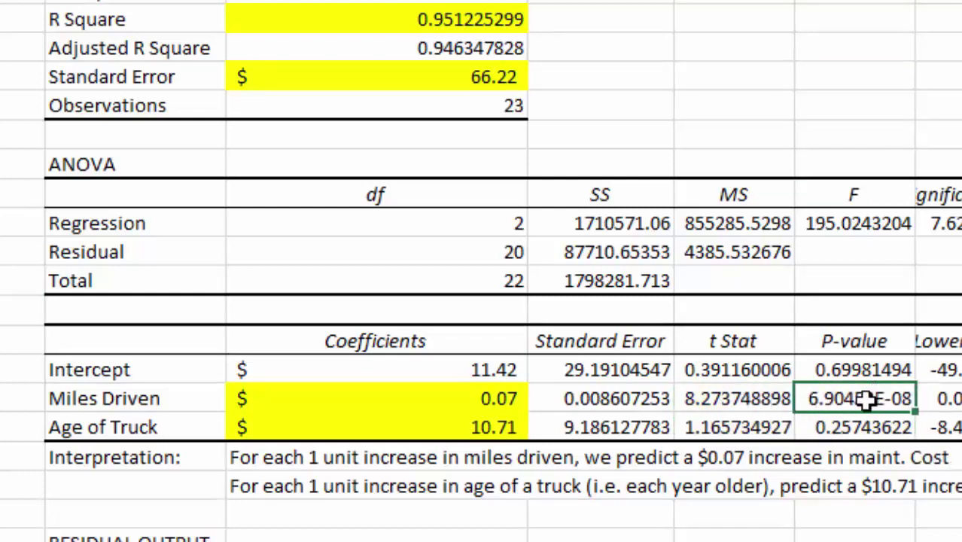
left_click_drag(754, 403, 807, 403)
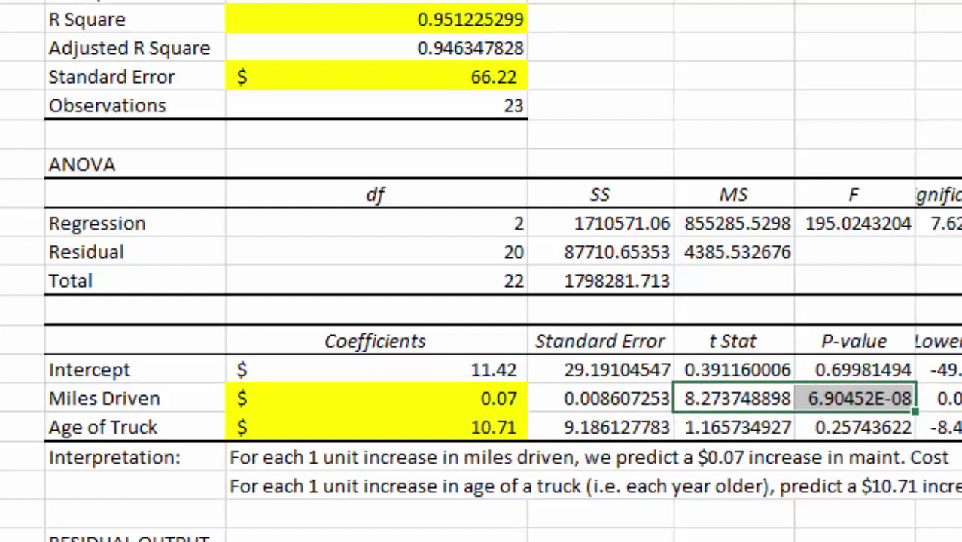
key("F4")
Step: Fill the t Stat and P-value cells of the Age of Truck row in red
left_click(718, 433)
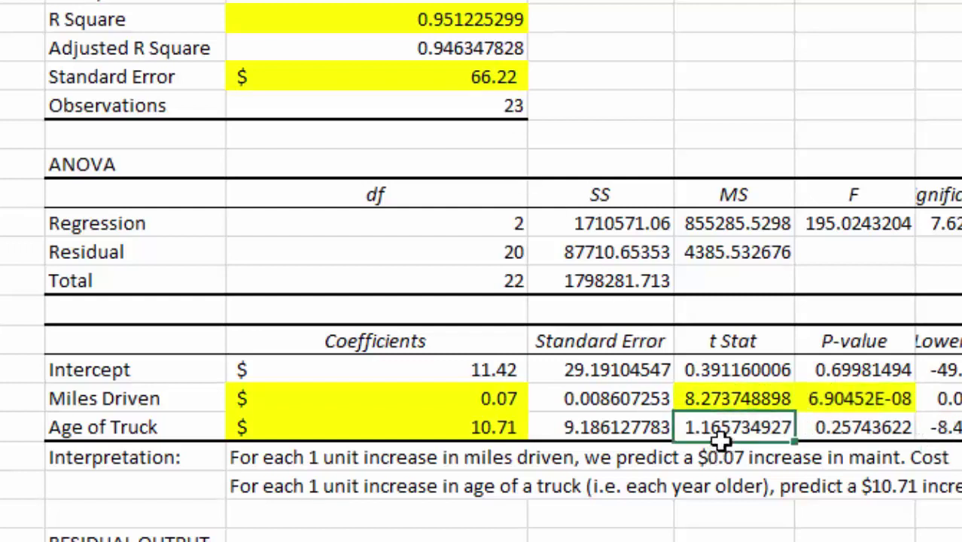
left_click(832, 429)
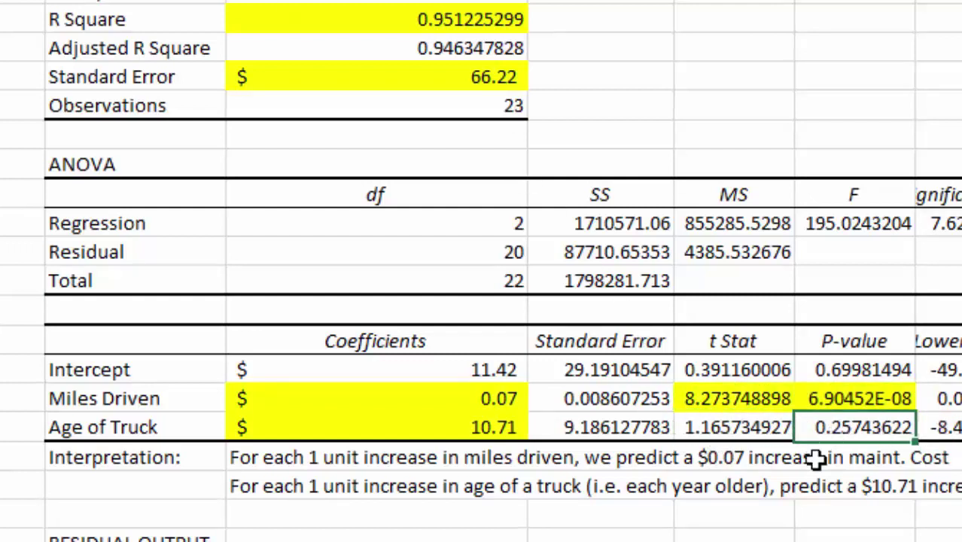
left_click_drag(757, 427, 842, 424)
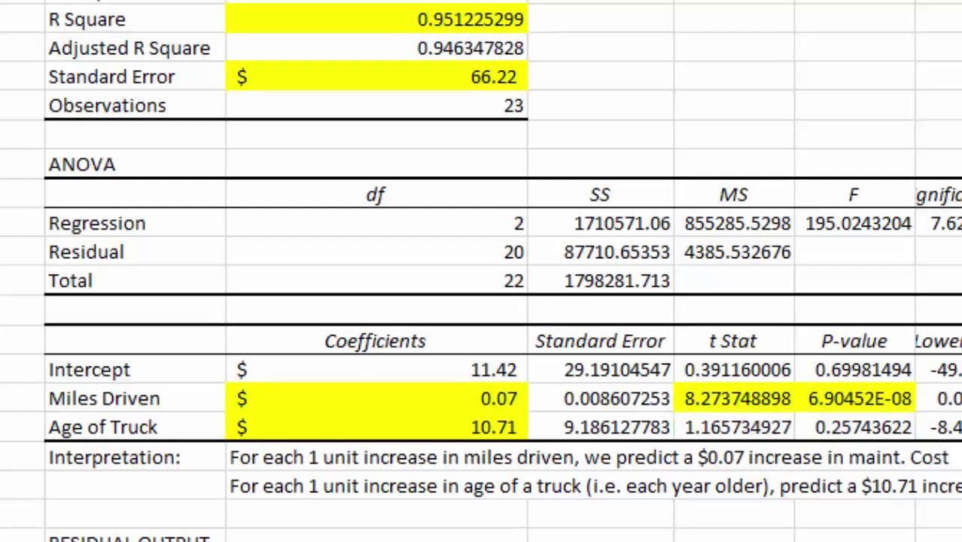
left_click(572, 439)
left_click(494, 426)
left_click_drag(692, 431, 831, 422)
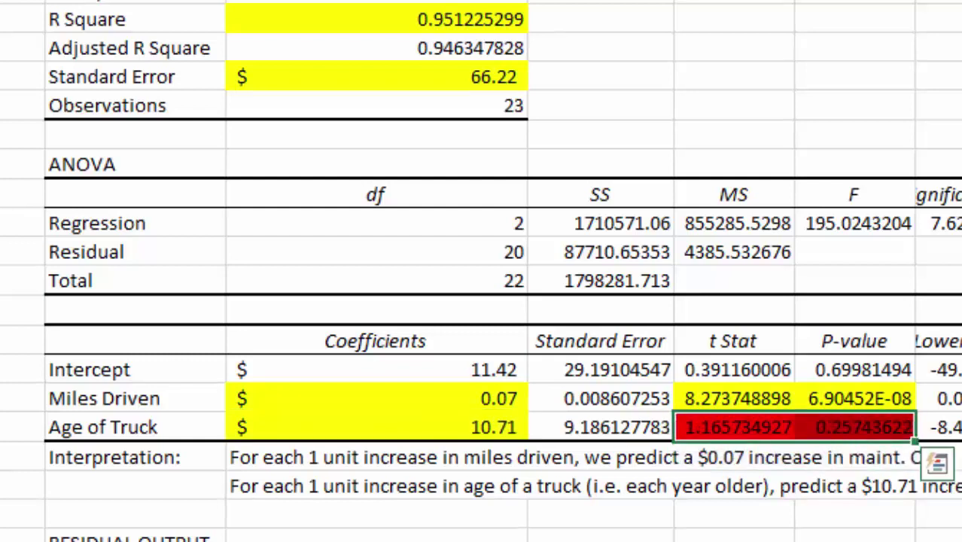
left_click(611, 519)
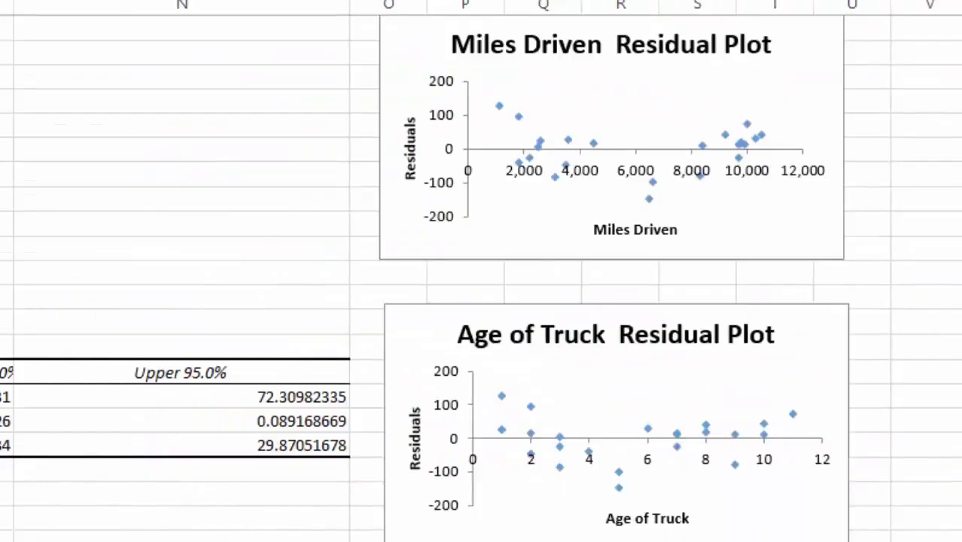
Step: Move the Miles Driven Residual Plot over column N, beside its original place, and examine how its residuals are scattered
scroll(956, 197, "up", 1)
left_click(649, 166)
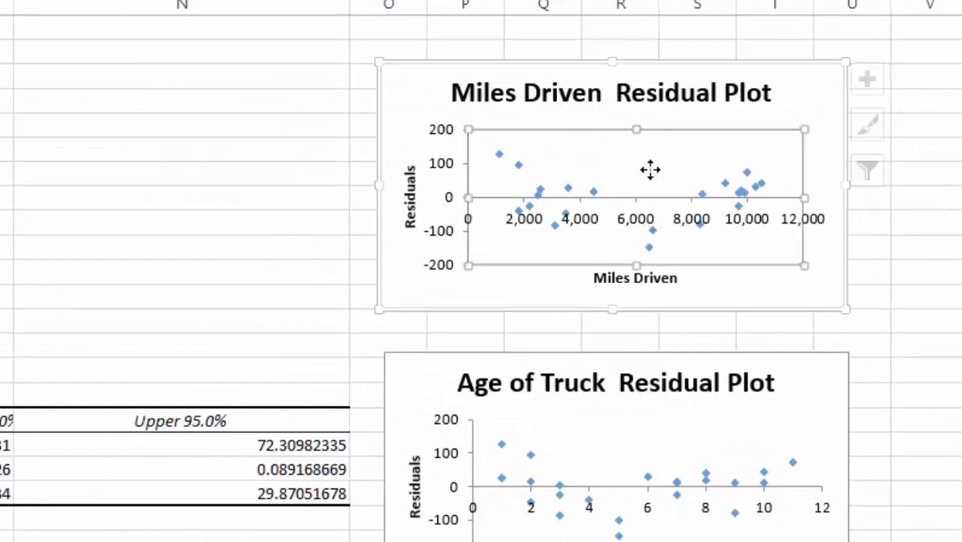
left_click_drag(588, 82, 53, 45)
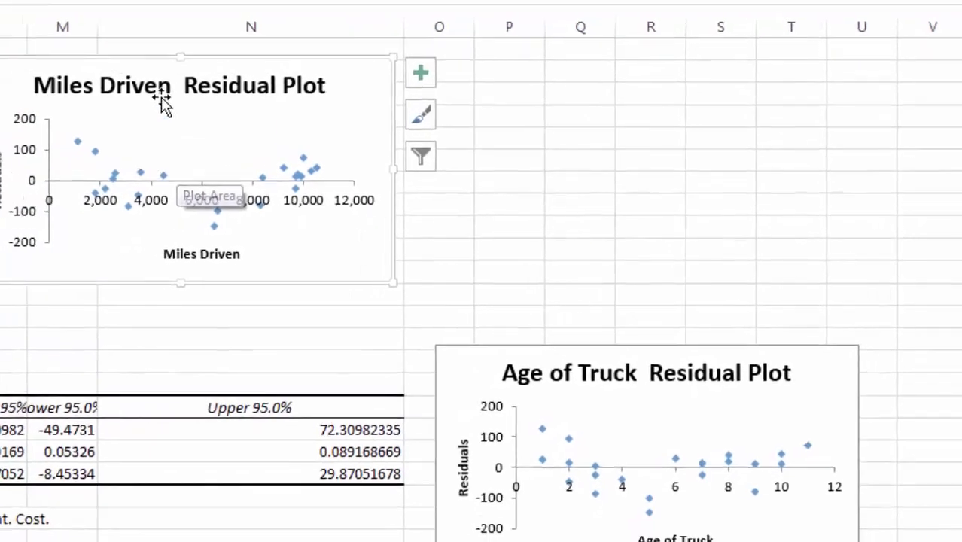
left_click(102, 132)
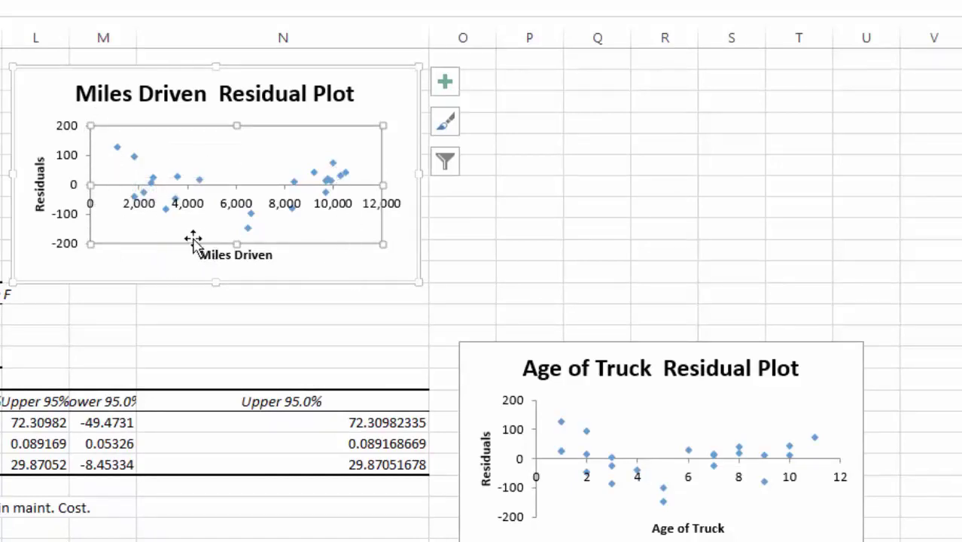
left_click(383, 268)
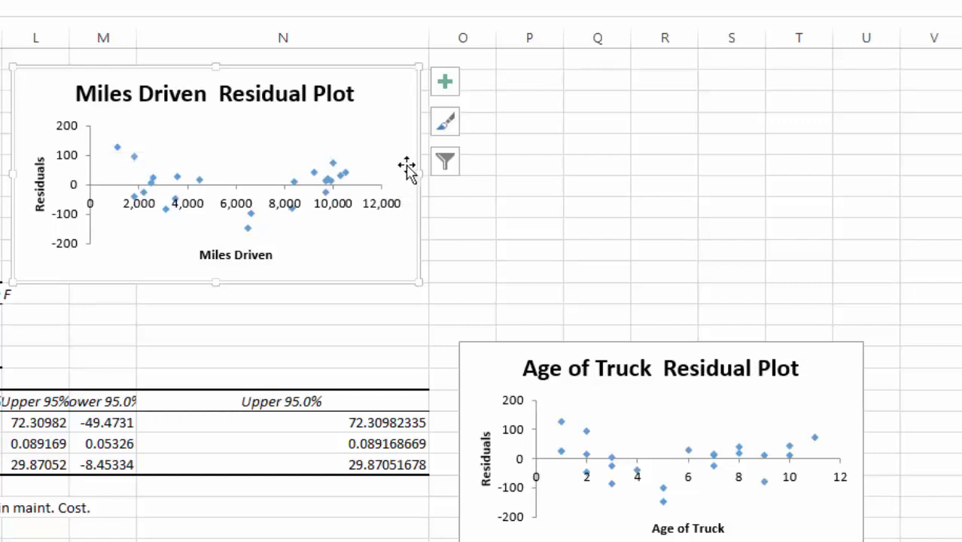
Step: Recentre the Miles Driven Residual Plot's title and move the chart back above the Age of Truck Residual Plot
left_click(353, 86)
left_click_drag(419, 86, 451, 98)
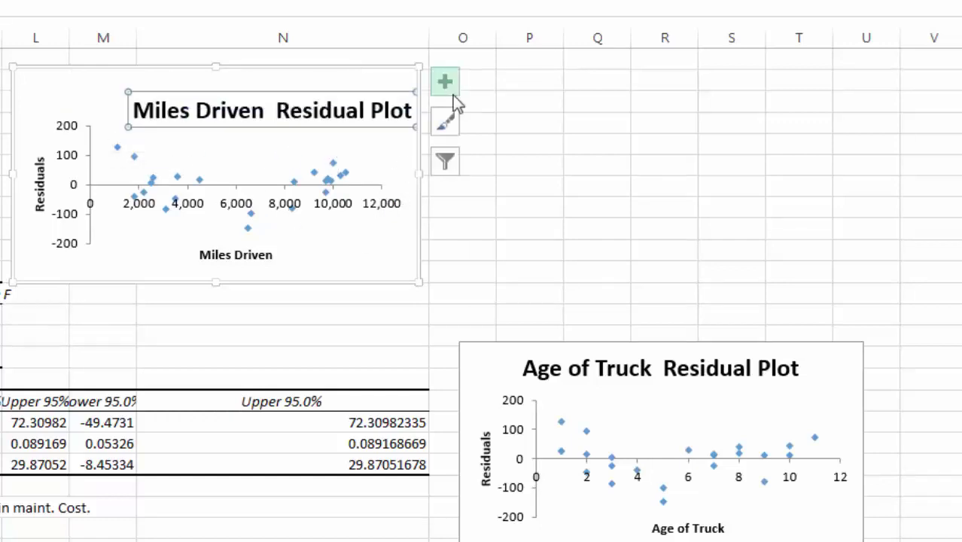
left_click_drag(375, 90, 336, 77)
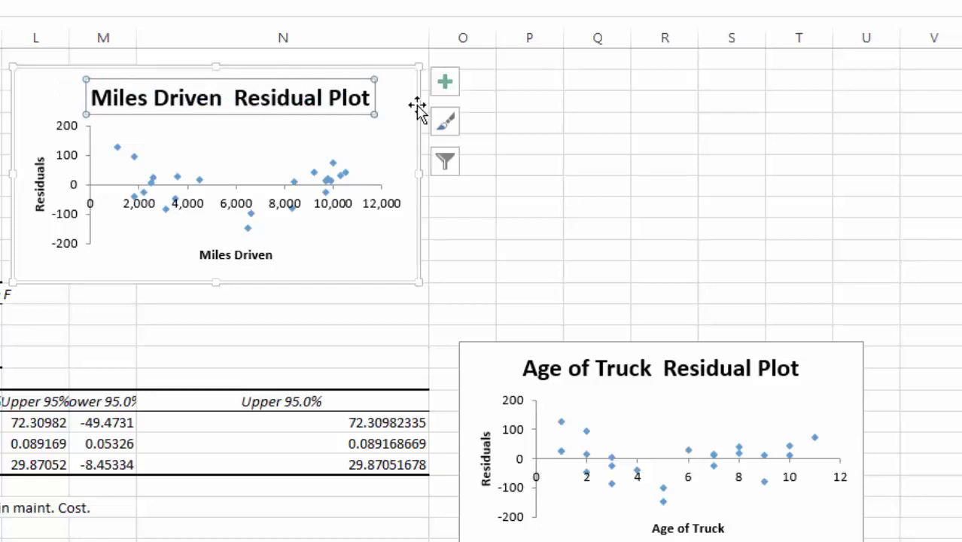
left_click_drag(403, 73, 847, 85)
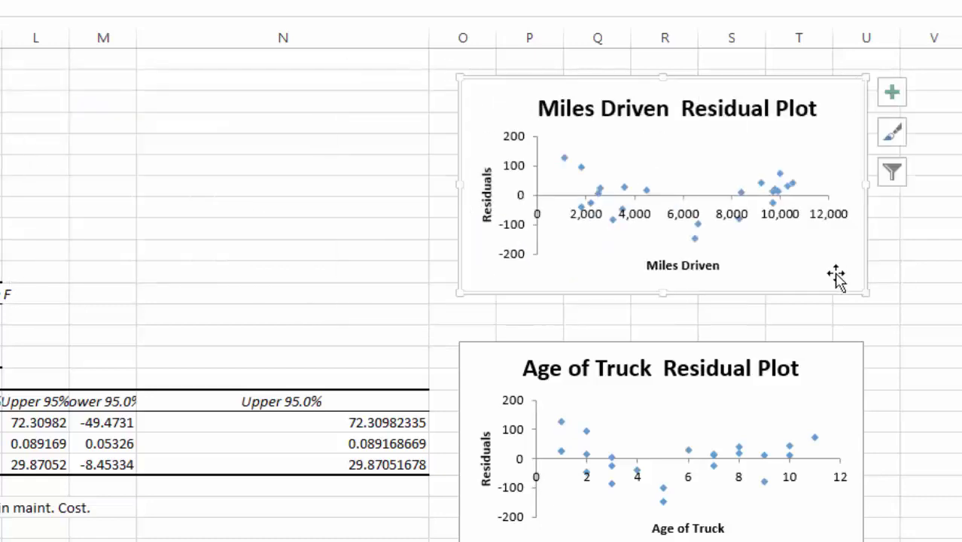
Step: Check the Age of Truck Residual Plot and return to the regression summary and its residual output
left_click(831, 378)
scroll(576, 338, "down", 2)
left_click_drag(730, 541, 659, 541)
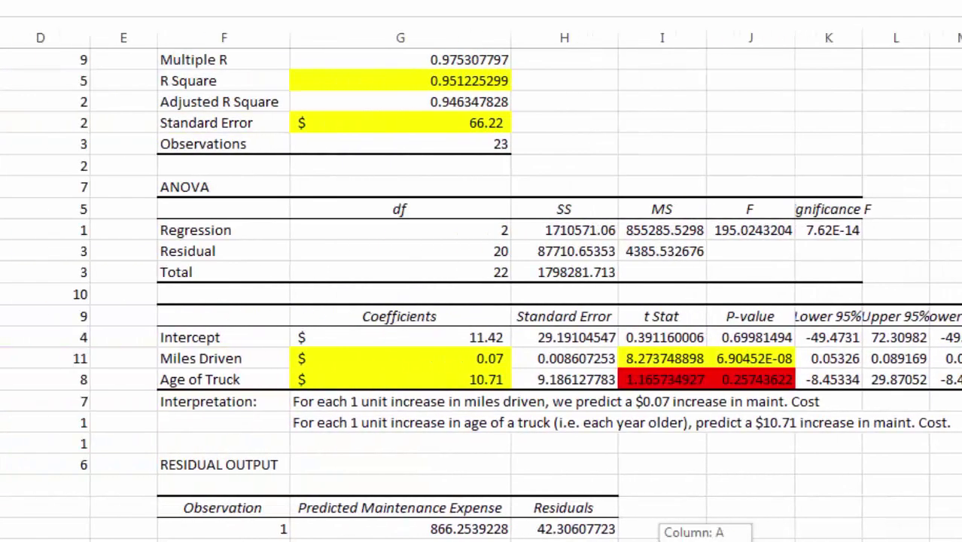
left_click(775, 486)
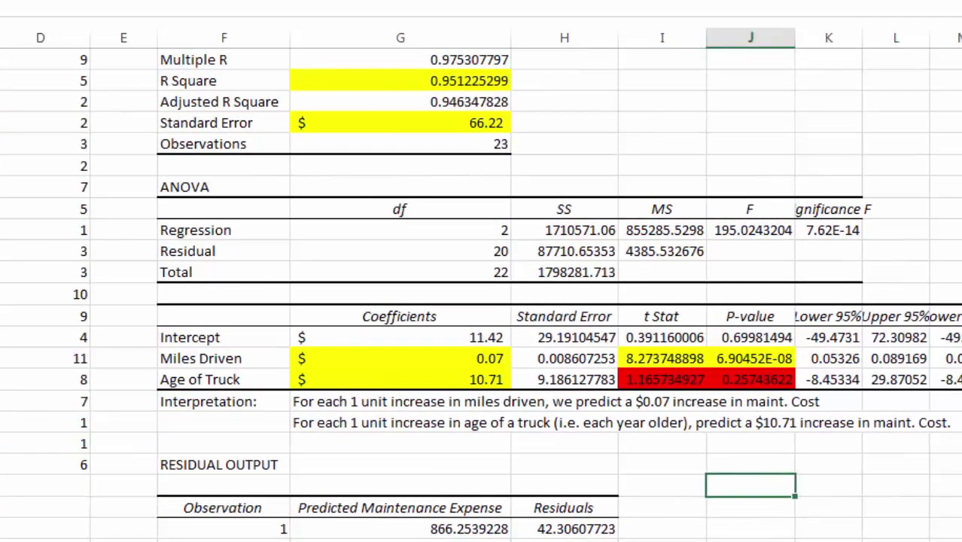
scroll(481, 294, "down", 2)
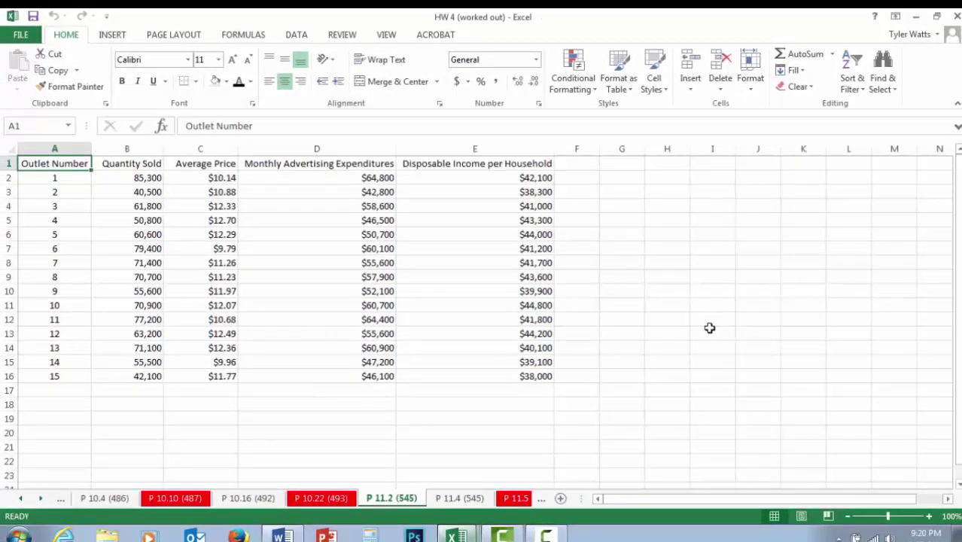
Step: Compare the single-variable regressions on sheet P 10.4 (486) with the sales data on sheet P 11.2 (545)
left_click(103, 502)
left_click(392, 498)
left_click(427, 419)
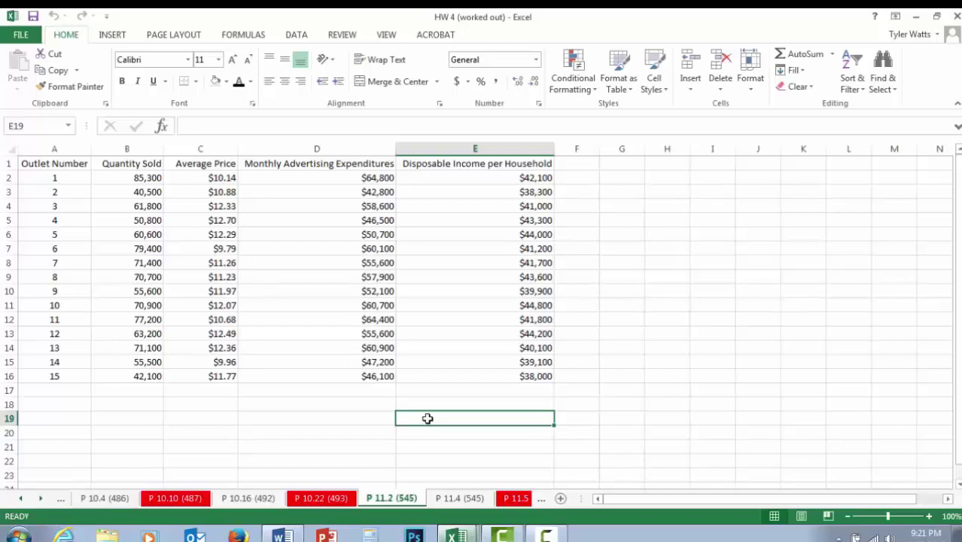
left_click(105, 499)
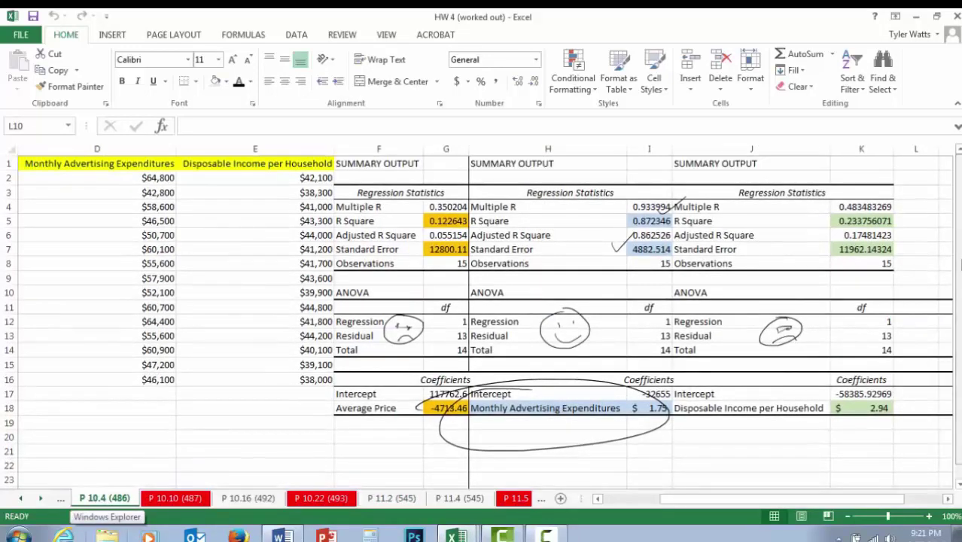
left_click(455, 499)
key("ctrl+Page_Up")
Step: Start a Regression analysis on sheet P 11.2 (545) with Quantity Sold, B1:B16 including its header, as the Y range
left_click(296, 34)
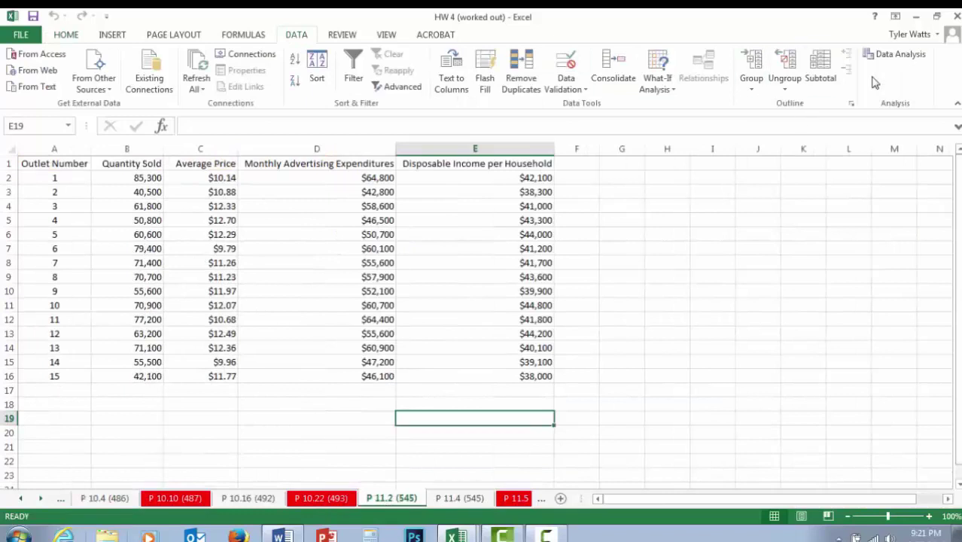
left_click(898, 60)
left_click(606, 294)
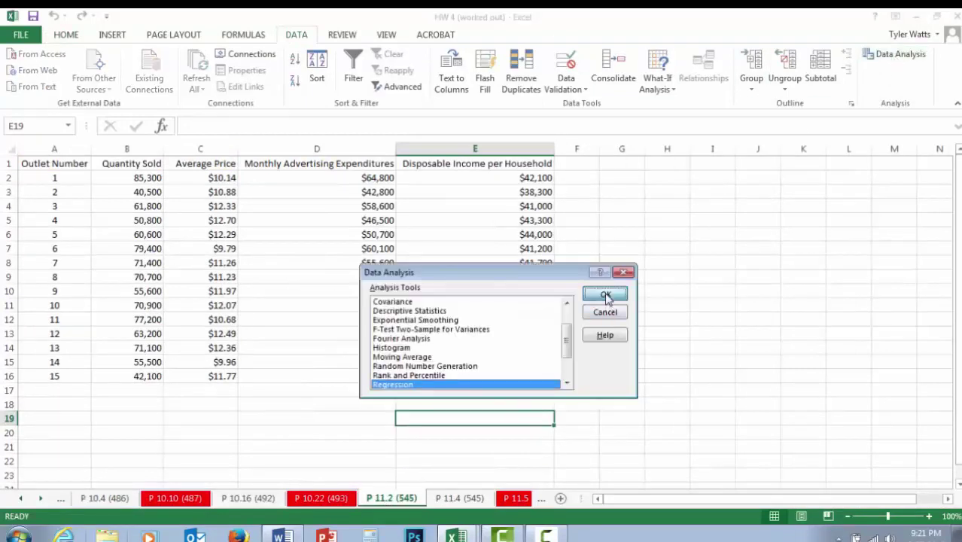
left_click_drag(539, 213, 783, 187)
left_click_drag(148, 180, 139, 377)
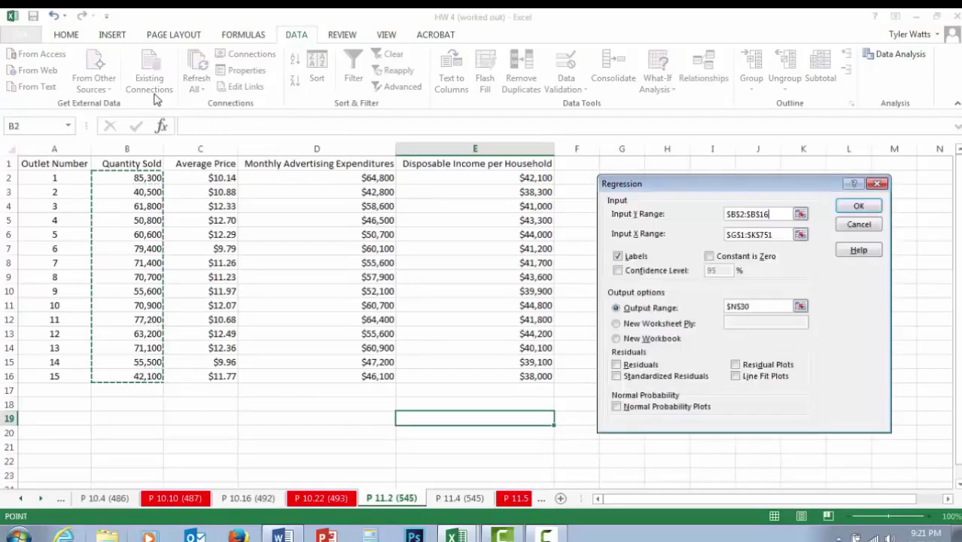
left_click(742, 215)
left_click_drag(149, 165, 140, 377)
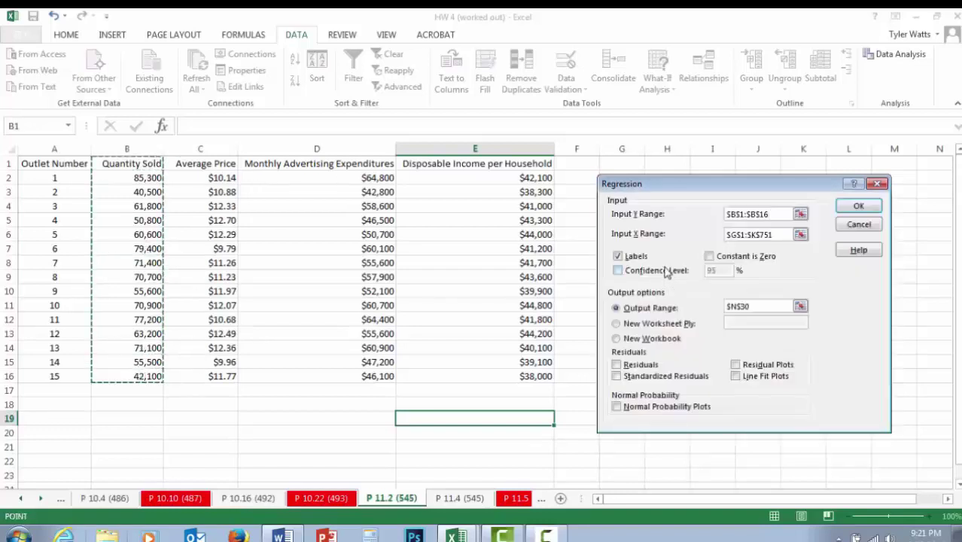
Step: Set the regression's X range to C1:E16 and its output range to G2, and run the analysis
left_click_drag(783, 236, 715, 235)
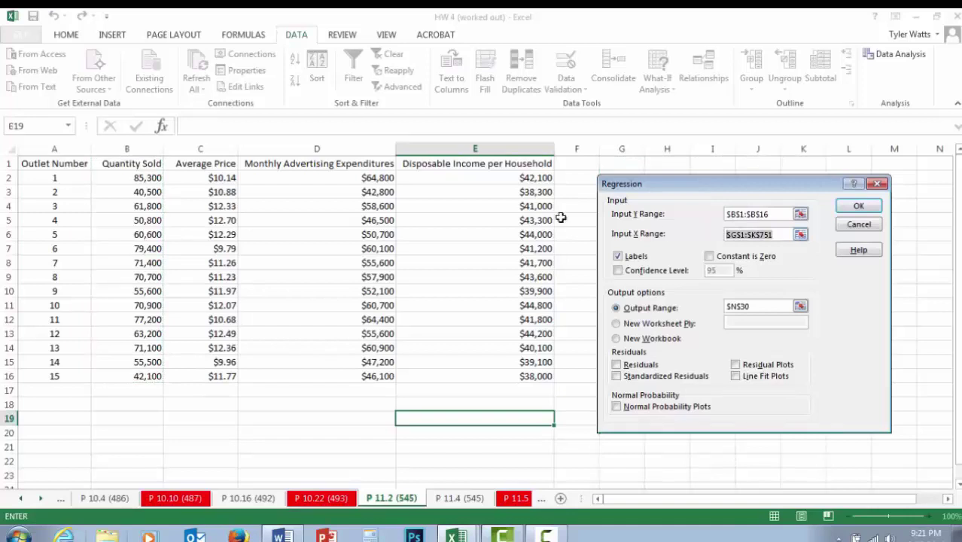
left_click_drag(226, 169, 456, 381)
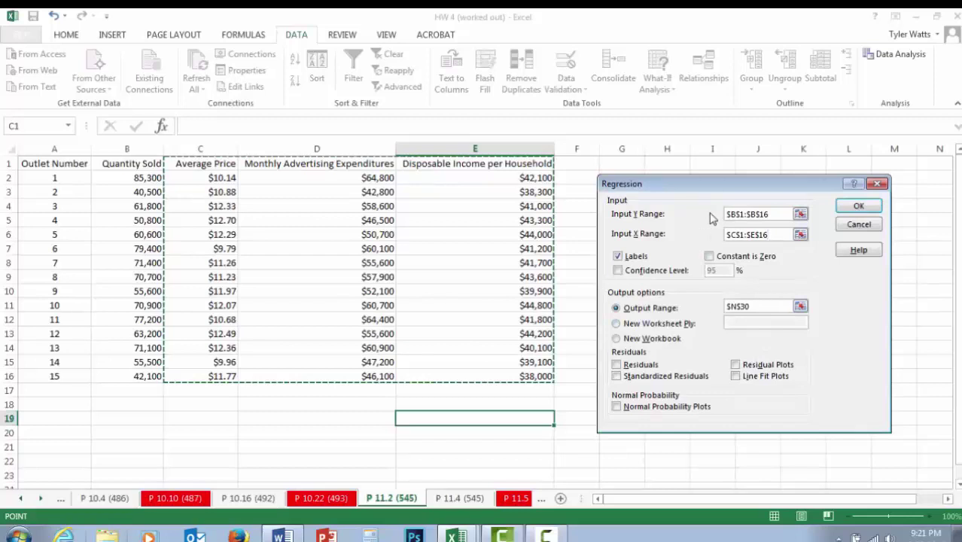
left_click_drag(707, 187, 273, 211)
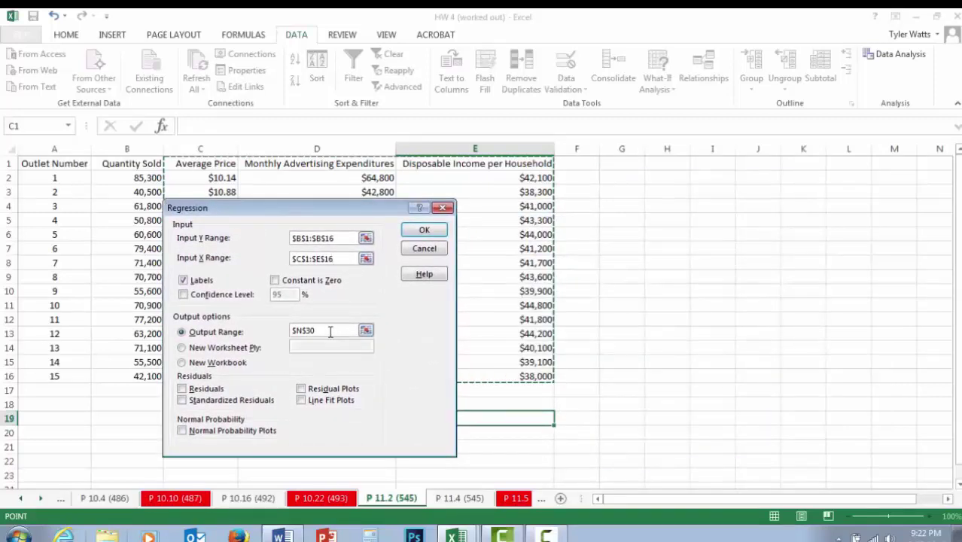
left_click_drag(329, 332, 290, 336)
left_click_drag(957, 280, 957, 273)
left_click(549, 176)
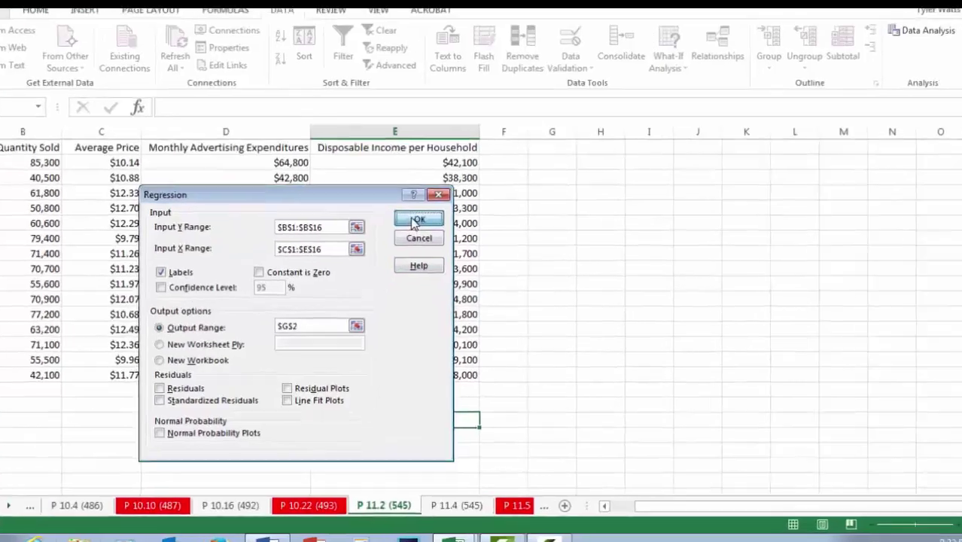
left_click(424, 230)
Step: Highlight the R Square and Standard Error values in the new regression statistics in light green
left_click(594, 235)
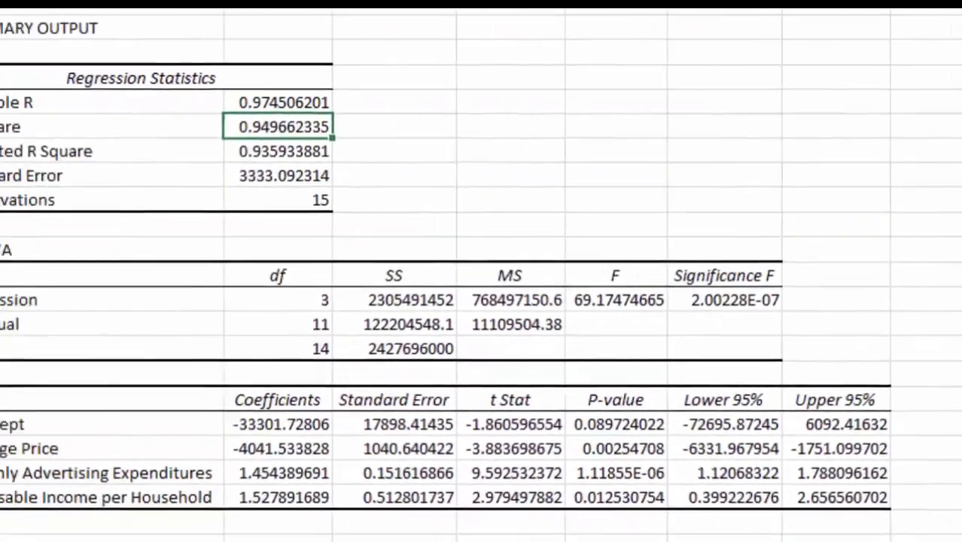
left_click(106, 189)
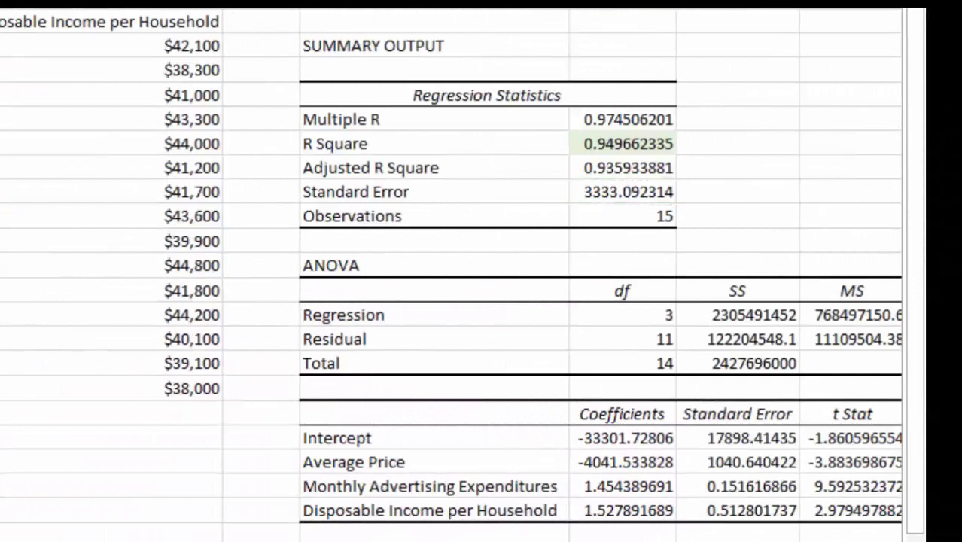
left_click(640, 192, "ctrl")
Step: Enter the note "GOOD!" beside both the R Square and the Standard Error values
left_click(719, 138, "ctrl")
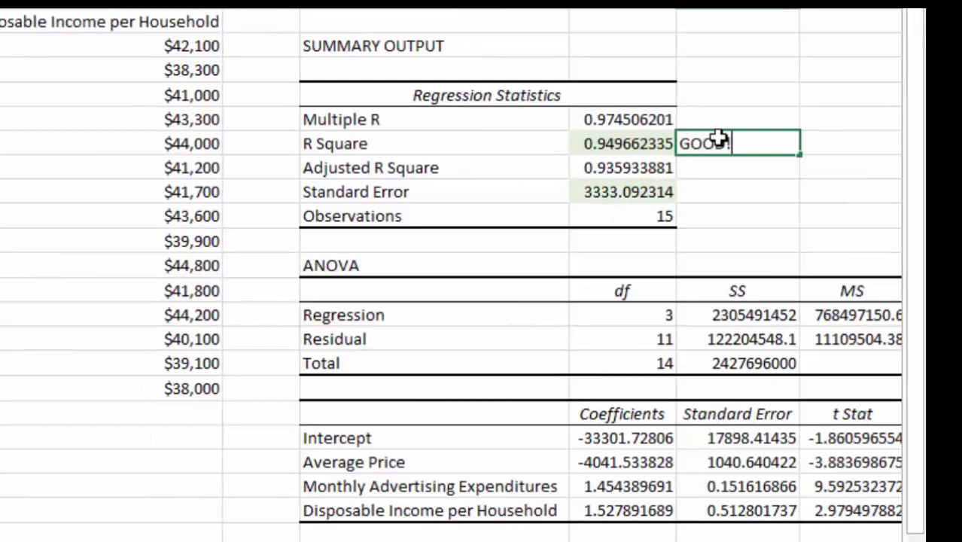
key("Return")
type("Good")
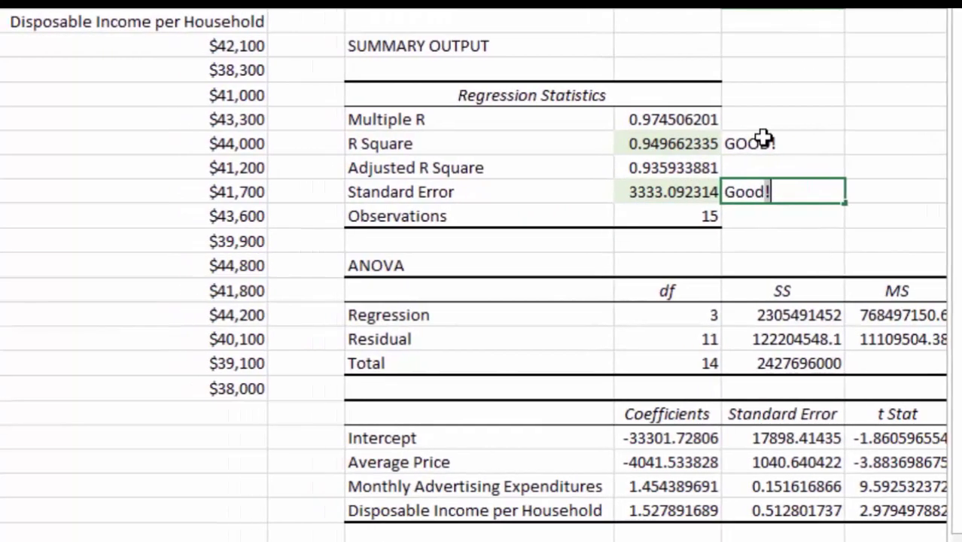
key("Return")
Step: Highlight the ANOVA F and Significance F values in light green and enter the note "good" beside them
left_click(709, 315)
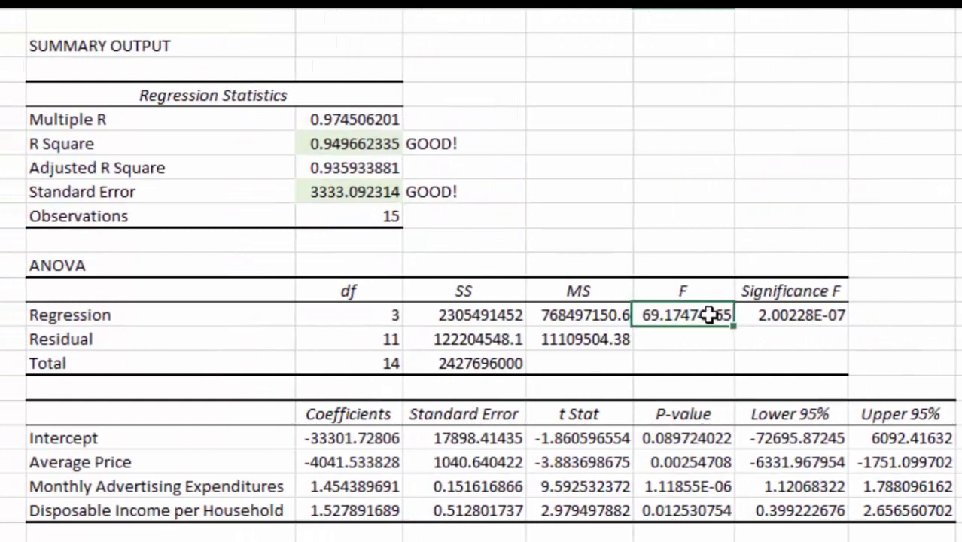
left_click(766, 316)
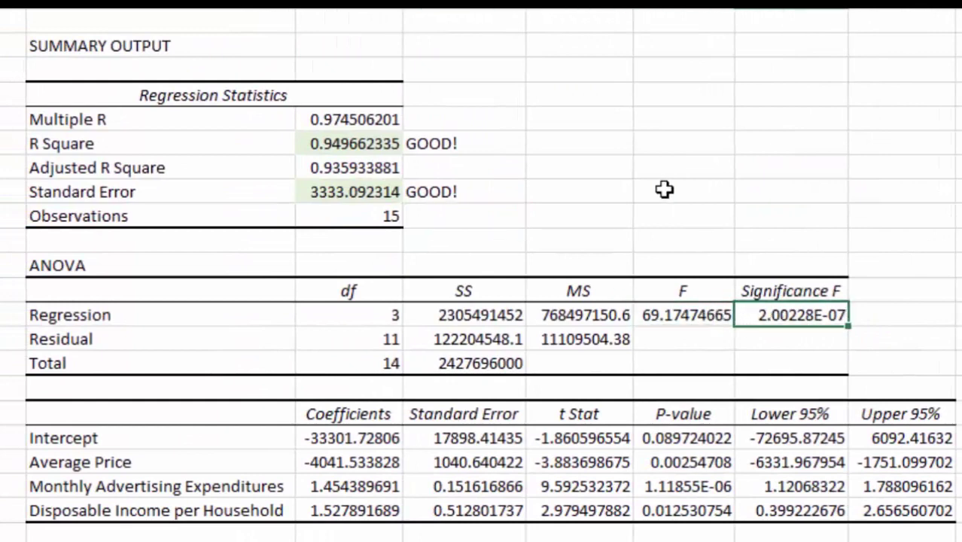
left_click_drag(736, 322, 691, 314)
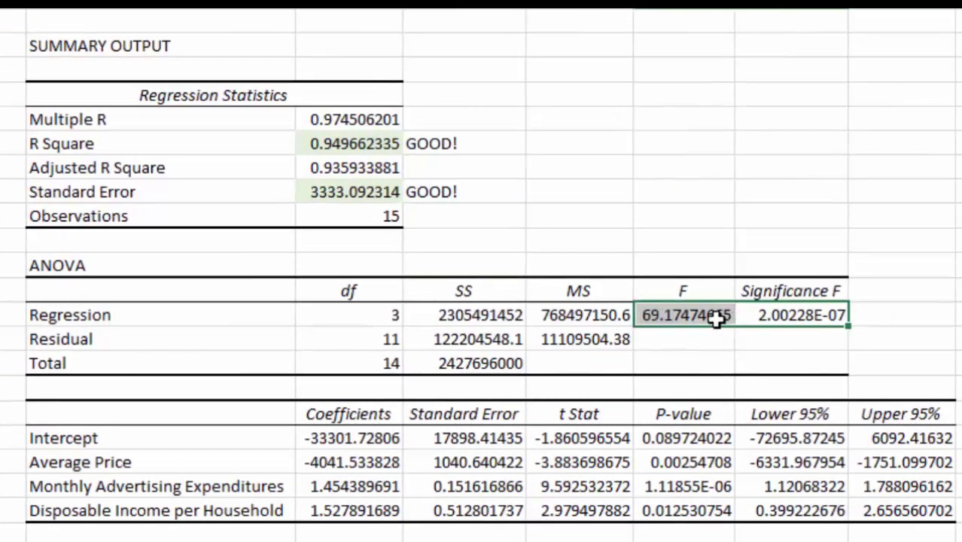
key("F4")
key("Right")
type("good")
Step: Highlight the P-values of Average Price, Monthly Advertising Expenditures and Disposable Income per Household in yellow
left_click_drag(697, 438, 701, 512)
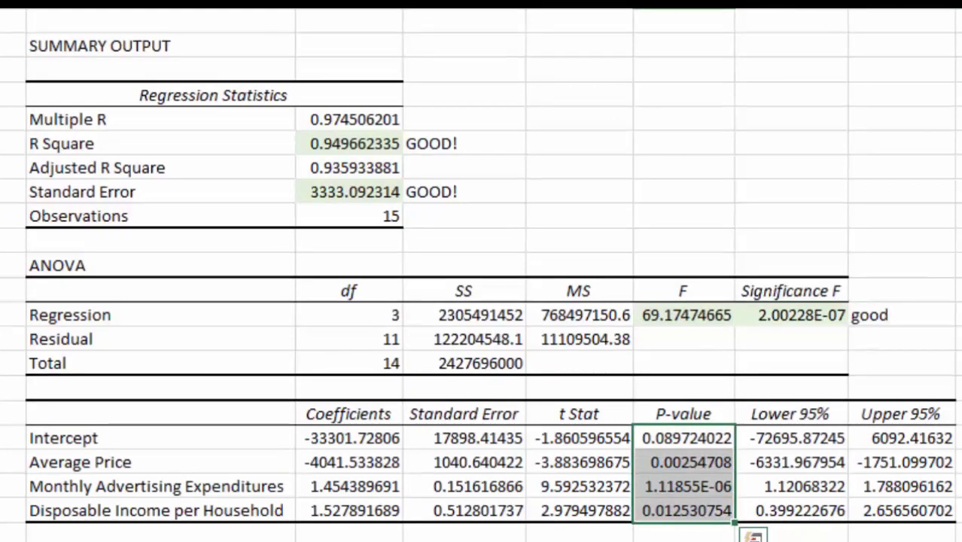
left_click(692, 437)
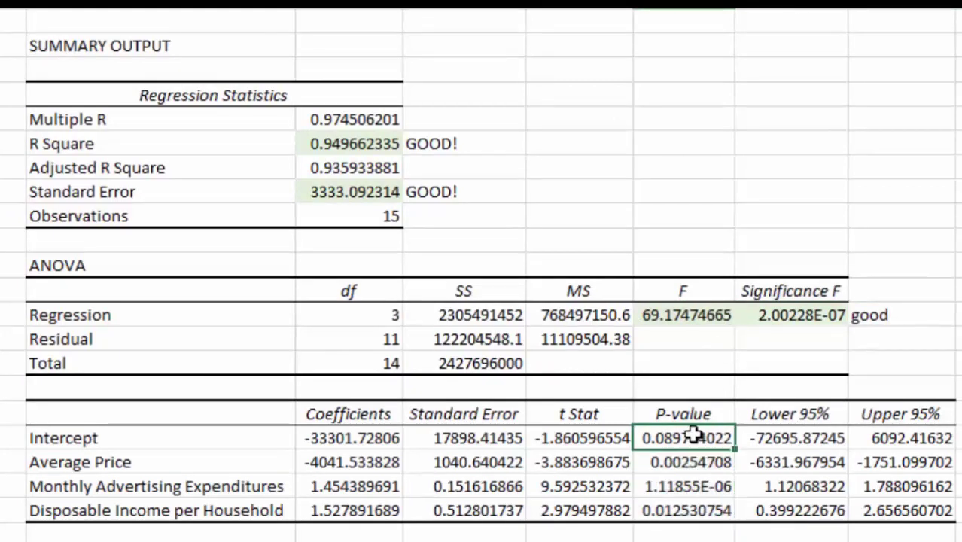
left_click_drag(696, 461, 700, 506)
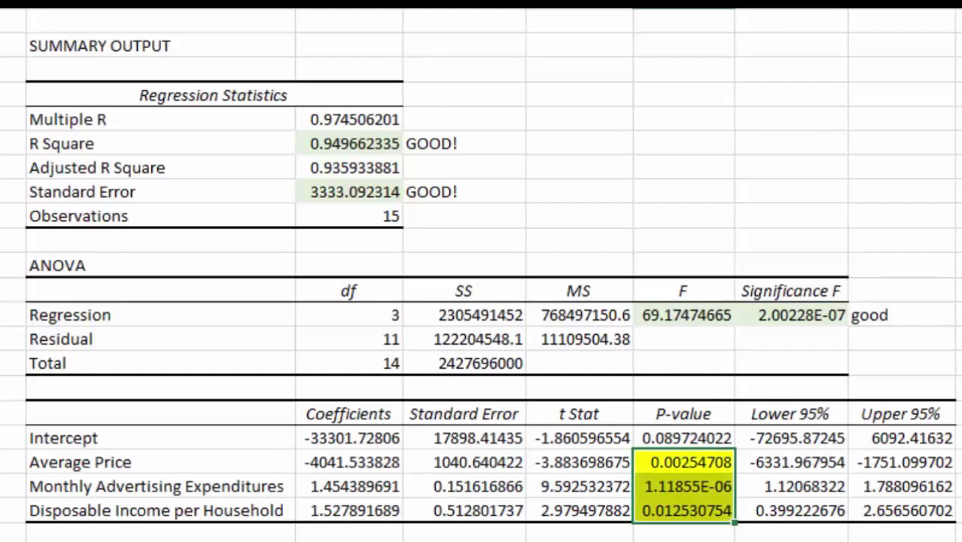
left_click_drag(580, 462, 570, 506)
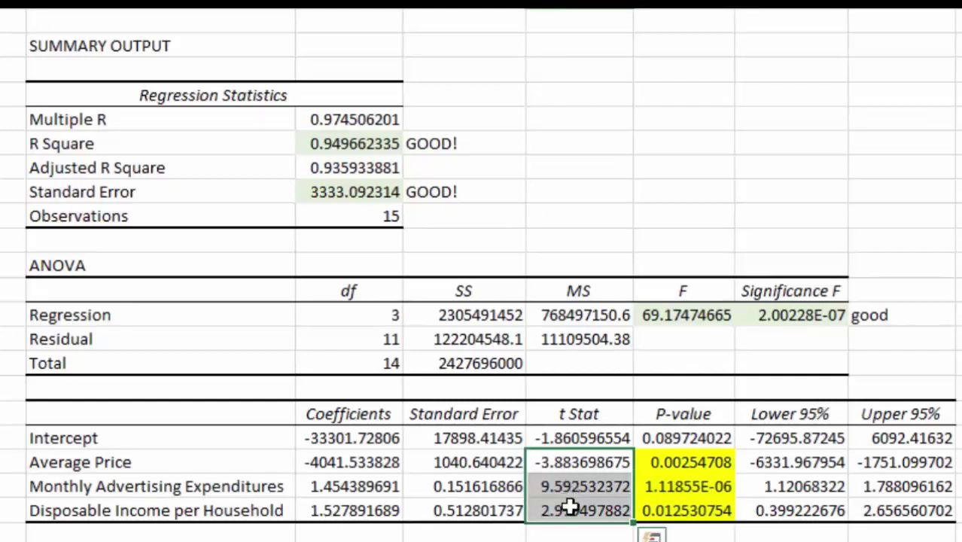
left_click(572, 463)
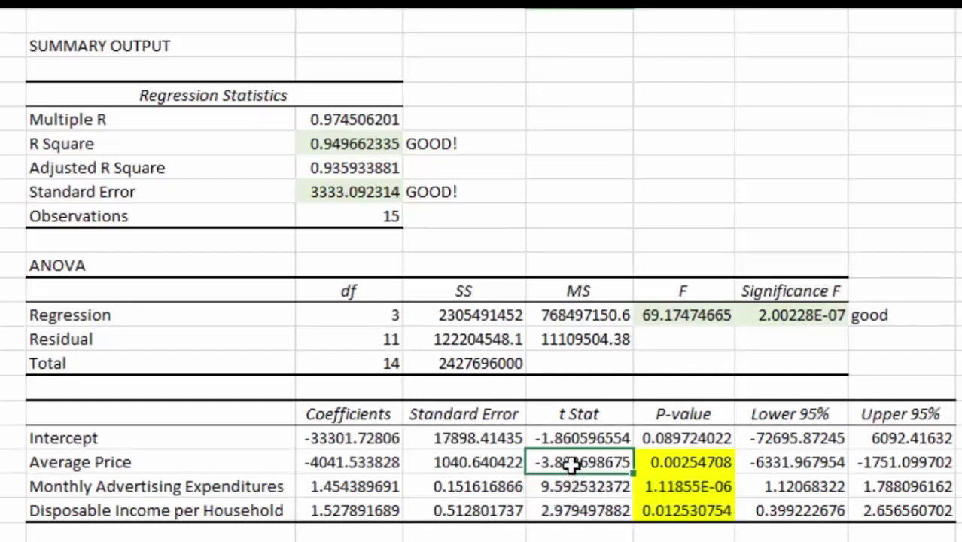
Step: Format the coefficients of the three predictor variables as dollar amounts with two decimals
left_click(319, 465)
left_click_drag(319, 465, 340, 511)
key("ctrl+shift+4")
left_click(183, 468)
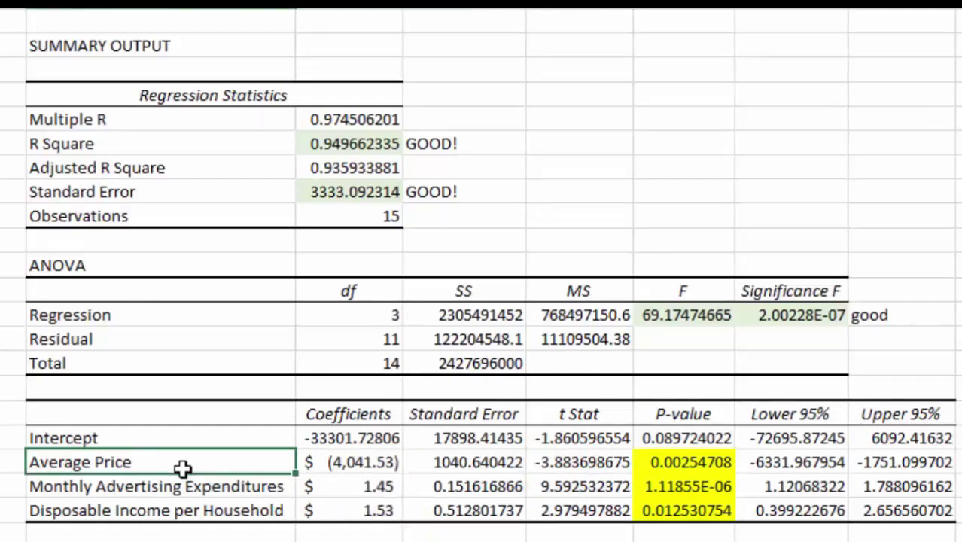
Step: Highlight the Average Price, Monthly Advertising Expenditures and Disposable Income per Household coefficients in yellow
scroll(481, 276, "left", 1)
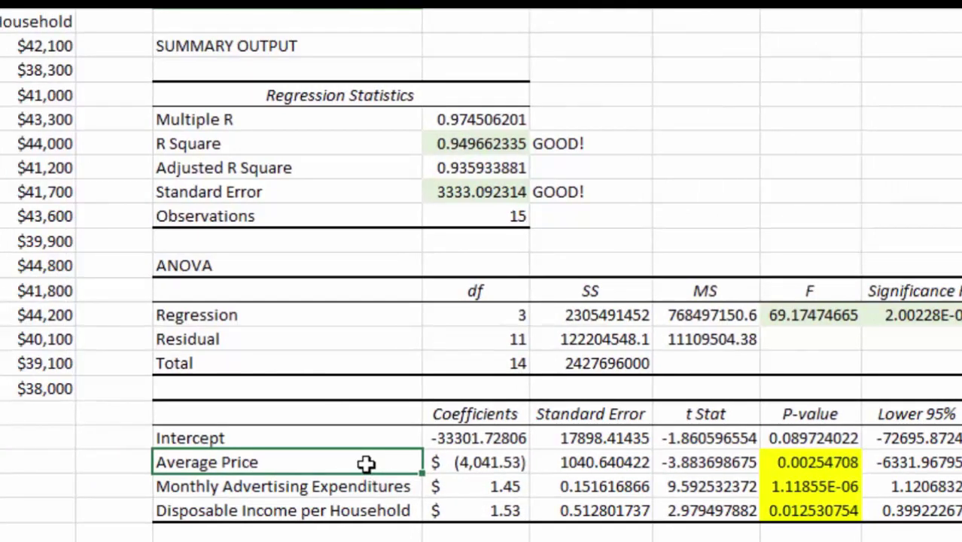
left_click(453, 463)
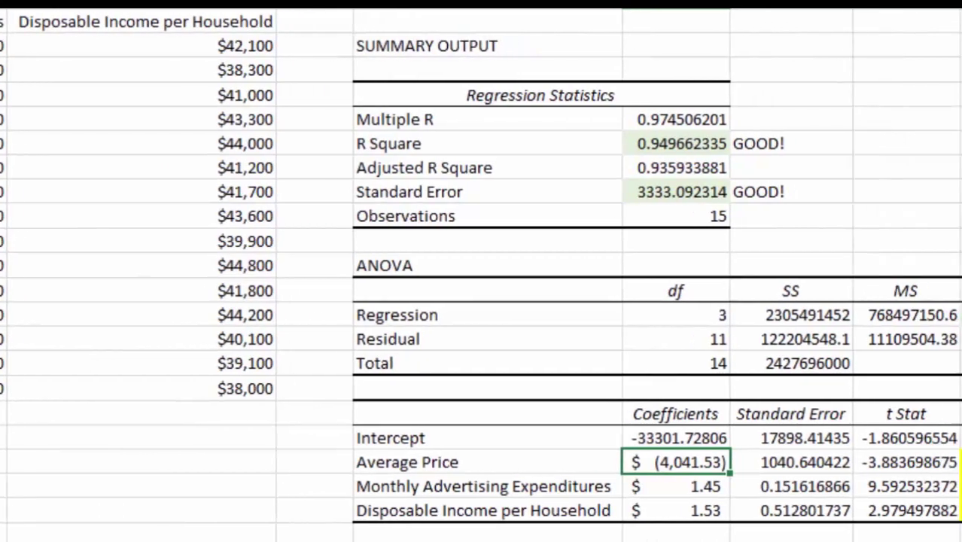
left_click(702, 486)
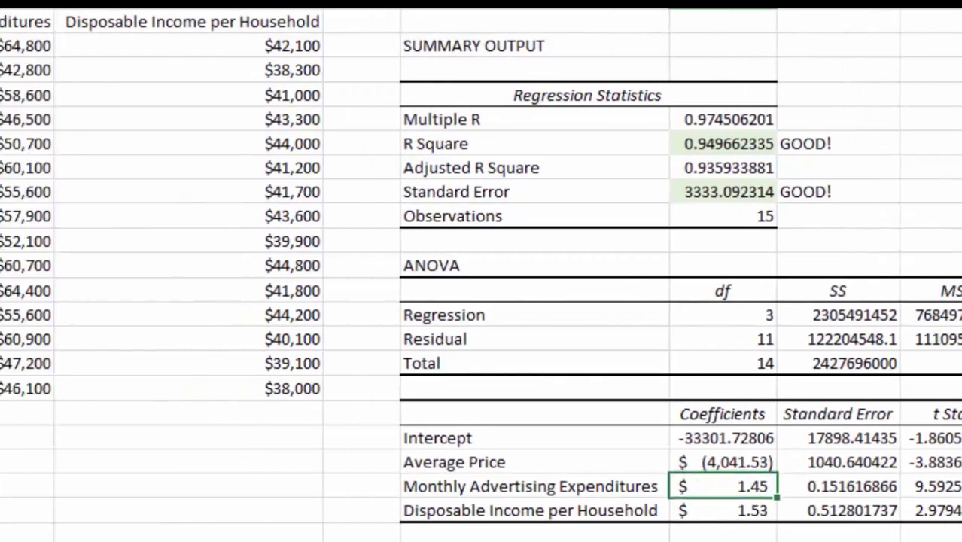
left_click(934, 463)
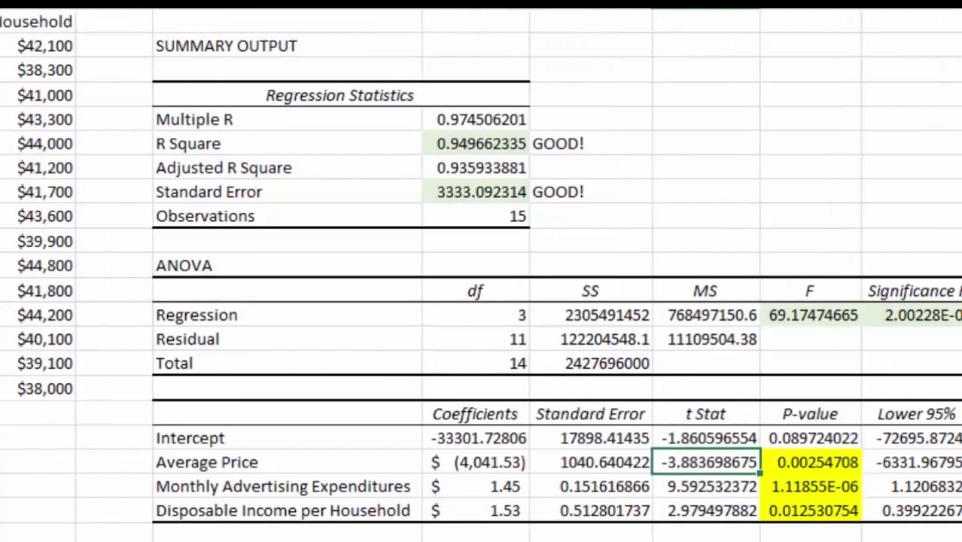
left_click(802, 464)
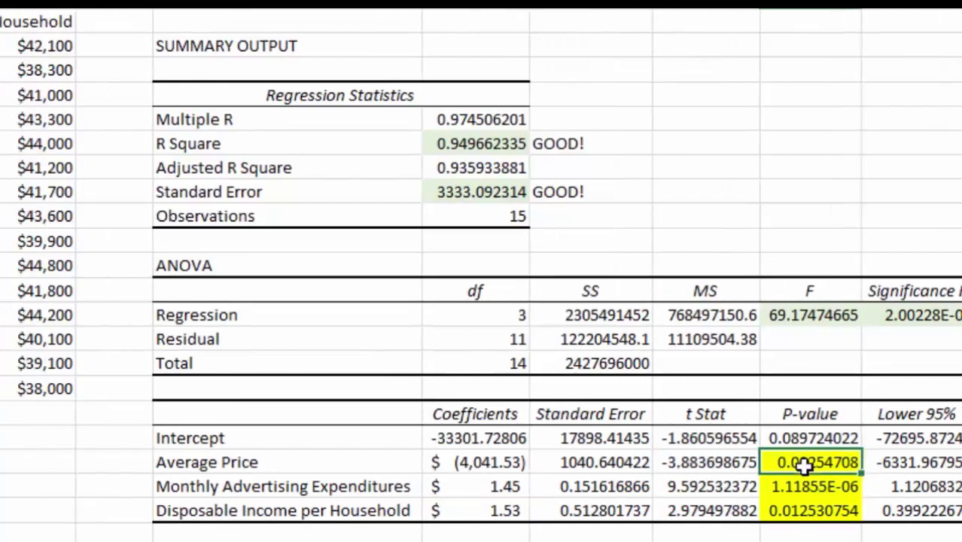
left_click(473, 461)
key("F4")
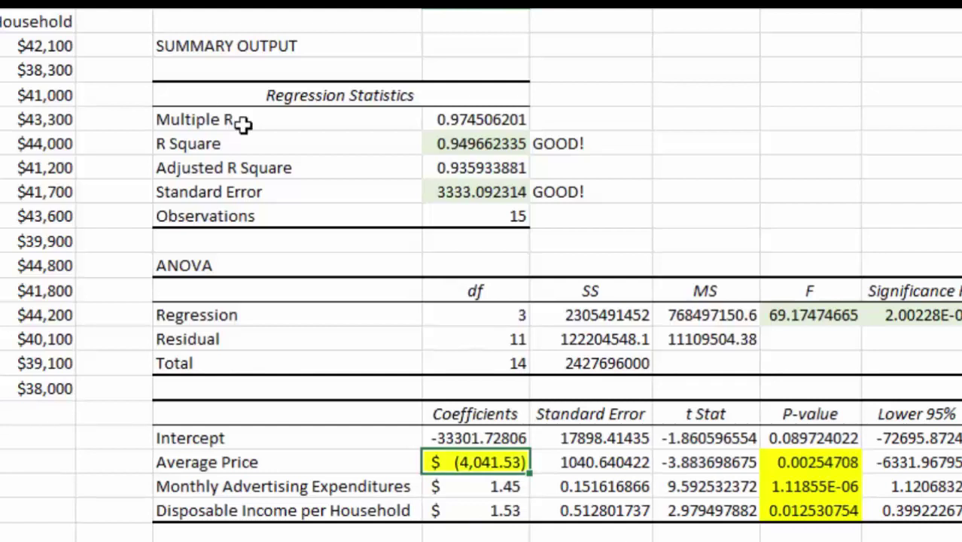
left_click(459, 489)
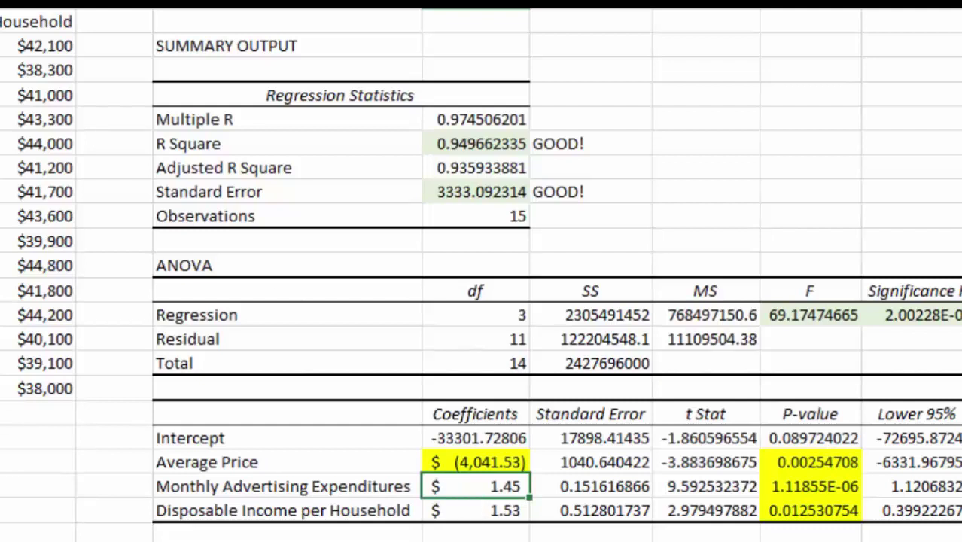
key("F4")
left_click(482, 514)
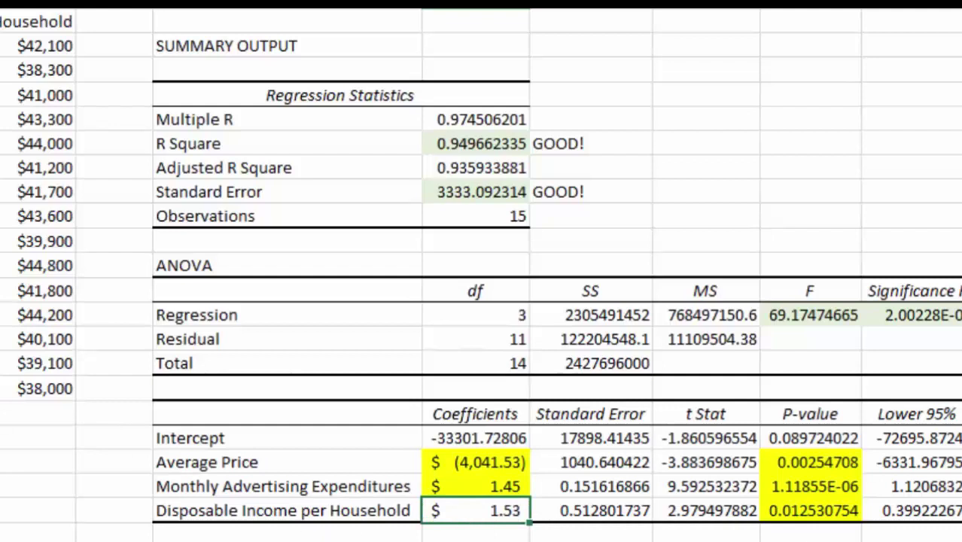
key("F4")
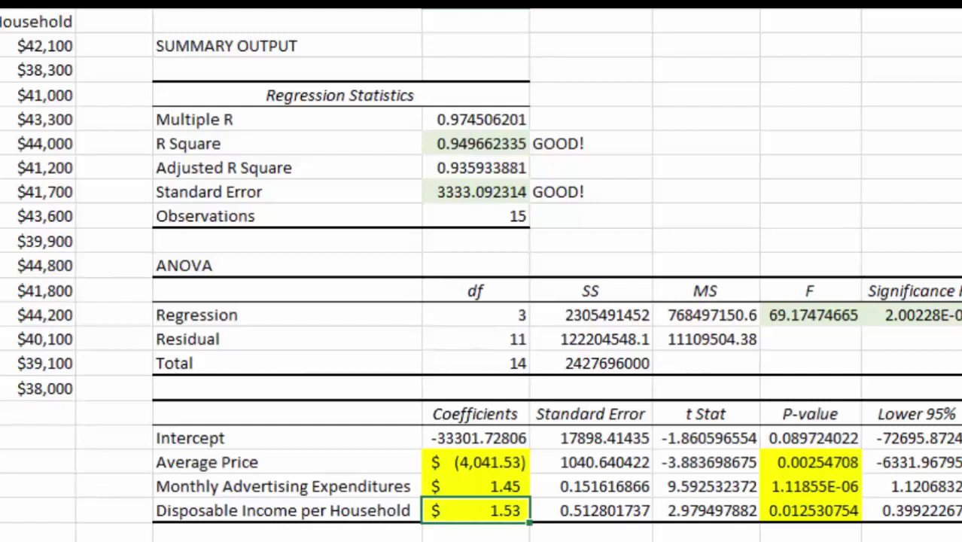
left_click(821, 509)
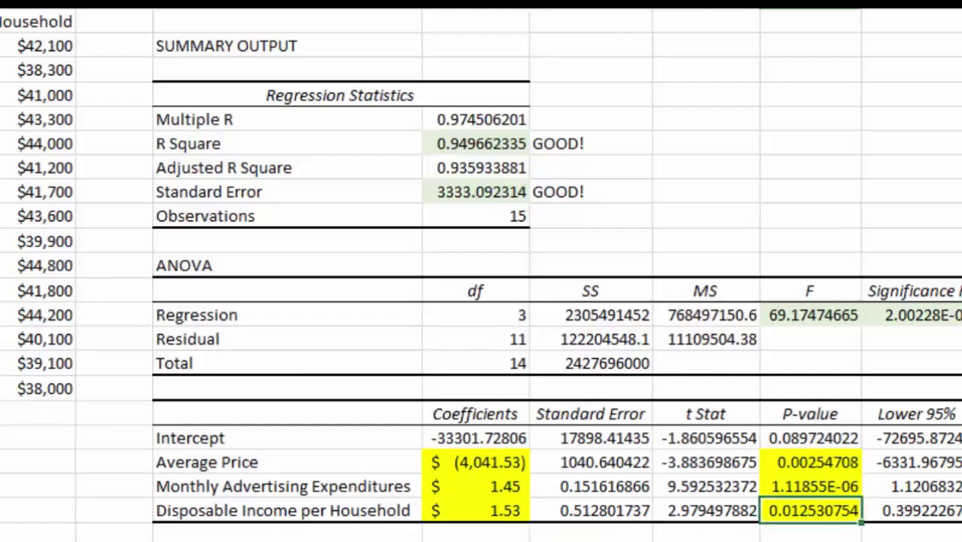
left_click_drag(501, 462, 493, 503)
left_click(607, 533)
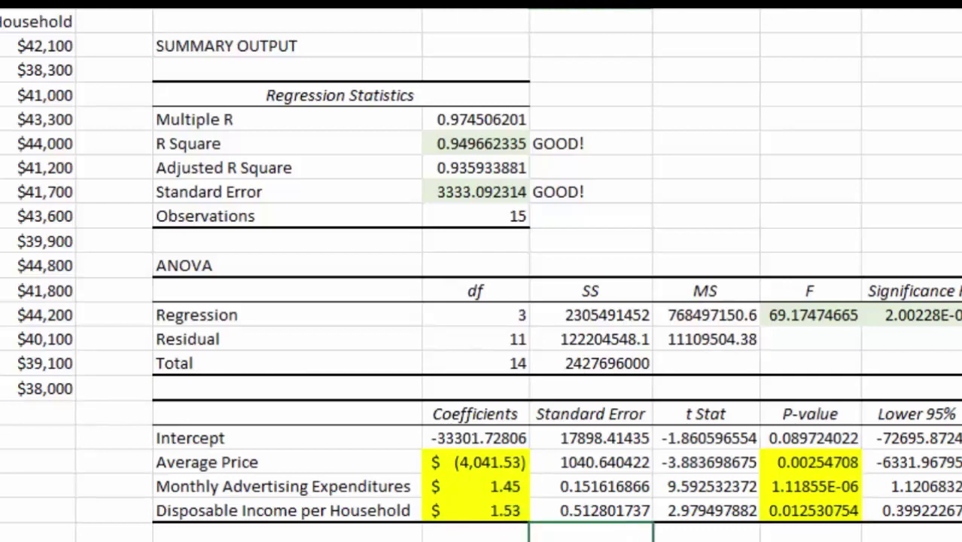
scroll(607, 533, "right", 3)
scroll(766, 359, "right", 1)
left_click(722, 331)
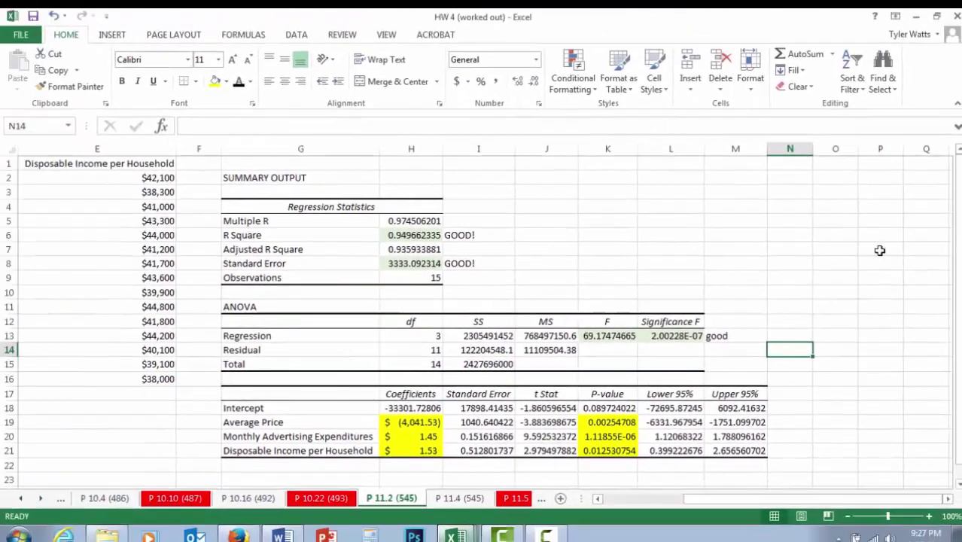
left_click_drag(960, 336, 960, 348)
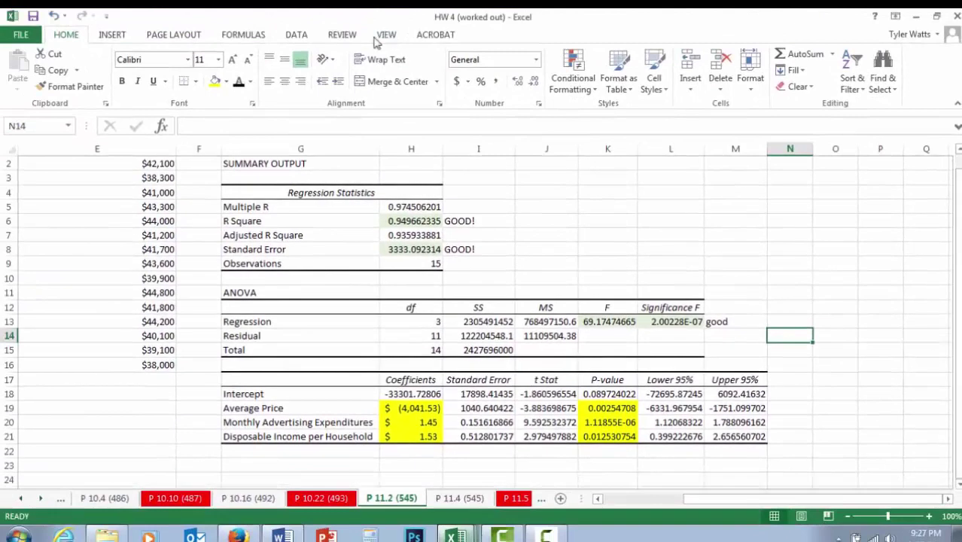
Step: Rerun the regression with Residuals and Residual Plots enabled, overwriting the existing output at G2
left_click(296, 36)
left_click(892, 55)
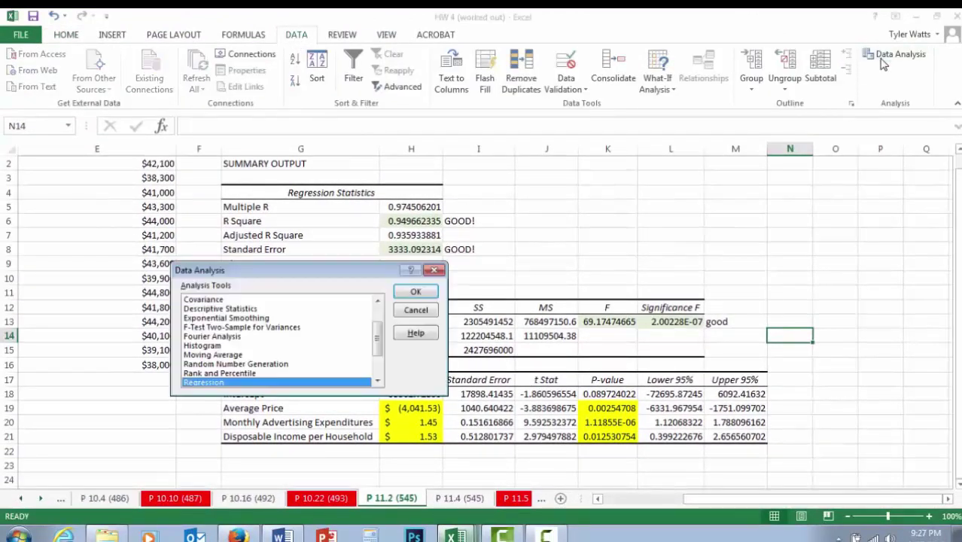
key("Return")
left_click(572, 375)
left_click(677, 375)
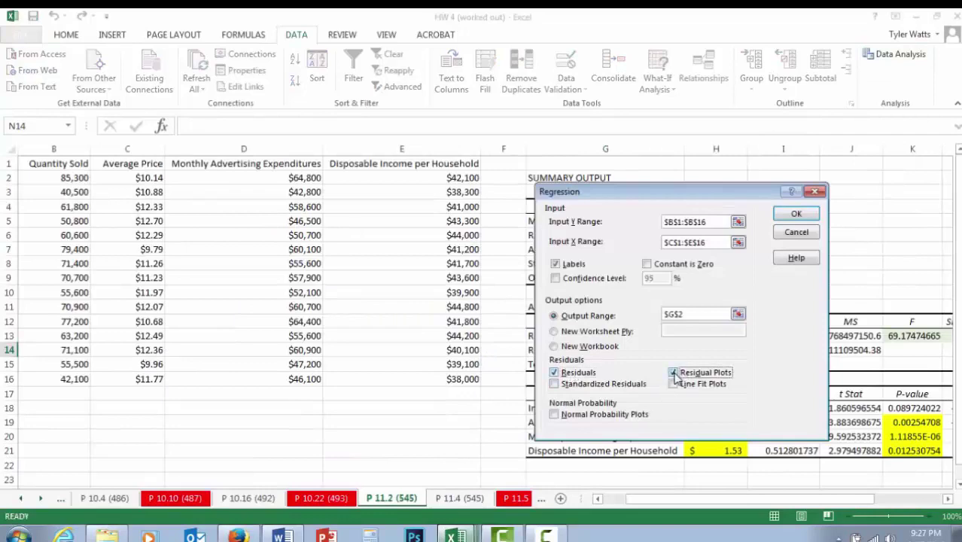
key("Return")
left_click(439, 311)
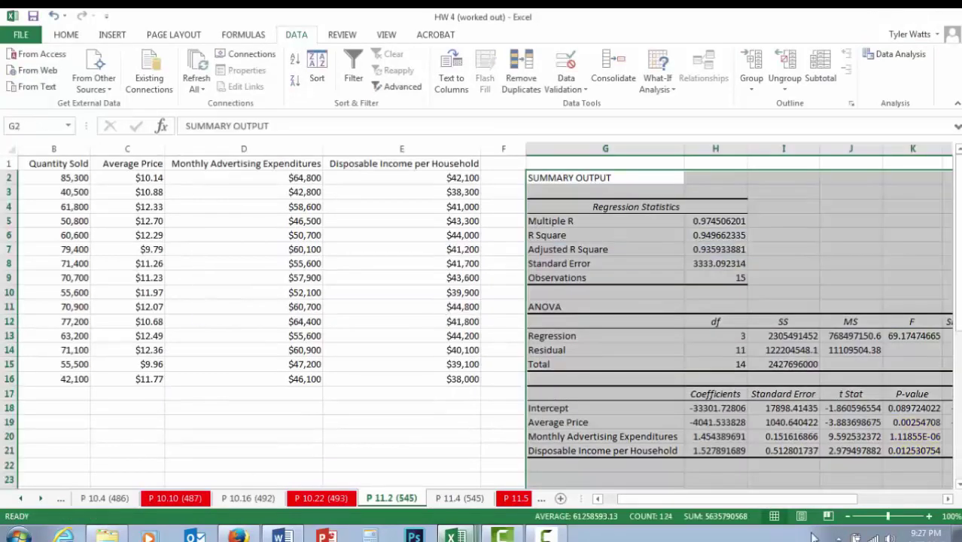
Step: Highlight the R Square and Standard Error values in the regenerated regression statistics in yellow
scroll(678, 302, "right", 2)
left_click(758, 235)
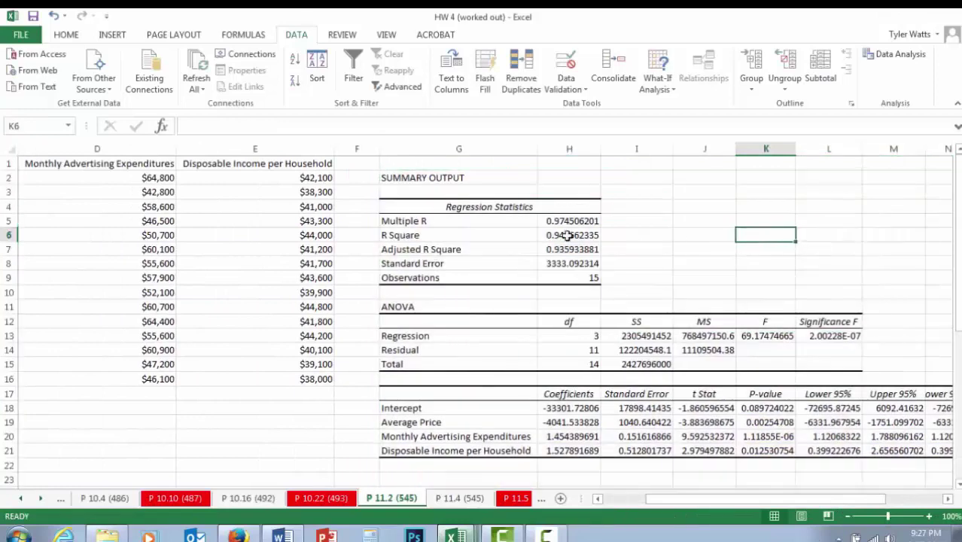
left_click(550, 235)
left_click(66, 34)
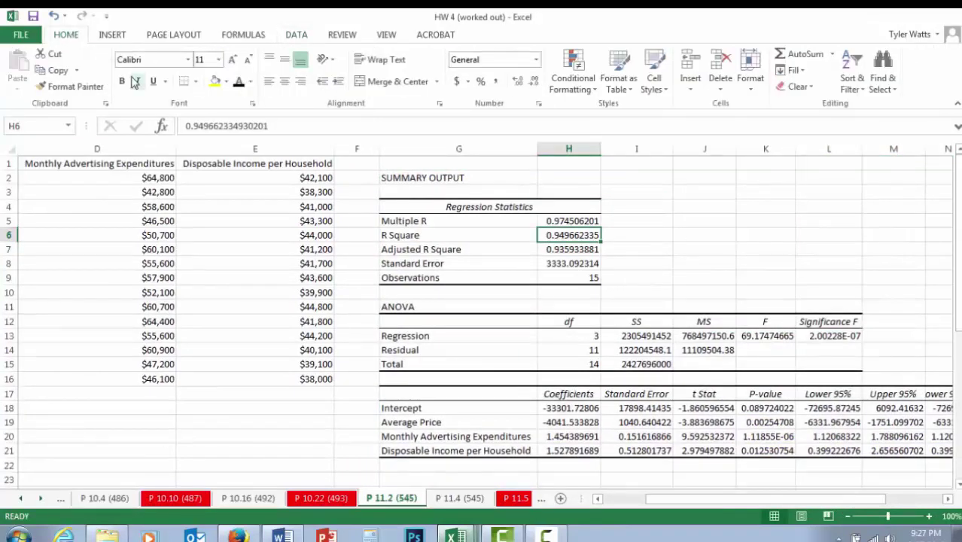
left_click(215, 82)
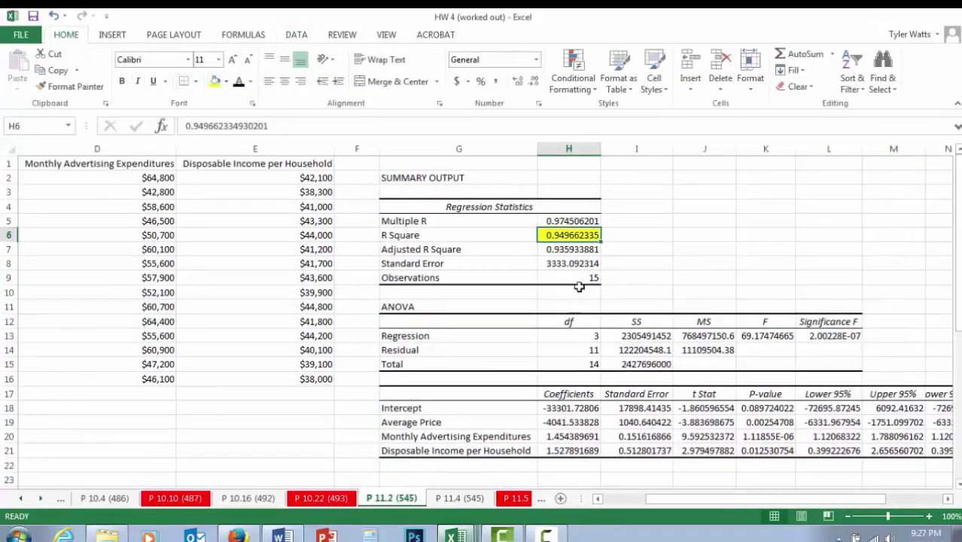
left_click(574, 264)
left_click(215, 81)
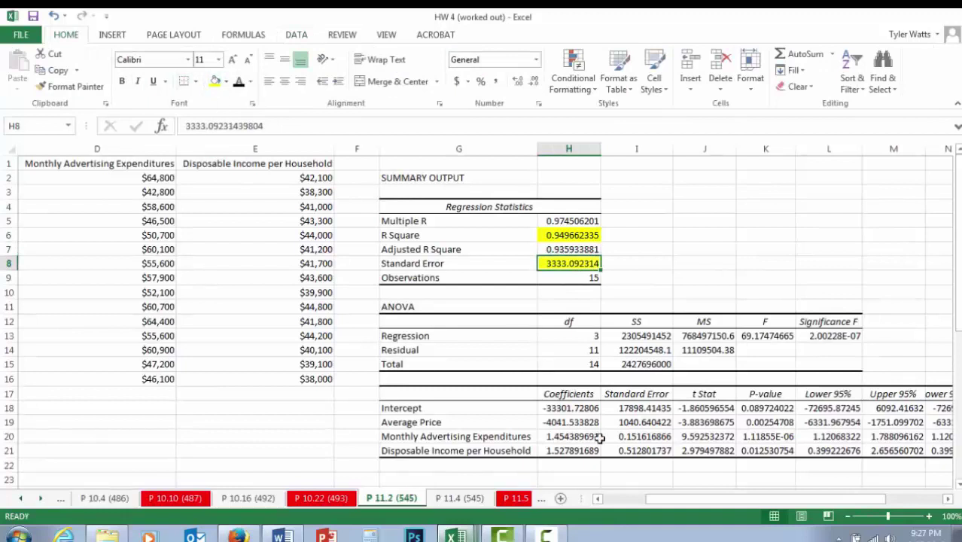
Step: Highlight all four P-values and the t Stat values of the three predictor variables in yellow
left_click_drag(762, 408, 767, 452)
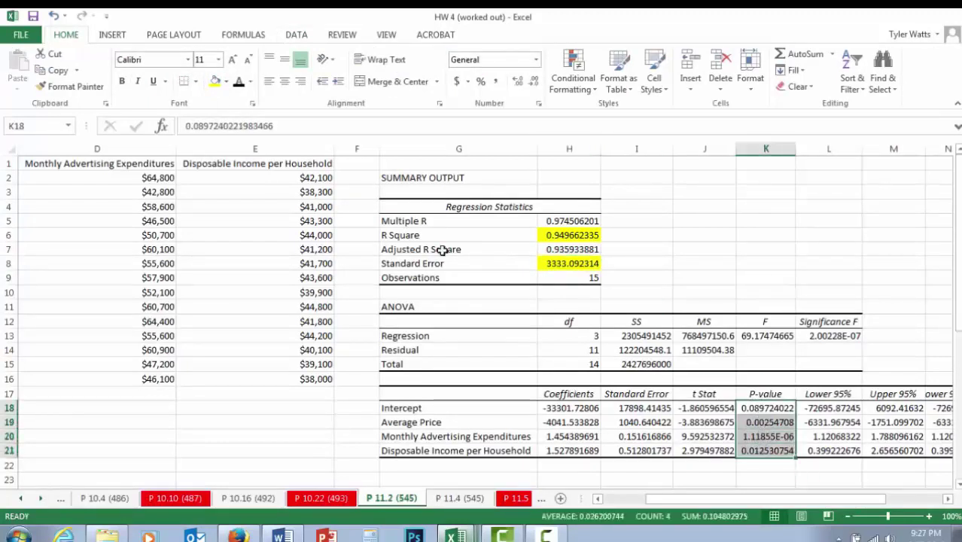
left_click(215, 81)
left_click_drag(564, 418, 561, 450)
left_click(719, 423)
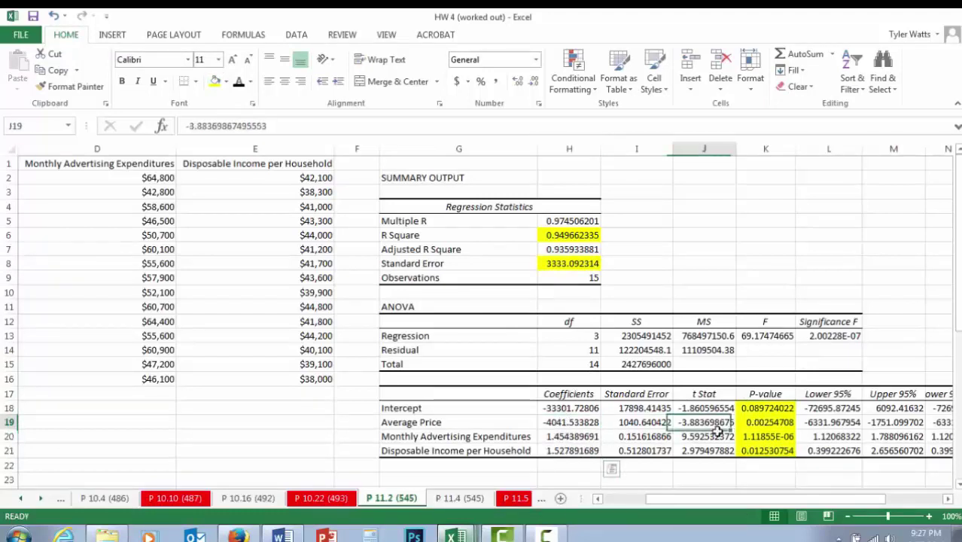
left_click_drag(719, 423, 719, 451)
left_click(226, 81)
left_click(216, 82)
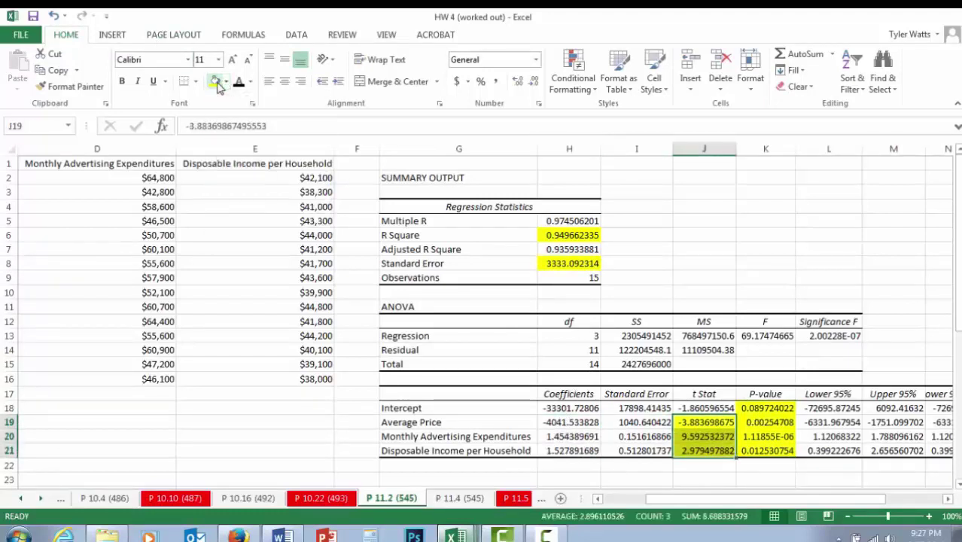
Step: Apply the dollar accounting format to the three predictor coefficients in H19:H21 of the regenerated output
left_click_drag(557, 422, 552, 450)
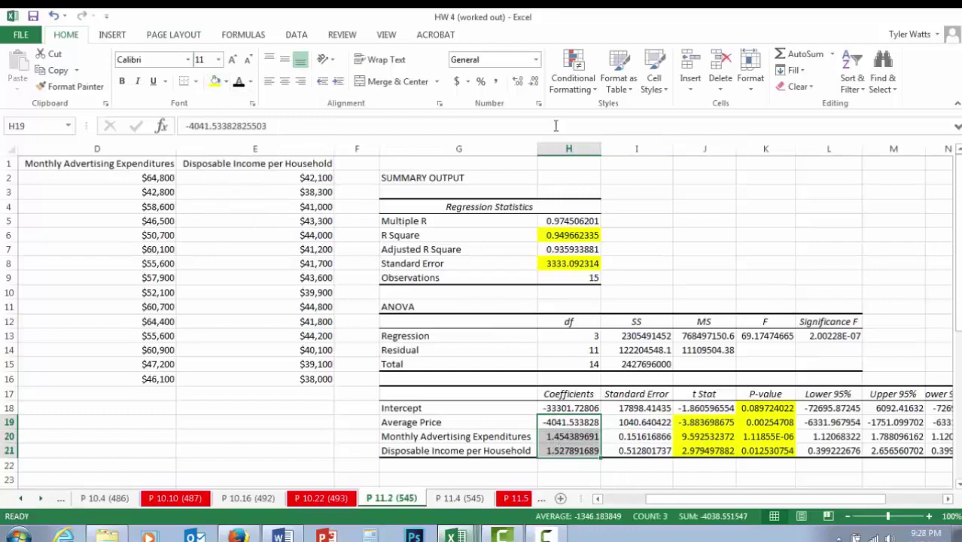
left_click(456, 82)
left_click(741, 259)
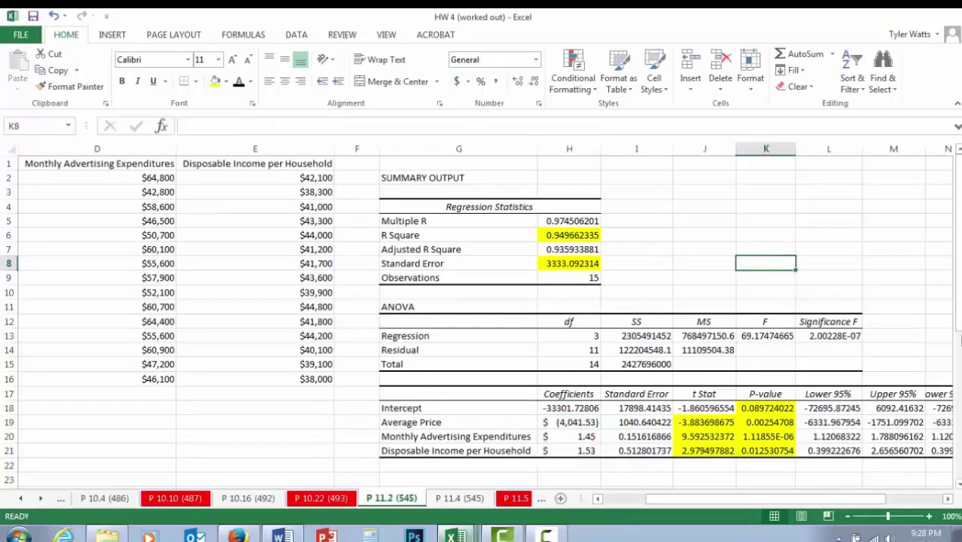
Step: Examine the residual plots of the three predictor variables beside the regression output
scroll(745, 302, "down", 6)
left_click_drag(828, 499, 883, 499)
scroll(619, 374, "up", 5)
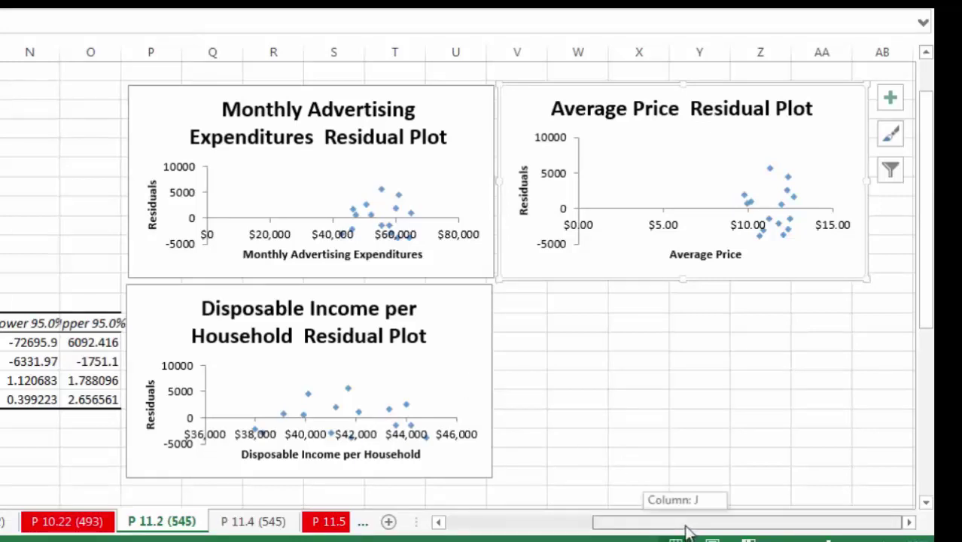
Step: Review the P-values, predictor t Stats, R Square and Standard Error in the P 11.2 regression output
left_click_drag(688, 527, 505, 533)
left_click(273, 362)
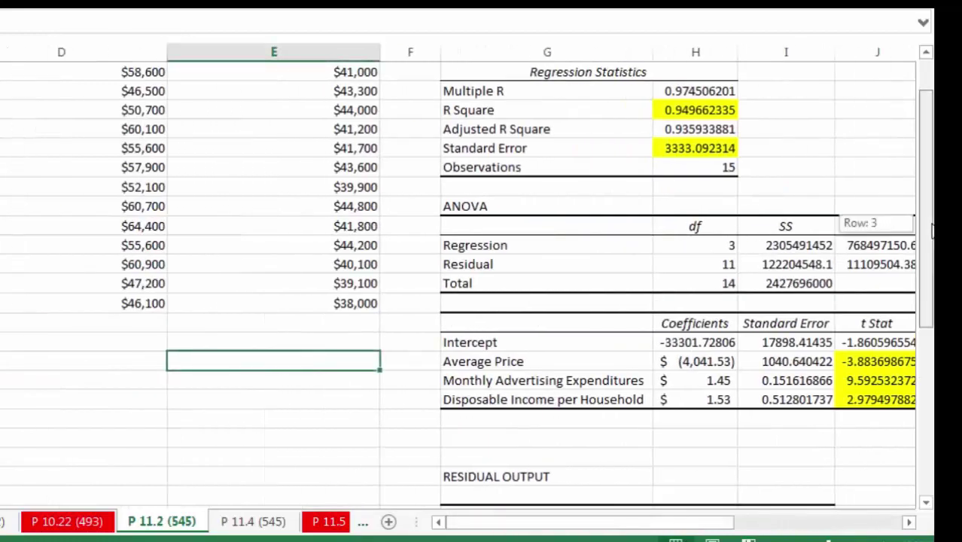
scroll(926, 226, "up", 1)
left_click_drag(536, 527, 602, 518)
scroll(695, 176, "up", 1)
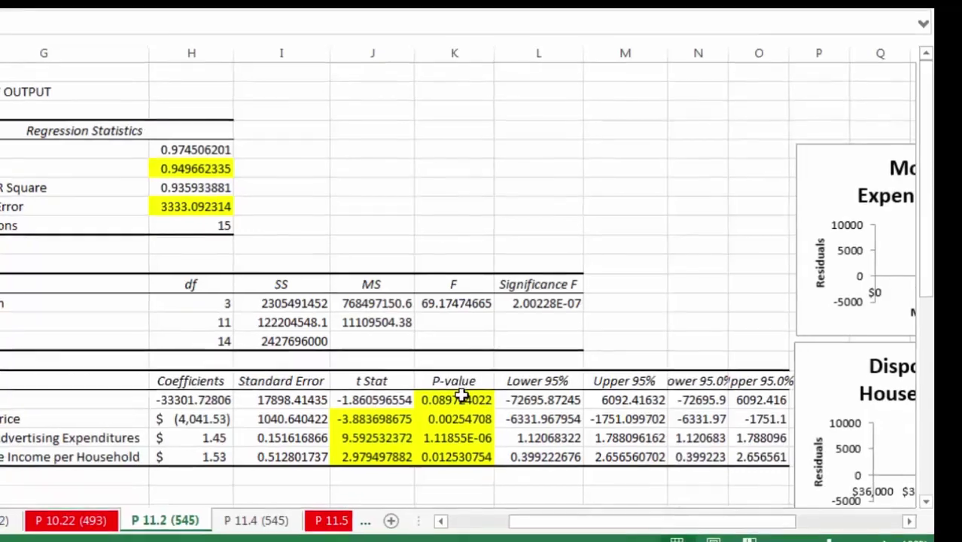
left_click_drag(460, 397, 459, 455)
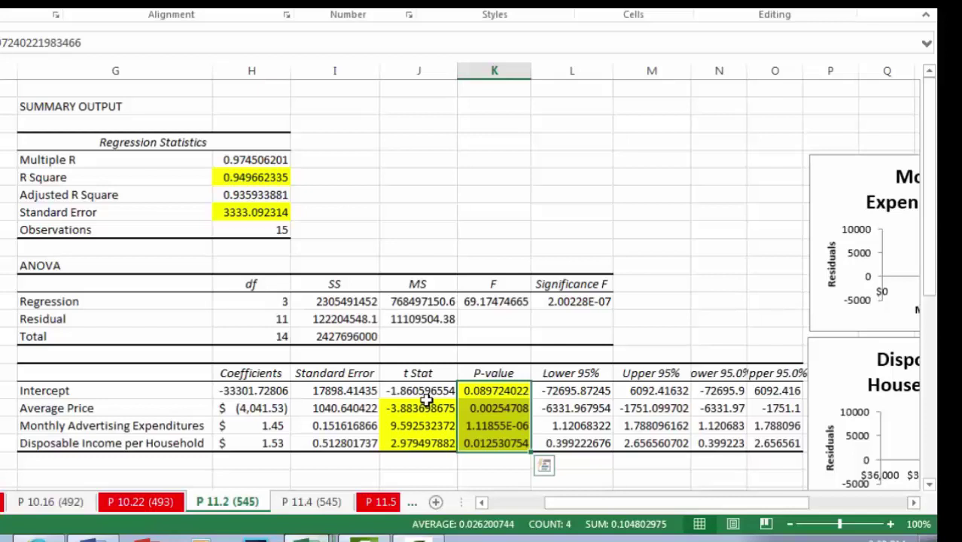
left_click_drag(427, 406, 430, 426)
left_click(438, 444)
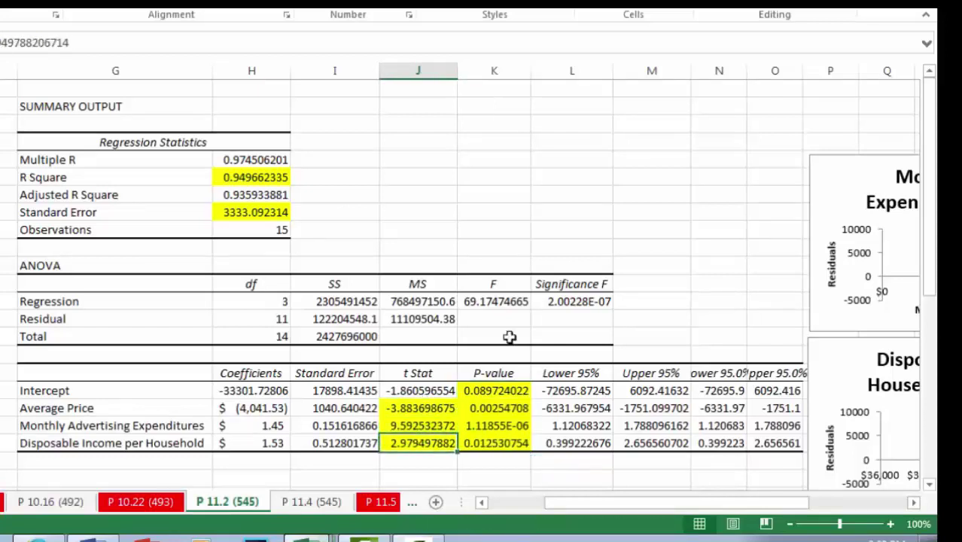
left_click(625, 263)
left_click(259, 177)
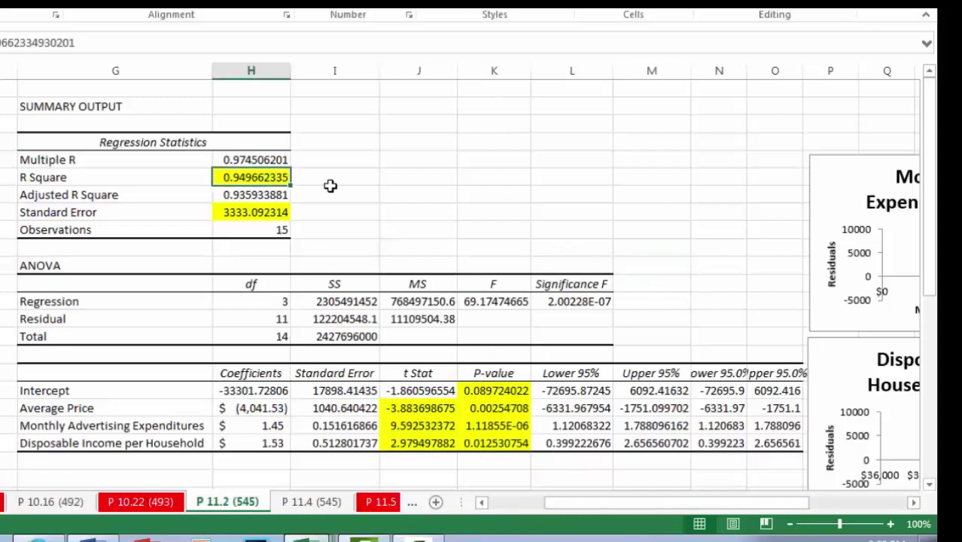
left_click(265, 215)
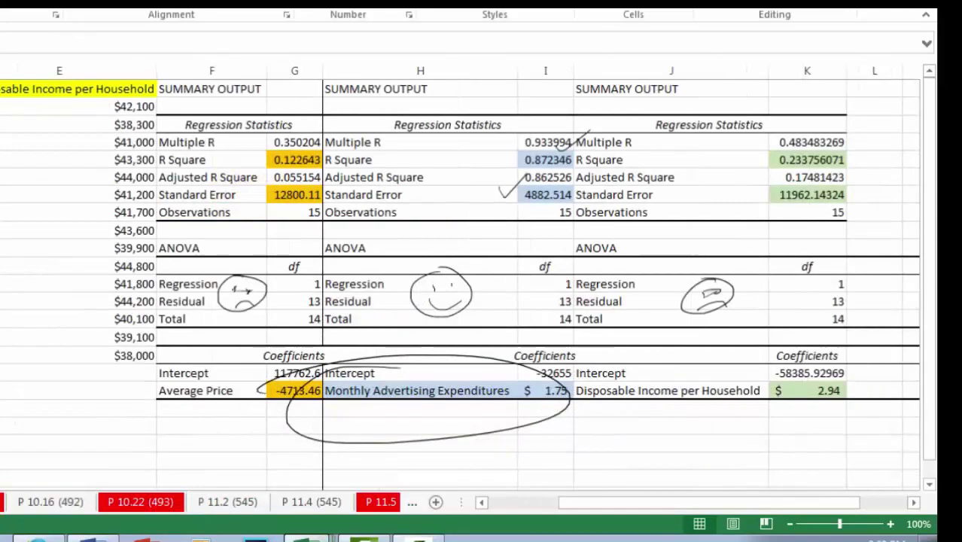
Step: Compare the Standard Error values of the three single-predictor regressions on the P 10.22 (493) sheet
left_click(298, 193)
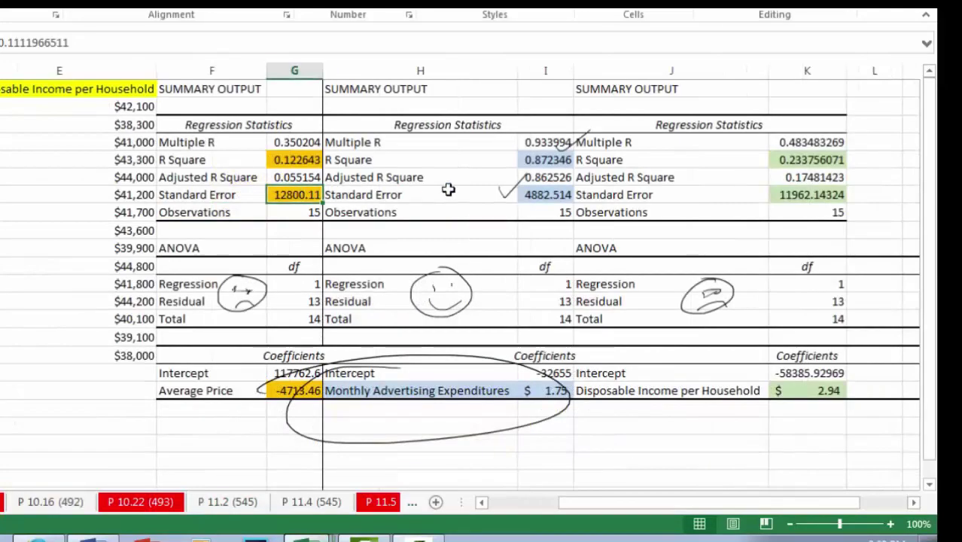
left_click(533, 194)
left_click(775, 192)
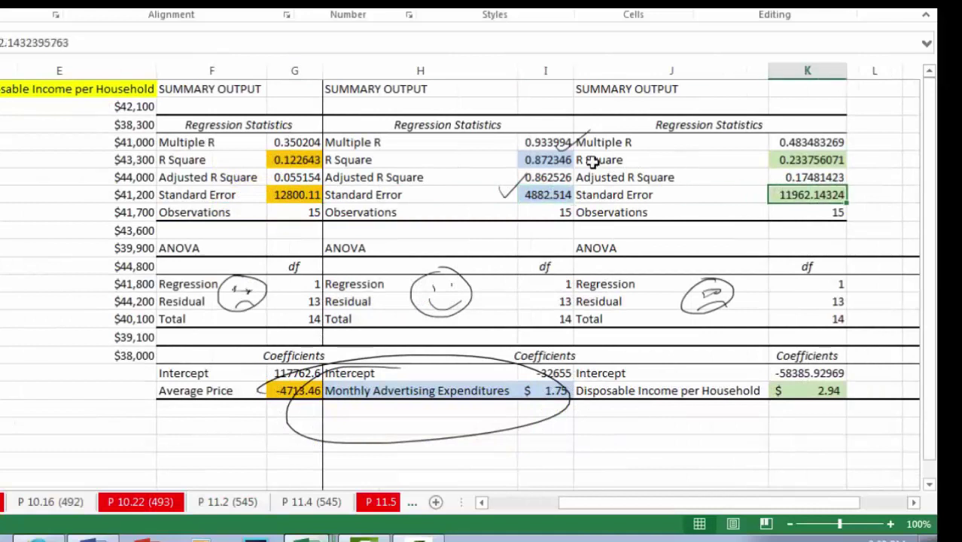
left_click_drag(448, 87, 453, 391)
left_click(549, 194)
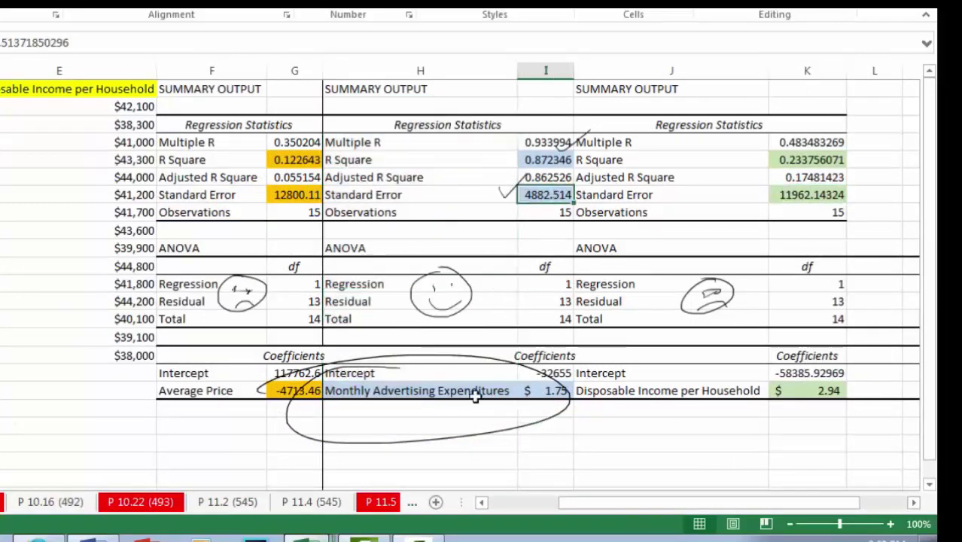
Step: Return to the P 11.2 (545) sheet and recheck the significance and fit statistics of the three-predictor model against the single-predictor results
left_click(244, 503)
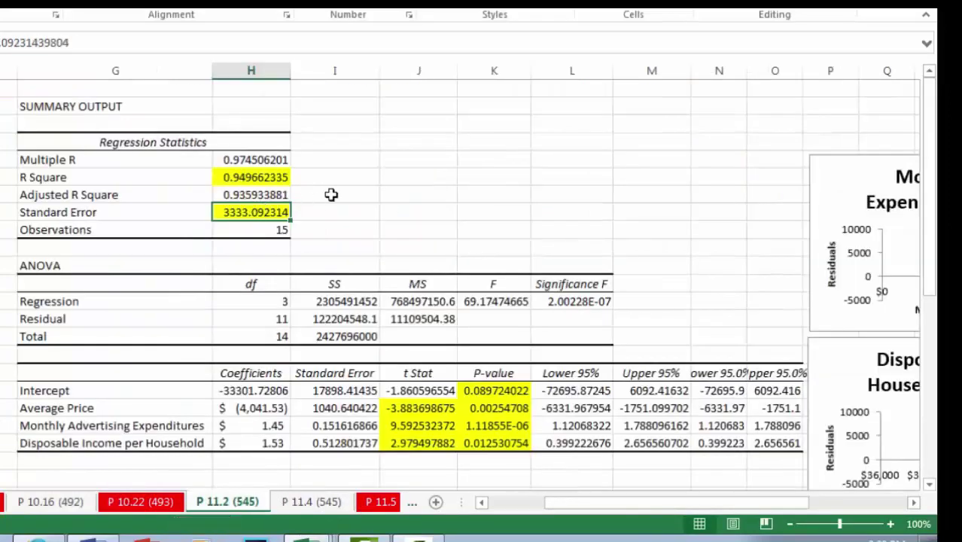
left_click(331, 195)
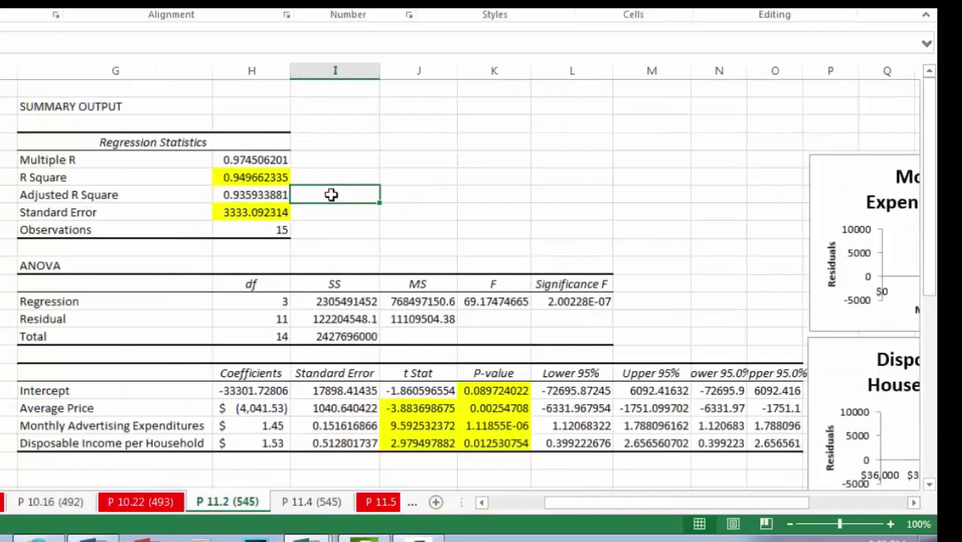
left_click_drag(450, 390, 477, 456)
left_click(460, 460)
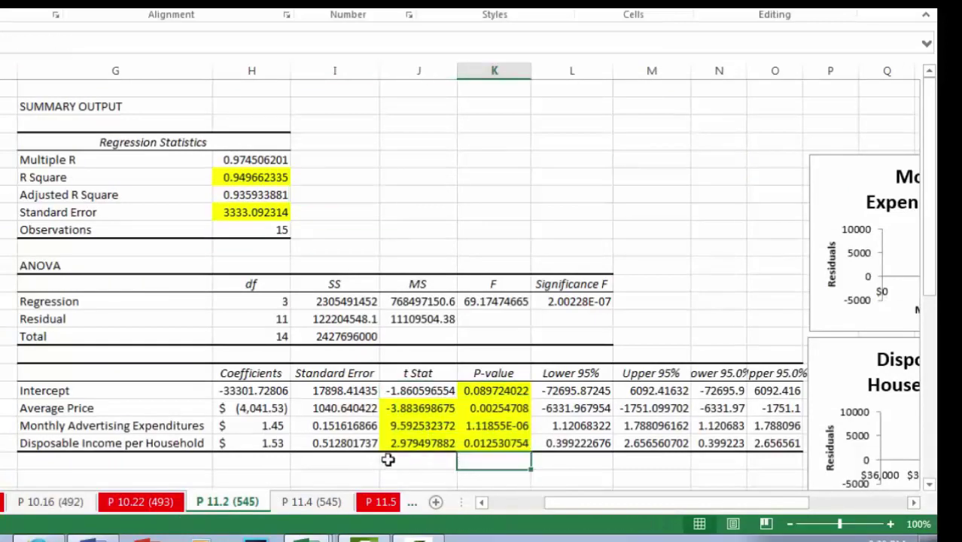
left_click_drag(484, 411, 485, 426)
left_click_drag(422, 406, 418, 437)
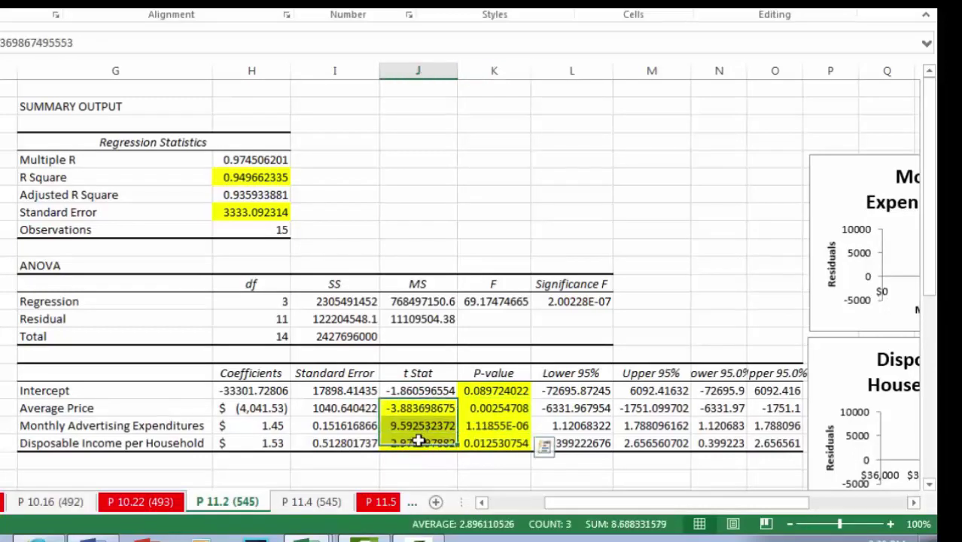
left_click(256, 180)
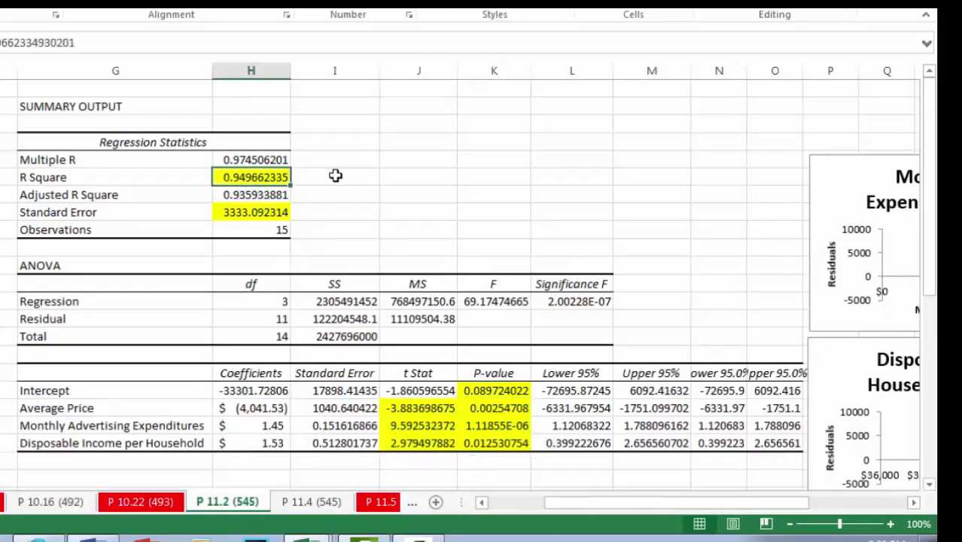
left_click(268, 211)
left_click(359, 217)
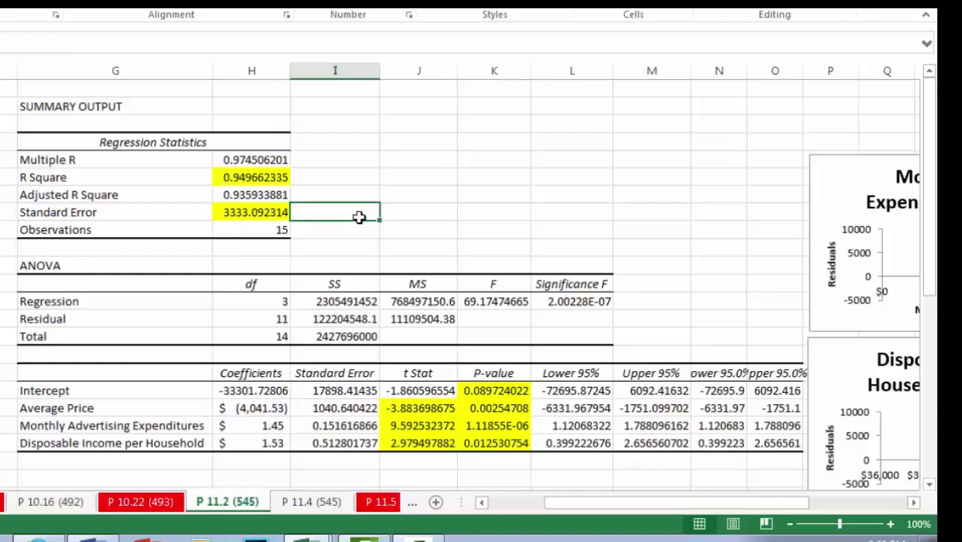
left_click(576, 210)
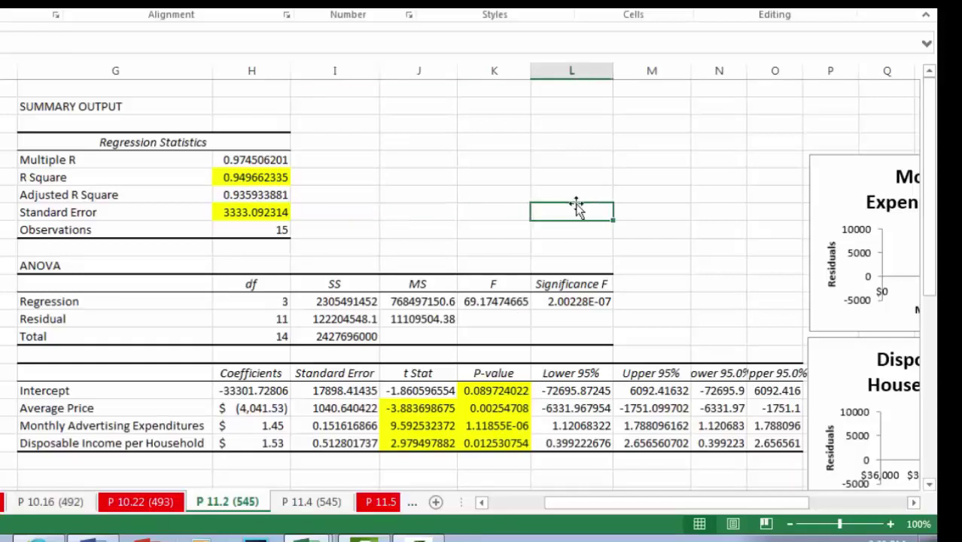
Step: Examine the coefficients of Average Price, Monthly Advertising Expenditures and Disposable Income per Household in the P 11.2 output
left_click(260, 408)
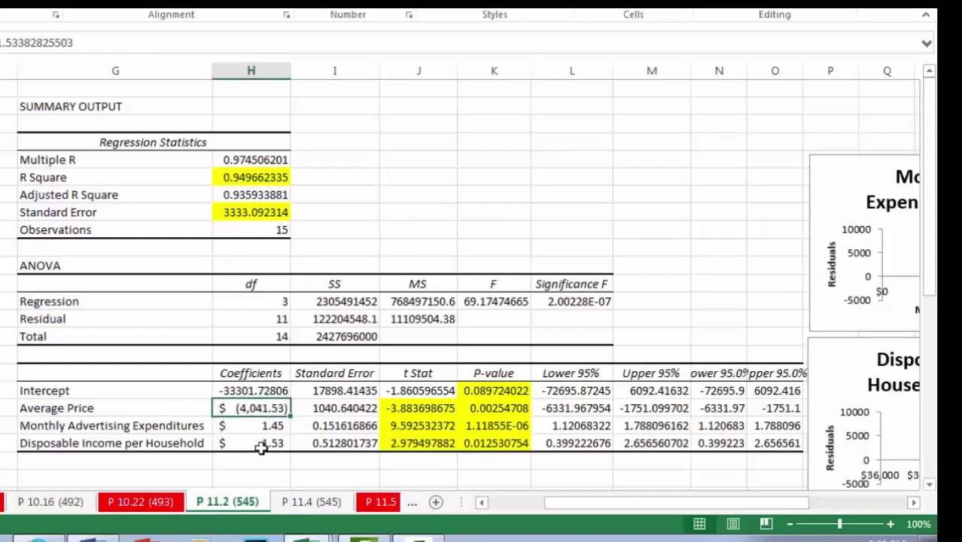
left_click(120, 407)
left_click(273, 408)
left_click(252, 425)
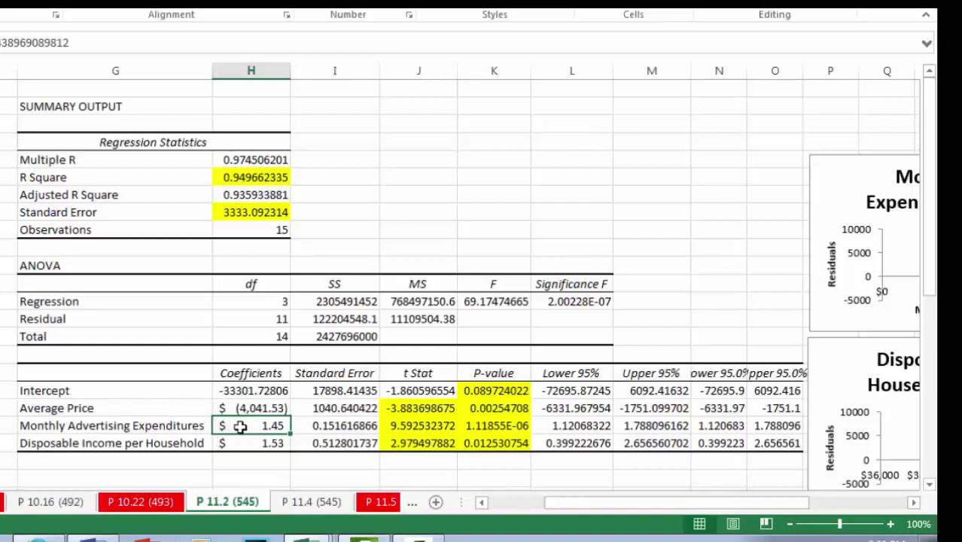
left_click(235, 445)
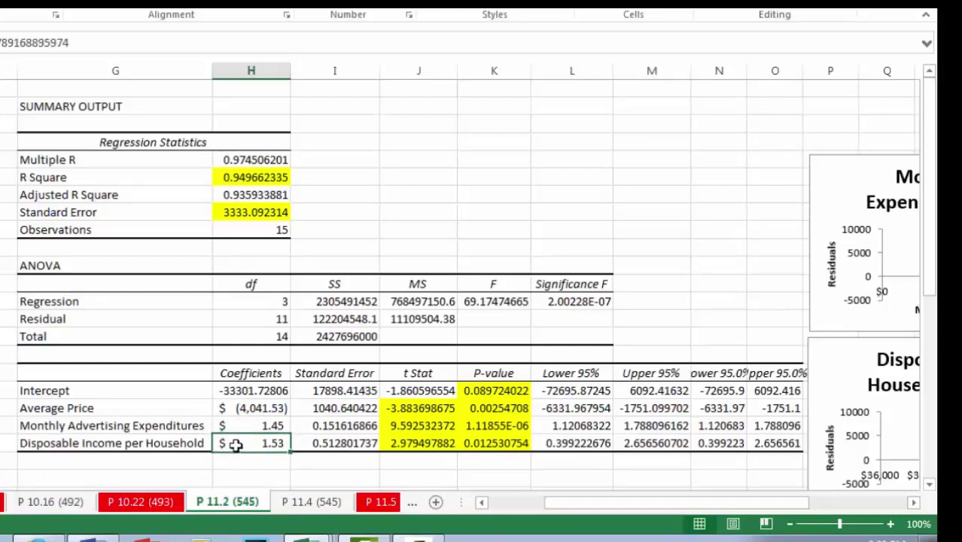
left_click(254, 462)
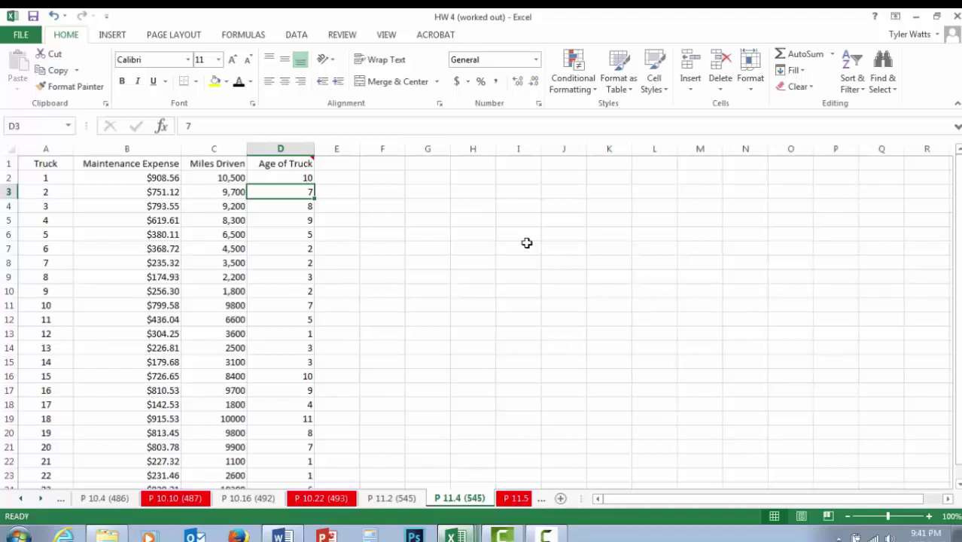
Step: Look up the earlier truck maintenance regression and its interpretation on the P 10.16 (492) sheet
left_click(113, 504)
left_click(177, 498)
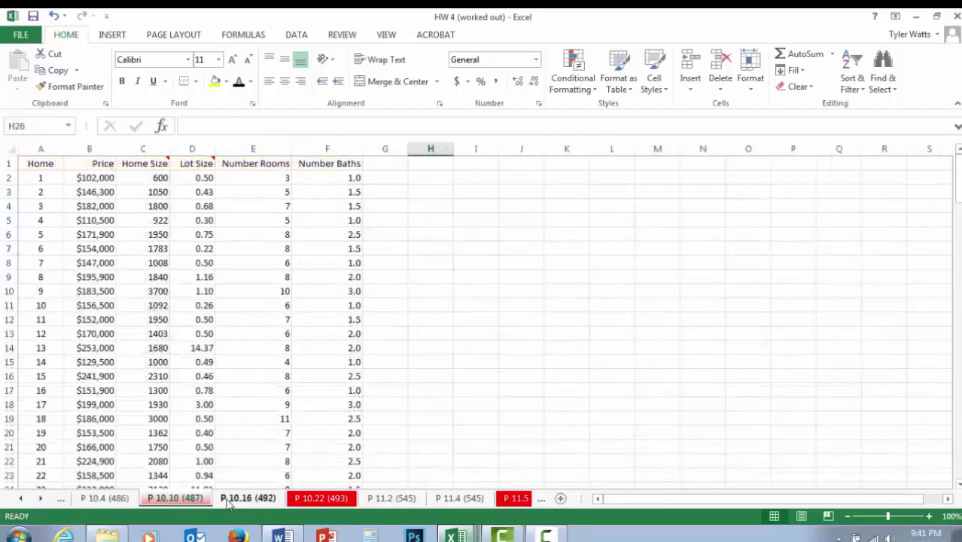
left_click(231, 501)
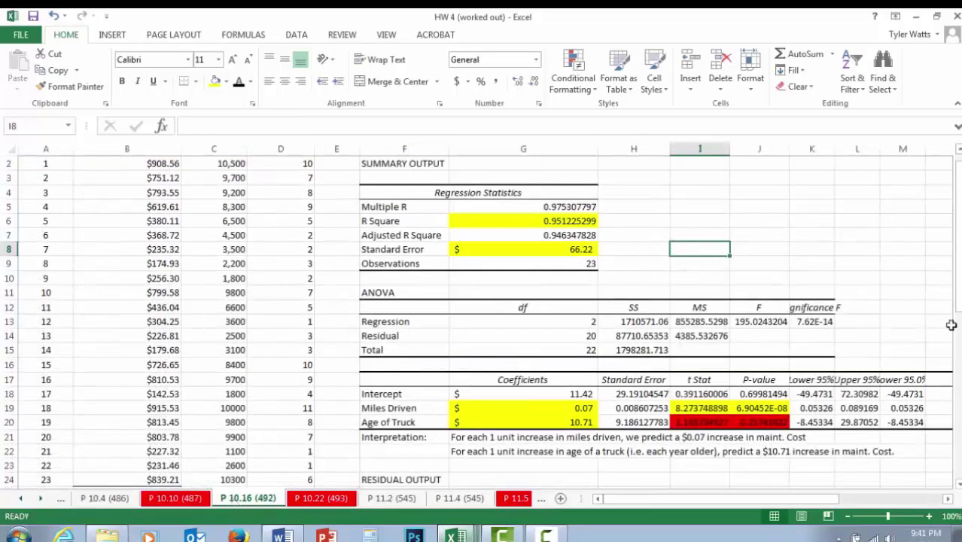
left_click_drag(959, 320, 959, 277)
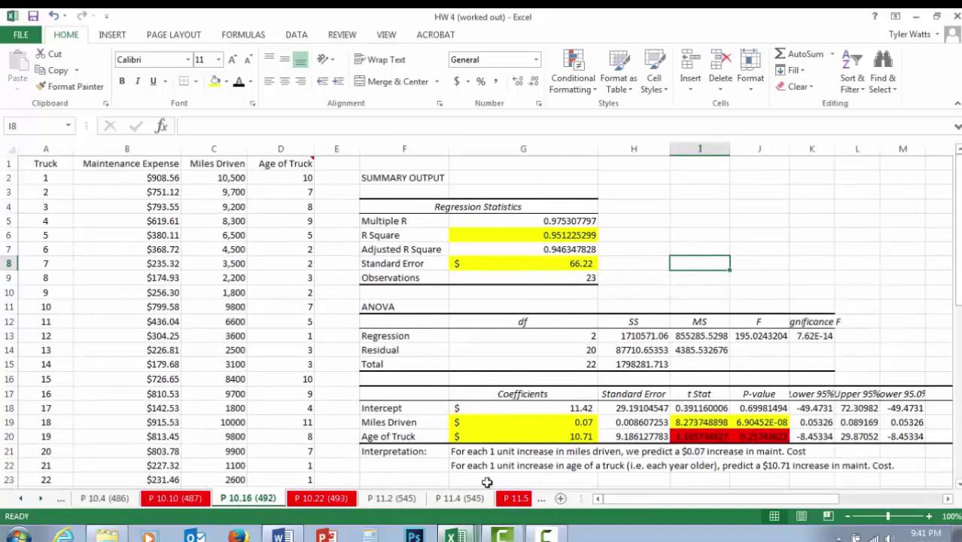
Step: Set up a Regression analysis on the P 11.4 (545) sheet with Y range B1:B24 and X range C1:D24
left_click(460, 498)
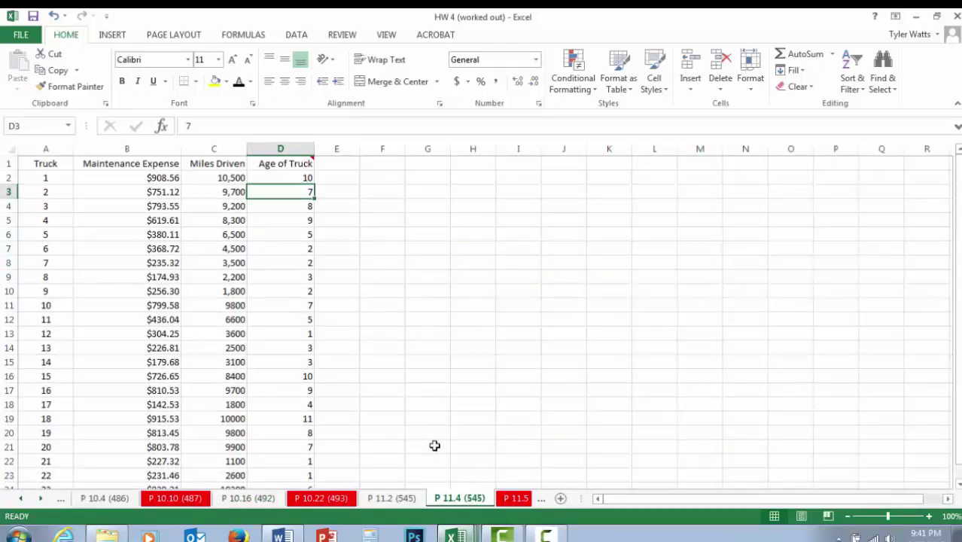
left_click(296, 34)
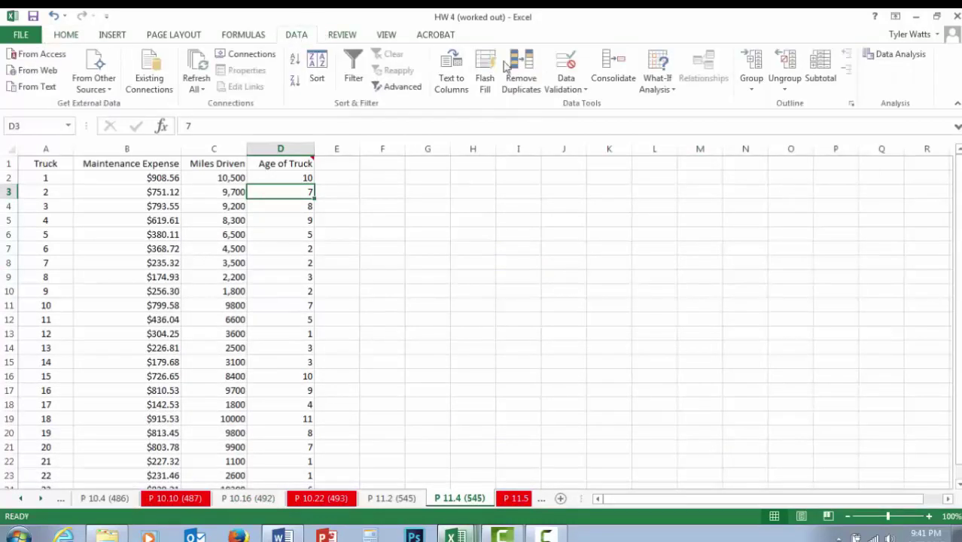
left_click(877, 55)
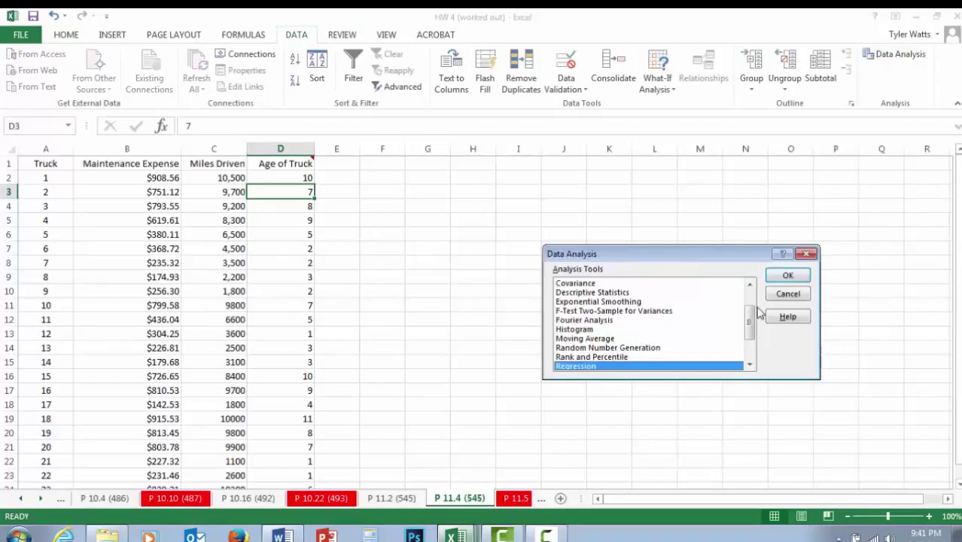
left_click(788, 277)
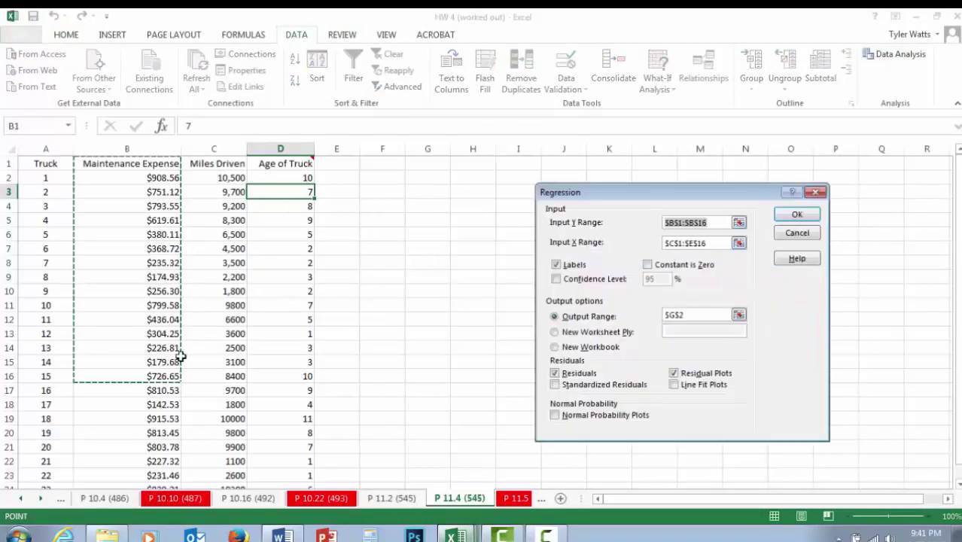
left_click_drag(152, 164, 139, 462)
double_click(716, 242)
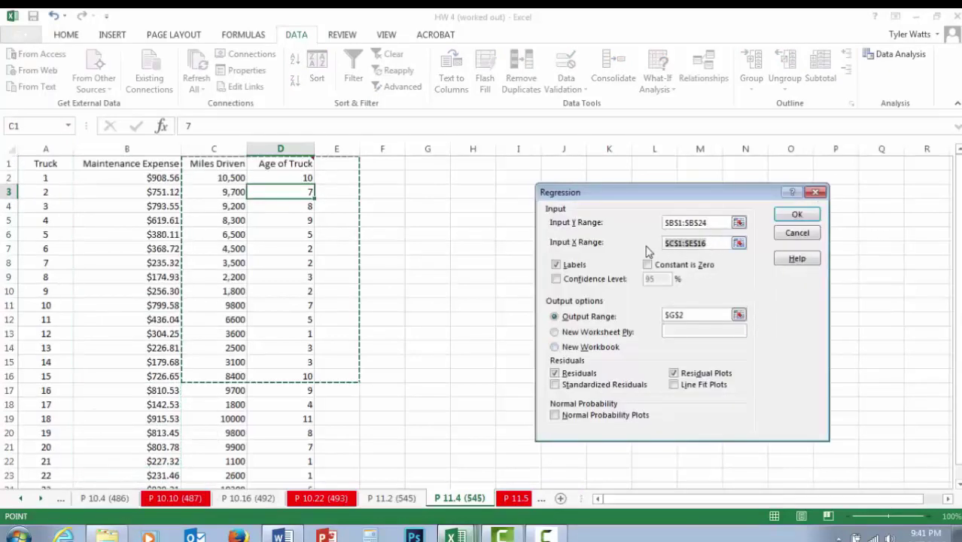
left_click_drag(213, 169, 281, 459)
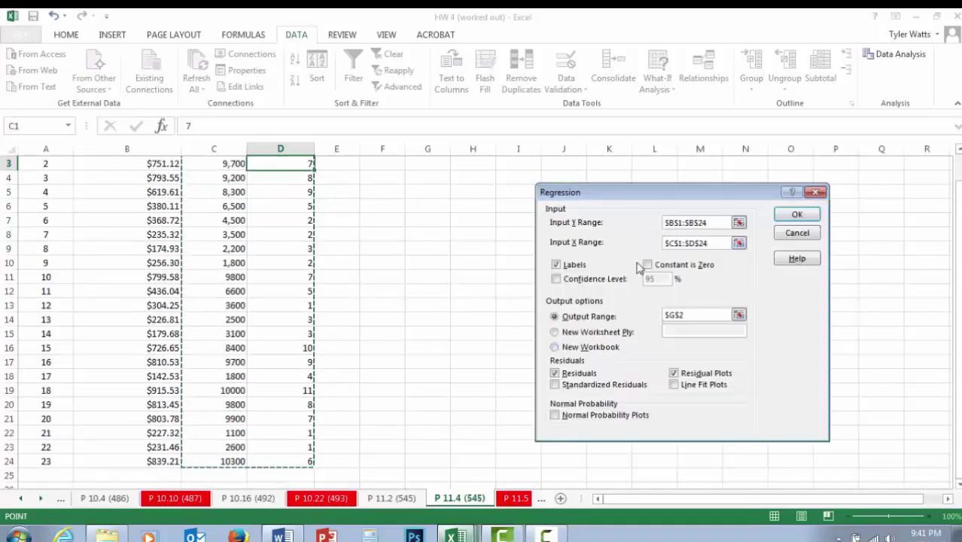
Step: Set the output range to F2 and run the regression with labels, residuals and residual plots included
left_click_drag(958, 237, 959, 212)
left_click(704, 315)
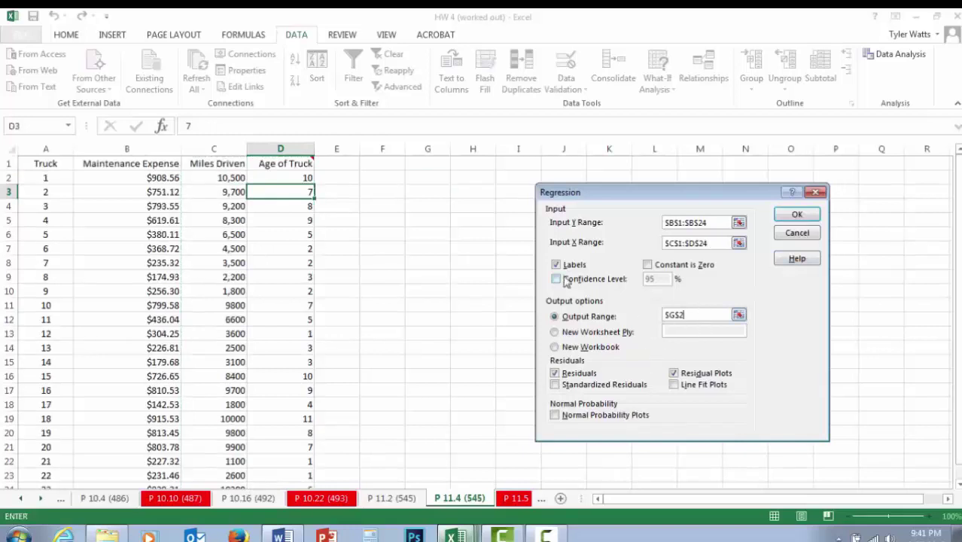
left_click_drag(696, 316, 648, 314)
left_click(396, 179)
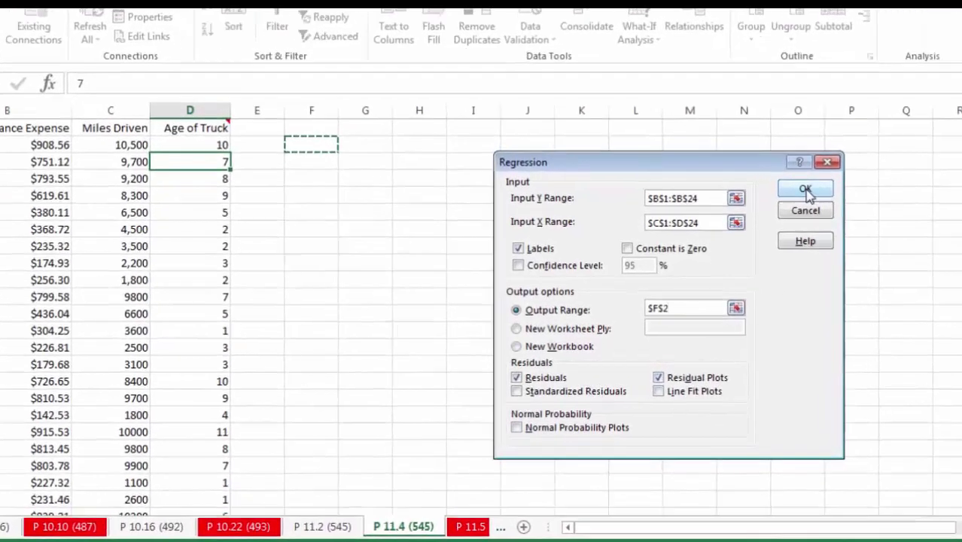
left_click(806, 190)
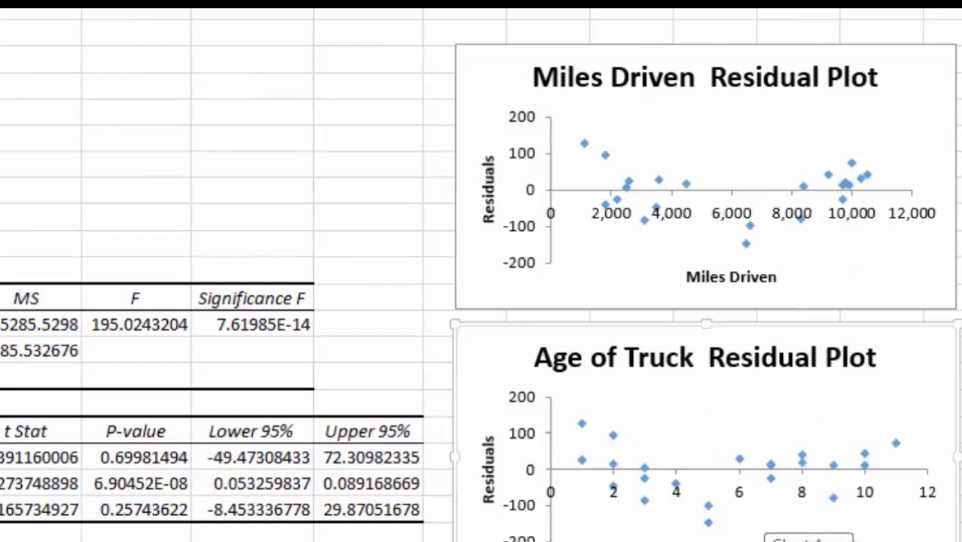
Step: Examine the residual plots and the R Square value of the truck maintenance regression
left_click(591, 92)
left_click(425, 138)
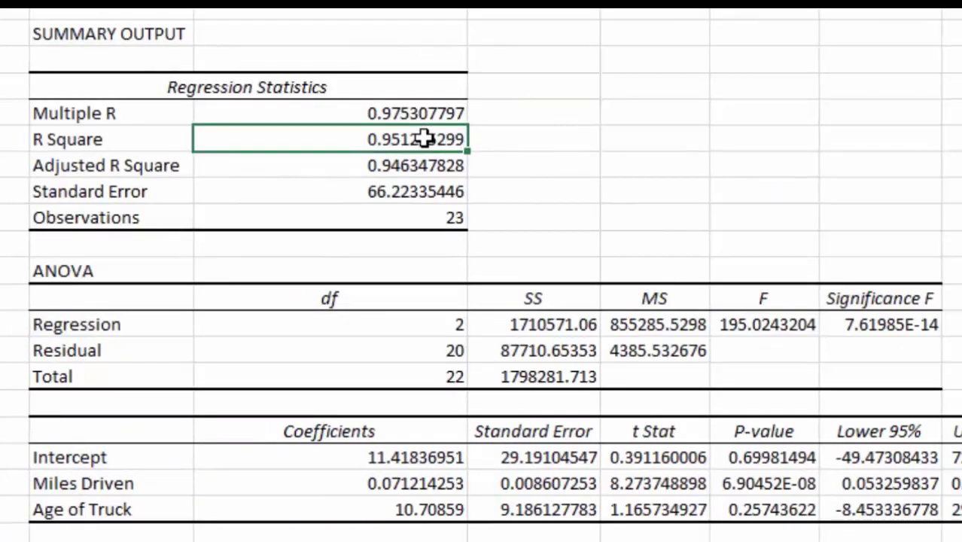
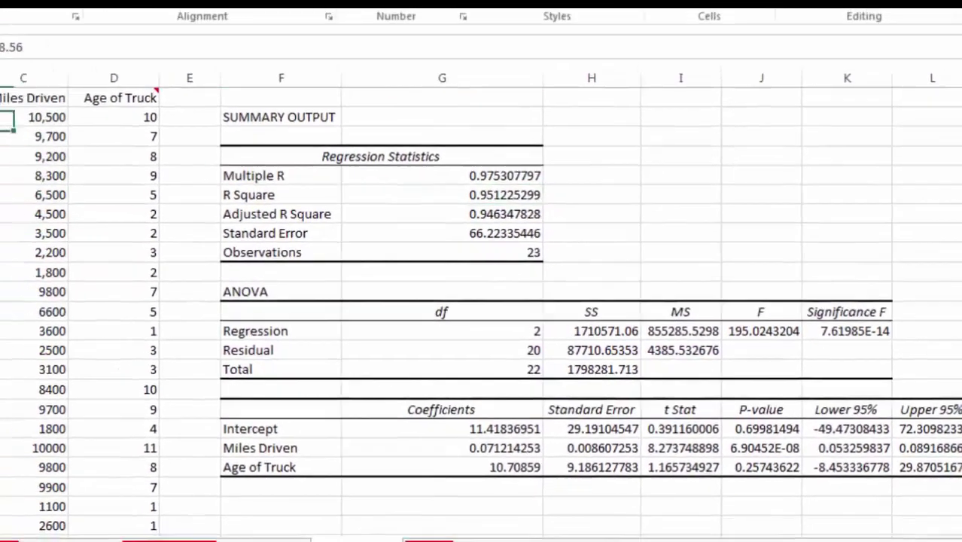
Step: Insert a scatter chart of Maintenance Expense and Miles Driven from B2:C24 and place it below the regression coefficients table
left_click_drag(85, 155, 129, 513)
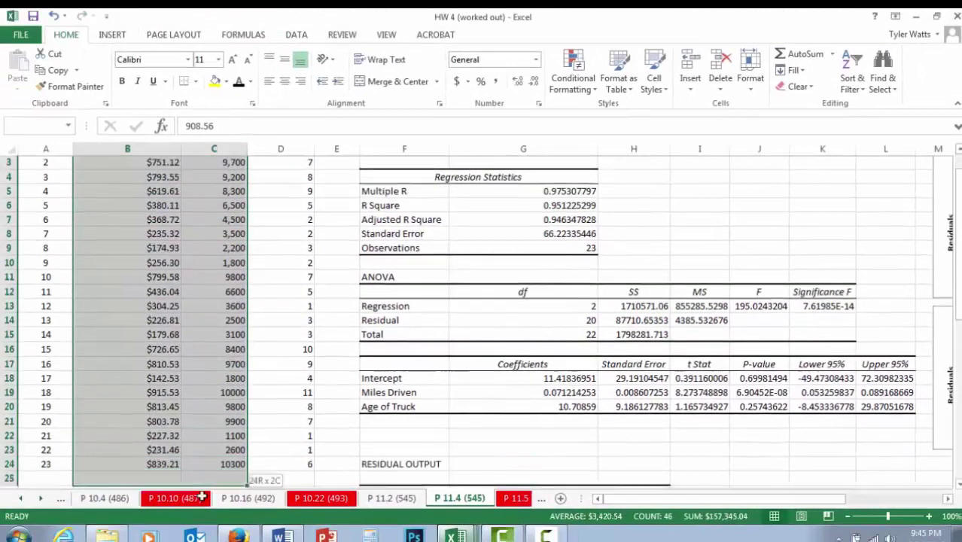
left_click_drag(202, 499, 200, 419)
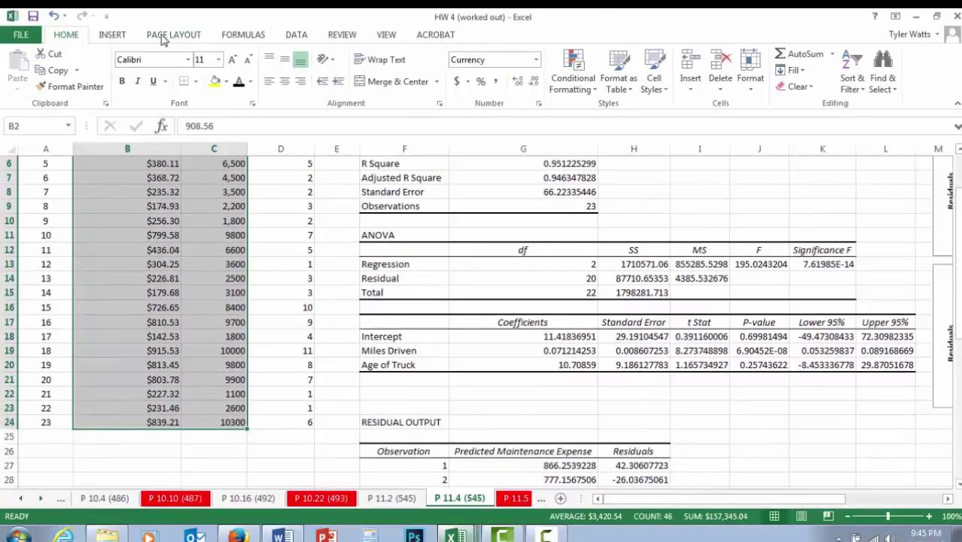
left_click(113, 35)
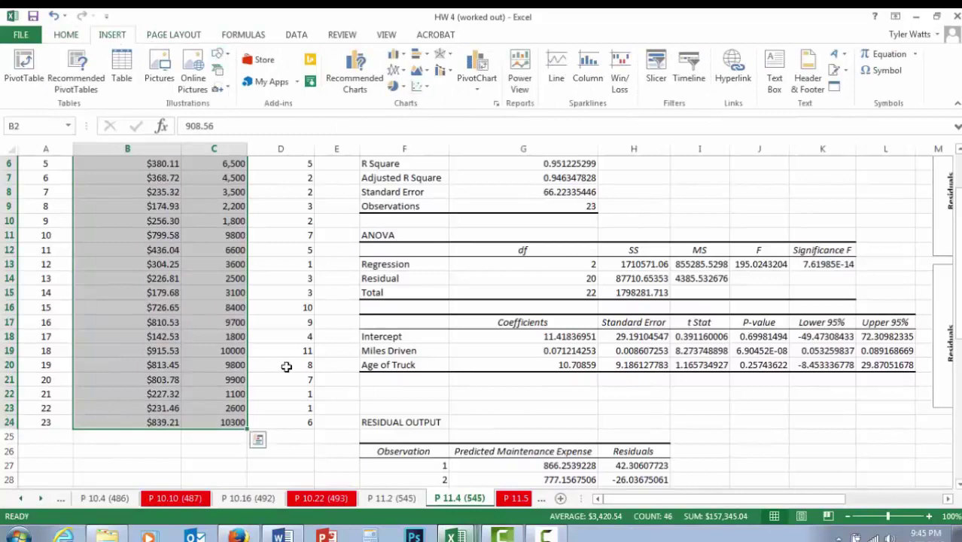
left_click(416, 85)
left_click(424, 136)
left_click_drag(445, 232, 437, 403)
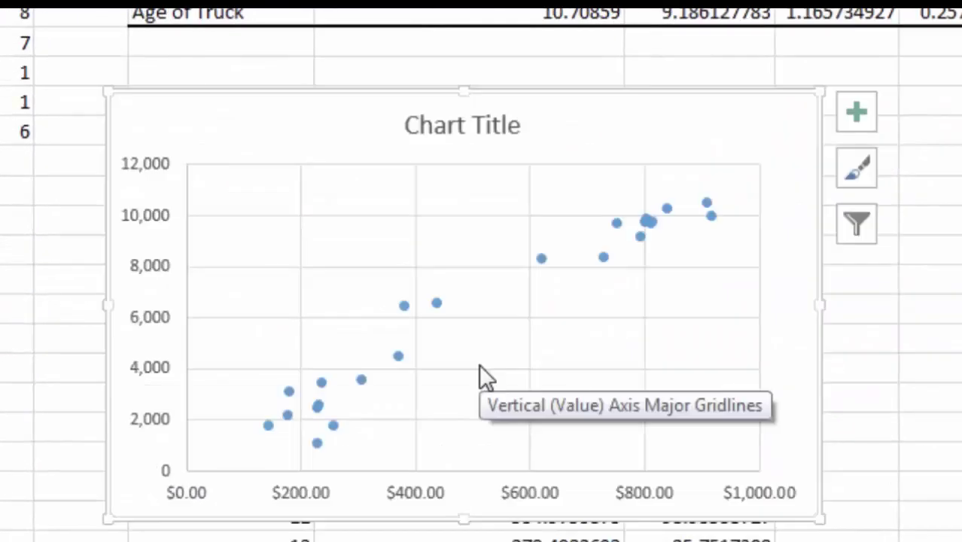
Step: Edit the scatter chart's data series so its X values come from the Miles Driven range C2:C24
right_click(480, 366)
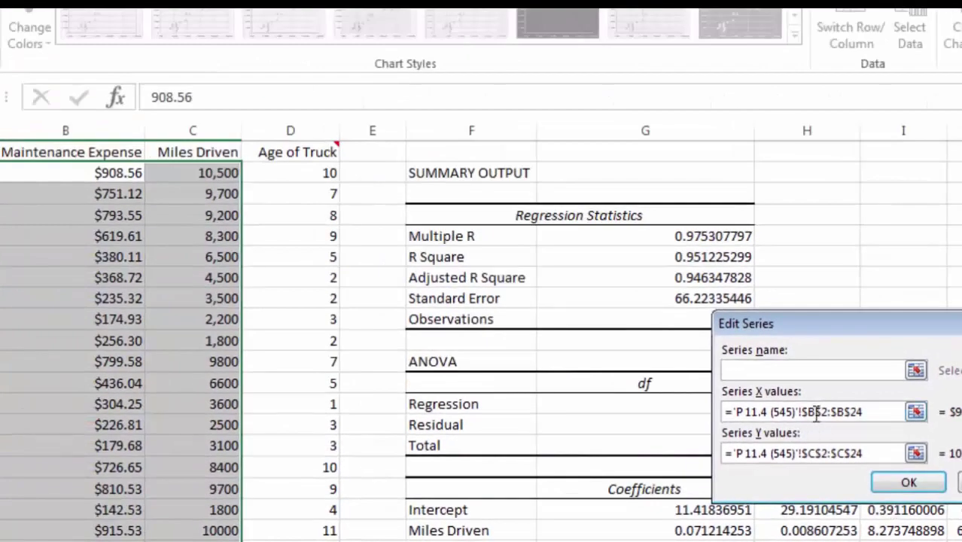
left_click(815, 412)
key("BackSpace")
type("C")
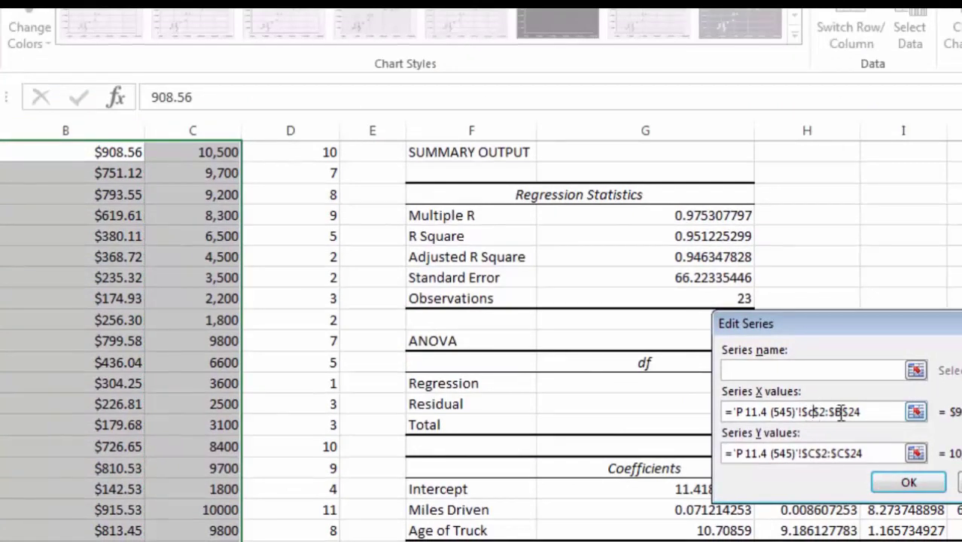
left_click(839, 412)
key("BackSpace")
type("c")
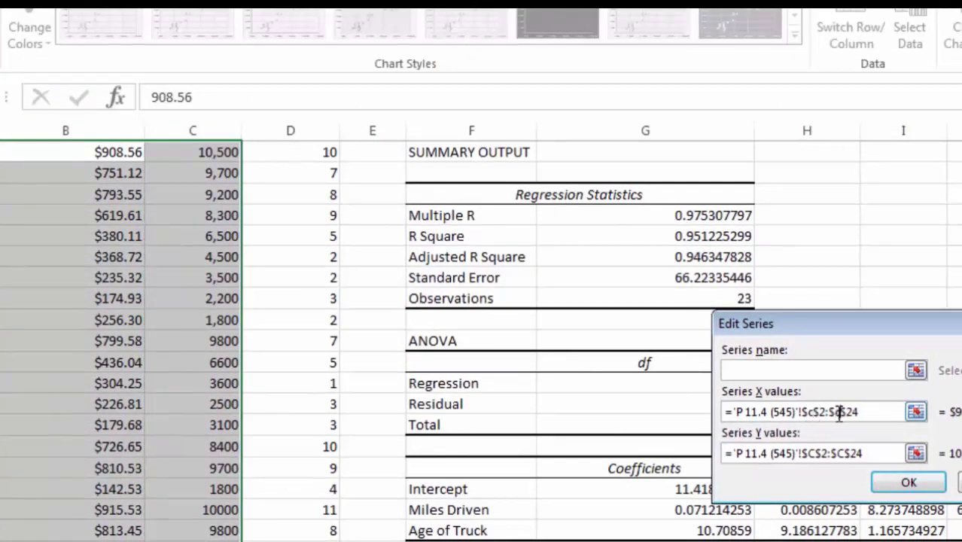
Step: Set the series Y values to the Maintenance Expense range B2:B24 and title the chart "Maint $ vs miles"
left_click(813, 456)
left_click(807, 455)
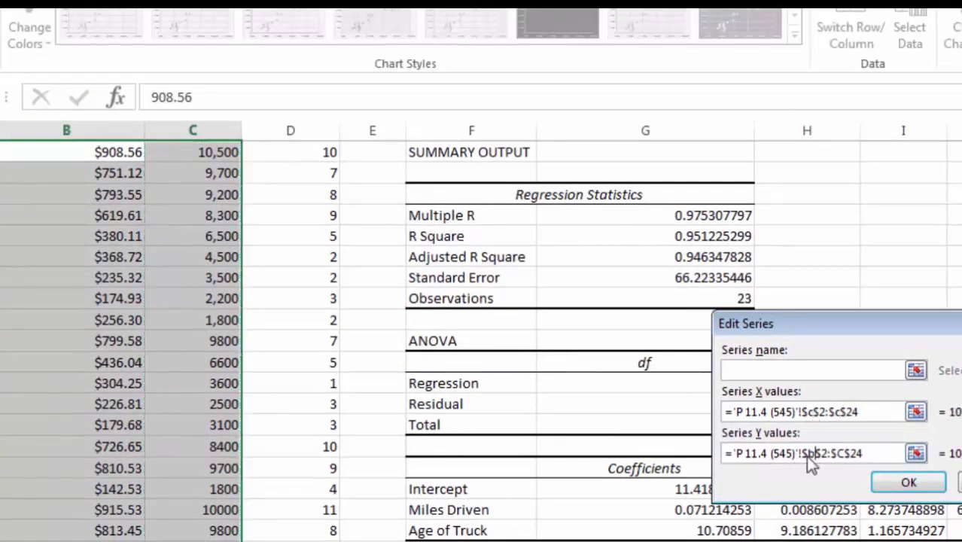
key("BackSpace")
type("b")
left_click(909, 482)
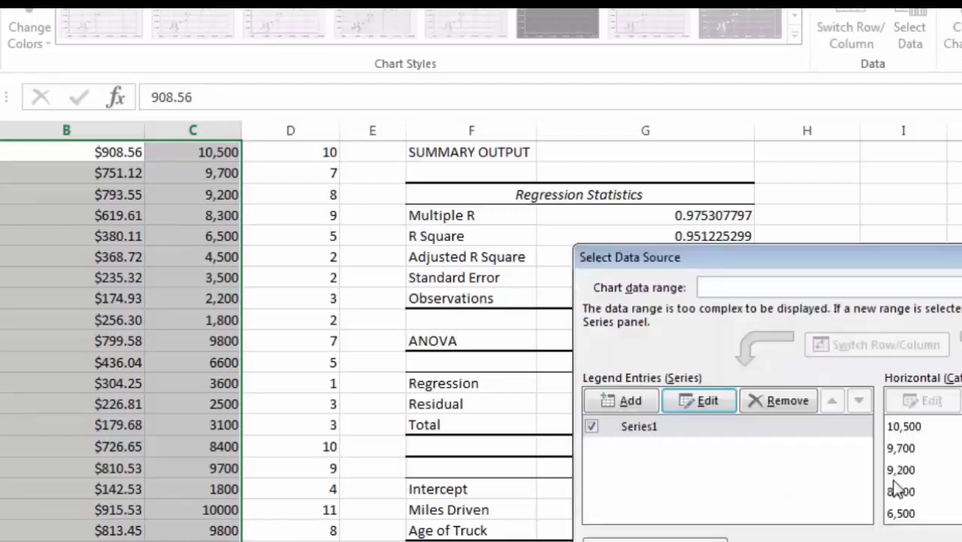
key("Return")
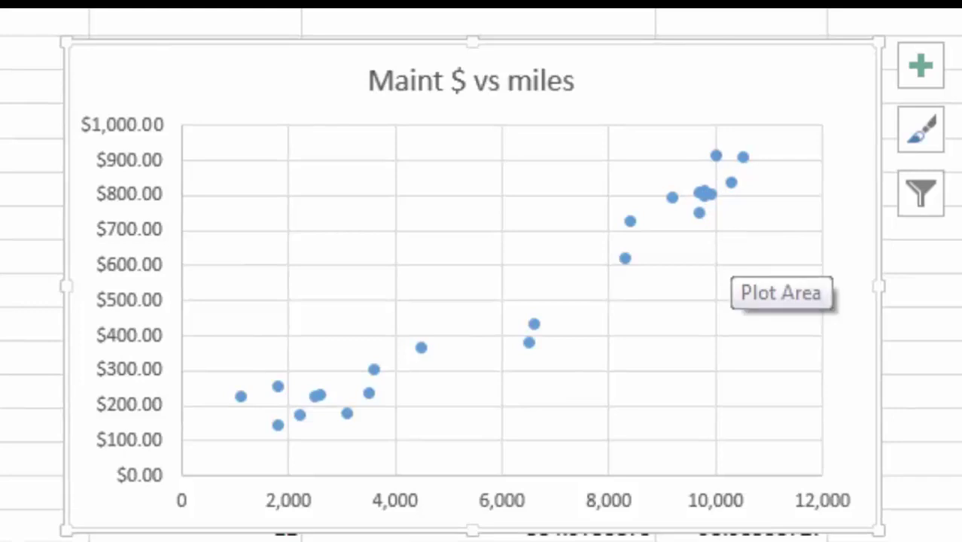
key("Escape")
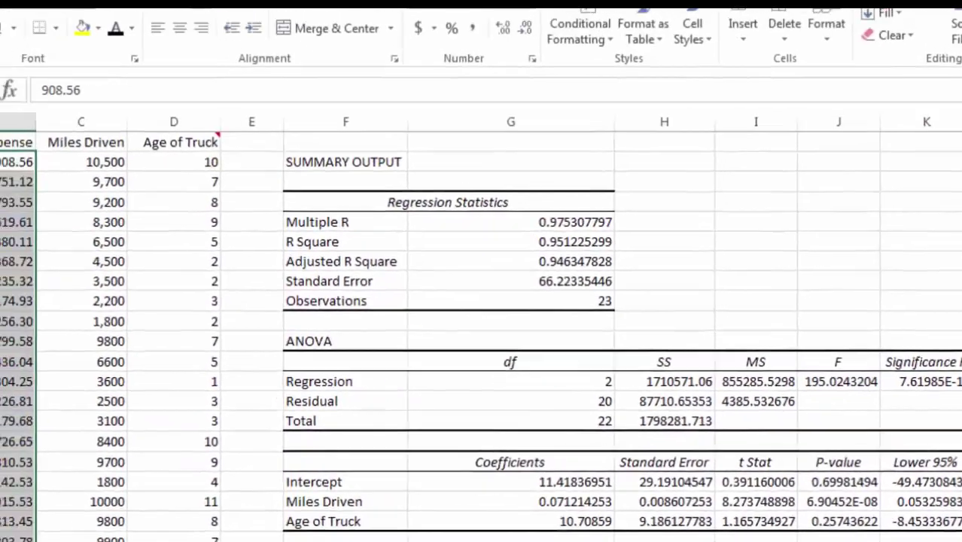
Step: Insert a second scatter chart from the Maintenance Expense range B2:B24 and the Age of Truck range D2:D24
left_click_drag(18, 157, 143, 537)
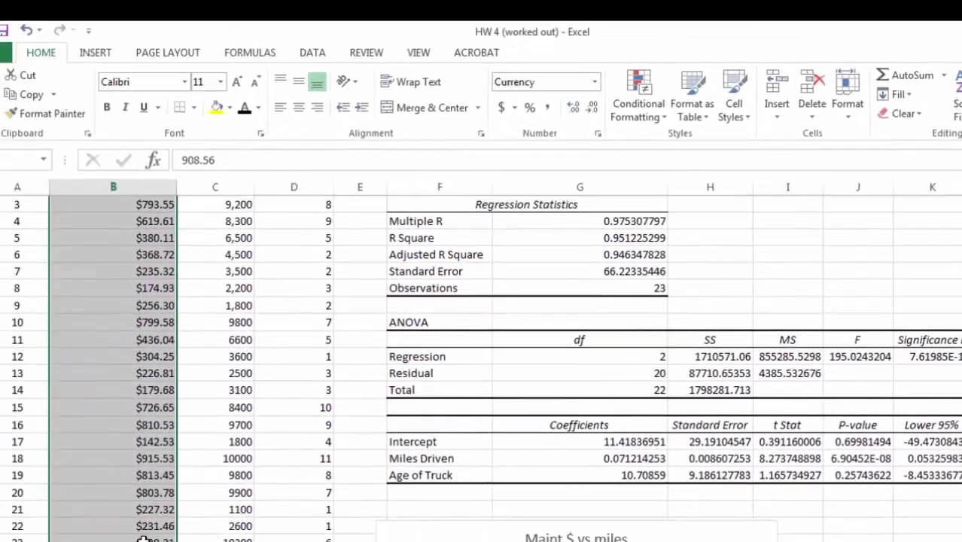
left_click_drag(324, 539, 307, 216)
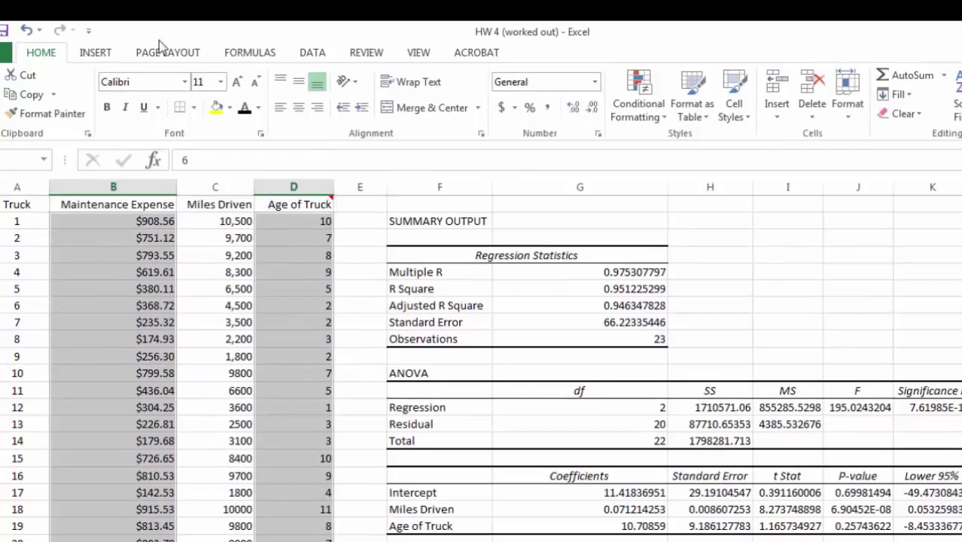
left_click(96, 53)
left_click(456, 113)
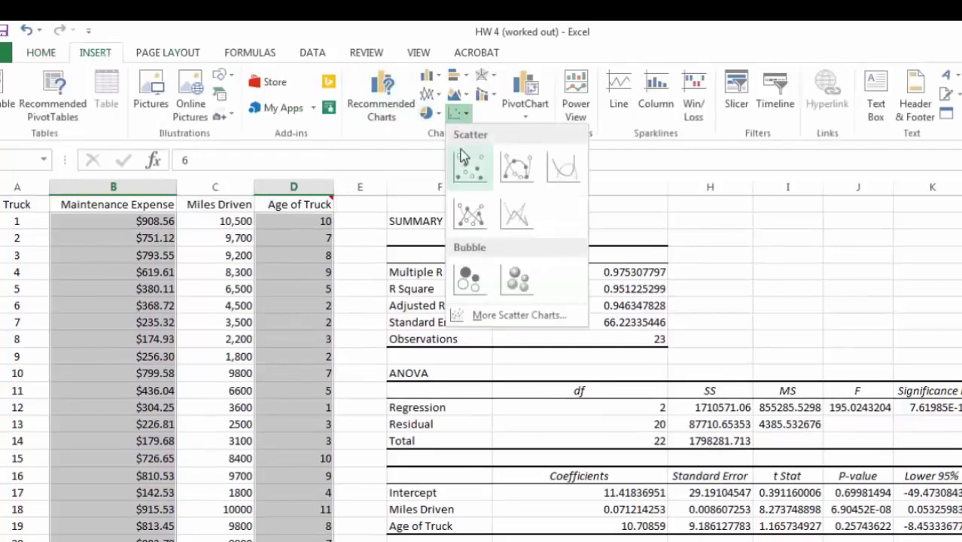
left_click(463, 160)
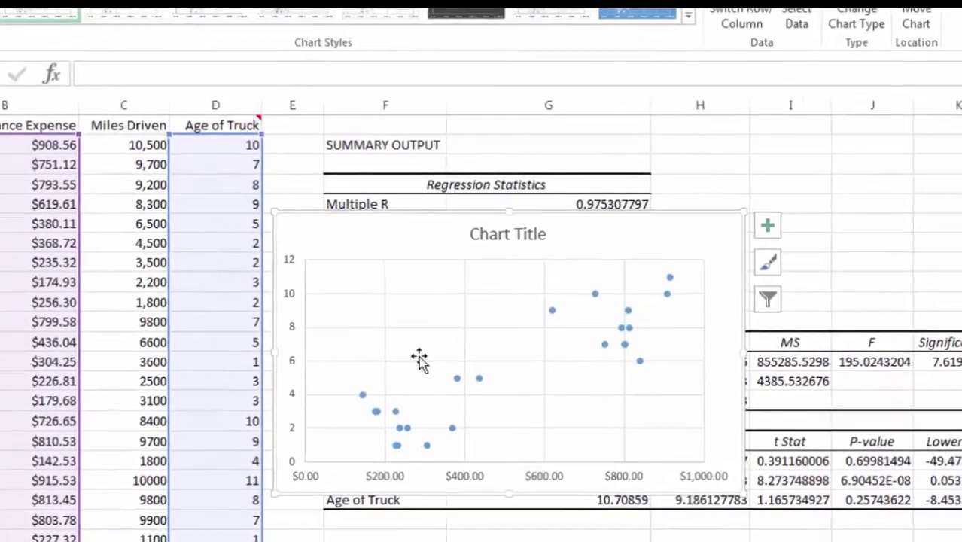
Step: Swap the second chart's series so X values use D2:D24 and Y values use B2:B24
right_click(456, 393)
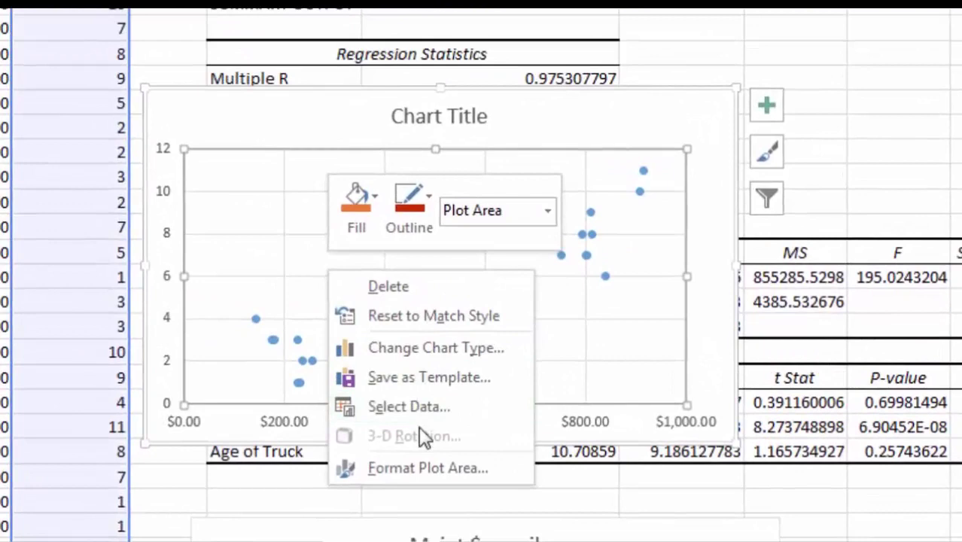
left_click(419, 407)
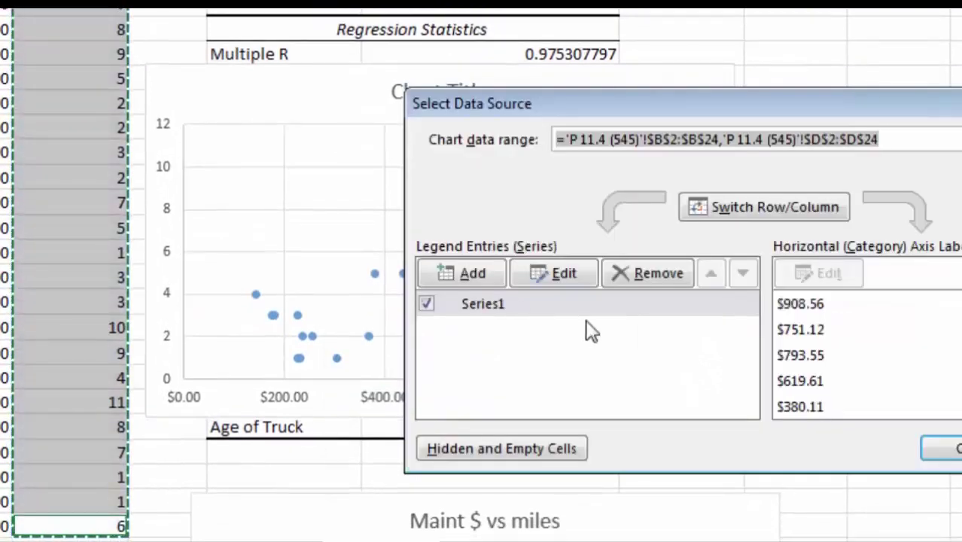
left_click(657, 301)
left_click(556, 273)
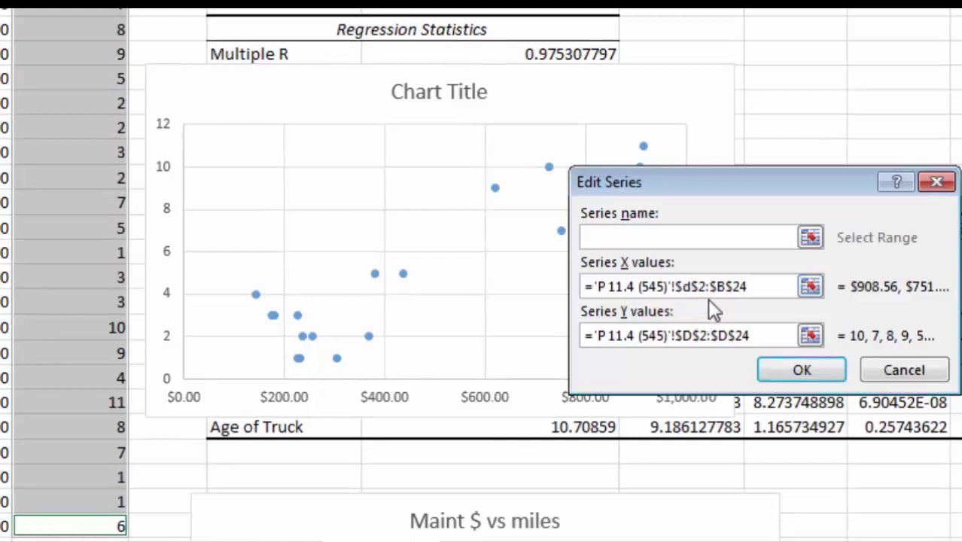
type("d")
left_click(689, 338)
type("b")
type("b")
left_click(791, 369)
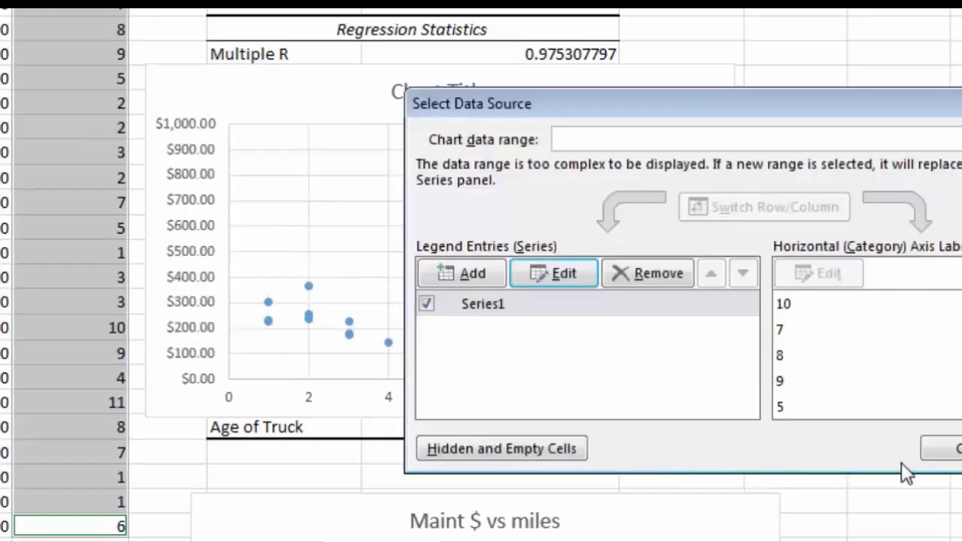
left_click(951, 449)
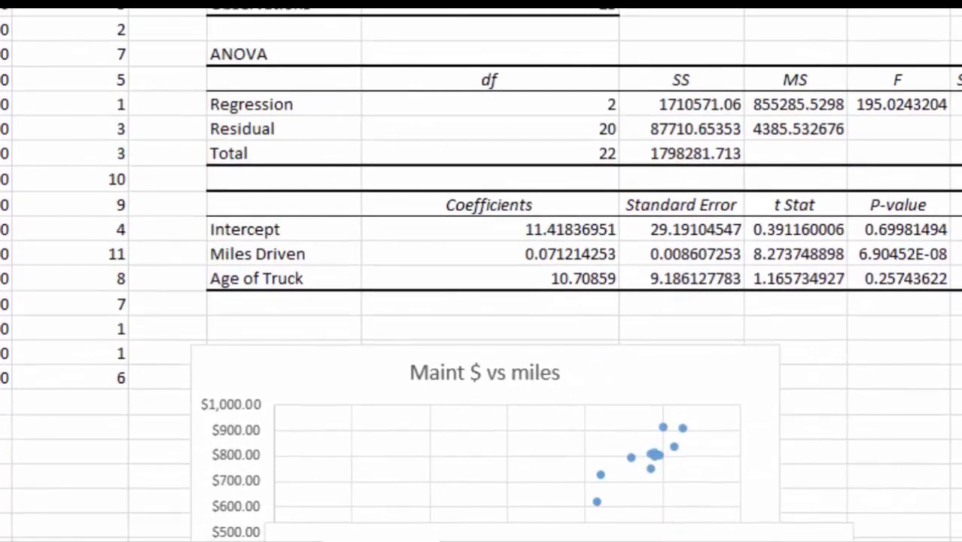
Step: Place the second scatter chart beside the "Maint $ vs miles" chart and title it "Maint $ vs truck age"
left_click_drag(939, 330, 937, 338)
left_click(828, 349)
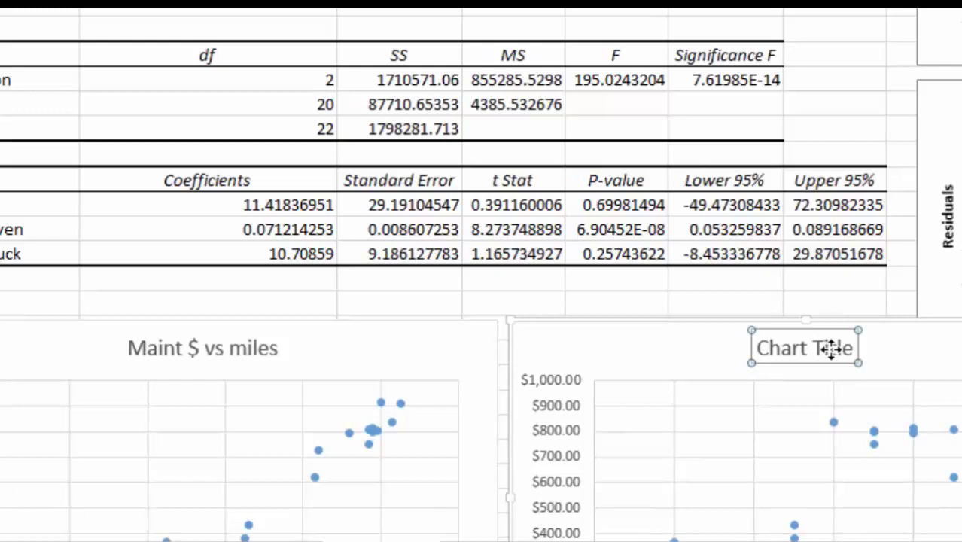
type("Maint $ vs truck age")
key("Return")
key("Escape")
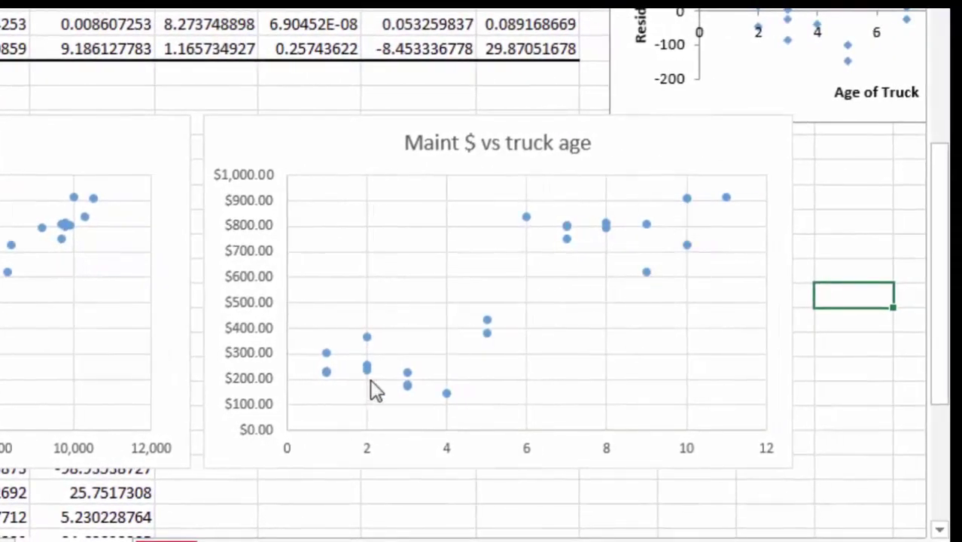
Step: Enter the note "b. no evidence of heteroskedasticity from X-Y scatterplots" in cell H2
left_click_drag(945, 230, 941, 277)
left_click_drag(753, 540, 715, 540)
left_click_drag(939, 213, 939, 6)
left_click(420, 77)
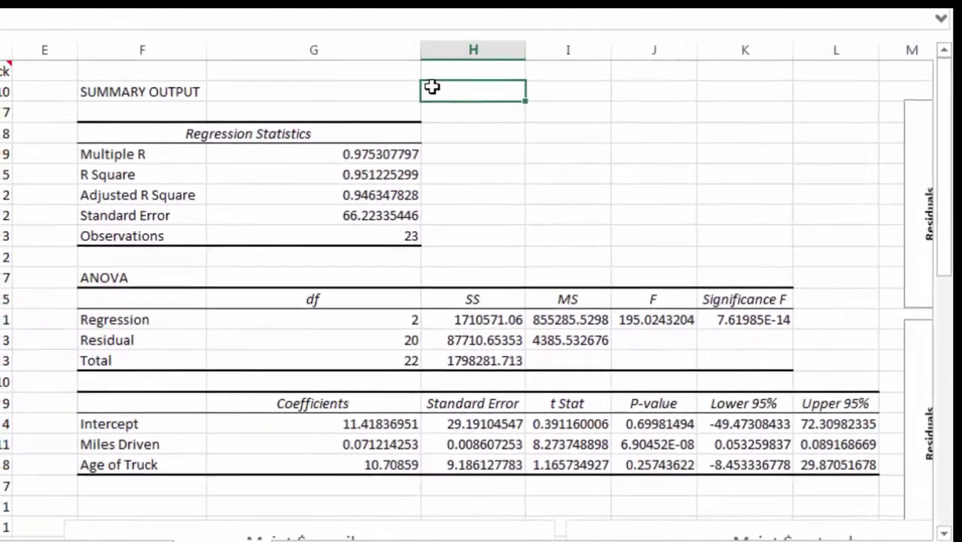
type("So no evidence of heteroskea")
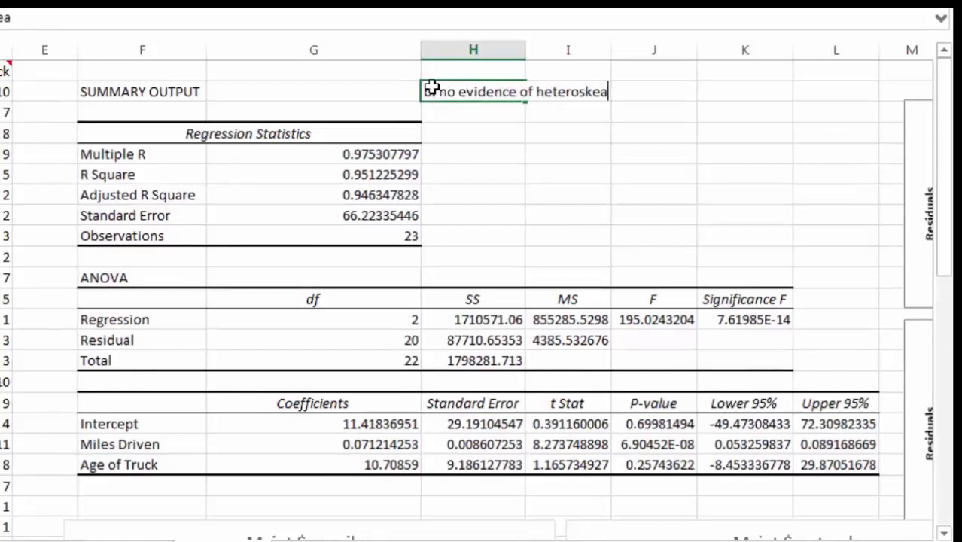
key("BackSpace")
type("dast")
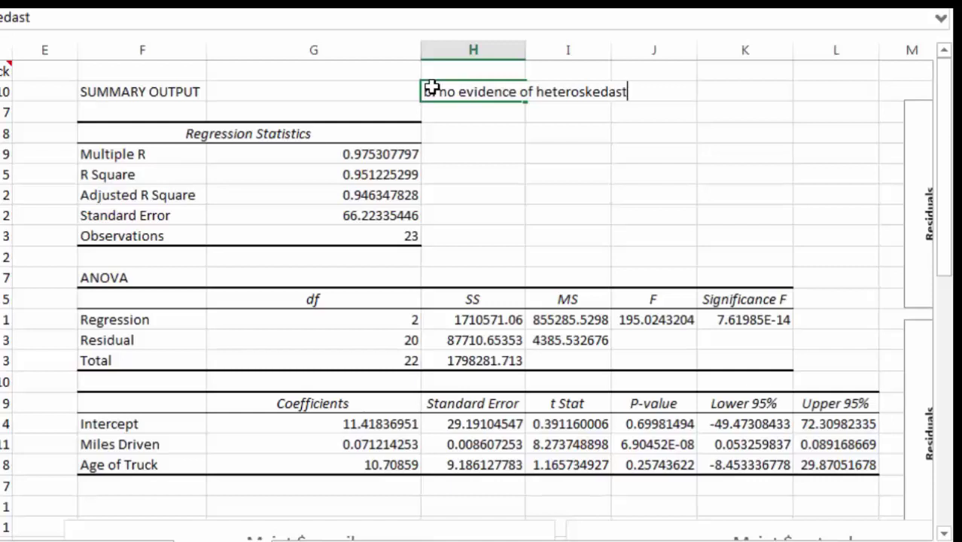
type("icity from ")
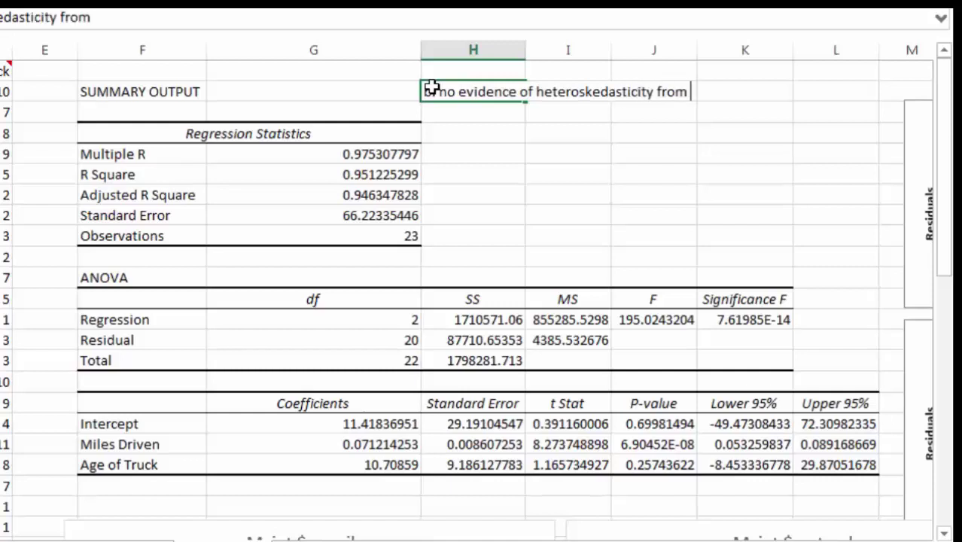
type("X-Y scatt")
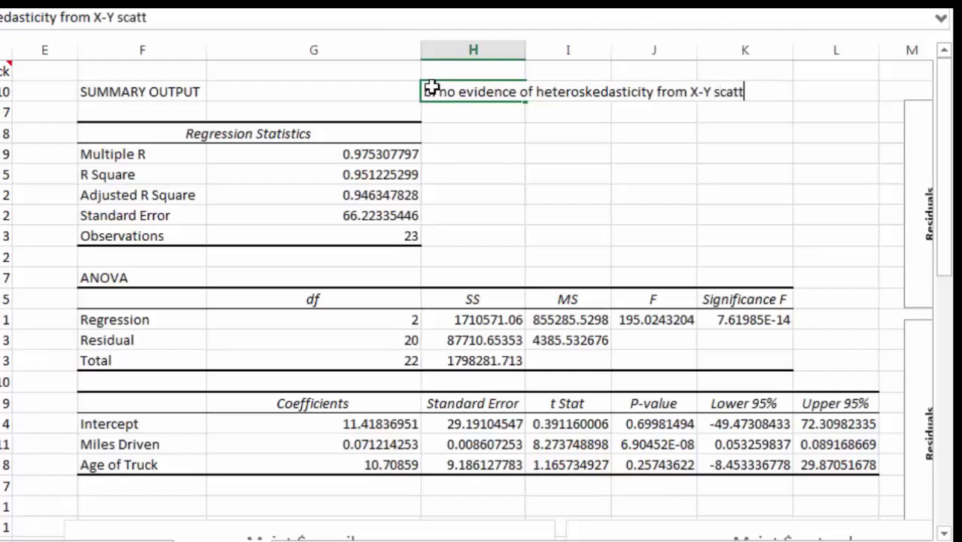
type("erplots")
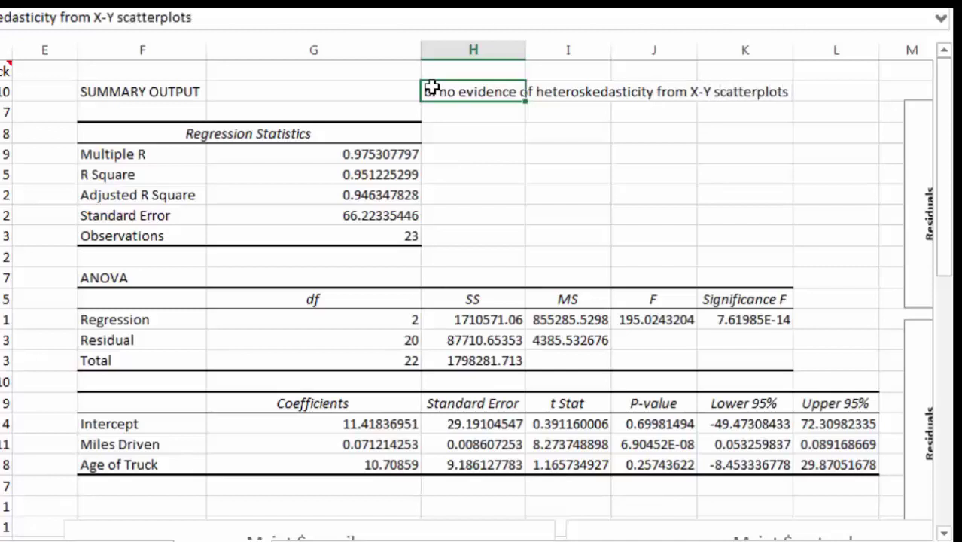
key("Return")
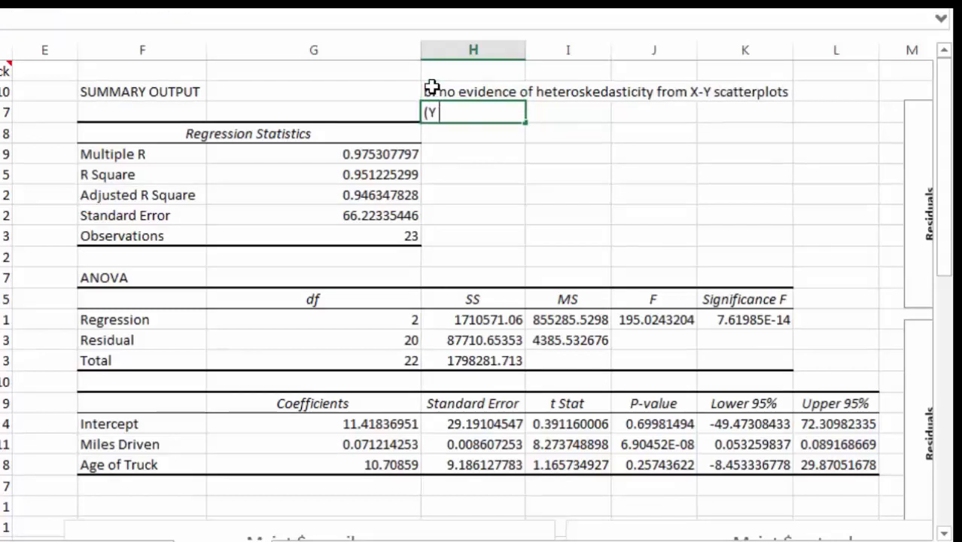
Step: Add the explanation "(Y shows similar variability for all values of X)" in cell H3
type("(Y shows sim")
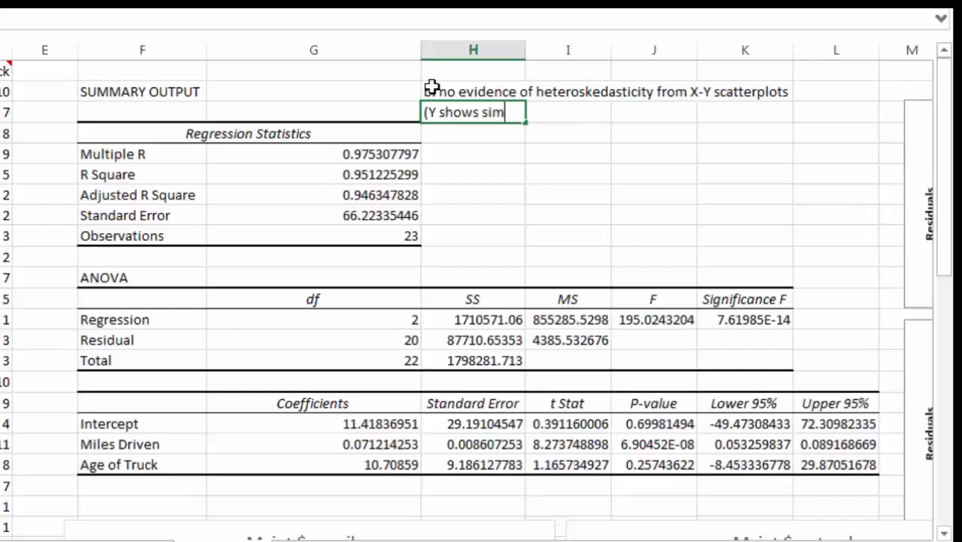
type("ilar varianc")
key("BackSpace")
key("BackSpace")
type("ab")
key("BackSpace")
key("BackSpace")
type("bi")
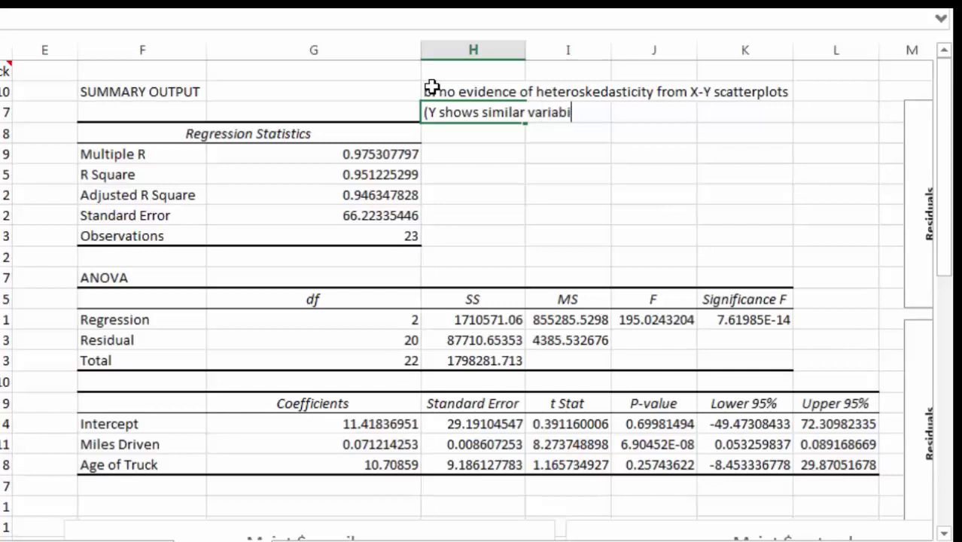
type("lity for all values of X)")
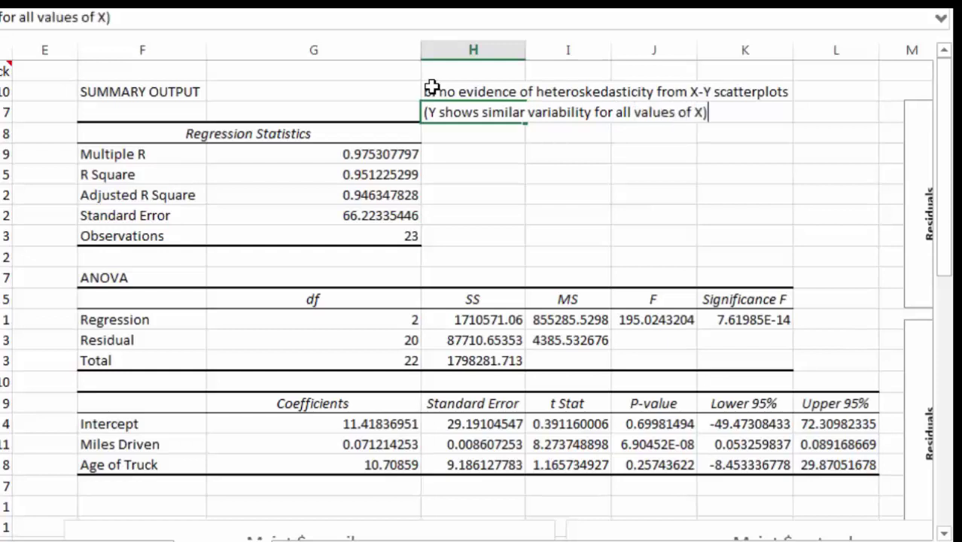
key("Return")
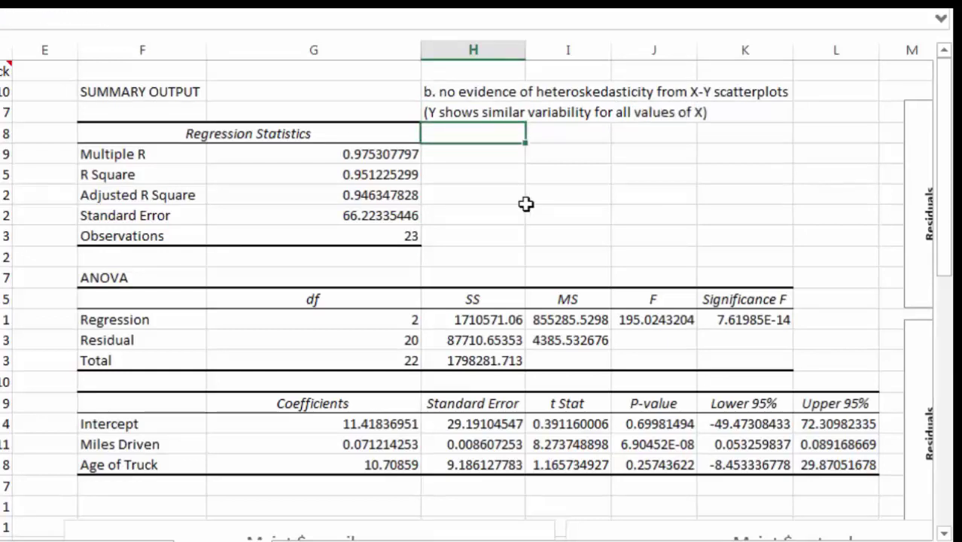
Step: Enter the note "Autocorrelation: No, this is cross sectional, not time series data, no reason to suspect autocorrelation" across cells H4 and H5
type("Autocorrelation:")
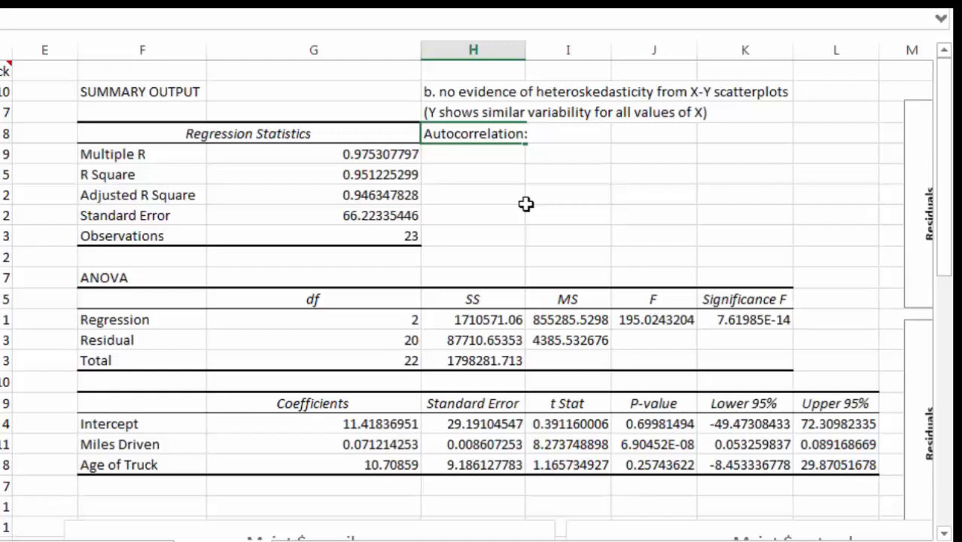
type("No, this ")
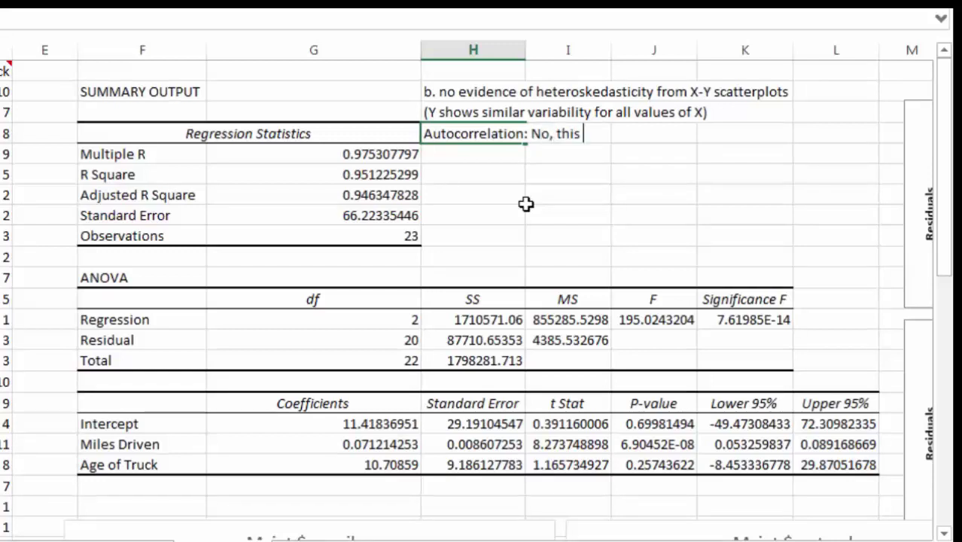
type("is cross sectiona")
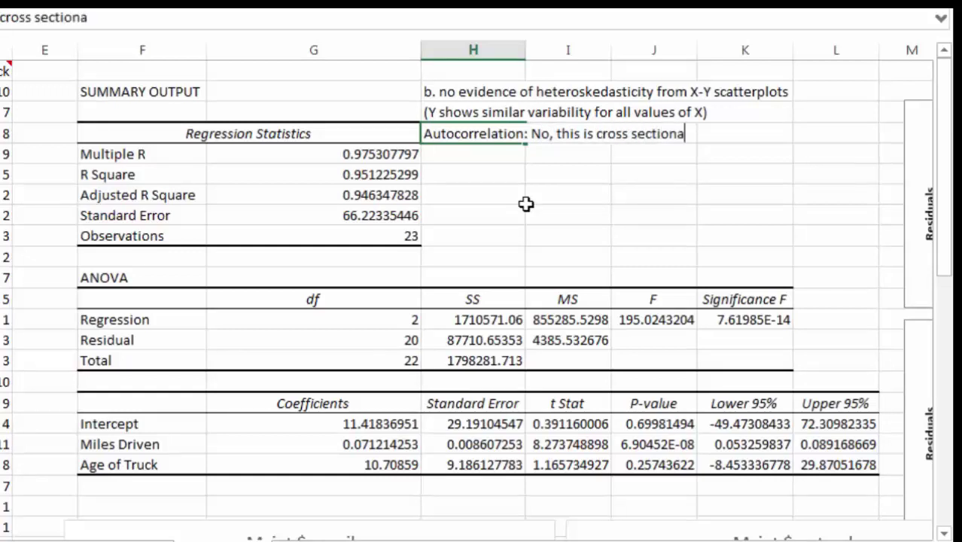
type("l, not time series data,")
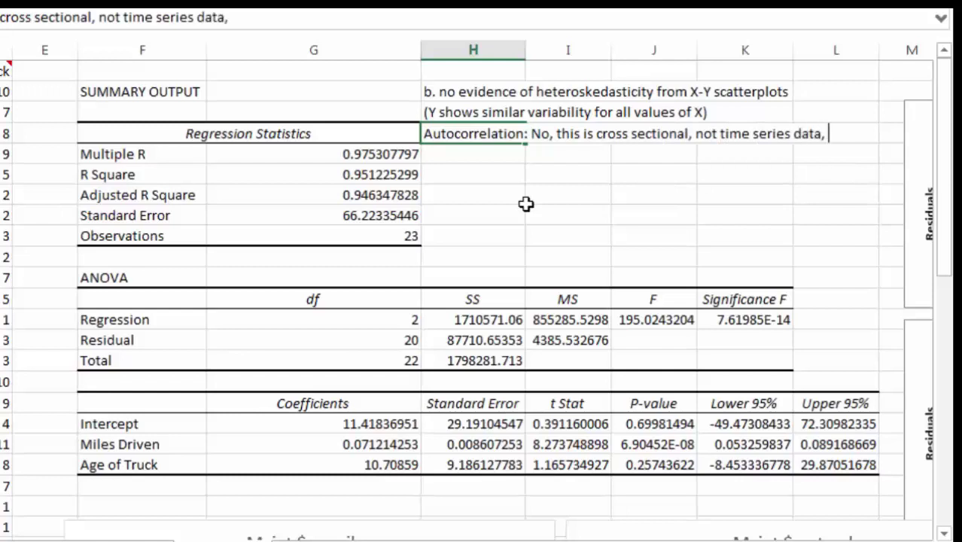
key("Return")
type("no reason to suspect autocorrelation")
key("Return")
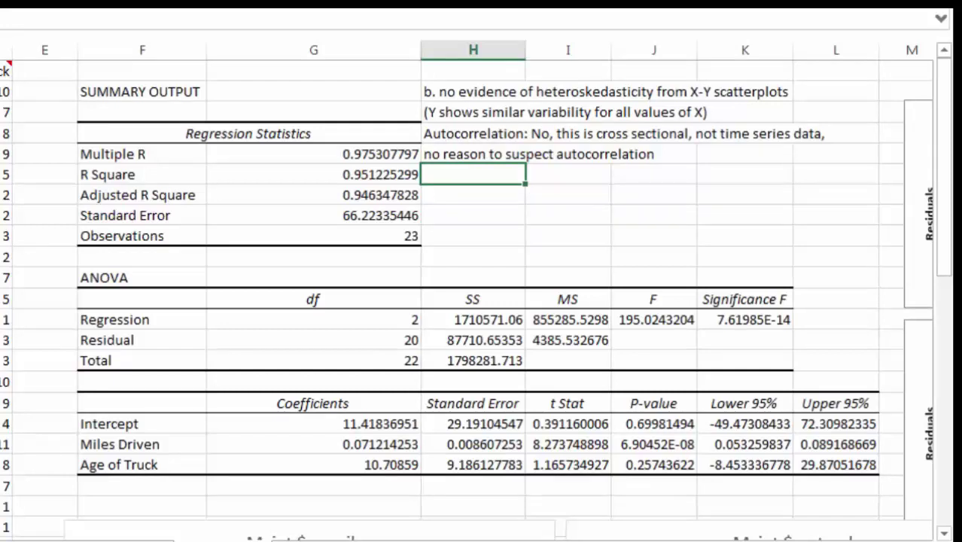
Step: Insert three blank columns between the Age of Truck data and the regression summary output
left_click(6, 91)
key("ctrl+v")
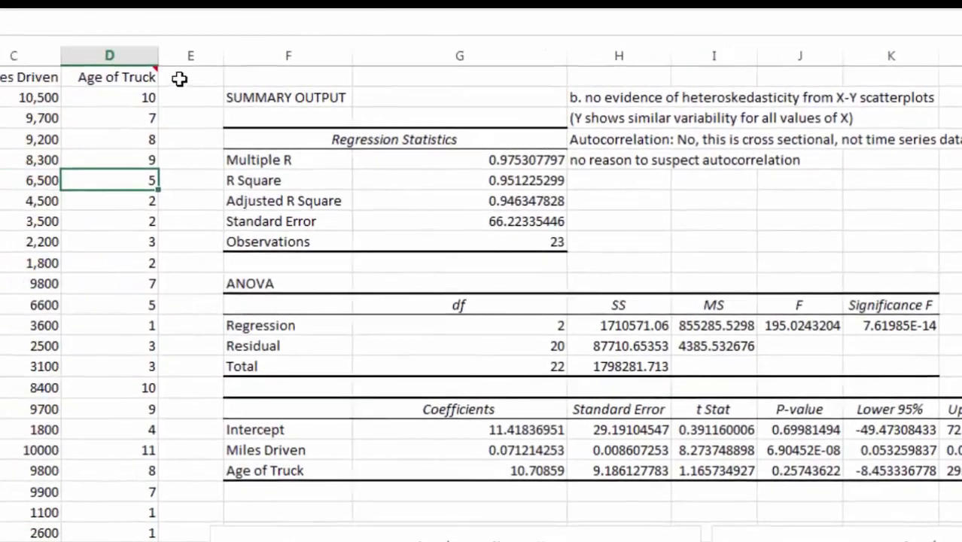
left_click(98, 52)
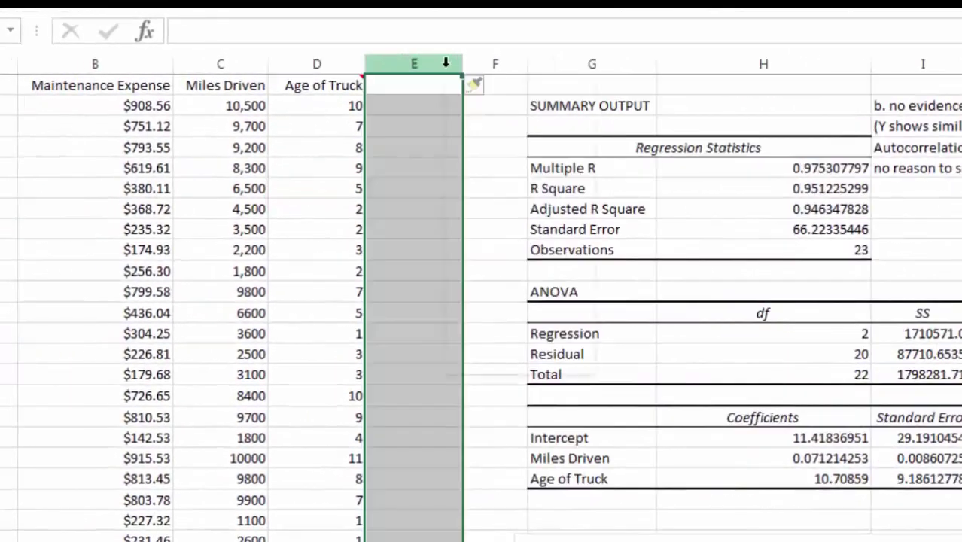
right_click(446, 63)
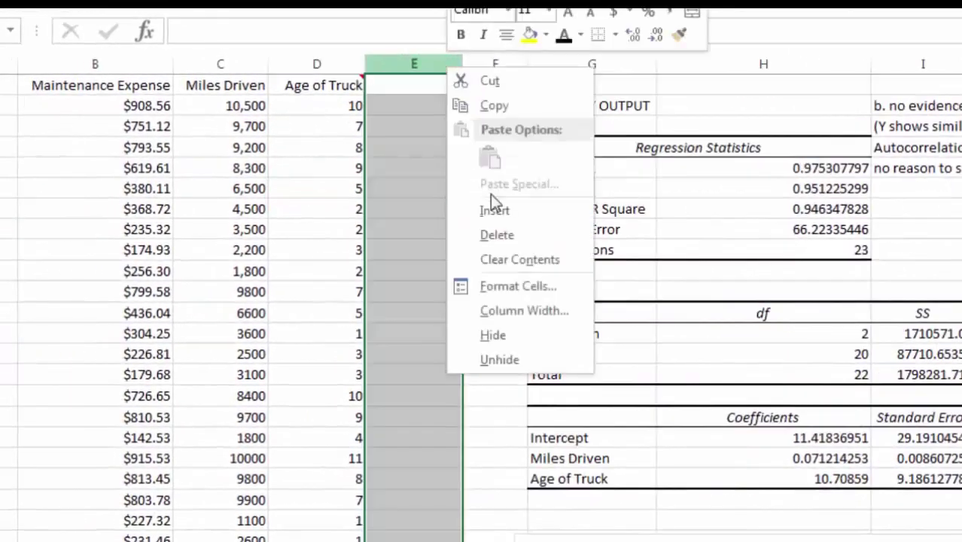
left_click(494, 214)
left_click(570, 143)
key("F4")
Step: Enter the correlation matrix column headings "Maint $", "Miles" and "Age" in cells F2 to H2
left_click(525, 99)
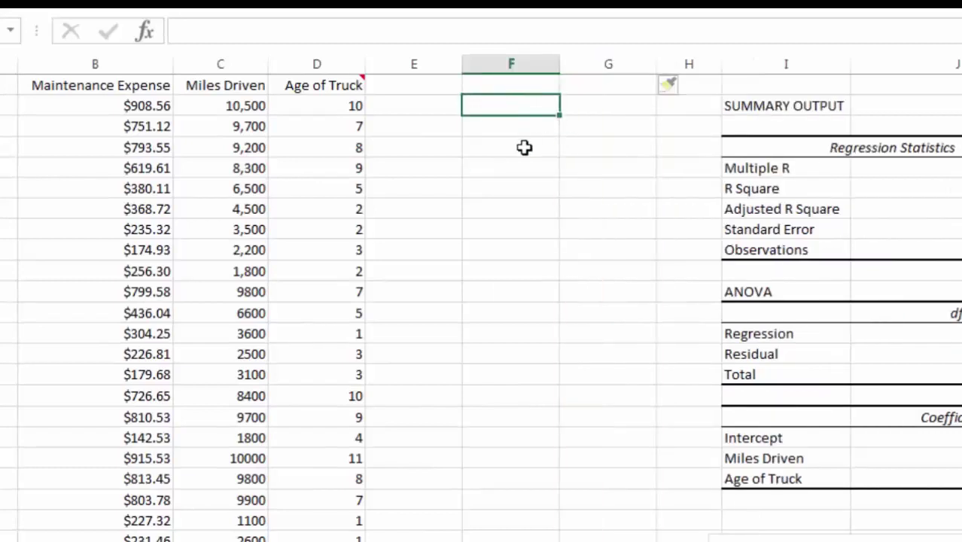
type("Maint $")
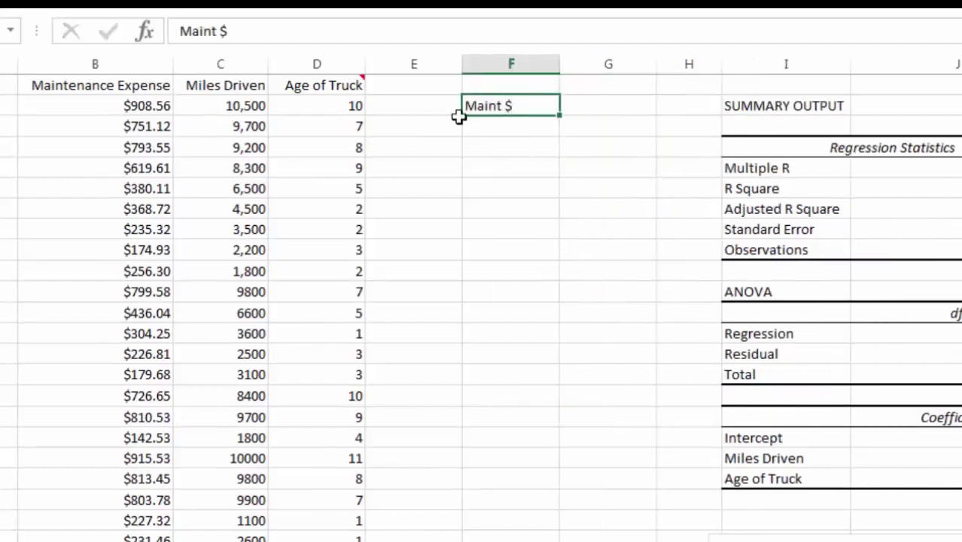
key("Tab")
type("Miles")
key("Tab")
type("Age")
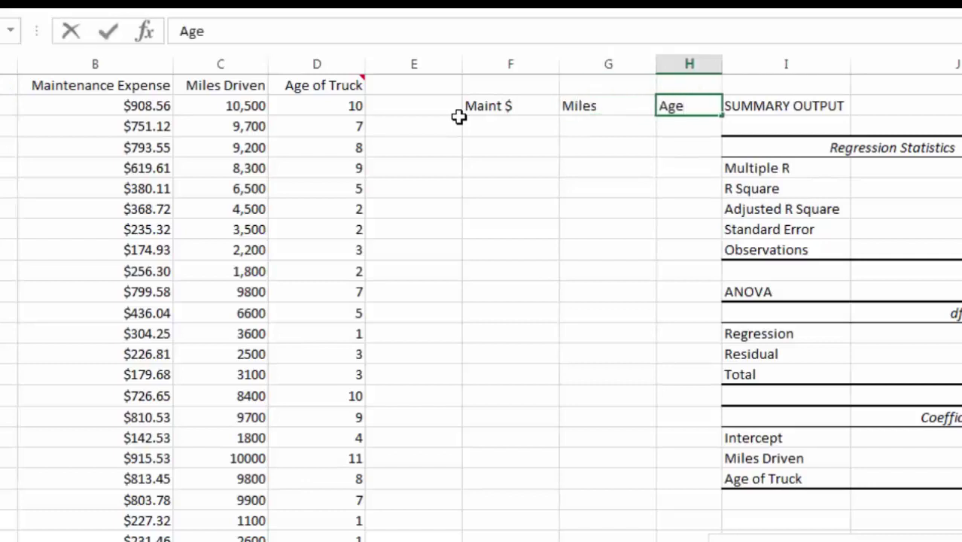
Step: Enter the correlation matrix row labels "Maint $", "Miles" and "Age" in cells E3 to E5
left_click(449, 126)
type("Maint E")
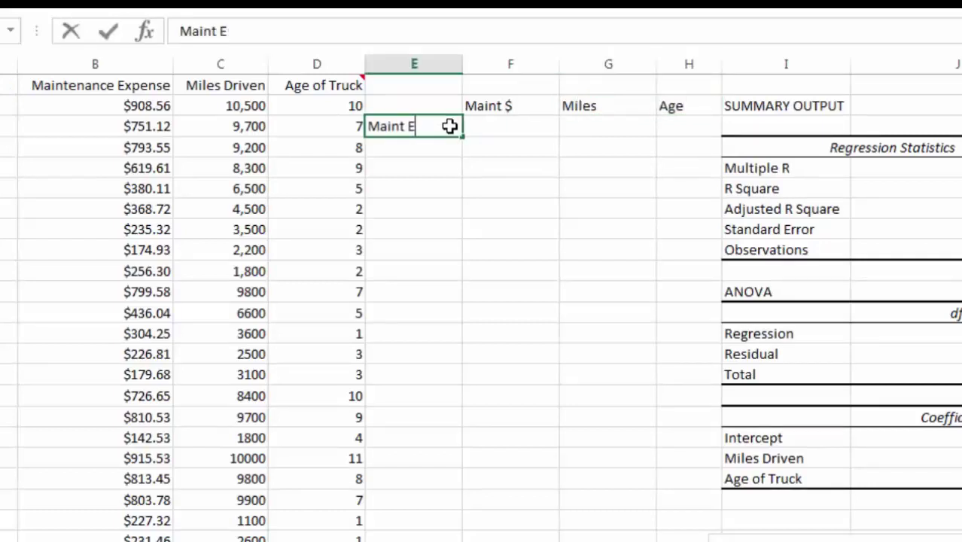
type("xp.")
key("BackSpace")
key("BackSpace")
key("BackSpace")
key("BackSpace")
key("BackSpace")
type("$")
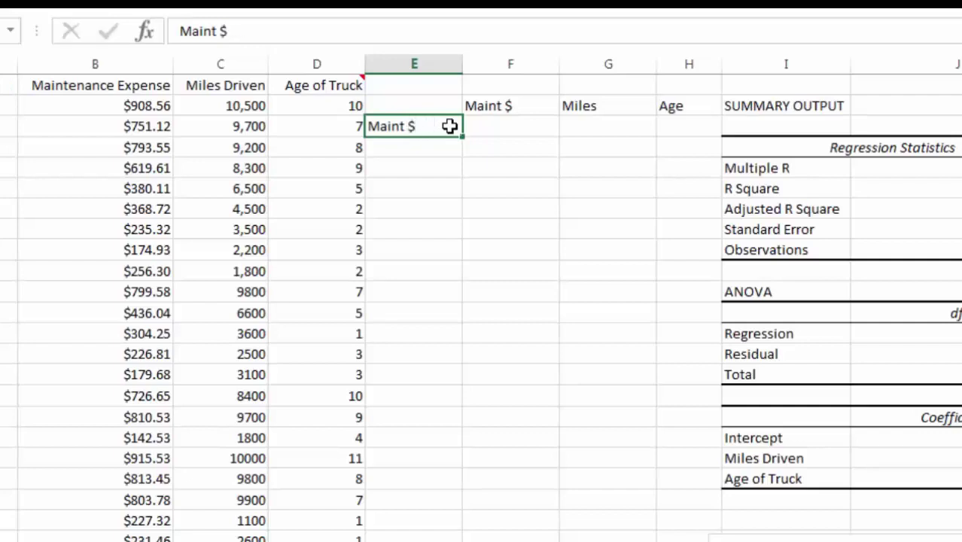
key("Return")
type("Miles")
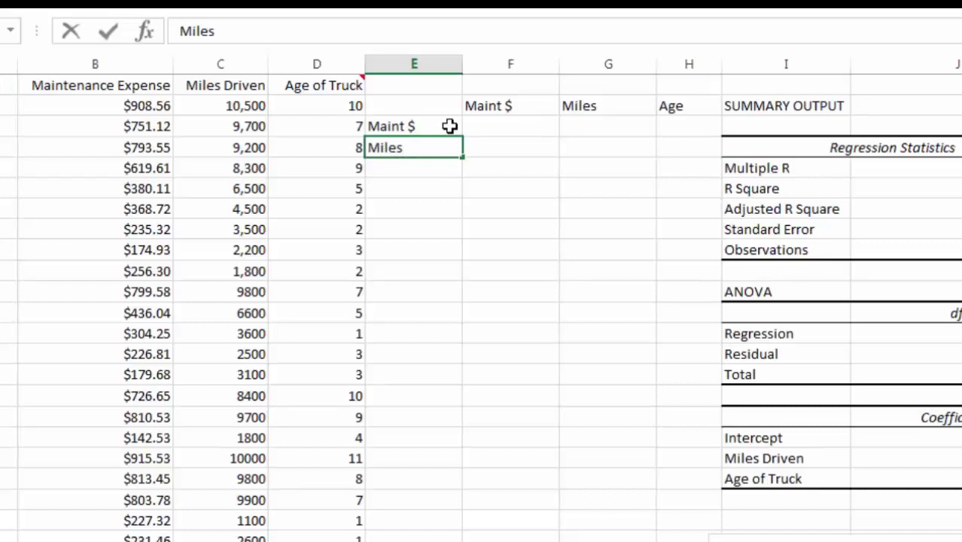
key("Return")
type("Age")
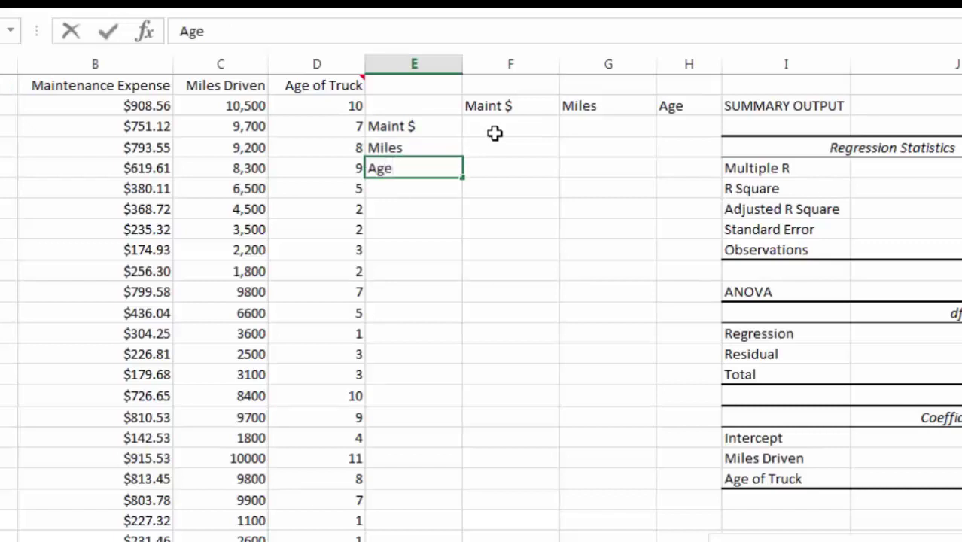
Step: Correlate maintenance expense with itself in F3 using =CORREL(B2:B24,B2:B24)
left_click(494, 134)
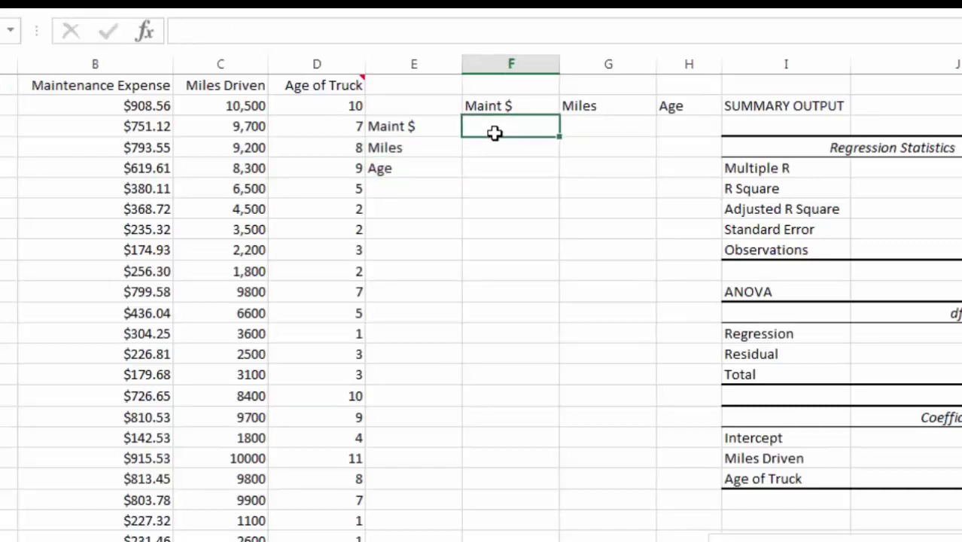
type("=correl(")
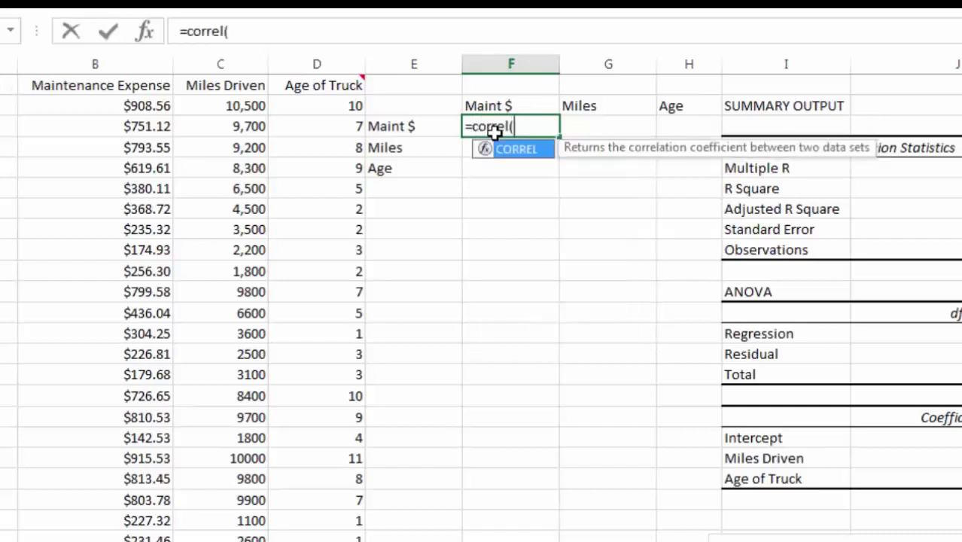
mouse_move(144, 106)
left_mouse_down()
mouse_move(143, 519)
mouse_move(157, 42)
mouse_move(161, 100)
left_mouse_up()
type(",")
key("Return")
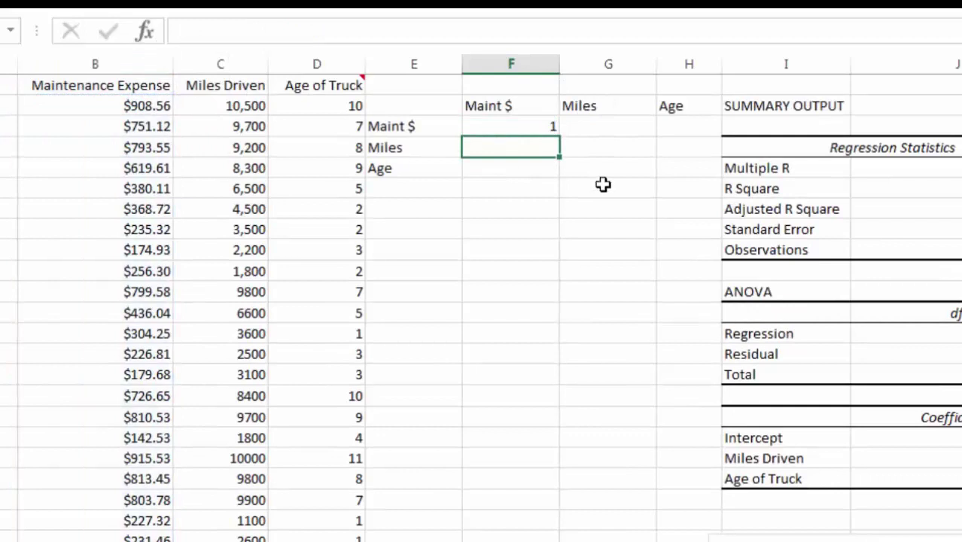
left_click(612, 127)
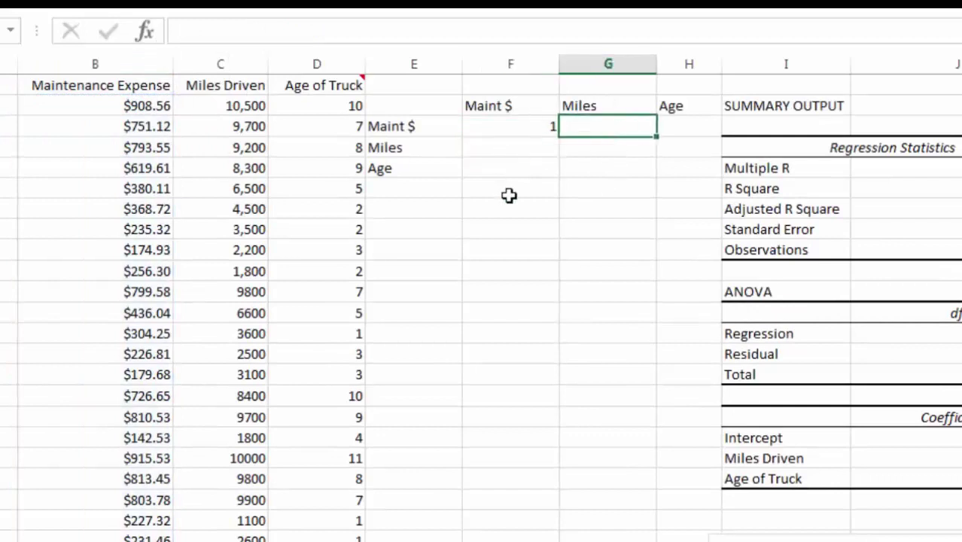
type("=")
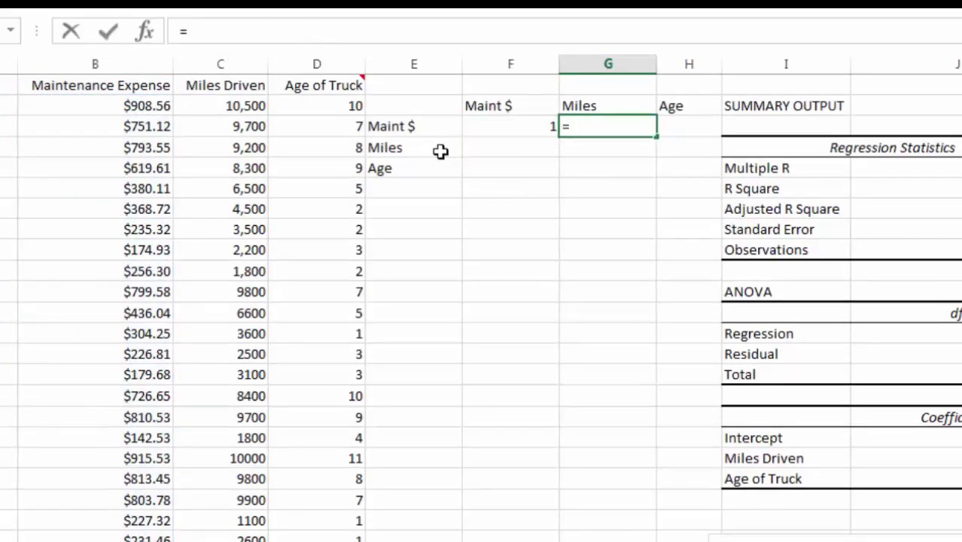
left_click(519, 126)
key("Escape")
Step: Make the first range in F3's formula absolute as $B$2:$B$24, fill it across to H3, and check the copied formulas
left_click(519, 126)
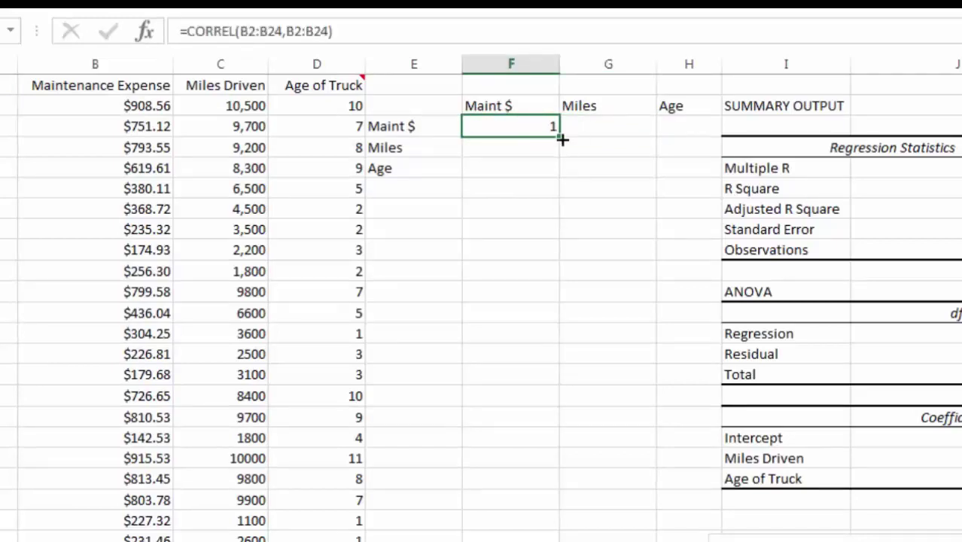
left_click(241, 31)
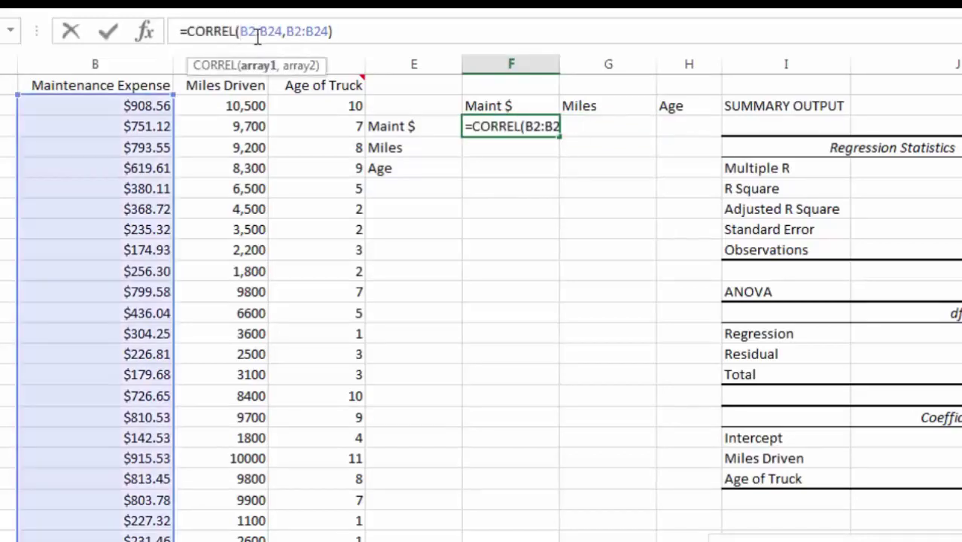
key("F4")
key("Return")
left_click(509, 126)
left_click_drag(557, 137, 687, 131)
left_click(610, 128)
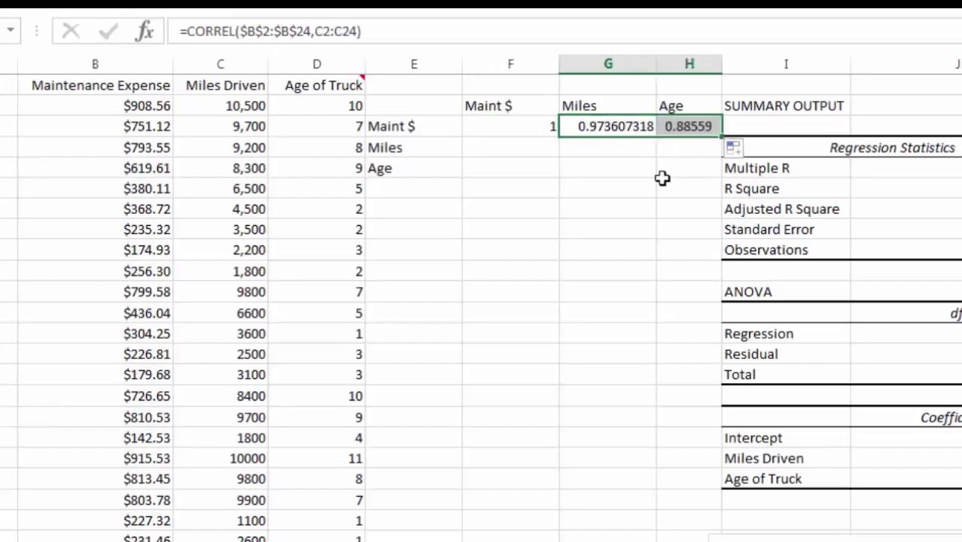
left_click(638, 173)
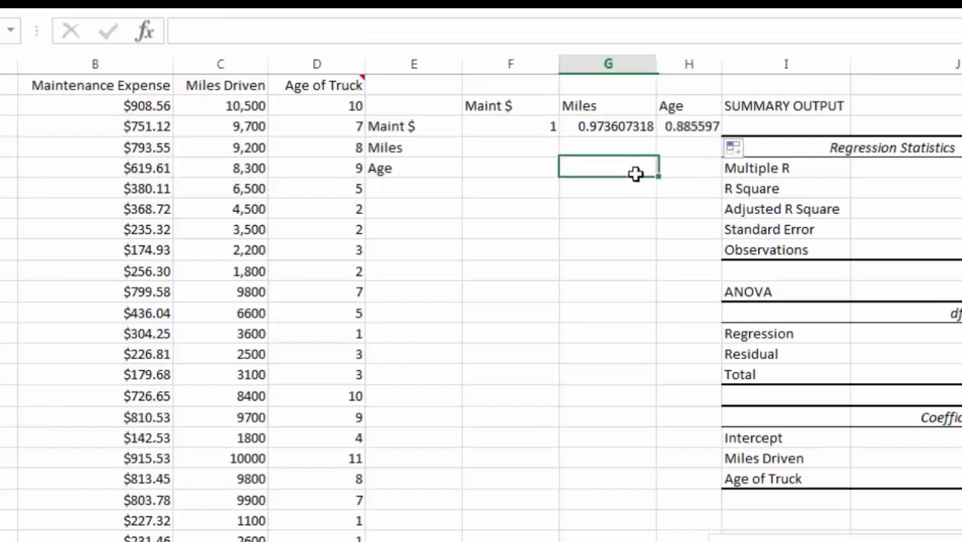
left_click(527, 129)
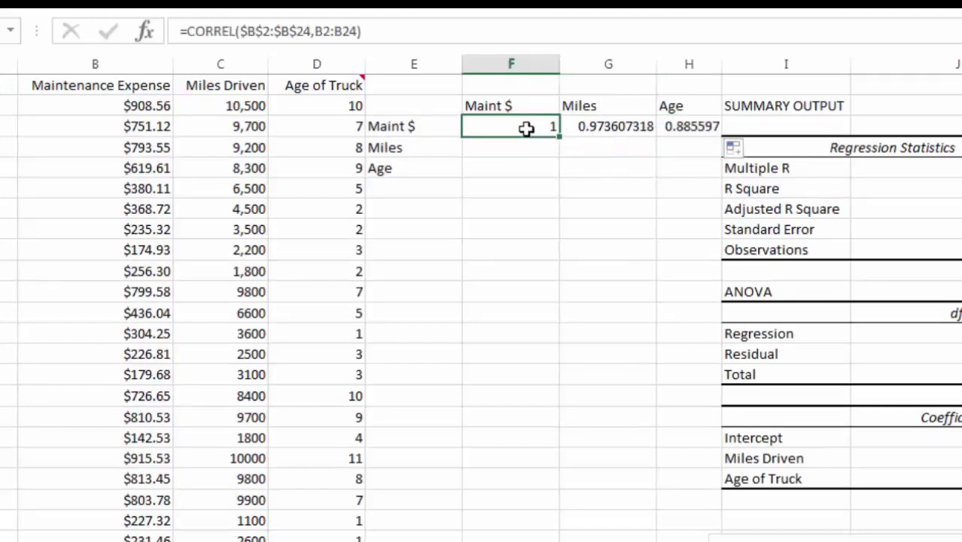
left_click(598, 128)
left_click(690, 128)
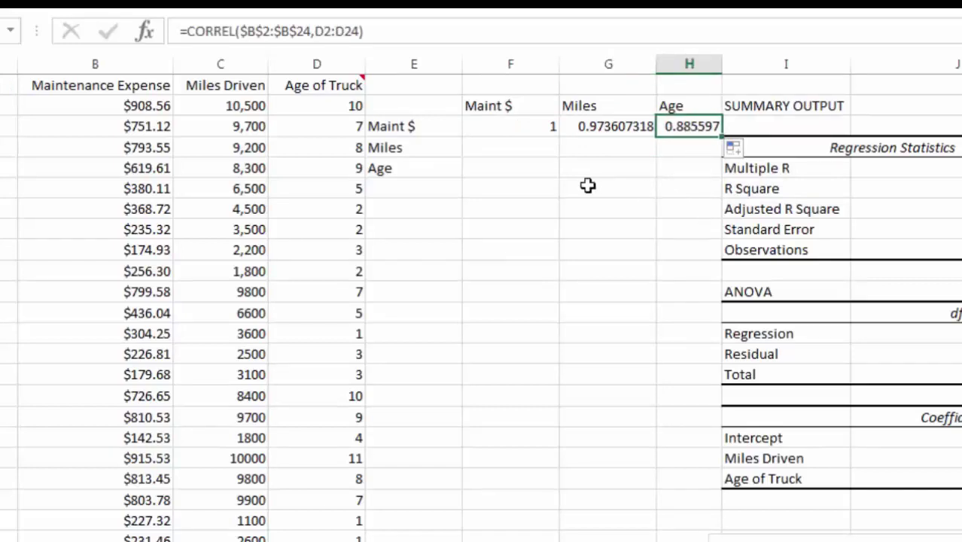
Step: Correlate miles driven with itself in G4 using =CORREL(C2:C24,C2:C24)
left_click(533, 147)
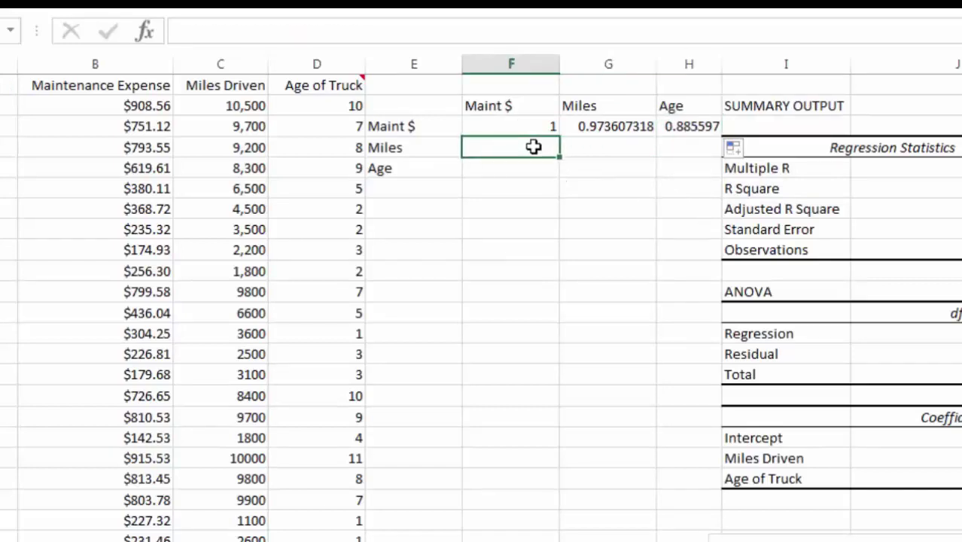
left_click(595, 150)
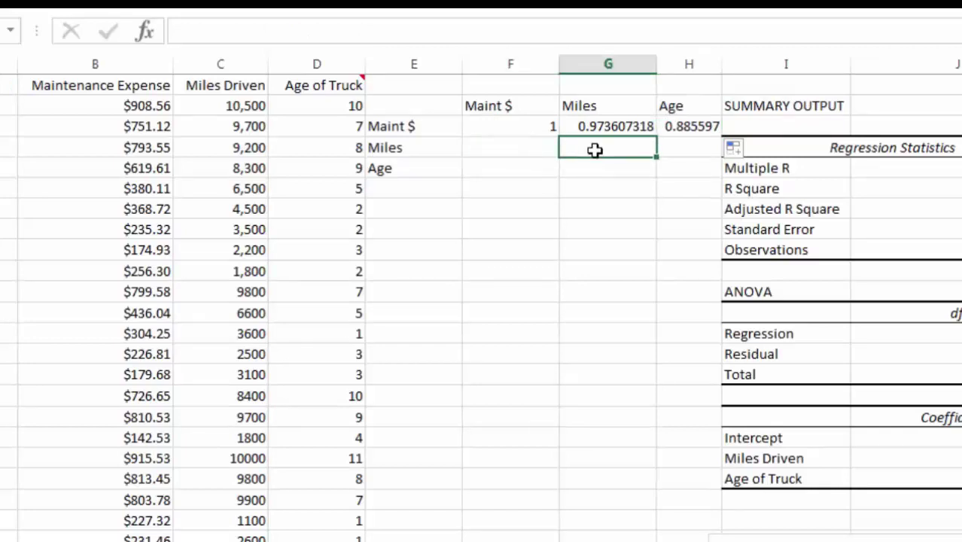
type("=correl(")
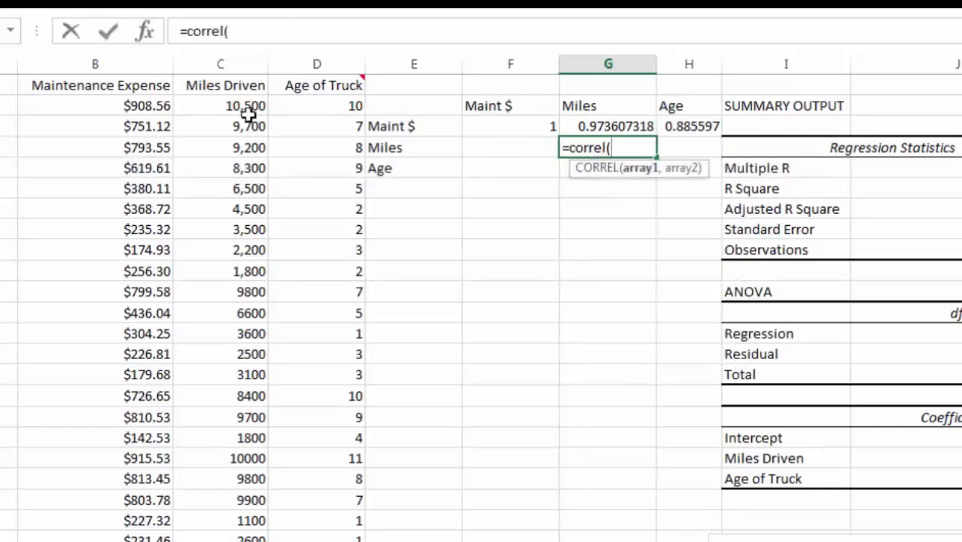
mouse_move(248, 111)
left_mouse_down()
mouse_move(248, 536)
mouse_move(243, 503)
mouse_move(240, 517)
mouse_move(259, 36)
mouse_move(247, 101)
left_mouse_up()
type(",")
key("Return")
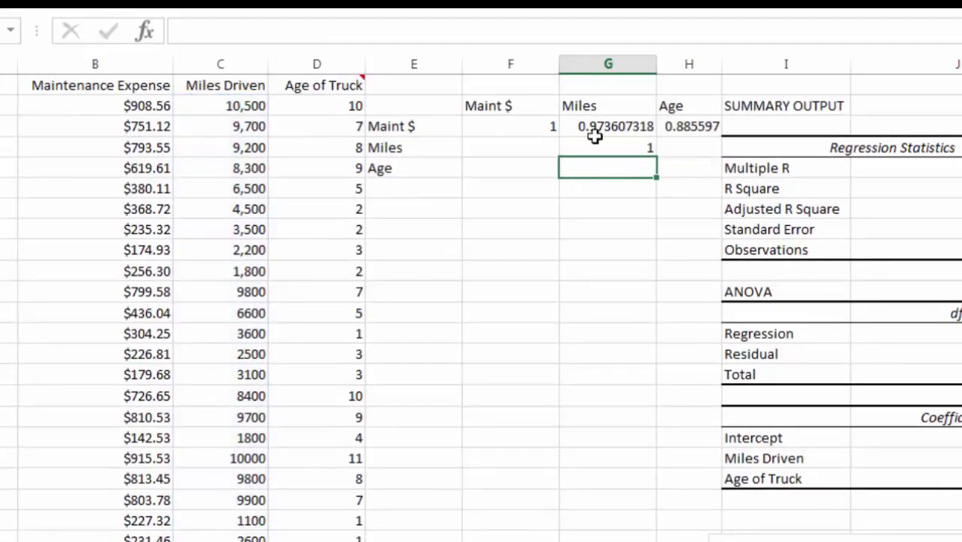
Step: Make the first range in G4's formula absolute as $C$2:$C$24 and fill the formula across to H4
left_click(626, 147)
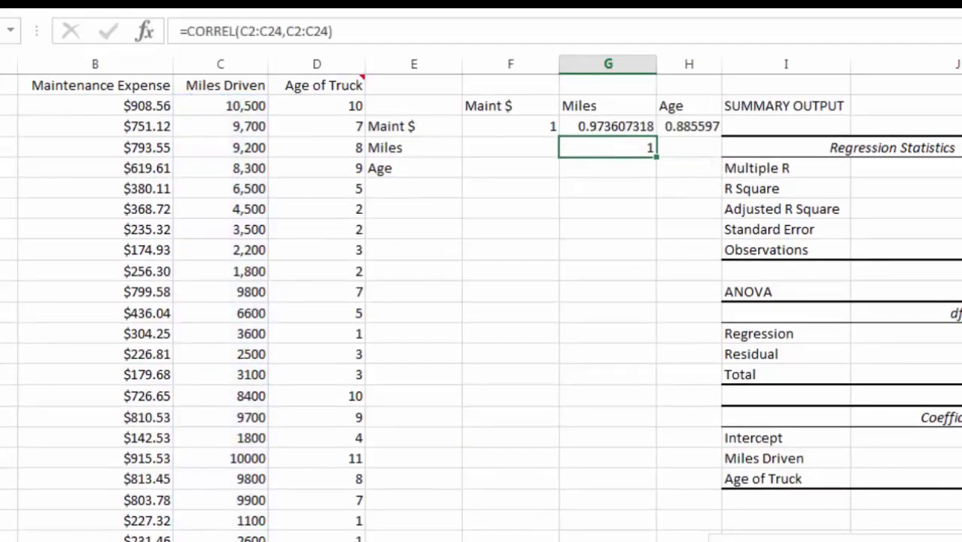
left_click(256, 35)
type("$")
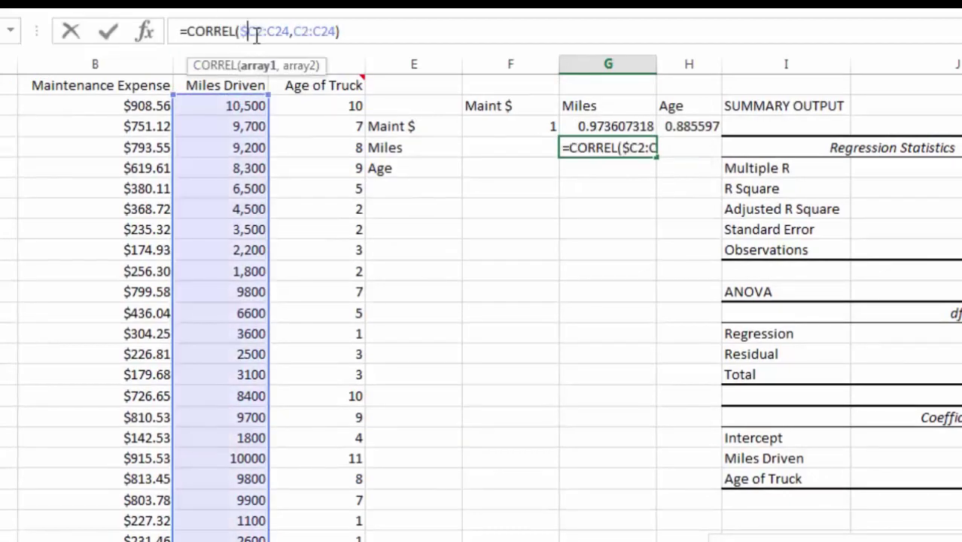
type("$")
key("BackSpace")
key("F4")
key("Return")
left_click(611, 148)
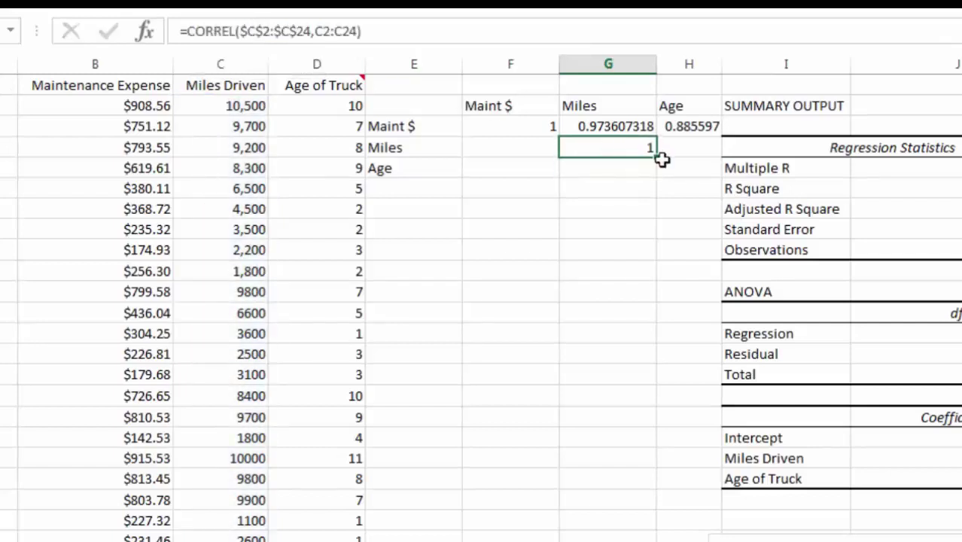
left_click_drag(656, 157, 690, 155)
Step: Correlate age of truck with itself in H5 using =CORREL(D2:D24,D2:D24)
left_click(684, 171)
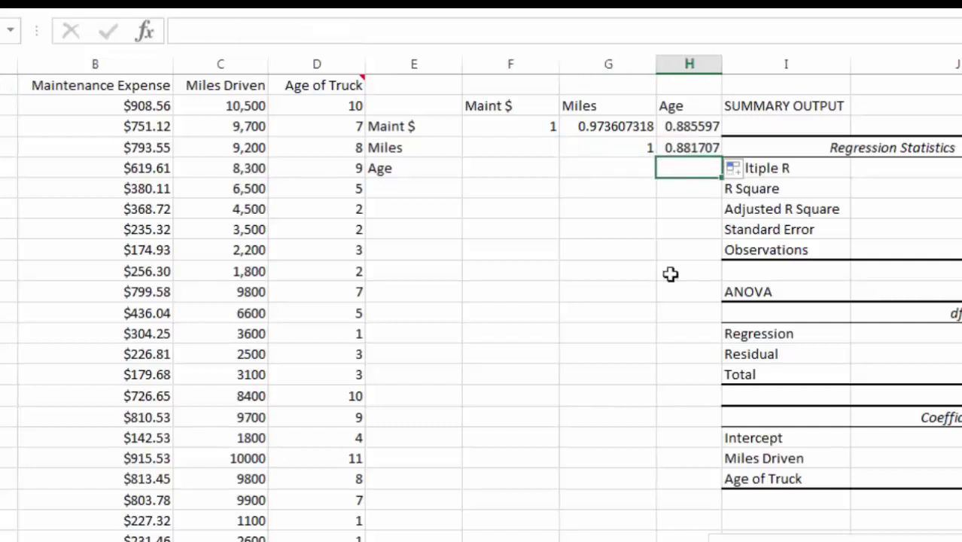
type("=correl(")
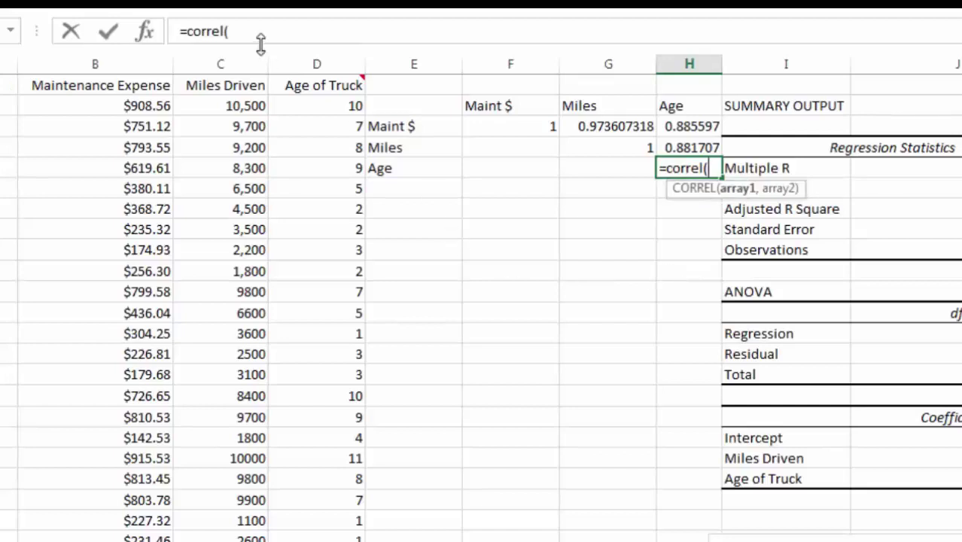
left_click(308, 106)
left_click_drag(354, 522, 329, 525)
key("Return")
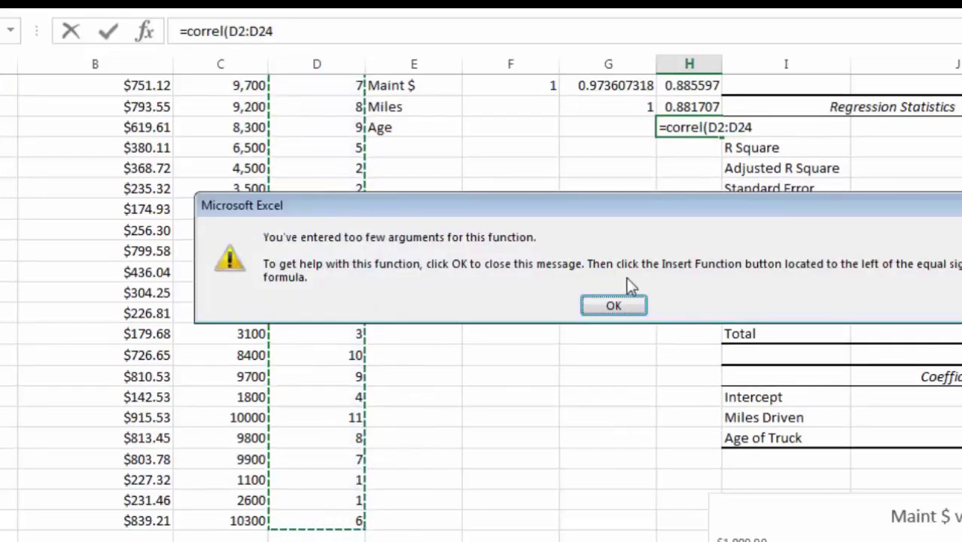
left_click(622, 306)
left_click(320, 32)
type(",d2:d24")
key("Return")
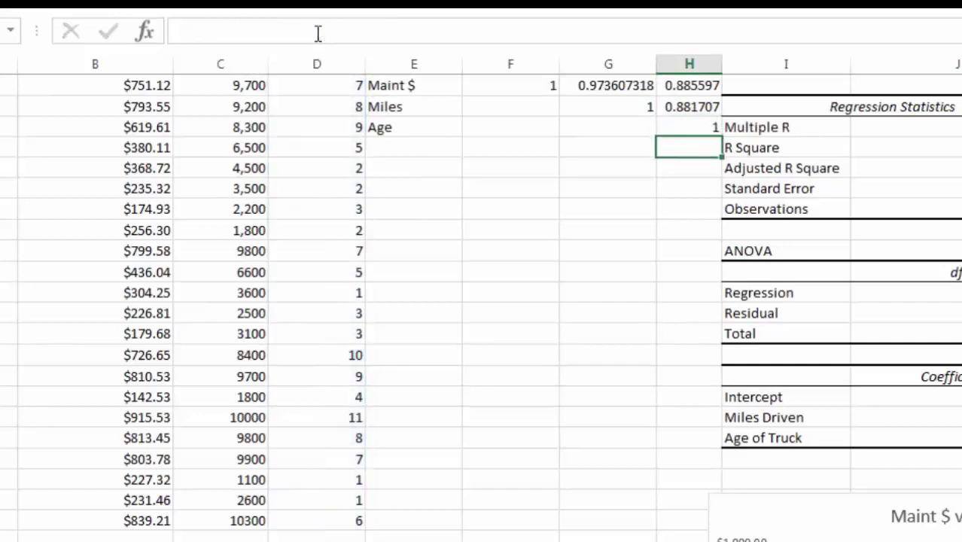
Step: Insert a blank column between the correlation matrix and the regression summary output
left_click(767, 64)
right_click(766, 64)
left_click(793, 211)
left_click(608, 209)
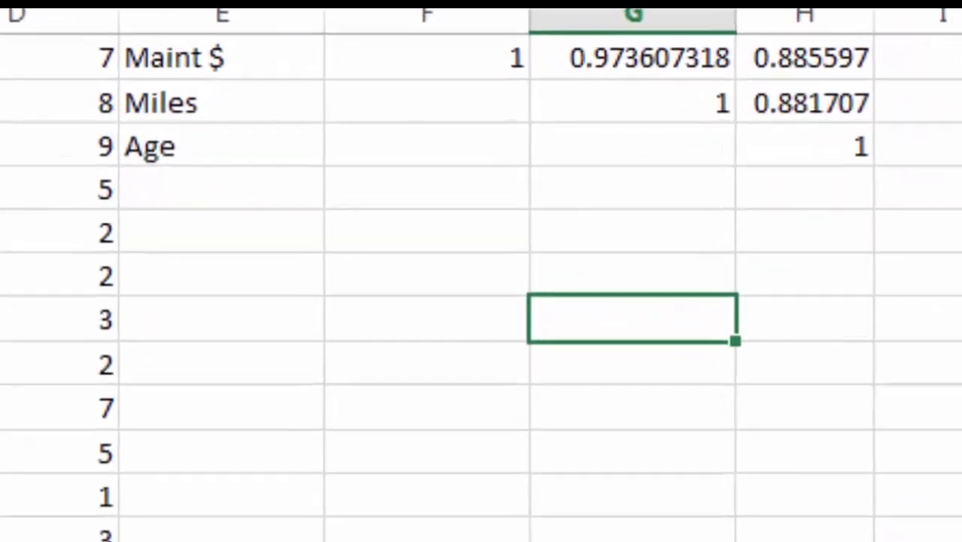
left_click(745, 194)
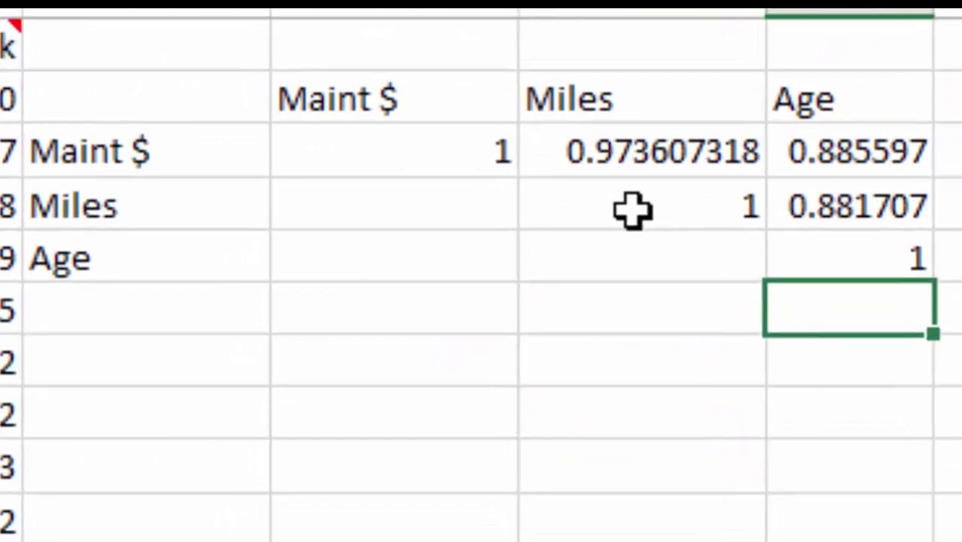
Step: Review the matrix correlations, fill the miles–age correlation in H4 yellow, and narrow column F
left_click(656, 152)
left_click(155, 162)
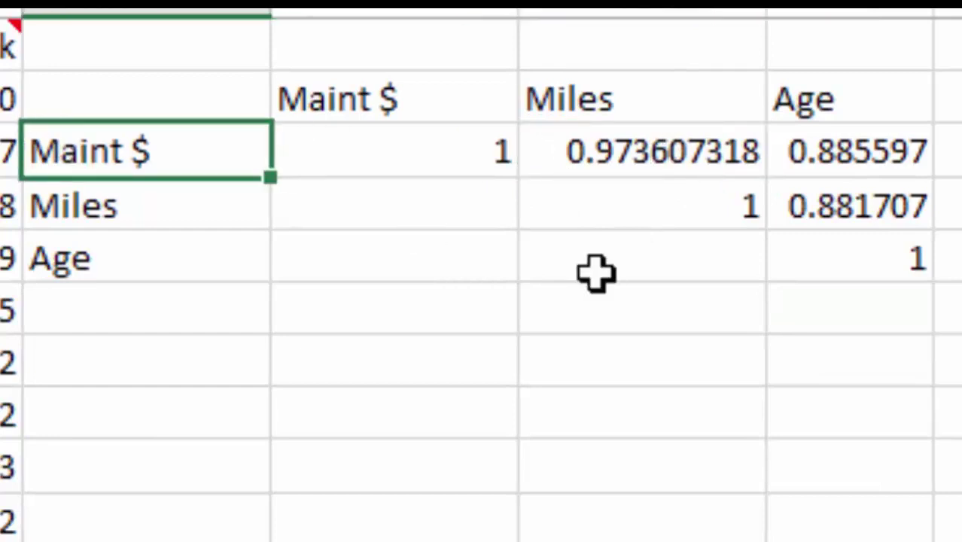
left_click(891, 158)
left_click(149, 153)
left_click(920, 207)
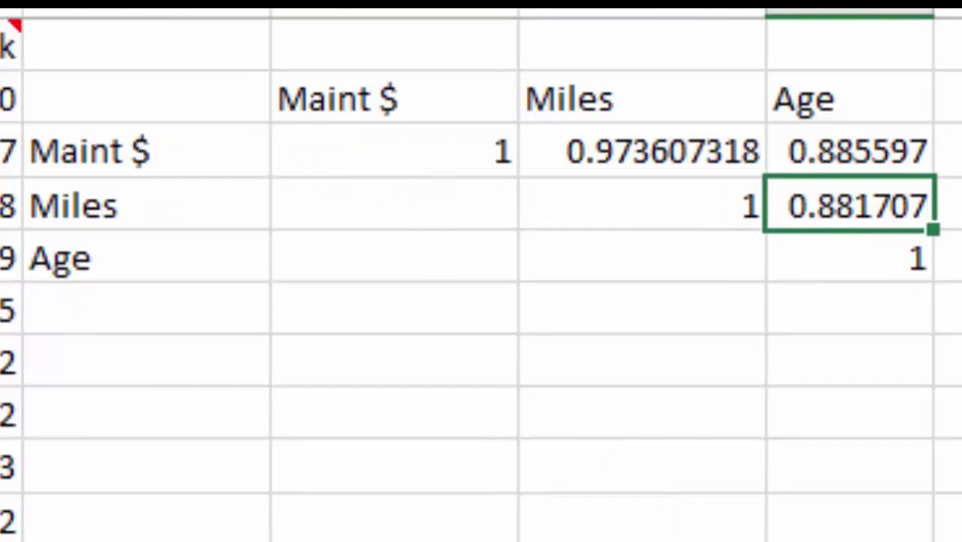
key("F4")
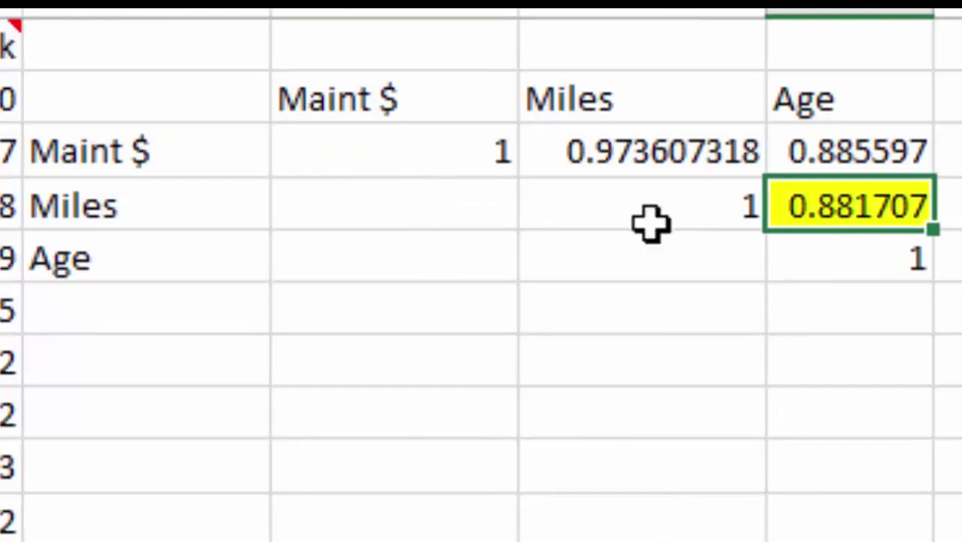
left_click_drag(517, 16, 467, 12)
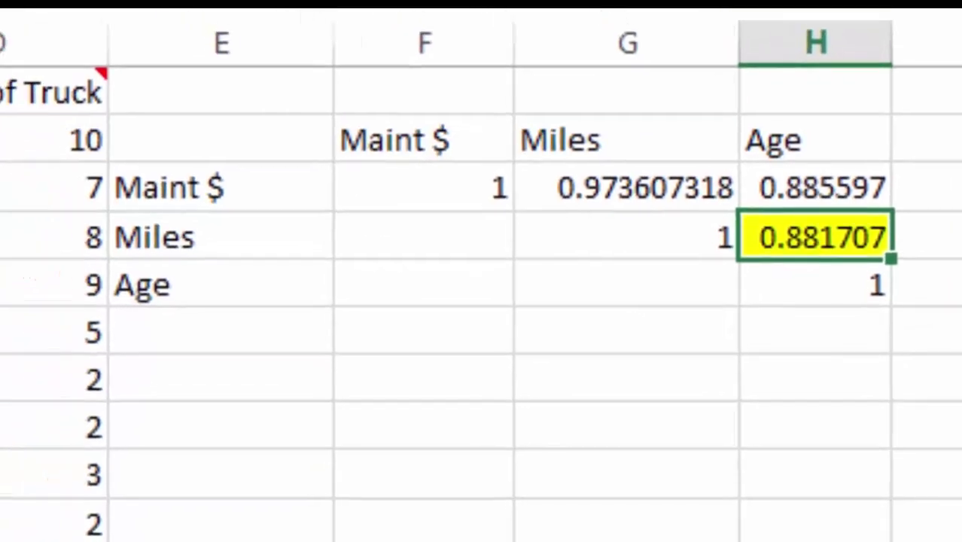
Step: Fill the Miles Driven and Age of Truck data in C2:D24 yellow
left_click_drag(211, 264, 353, 540)
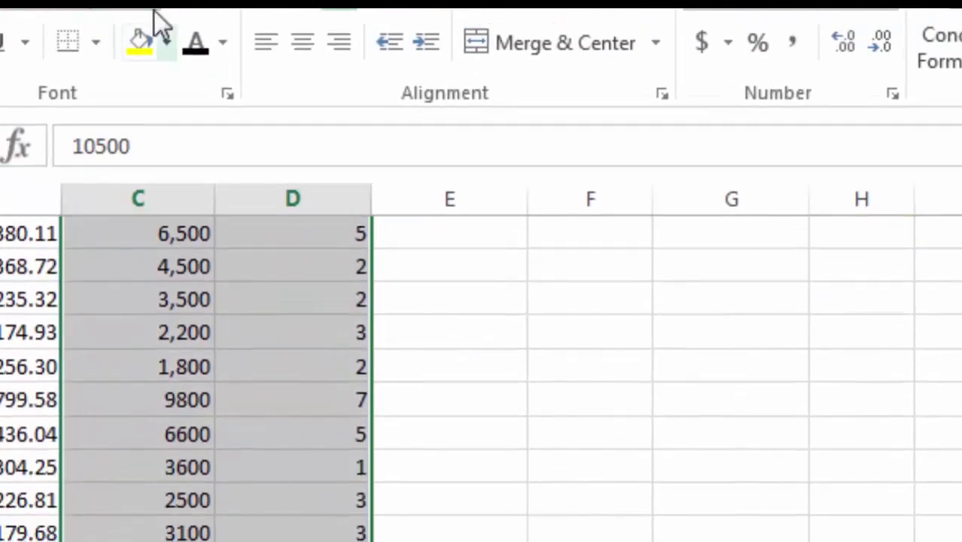
left_click(140, 40)
scroll(948, 435, "up", 2)
left_click(874, 463)
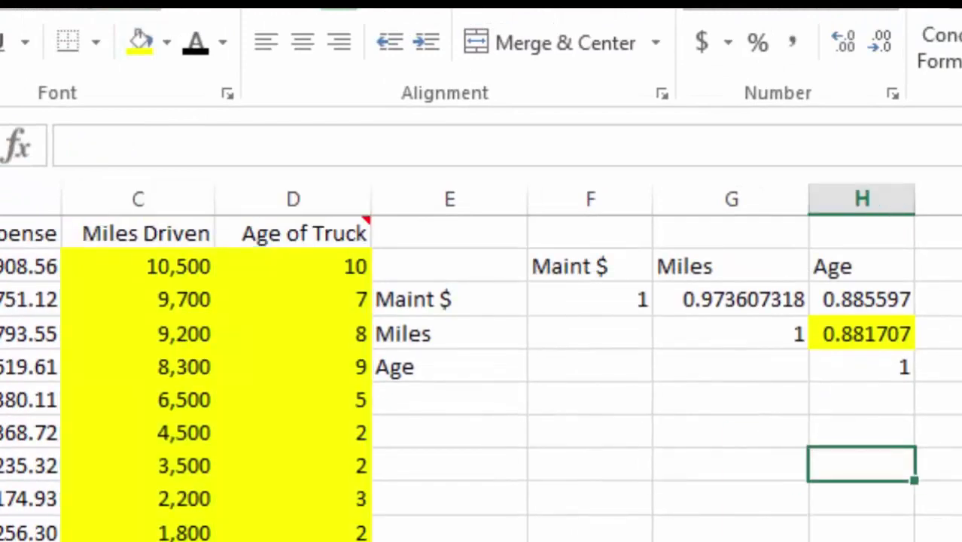
Step: Fill the lower and upper 95% bounds of the Miles Driven and Age of Truck coefficients in O19:P20 yellow
scroll(481, 362, "right", 6)
scroll(481, 361, "left", 3)
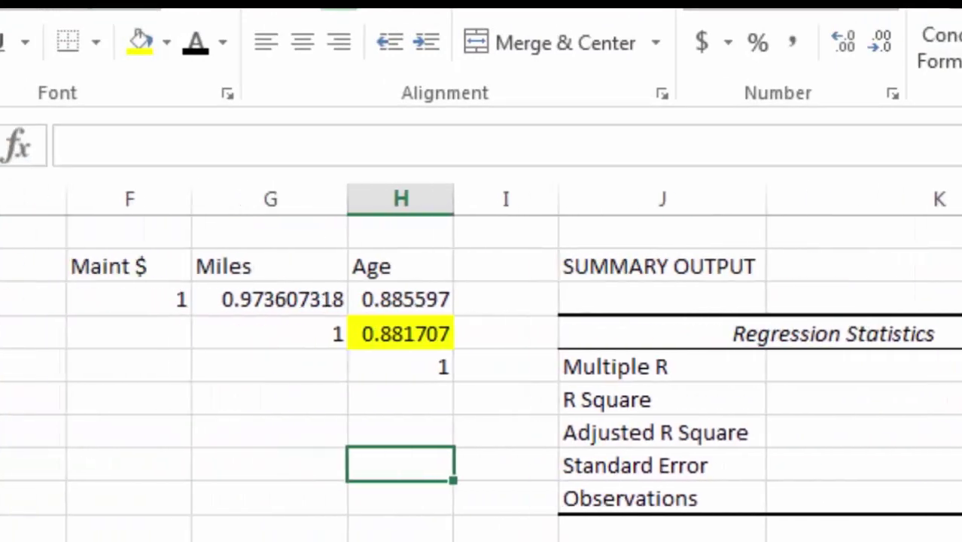
scroll(481, 361, "right", 2)
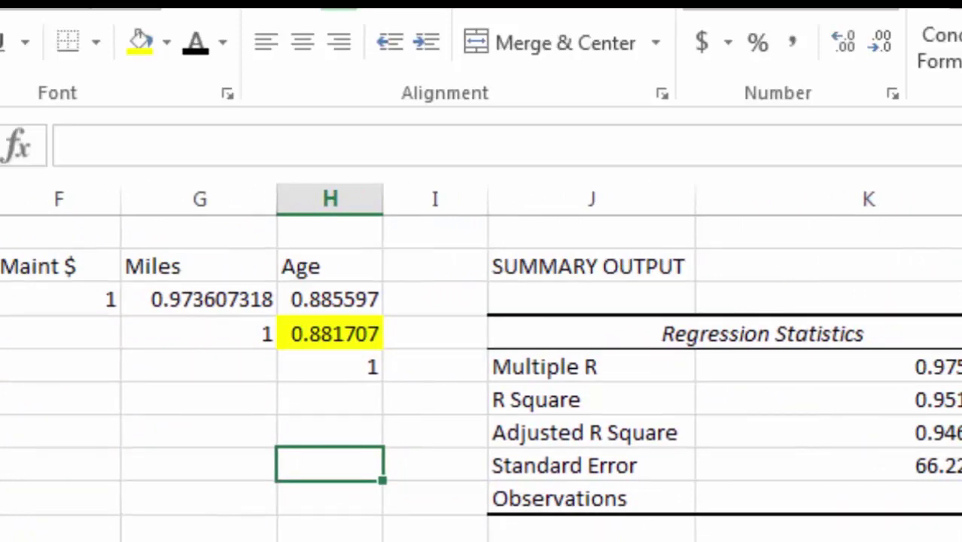
left_click(592, 539)
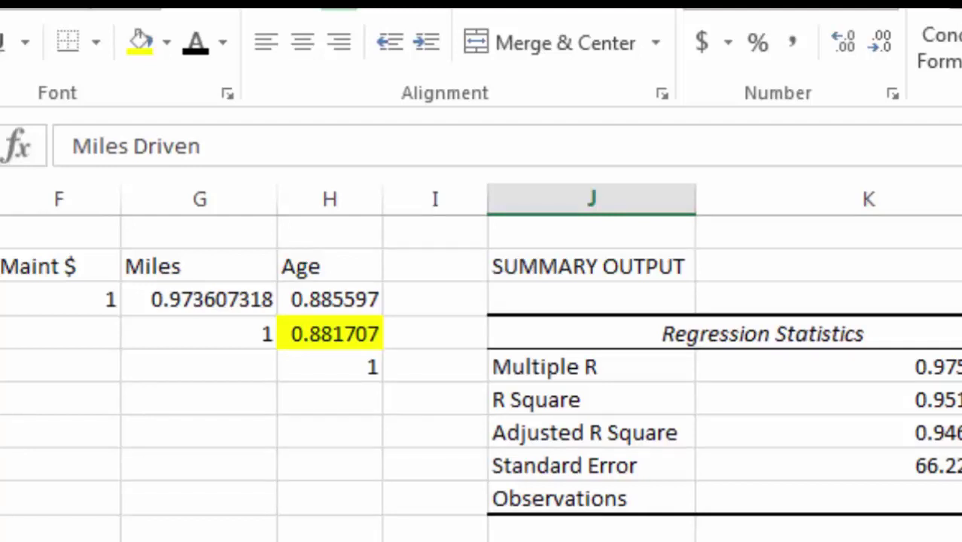
left_click(330, 536)
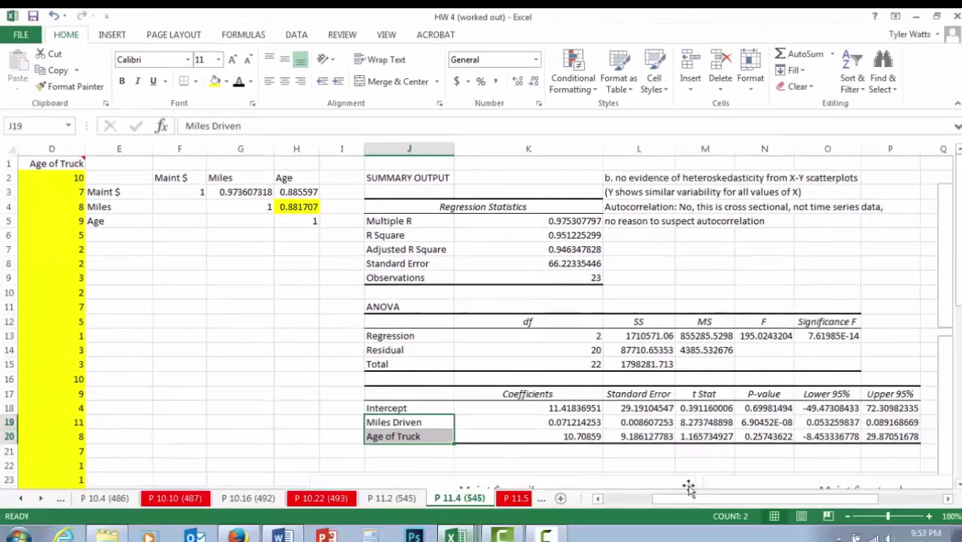
mouse_move(693, 500)
left_mouse_down()
mouse_move(704, 501)
mouse_move(681, 501)
left_mouse_up()
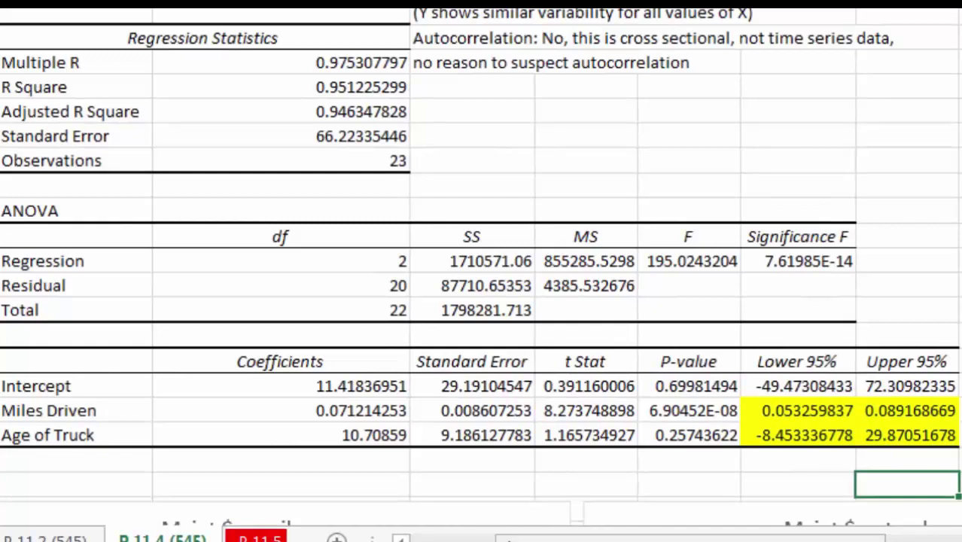
left_click_drag(791, 410, 894, 429)
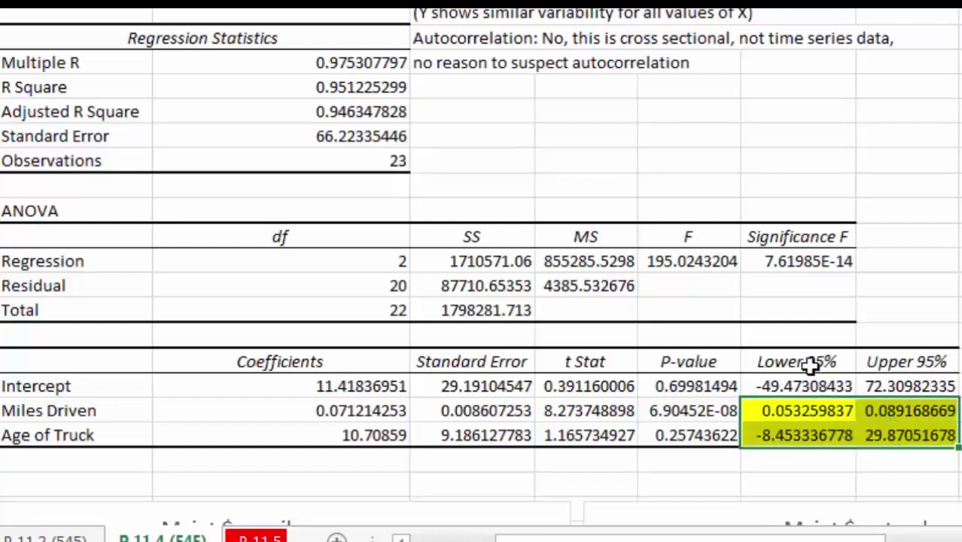
Step: Examine the Miles Driven coefficient's p-value against its lower and upper 95% bounds for signs of multicollinearity
left_click(804, 415)
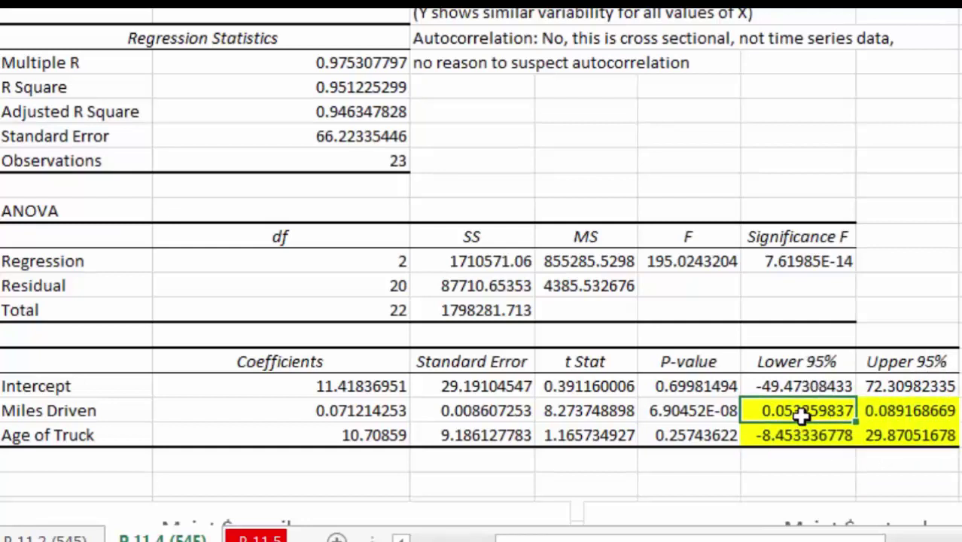
left_click(38, 427)
left_click(121, 388)
left_click(118, 407)
left_click_drag(668, 412, 689, 437)
left_click(691, 411)
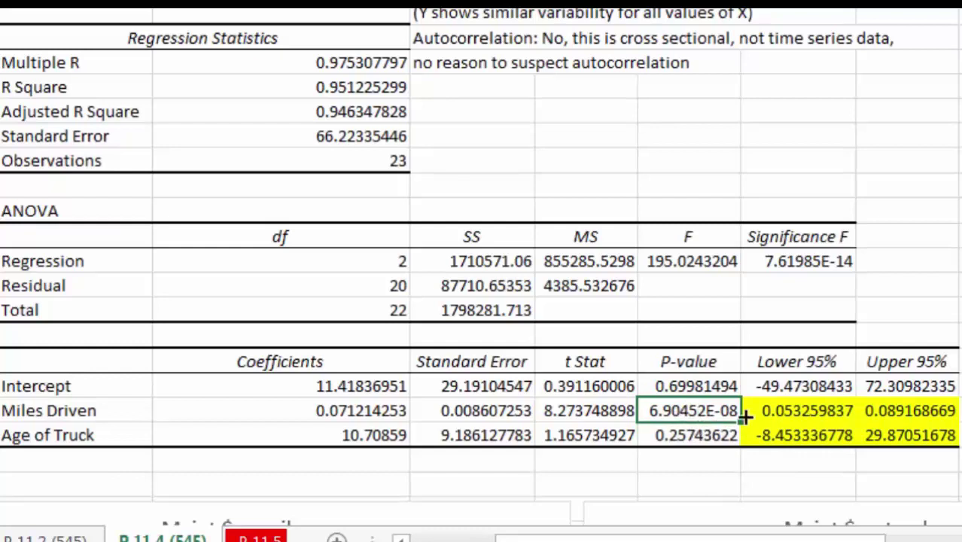
left_click(796, 410)
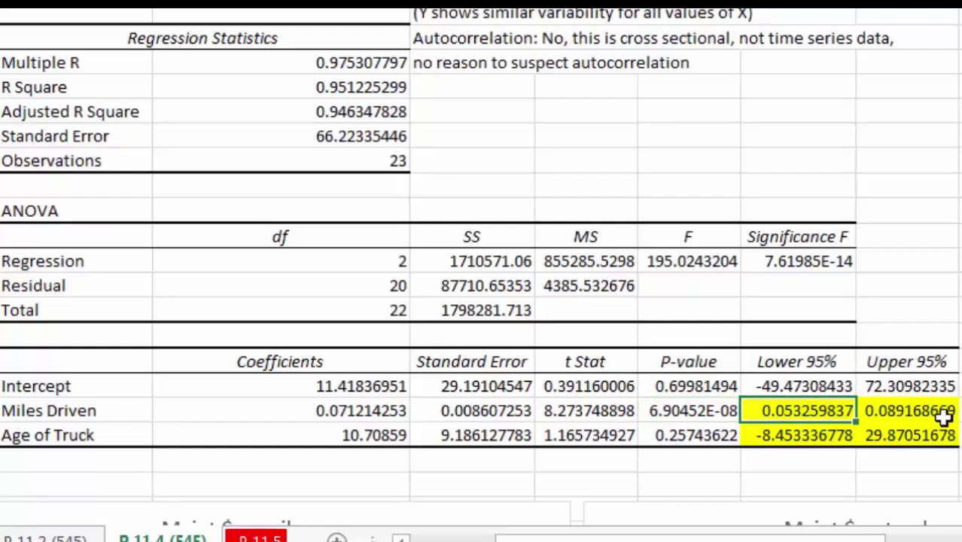
left_click_drag(937, 407, 704, 418)
left_click_drag(820, 420, 871, 410)
key("ctrl+z")
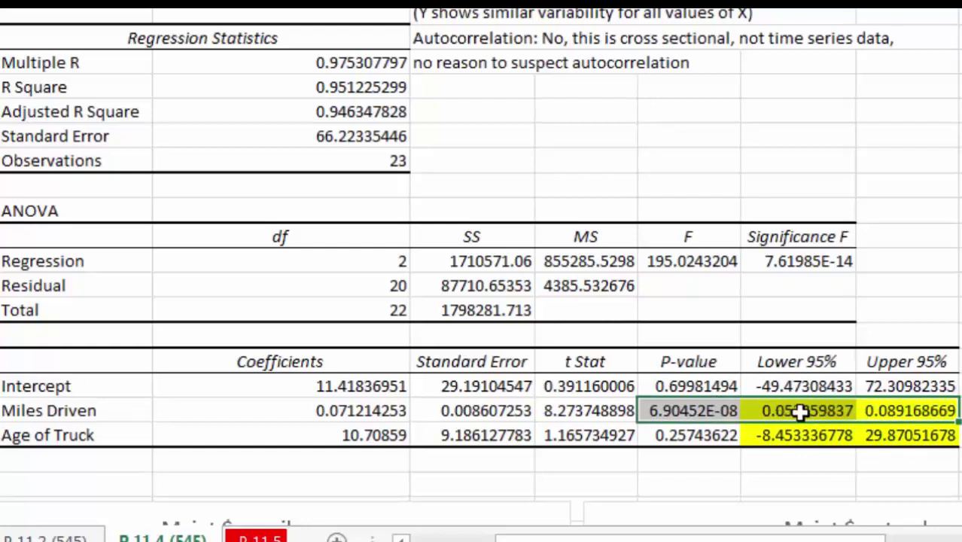
left_click(907, 411)
left_click_drag(824, 410, 870, 407)
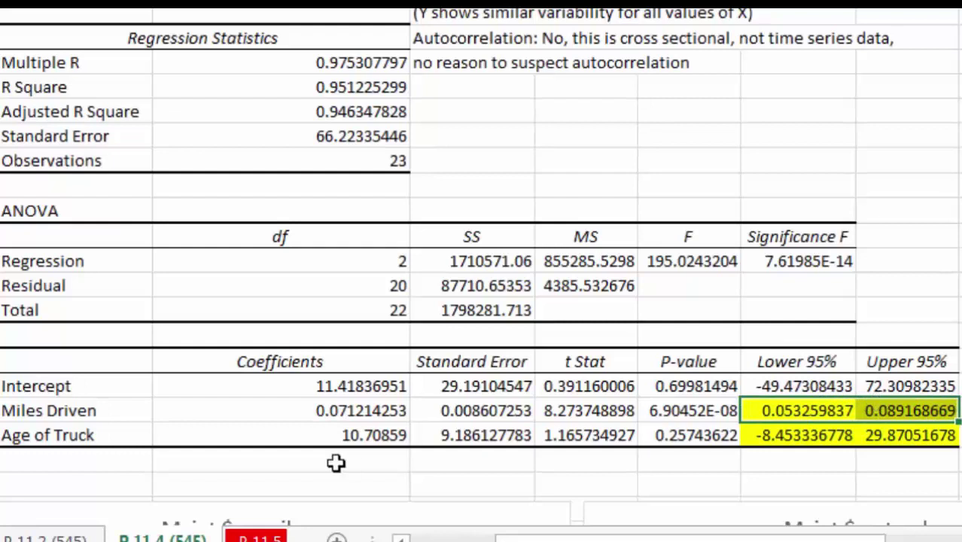
Step: Compare the Age of Truck p-value with its 95% bounds and fill the p-value cell N20 red
left_click(673, 437)
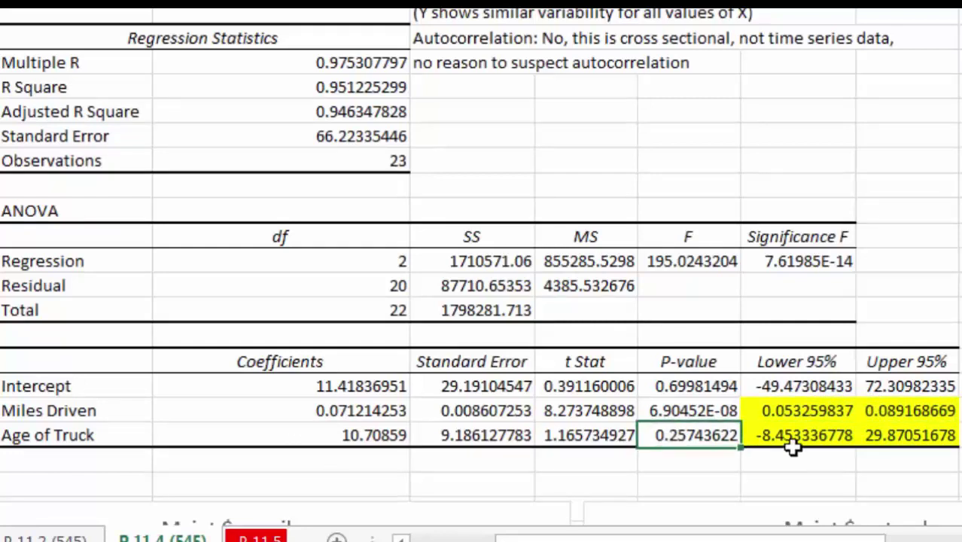
left_click(797, 436)
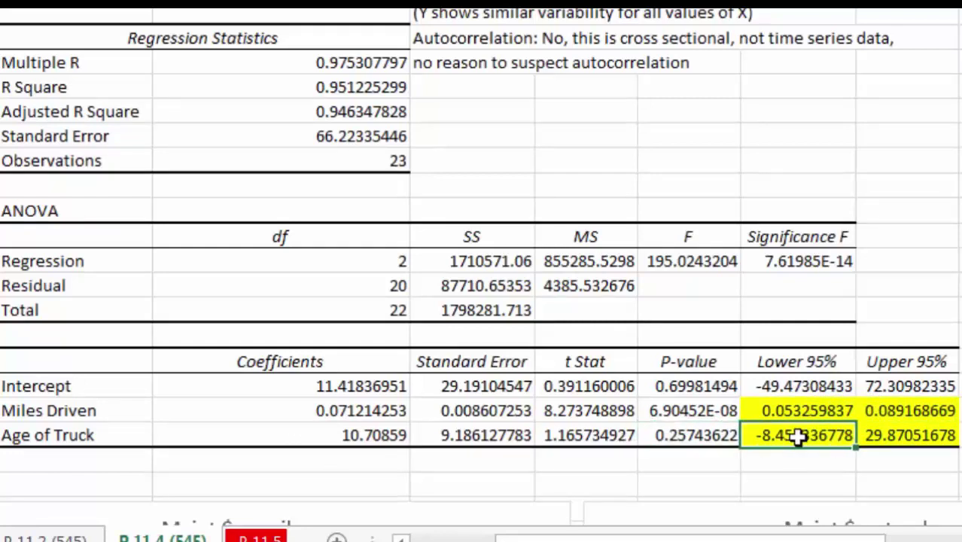
left_click(902, 437)
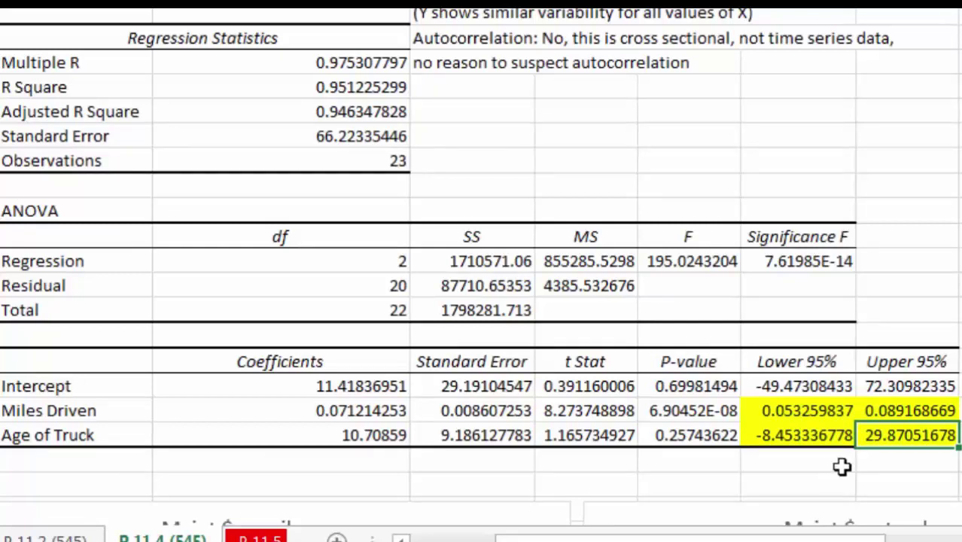
left_click(694, 435)
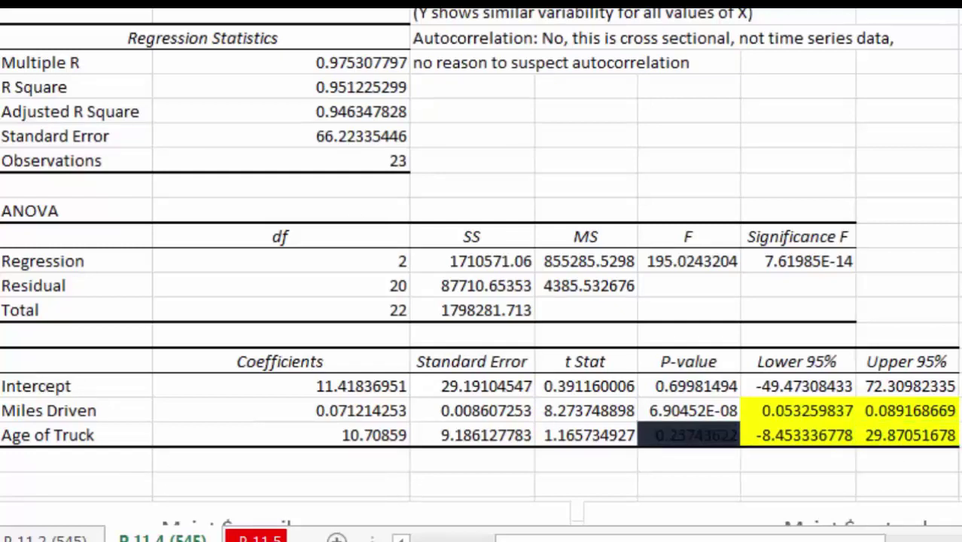
left_click(226, 4)
left_click_drag(891, 429, 826, 443)
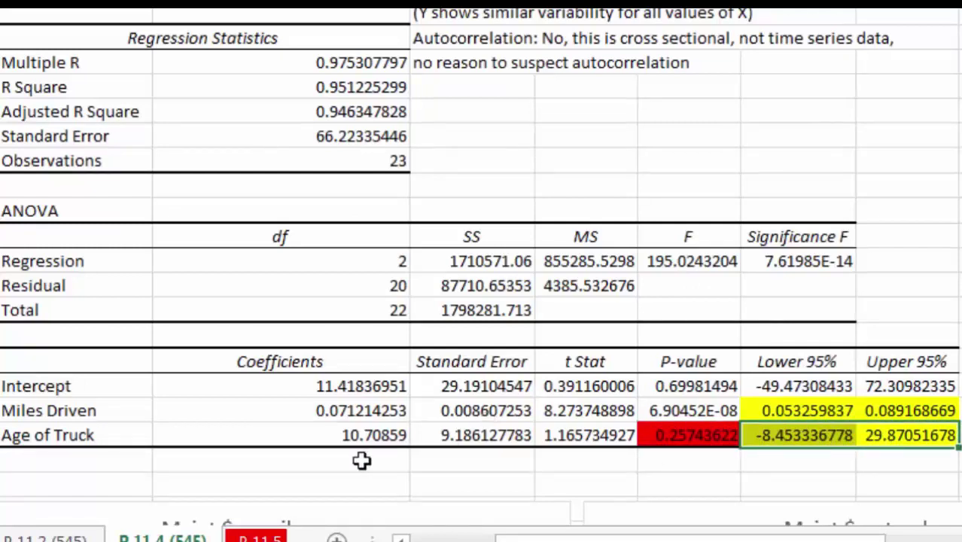
left_click_drag(123, 411, 111, 430)
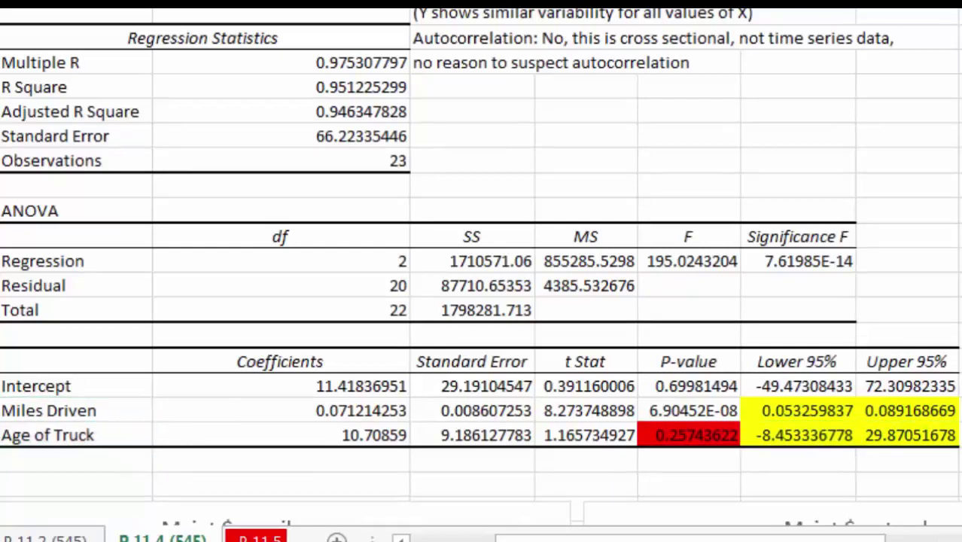
Step: Delete the Miles Driven and Age of Truck residual plots beside the regression output
scroll(502, 47, "right", 10)
left_click(503, 17)
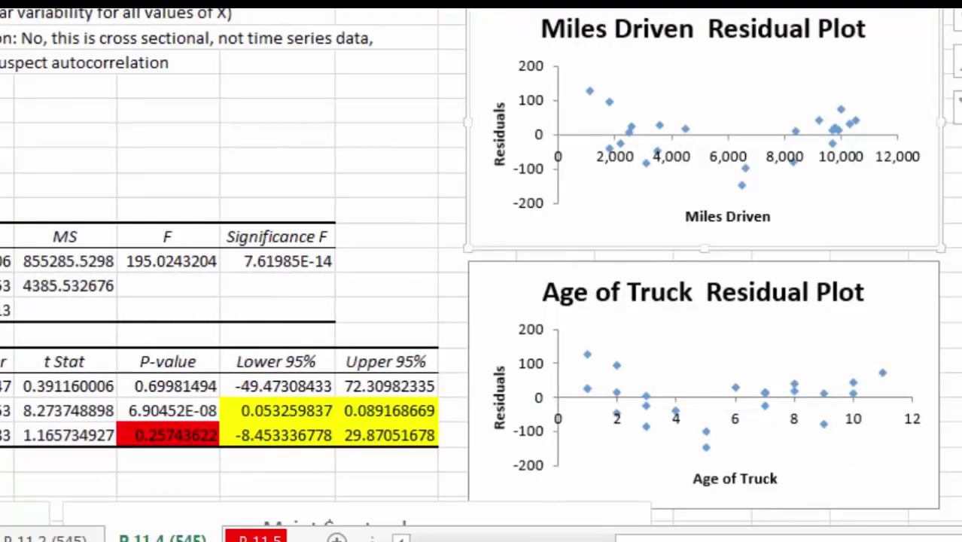
key("Delete")
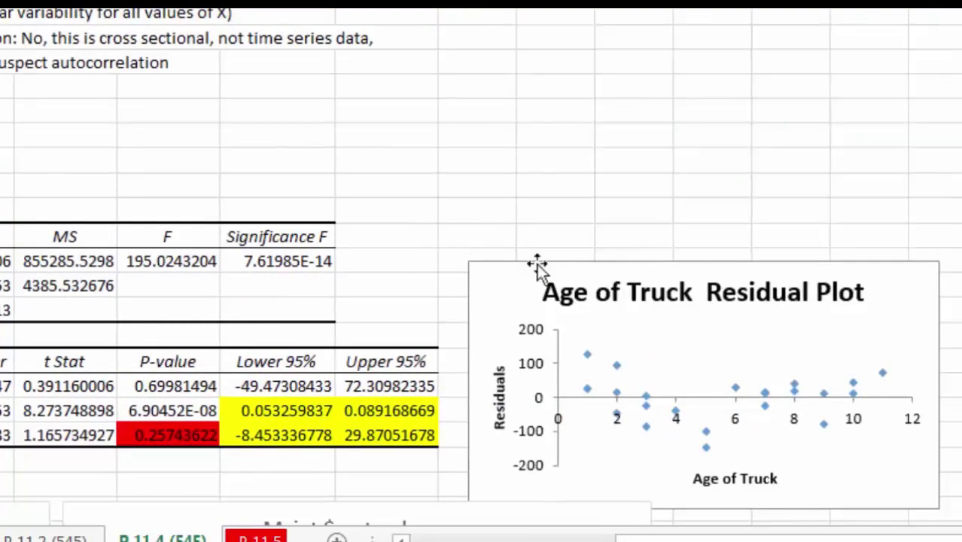
left_click(497, 303)
key("Delete")
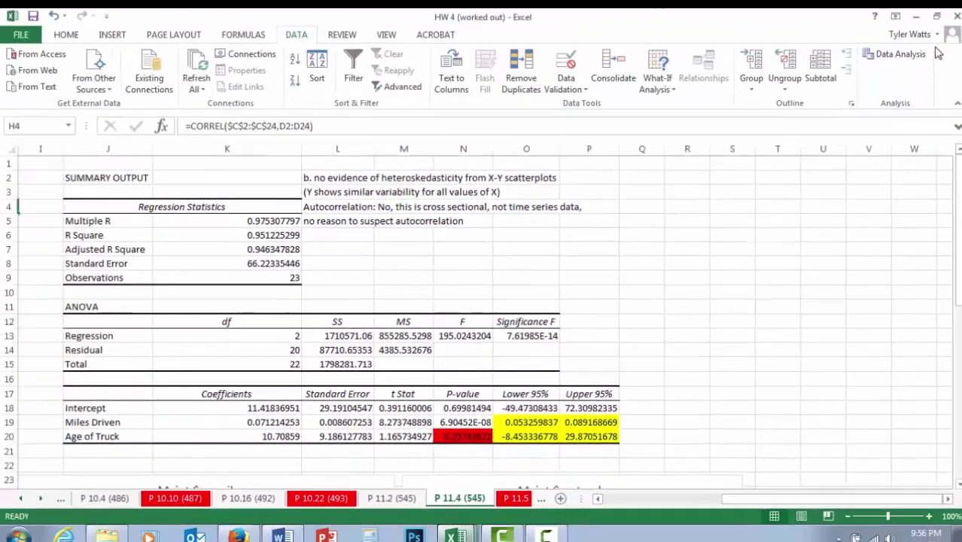
Step: Run a regression of Maintenance Expense B1:B24 on Miles Driven C1:C24 alone, with labels, residuals and residual plots, output at Q2
left_click(903, 54)
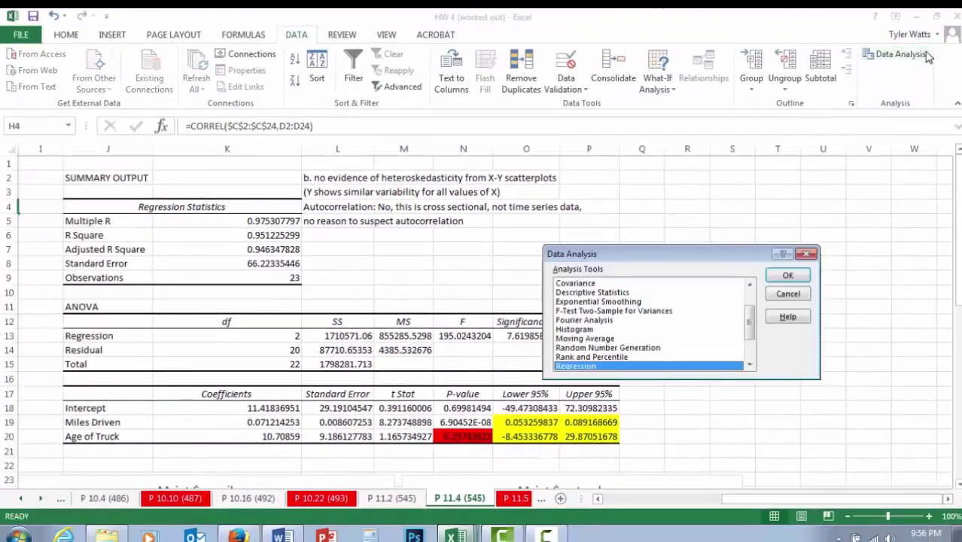
left_click(788, 275)
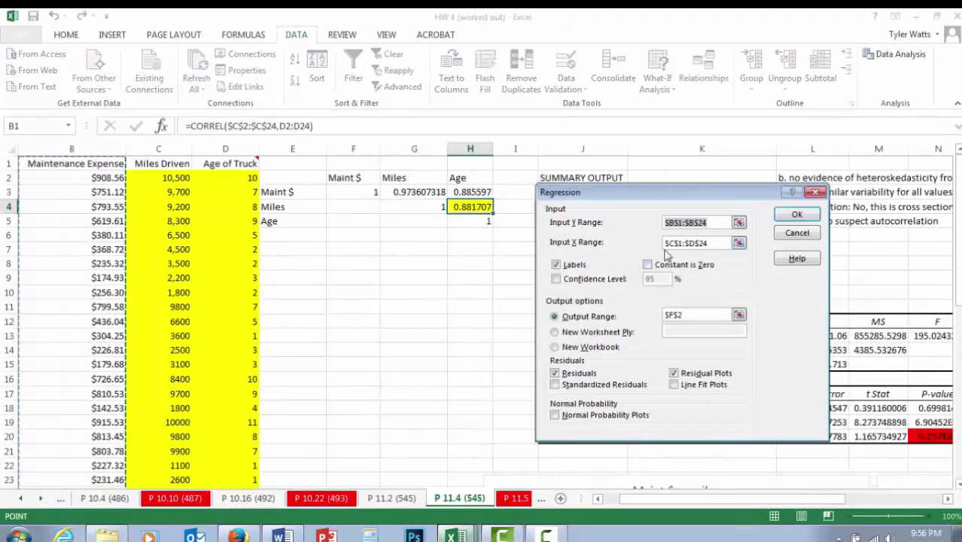
left_click(698, 245)
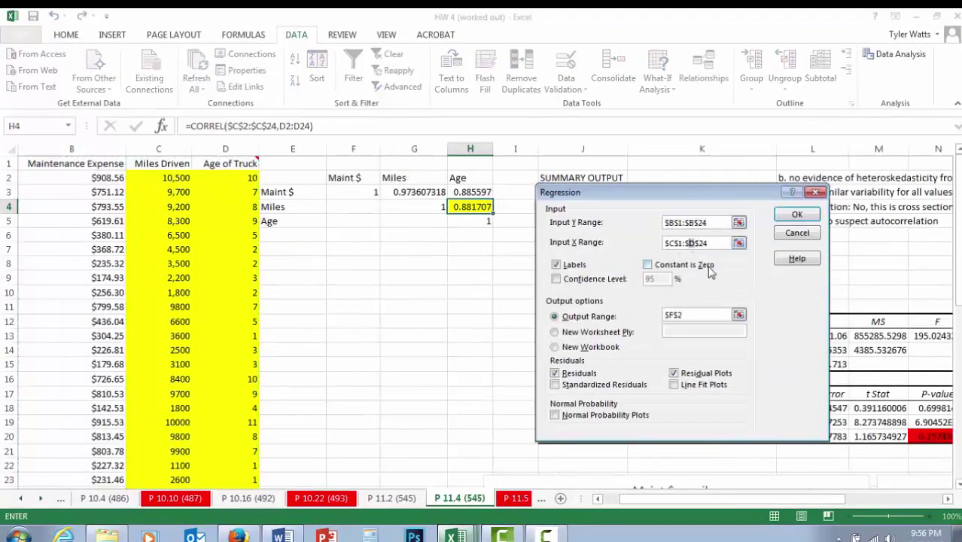
scroll(957, 226, "down", 1)
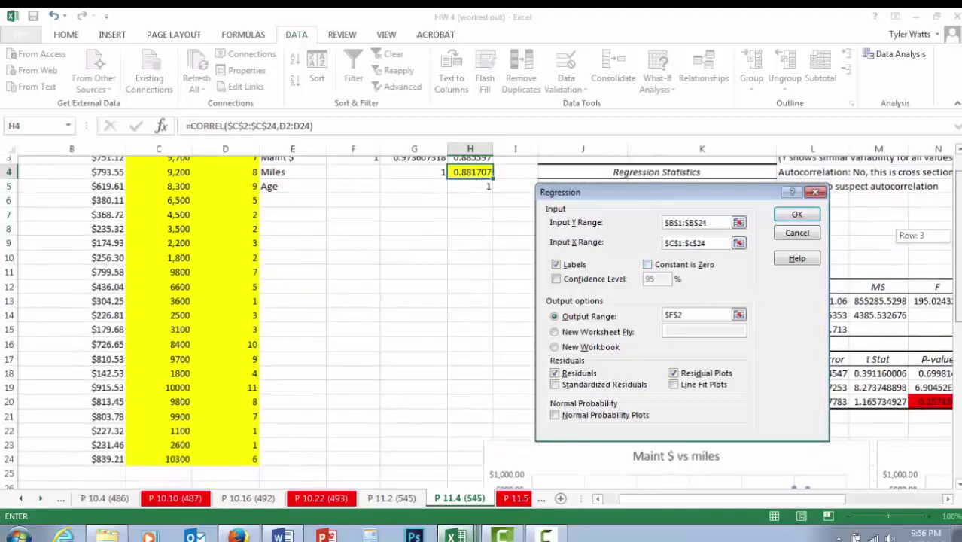
scroll(946, 177, "up", 1)
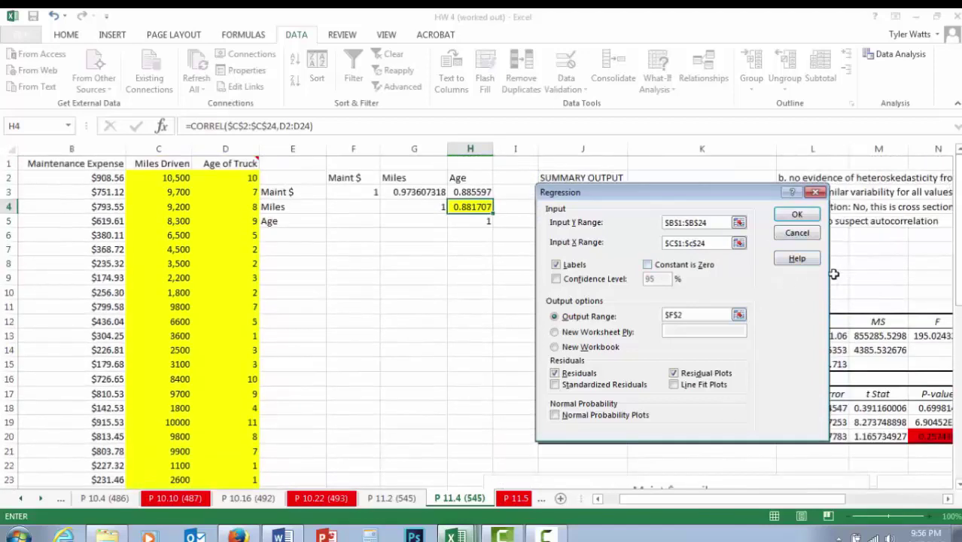
scroll(733, 477, "right", 3)
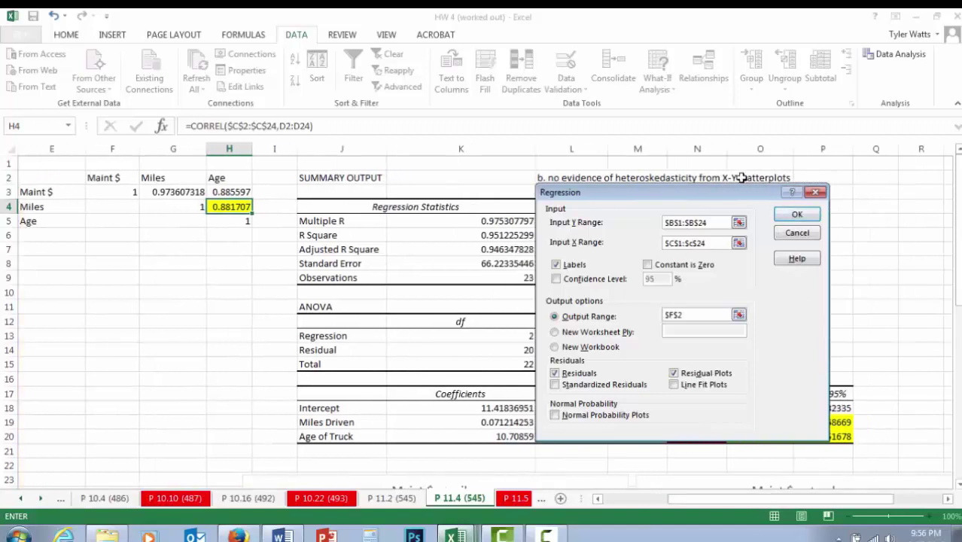
left_click_drag(698, 314, 670, 317)
left_click(864, 178)
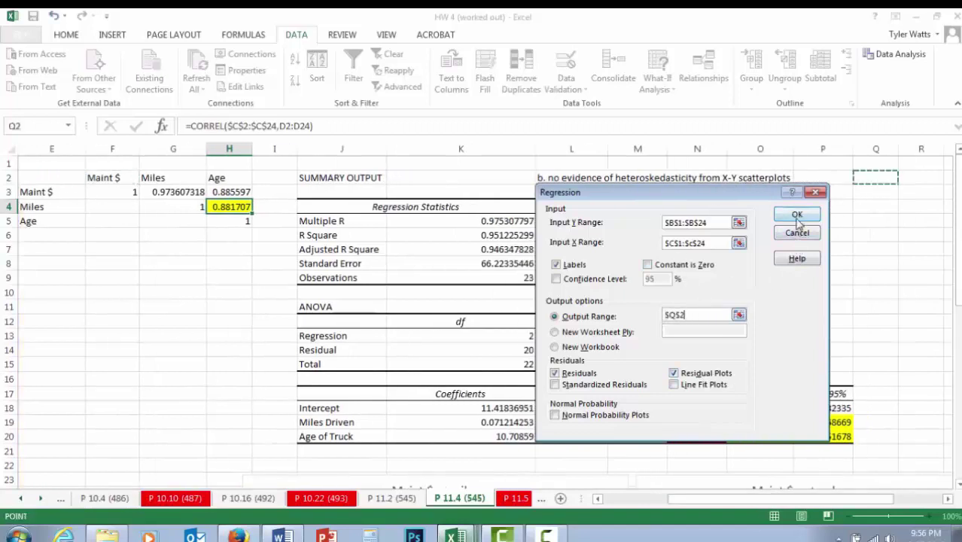
left_click(797, 215)
Step: Move the Miles Driven residual plot clear of the new regression output
left_click_drag(811, 498, 836, 500)
left_click(448, 178)
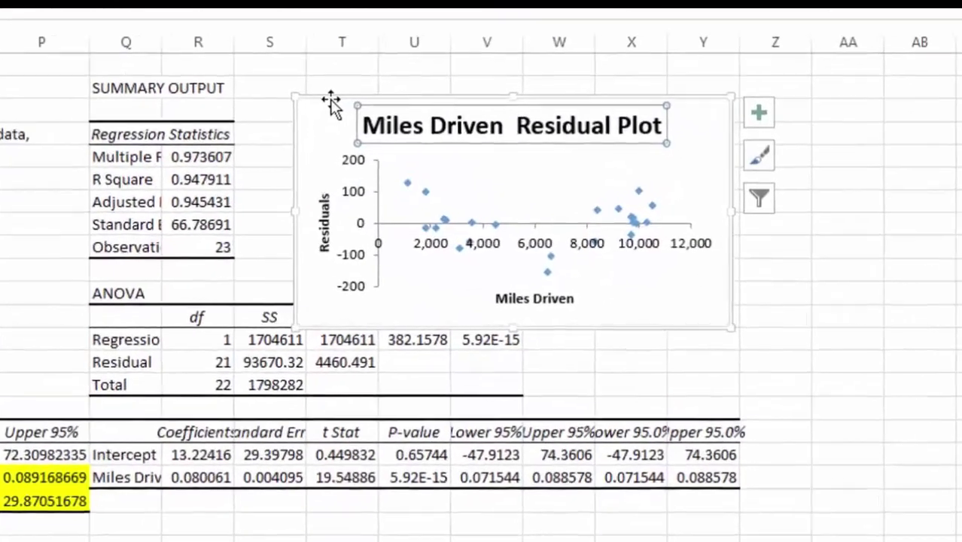
left_click_drag(331, 104, 850, 131)
Step: Autofit columns Q and R to show the full regression labels and statistics
left_click(217, 121)
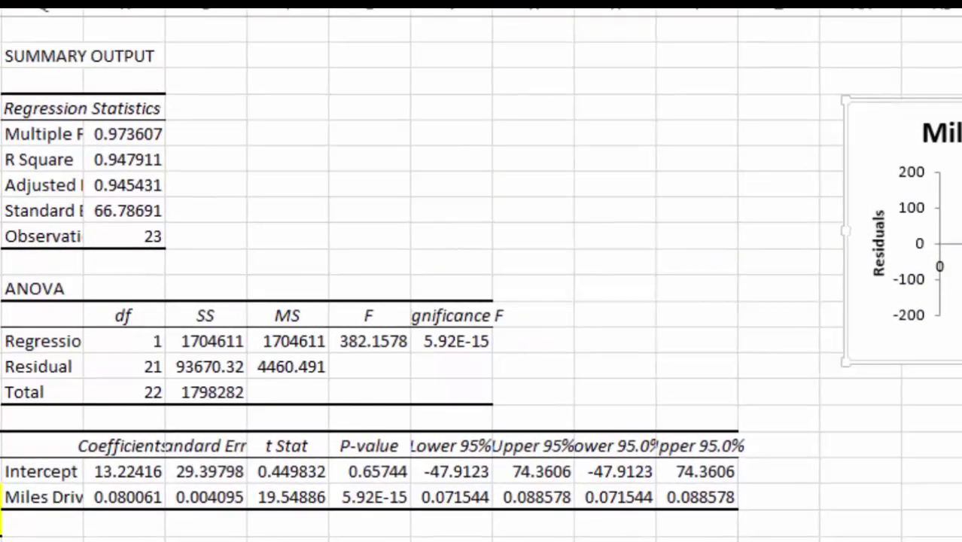
key("alt+h")
key("o")
key("i")
key("alt+h")
key("o")
key("i")
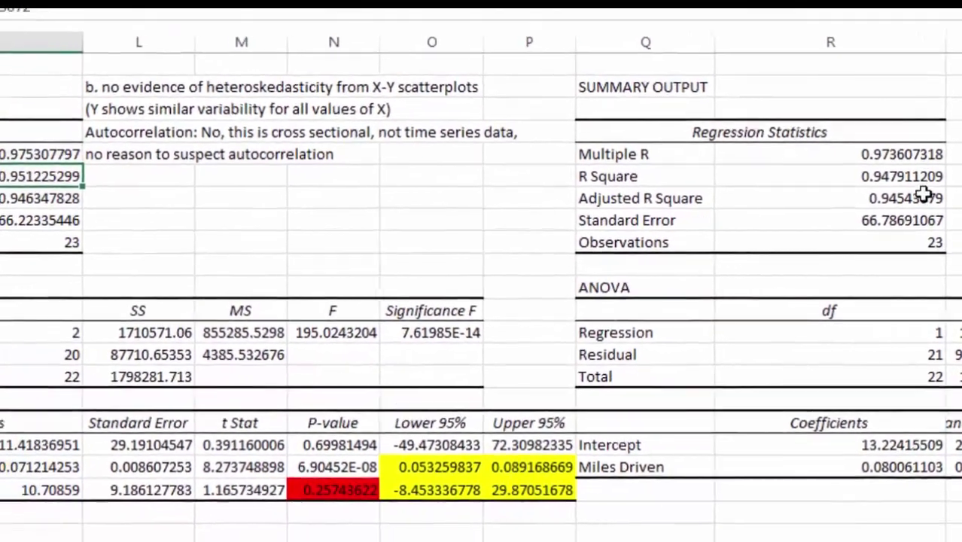
Step: Compare R Square, Standard Error and Significance F between the two-variable and miles-only regression outputs
left_click(926, 177)
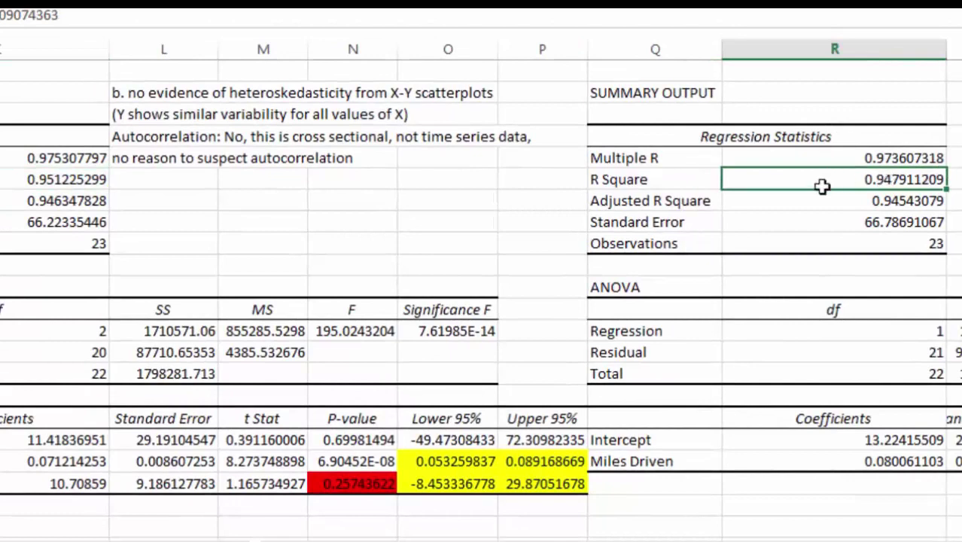
left_click(63, 224)
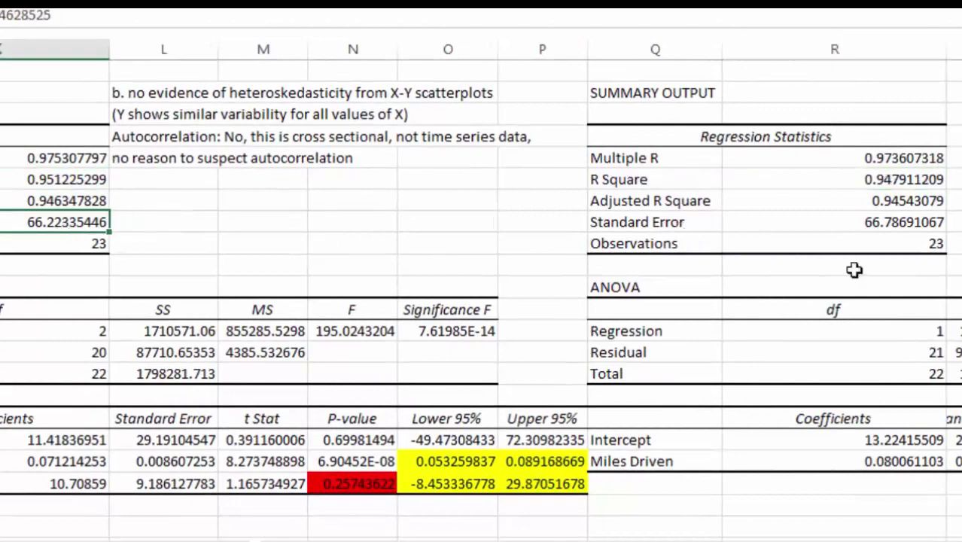
left_click(878, 230)
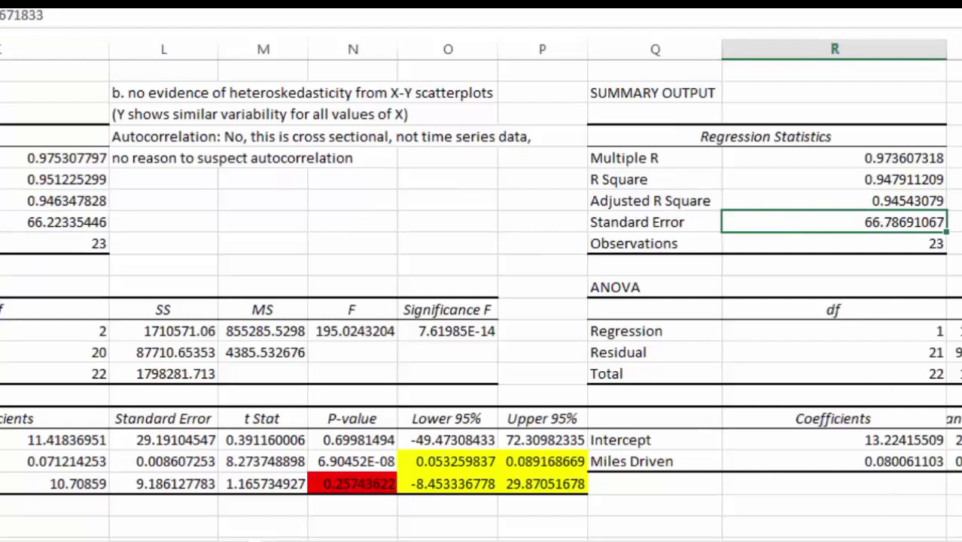
scroll(232, 308, "right", 2)
left_click(234, 328)
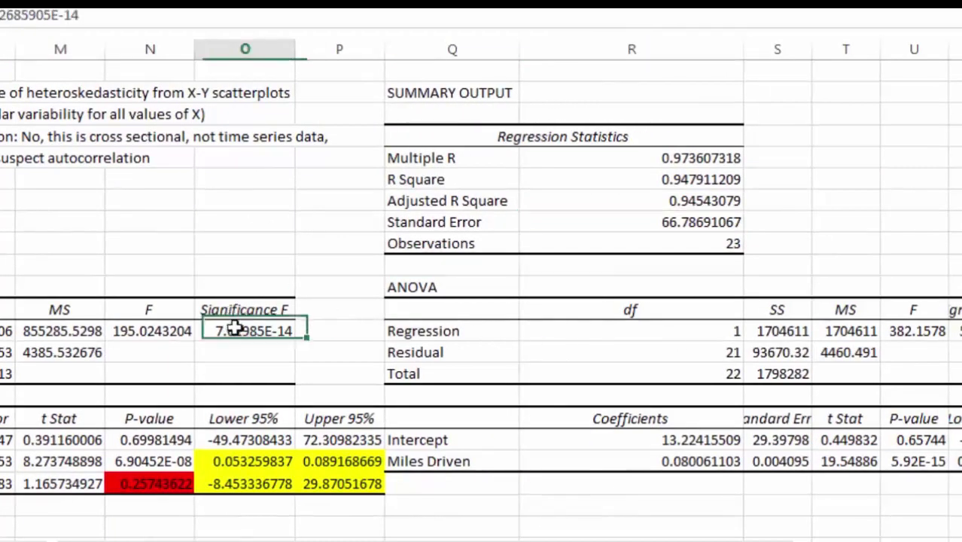
left_click(955, 330)
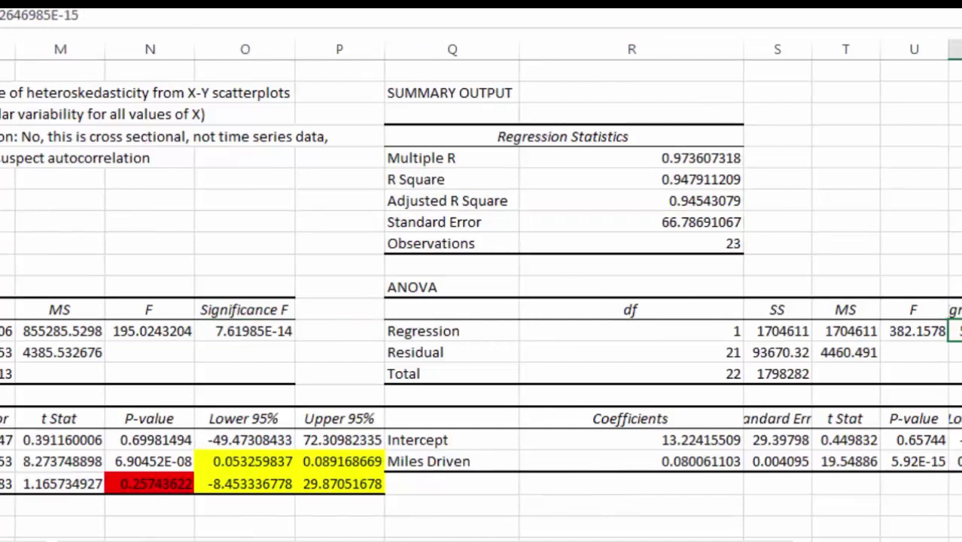
Step: Autofit columns V and W holding the Significance F and the 95% bounds of the miles-only regression
scroll(480, 291, "right", 3)
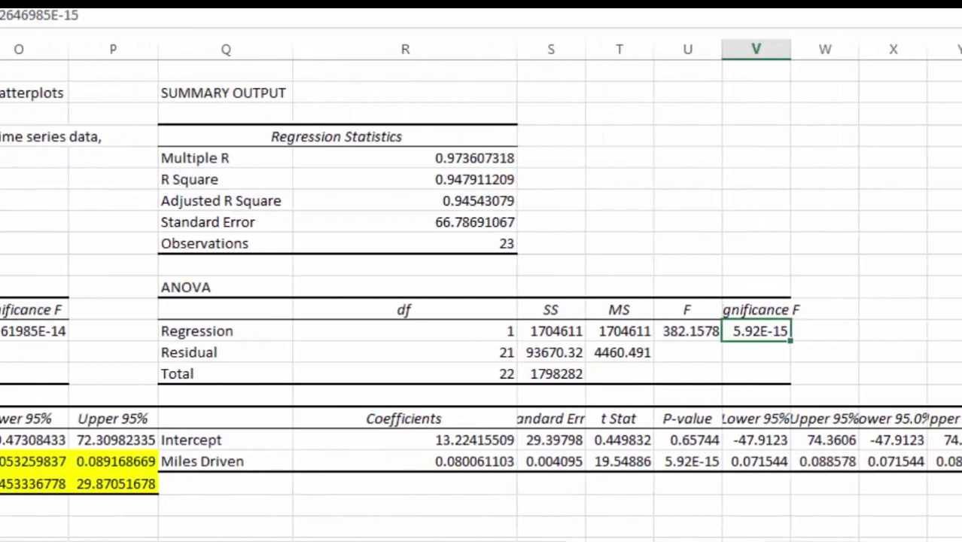
double_click(792, 45)
left_click_drag(896, 50, 896, 50)
double_click(896, 50)
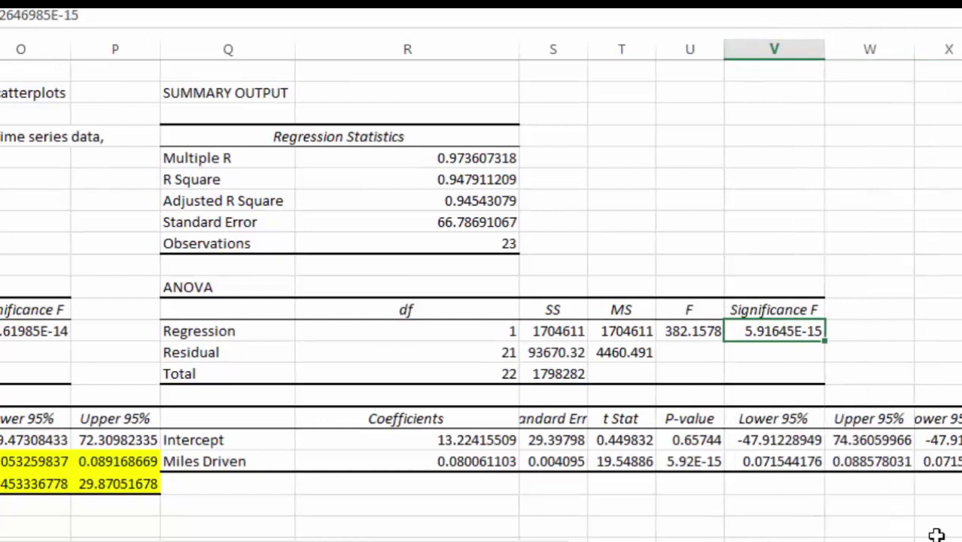
Step: Compare the Miles Driven 95% bounds, p-value, t Stat and coefficient between the miles-only and two-variable regressions
left_click_drag(868, 461, 810, 461)
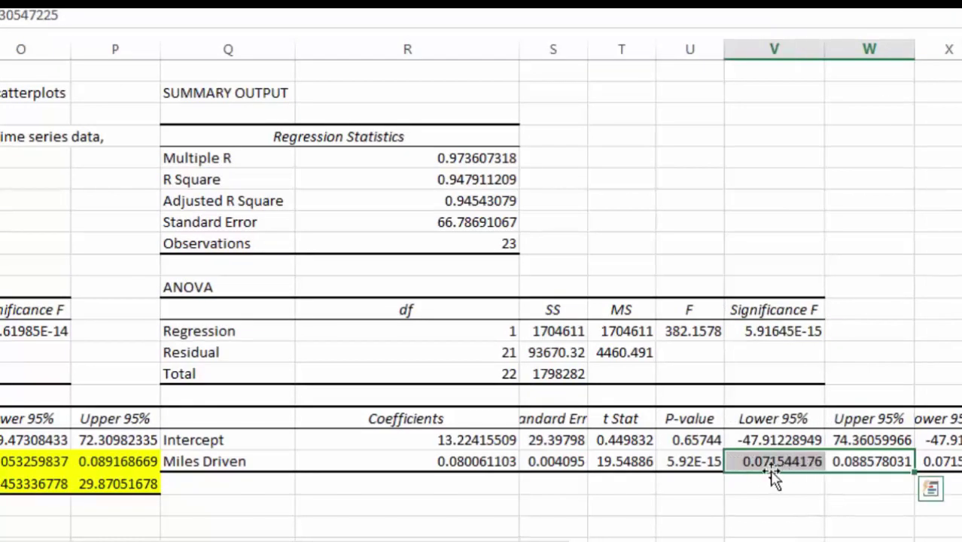
left_click(699, 456)
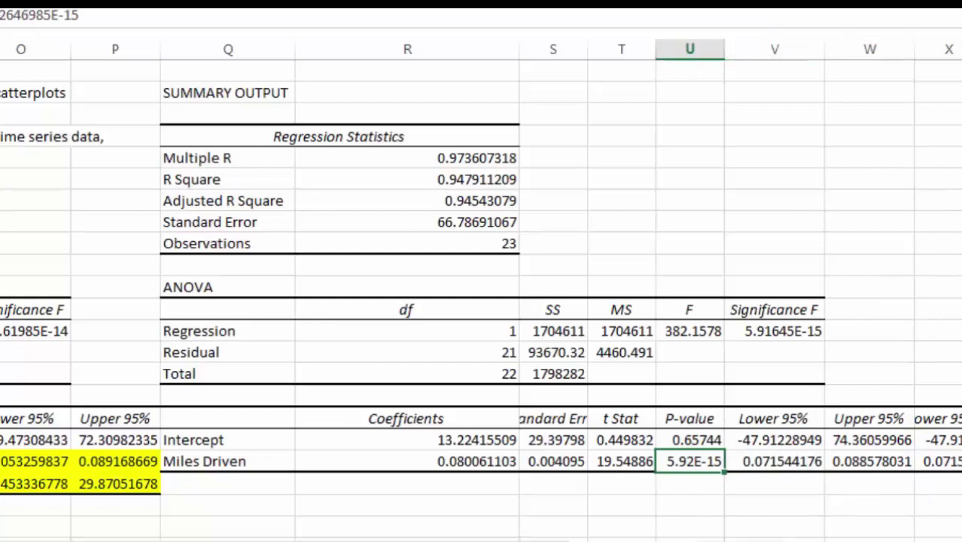
scroll(286, 445, "left", 3)
left_click(160, 465)
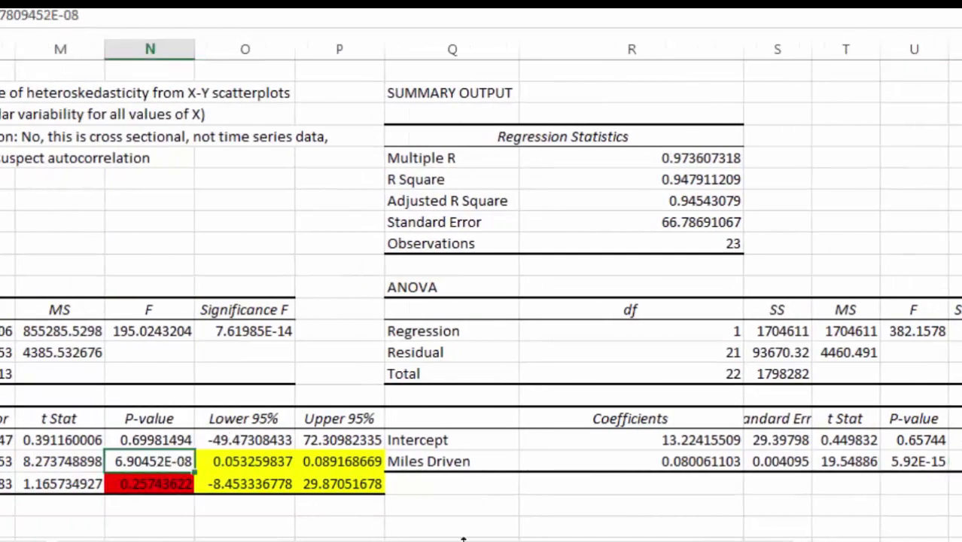
left_click(930, 462)
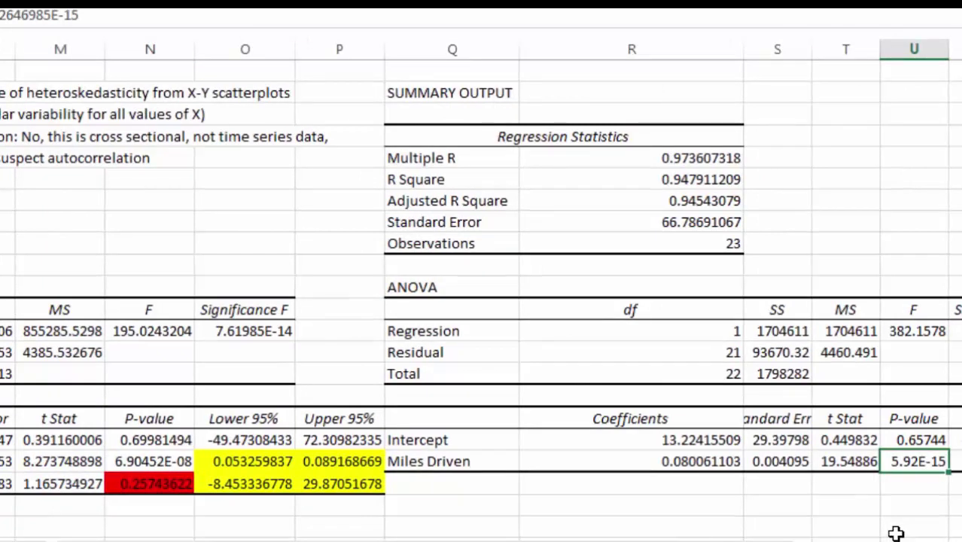
left_click(833, 462)
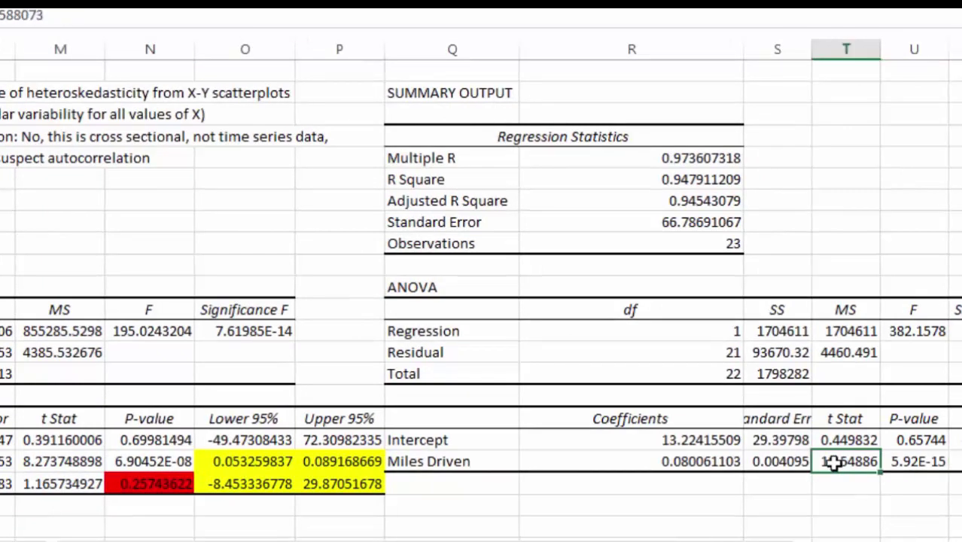
left_click(57, 461)
left_click(707, 466)
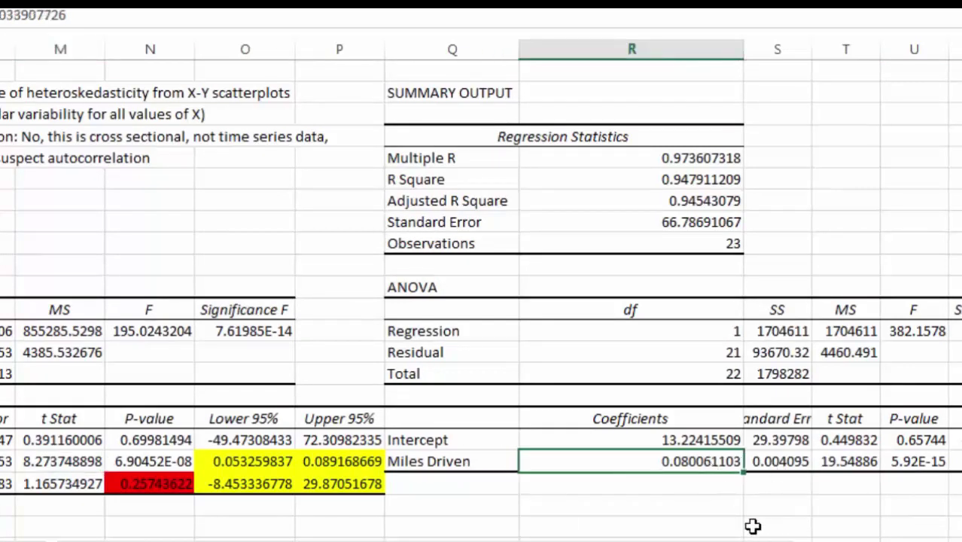
Step: Delete columns X and Y containing the duplicate lower and upper 95.0% bounds
scroll(481, 291, "right", 5)
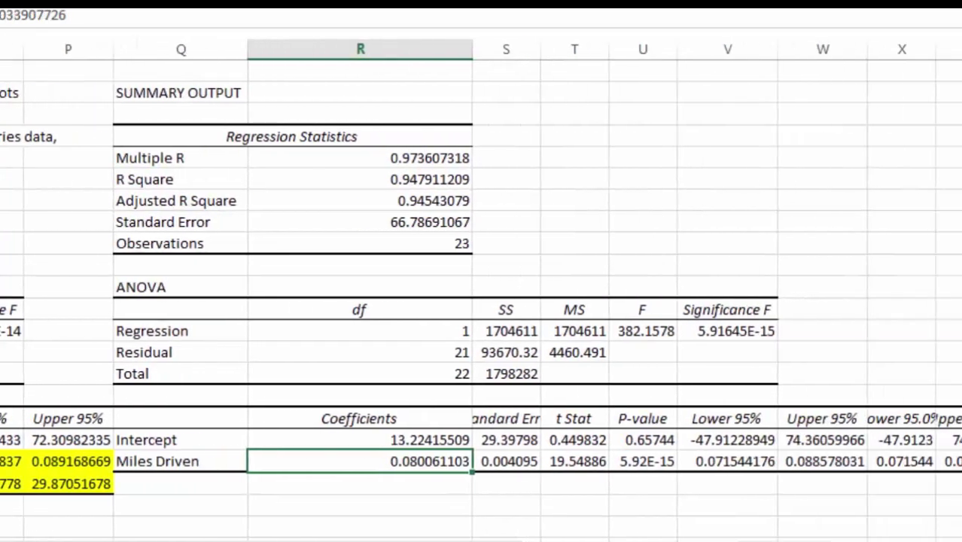
left_click_drag(941, 48, 827, 51)
right_click(828, 50)
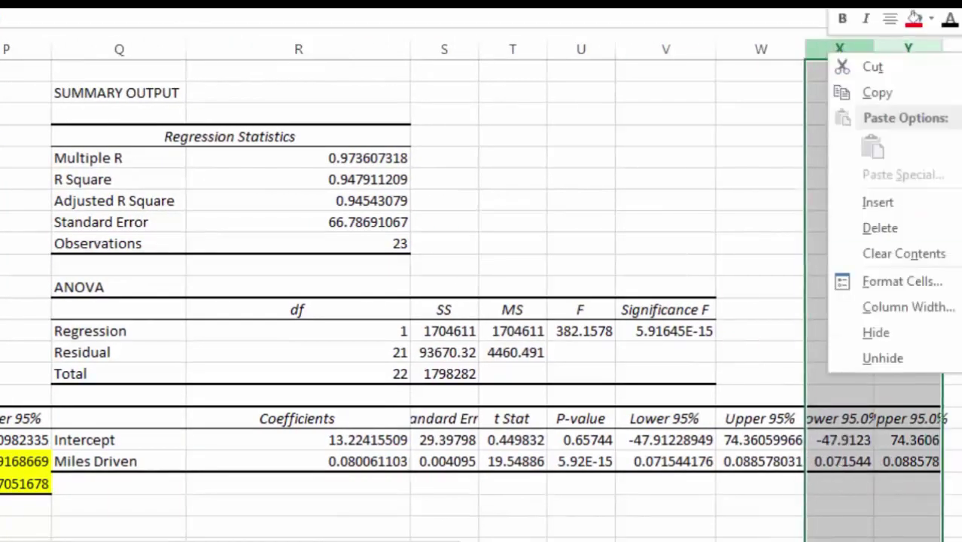
left_click(921, 230)
left_click(741, 192)
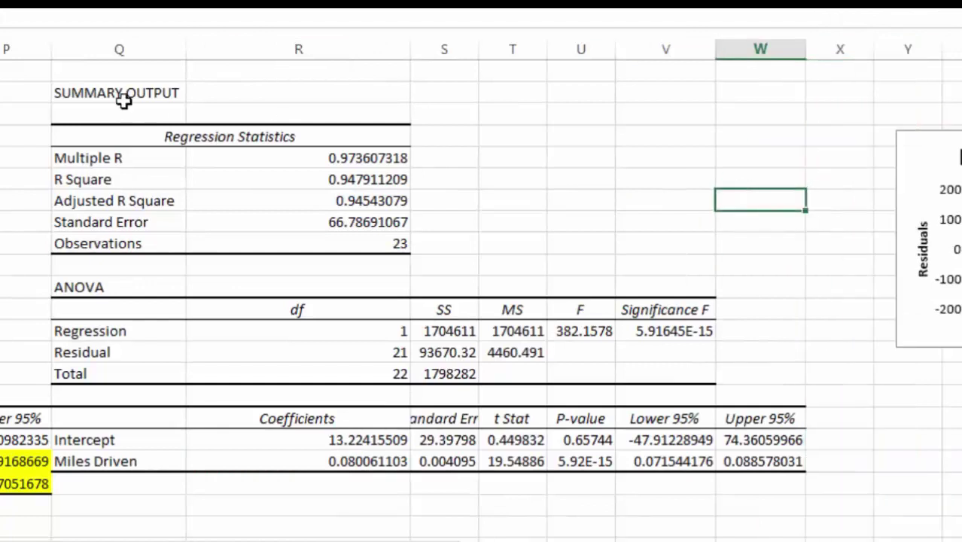
Step: Review the miles-only output in Q2:W19 against the Age of Truck row in the two-variable regression
left_click_drag(123, 94, 742, 454)
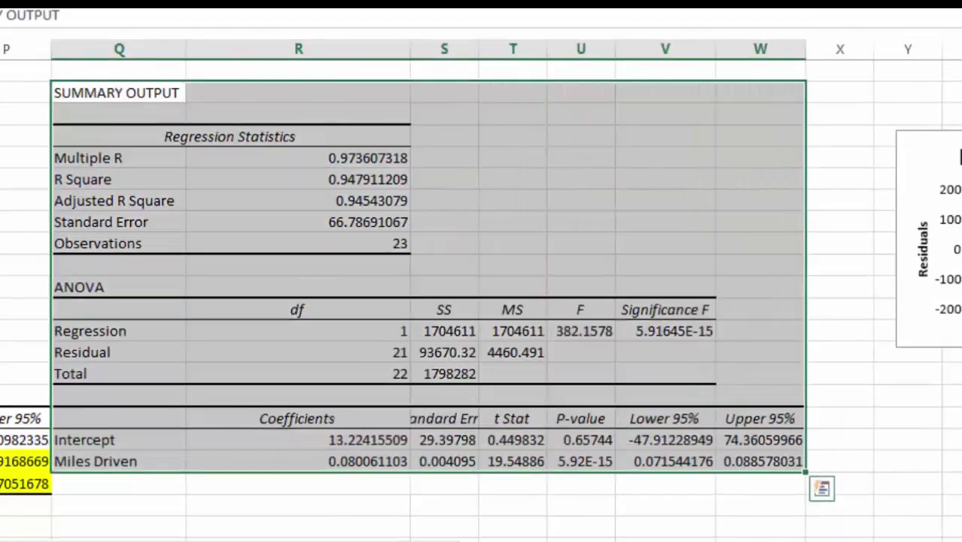
scroll(481, 291, "left", 5)
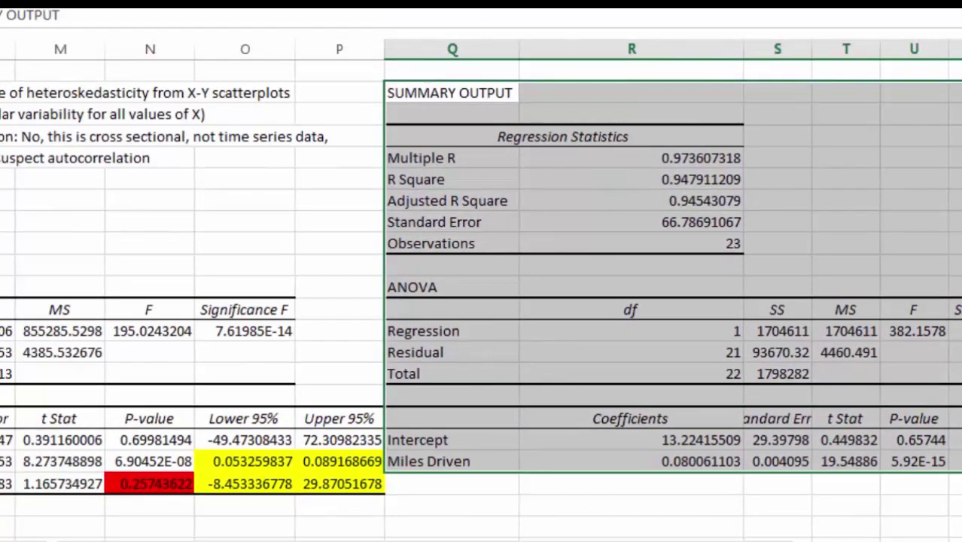
scroll(481, 290, "left", 4)
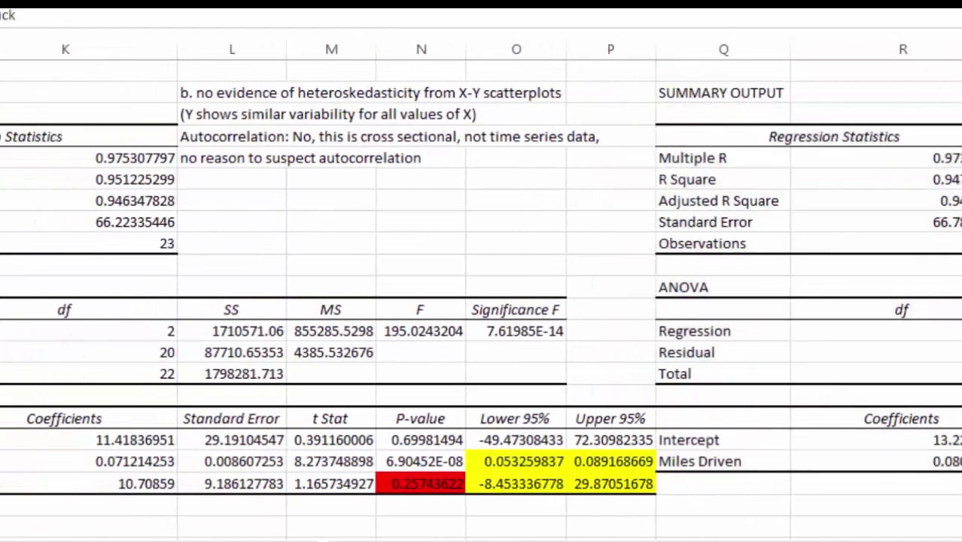
left_click_drag(618, 484, 4, 456)
key("ctrl+v")
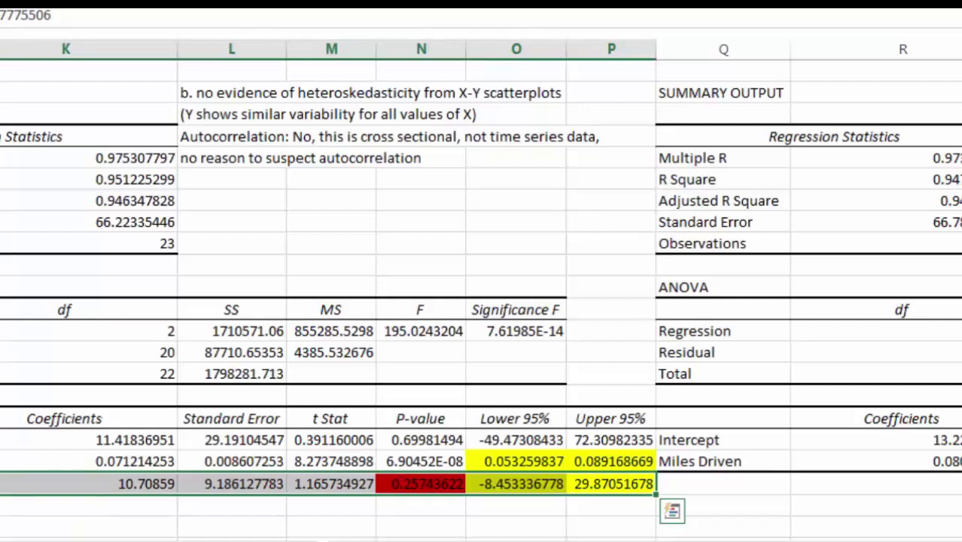
left_click(444, 221)
Step: Go to the P 11.2 (545) worksheet with the three-variable regression output
scroll(481, 290, "left", 5)
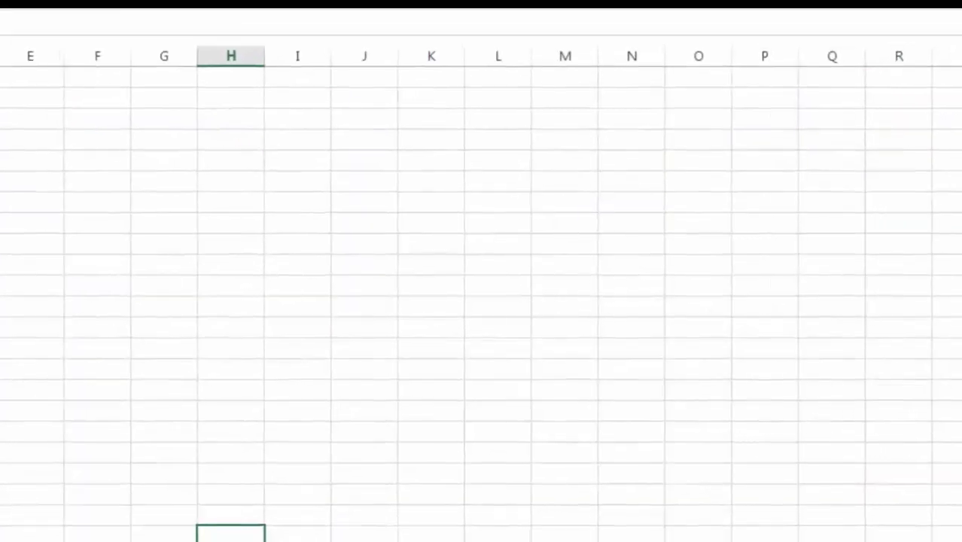
left_click(412, 531)
left_click(328, 532)
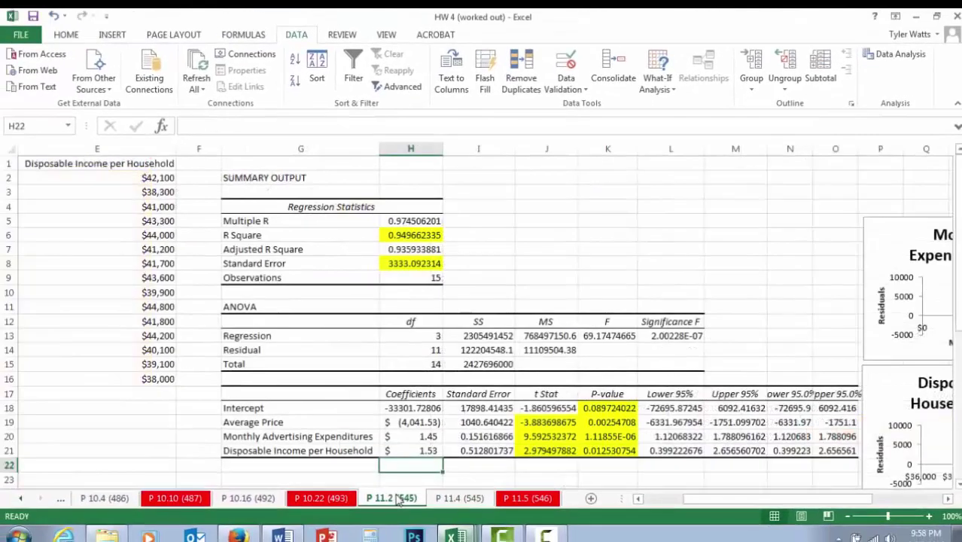